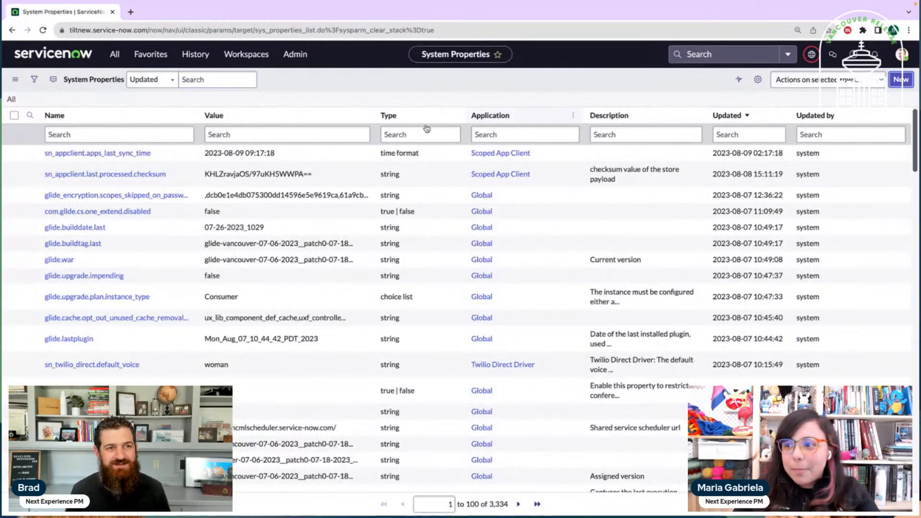
Start a new system property record and switch the application scope to Global
click(149, 119)
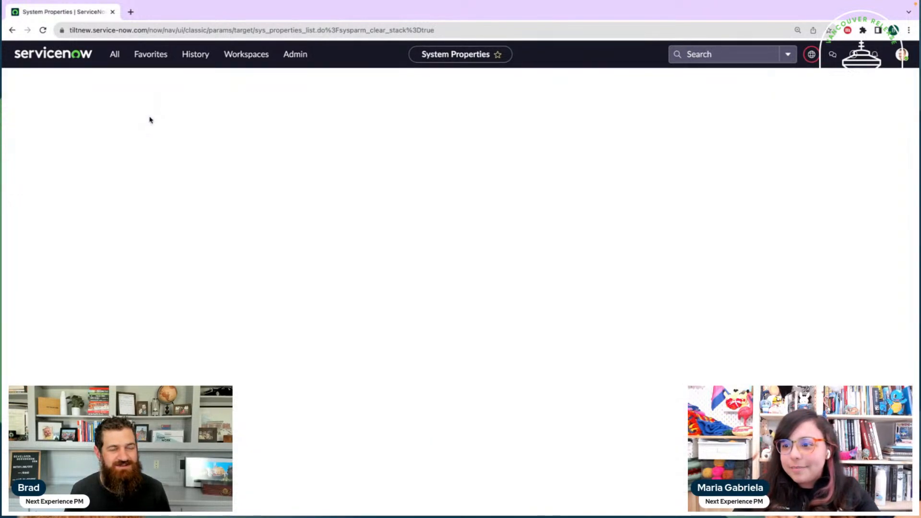
click(198, 107)
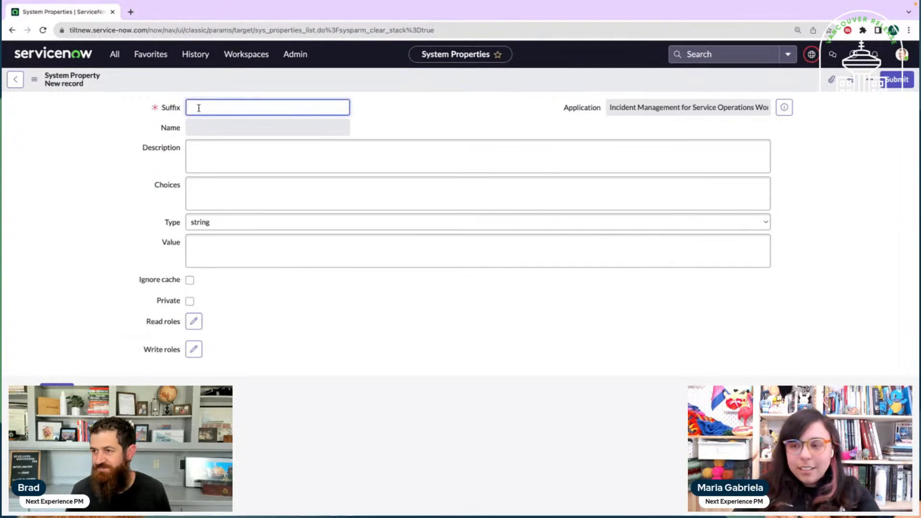
click(381, 115)
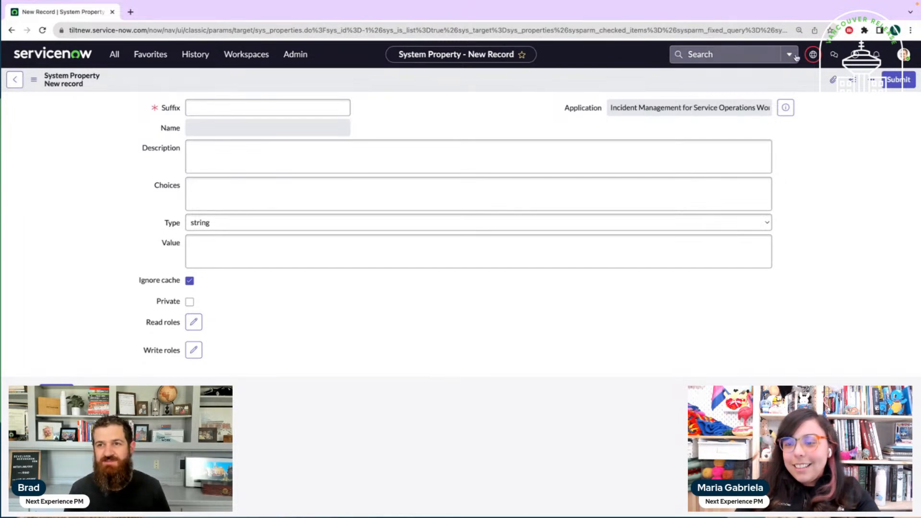
mouse_move(815, 59)
click(776, 82)
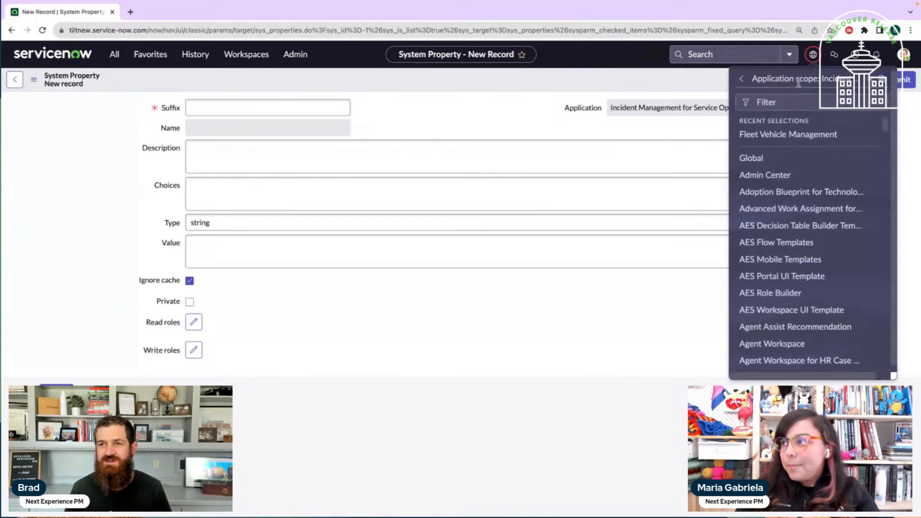
click(772, 158)
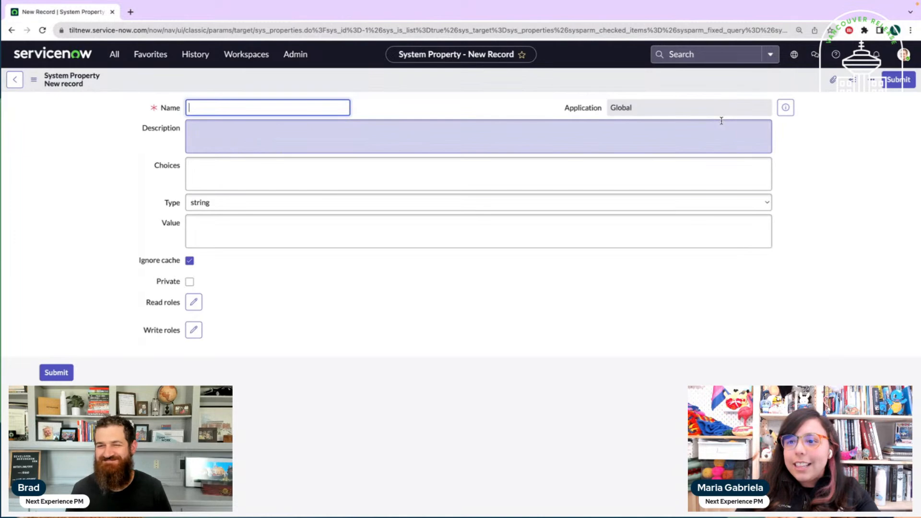
Name the new system property glide.ui.next_experience.instance_tools_disabled
click(275, 105)
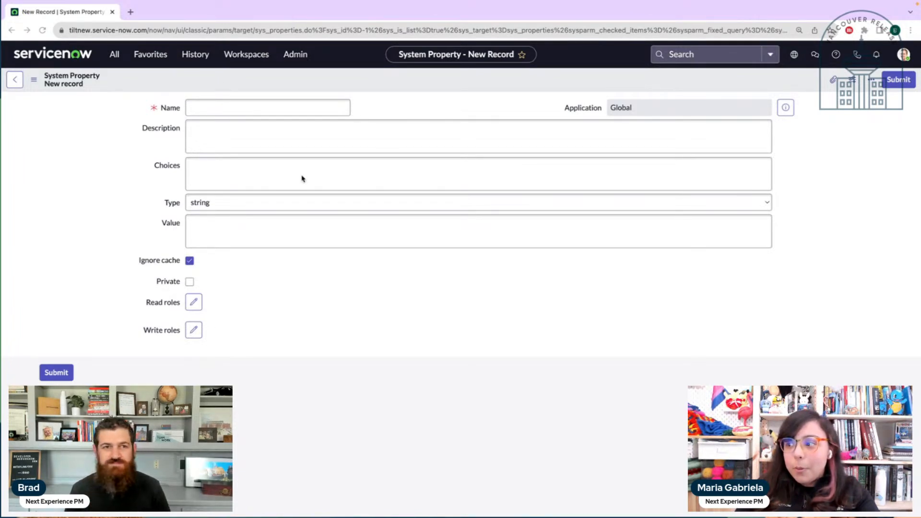
click(233, 104)
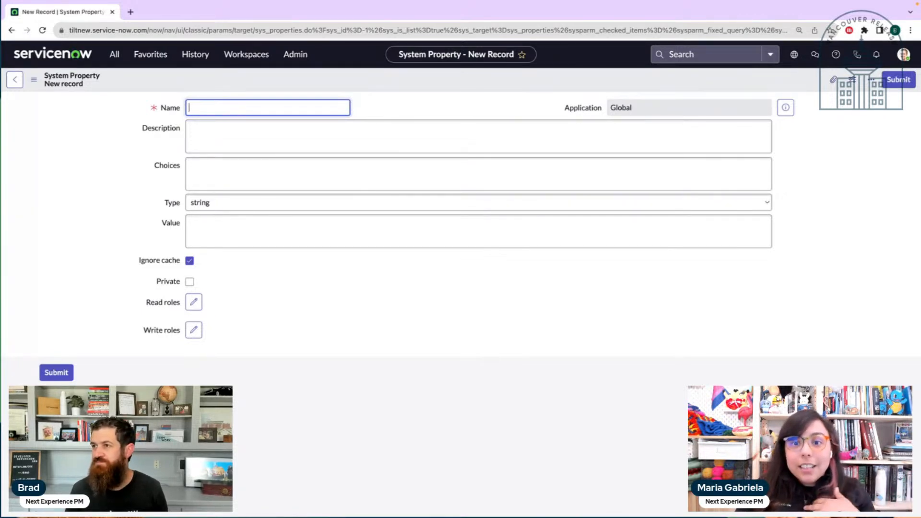
key(super+Tab)
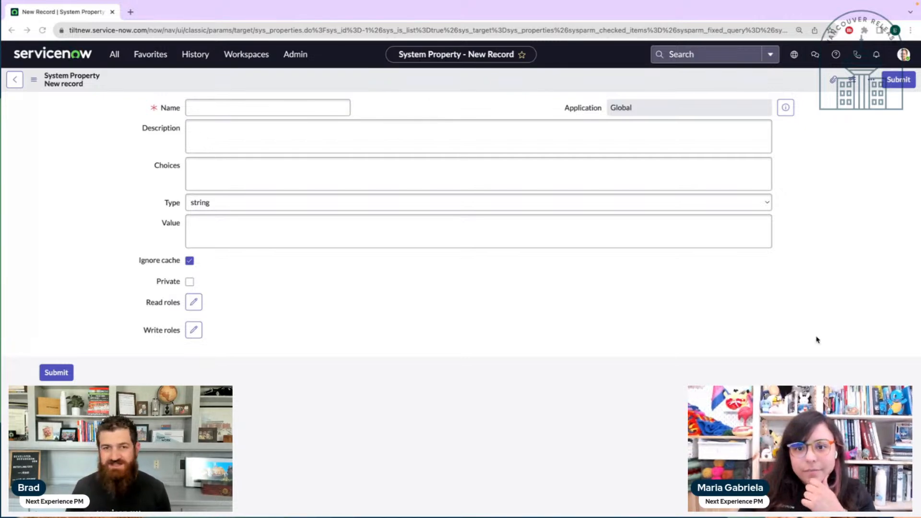
click(212, 113)
text(glide.ui.next_experience.instance_tools_disabled)
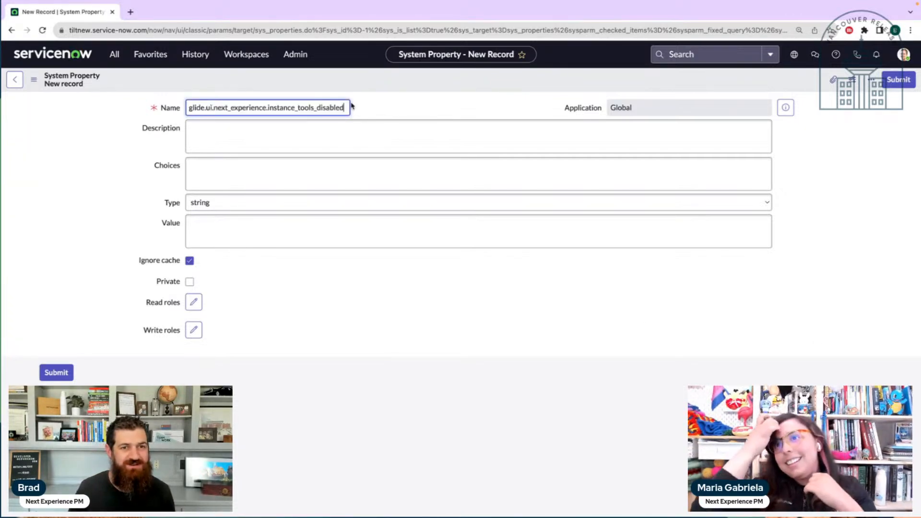
Keep the property's type as string, set its value to false, and submit the record
click(248, 203)
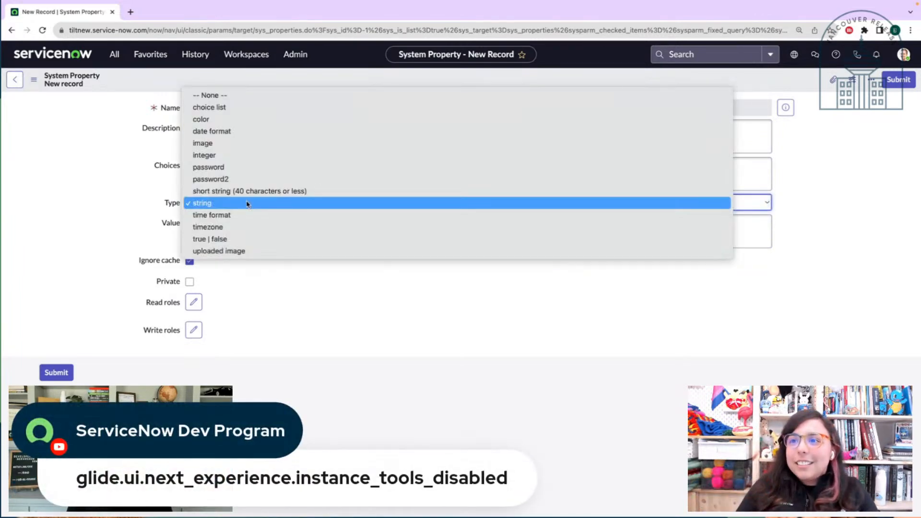
click(248, 204)
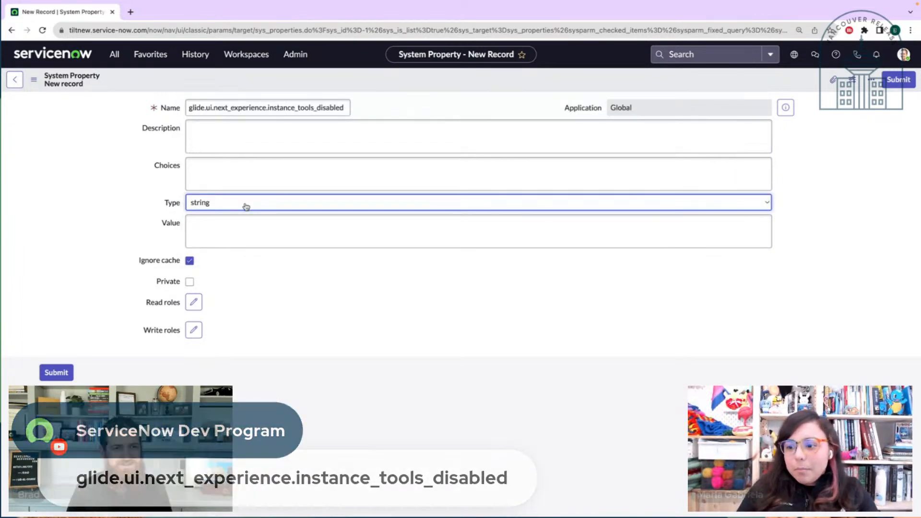
click(246, 206)
click(245, 205)
click(246, 225)
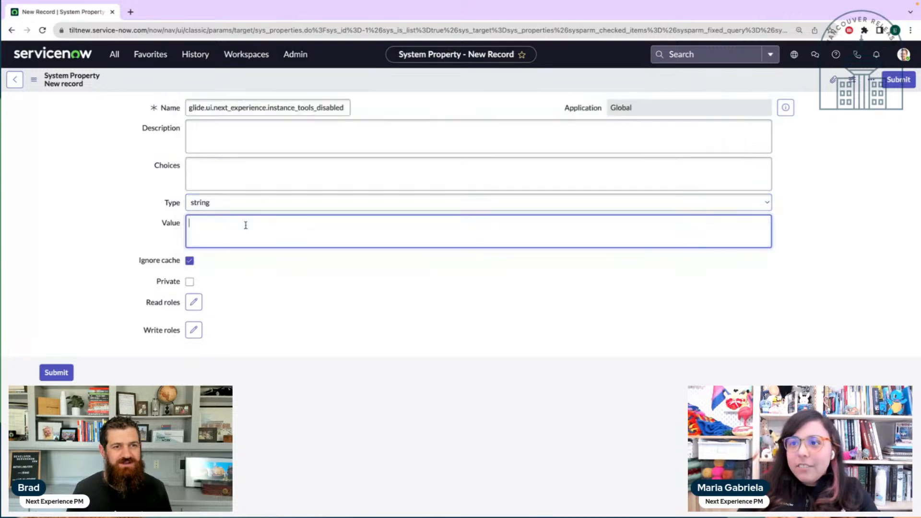
text(false)
click(350, 301)
click(60, 378)
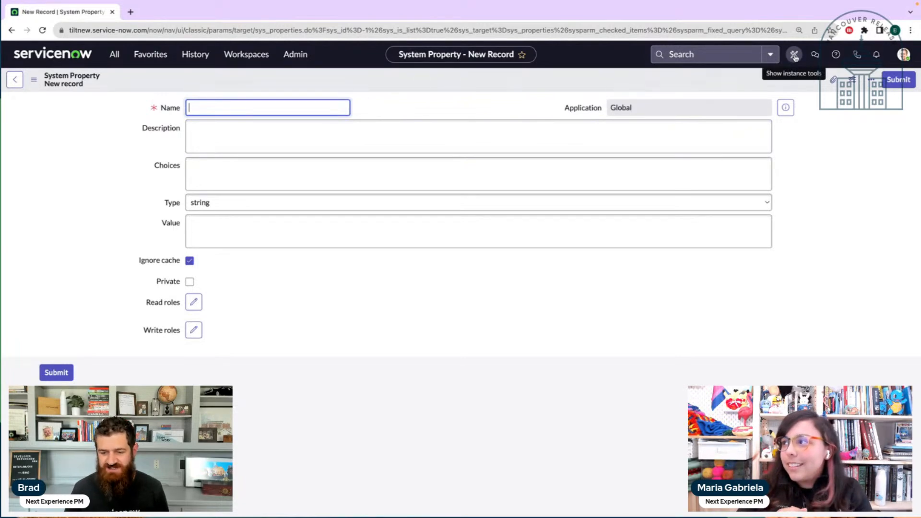
Show the instance tools bar and view its application scope and update set pickers
click(794, 56)
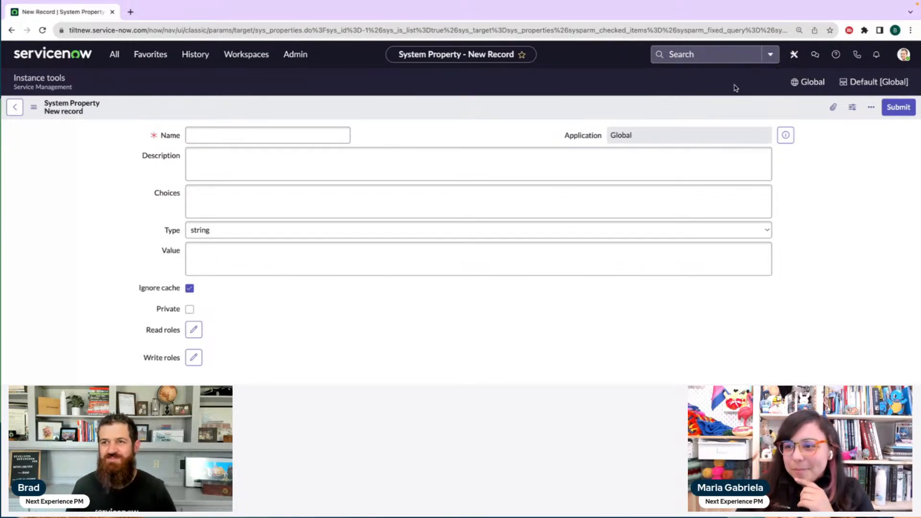
click(822, 84)
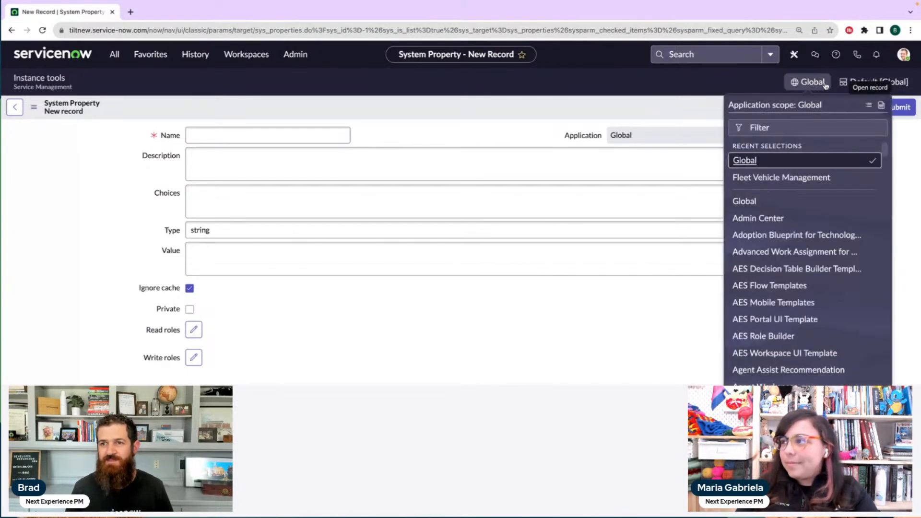
click(853, 84)
click(852, 84)
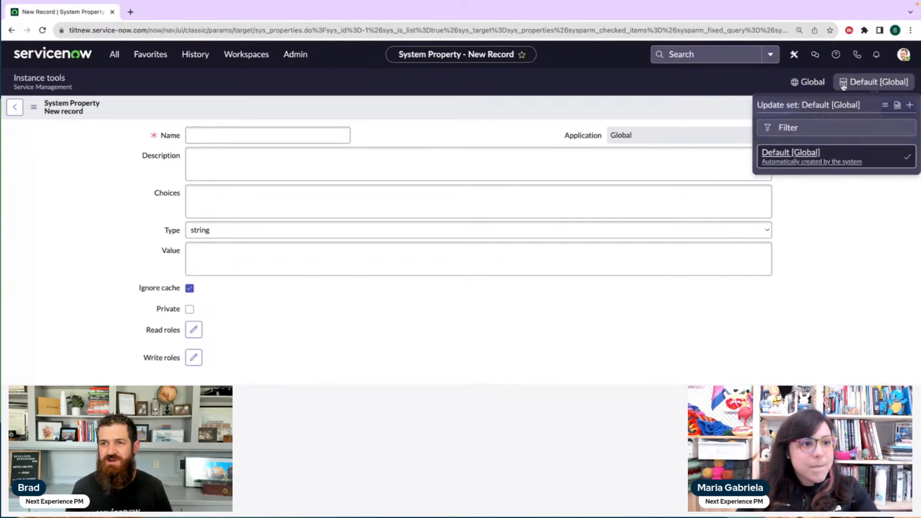
click(705, 86)
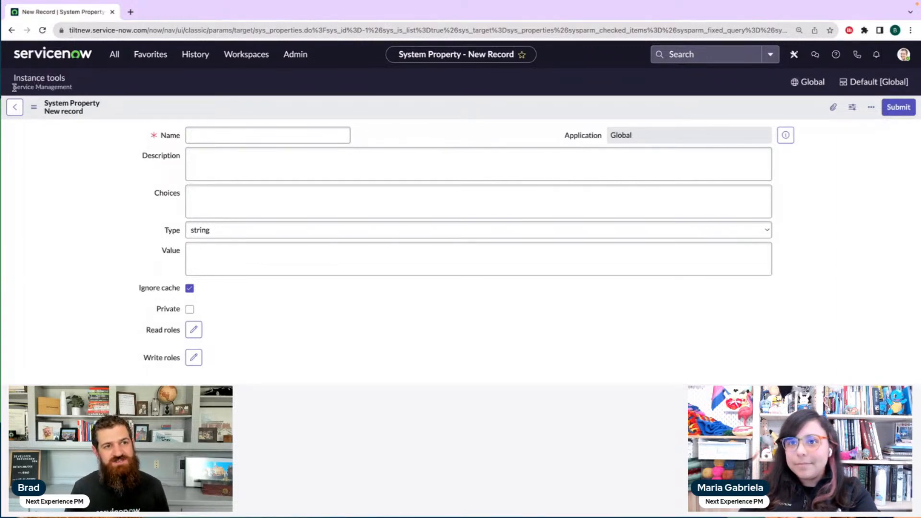
Highlight the Service Management label in the instance tools bar and review the update set and application scope pickers again
drag(14, 87, 75, 91)
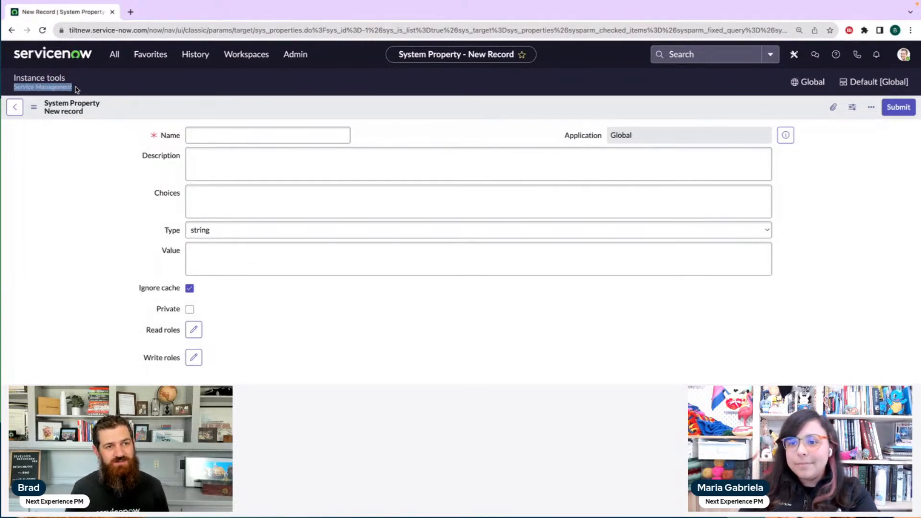
click(75, 90)
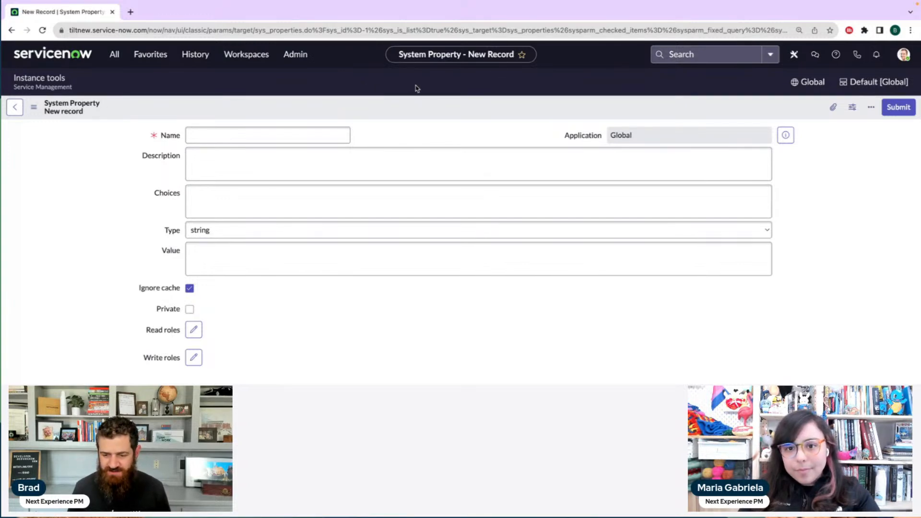
click(878, 82)
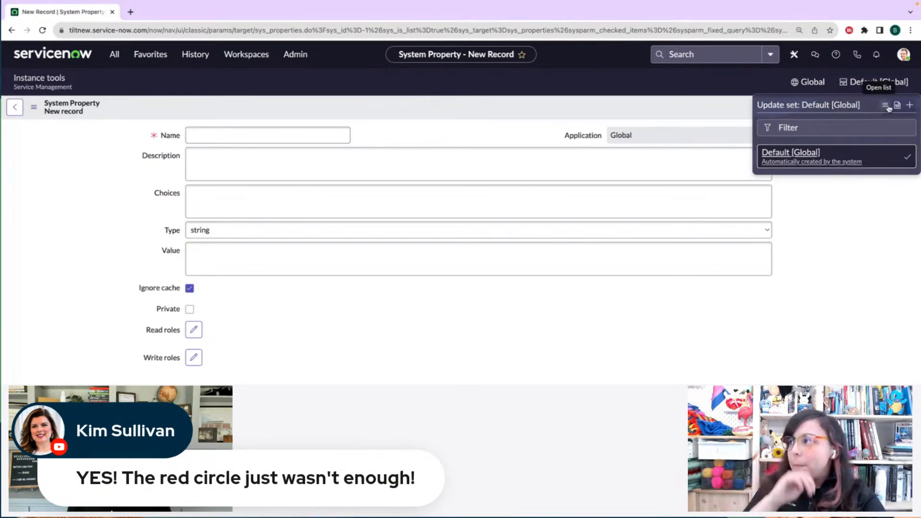
click(817, 87)
click(816, 87)
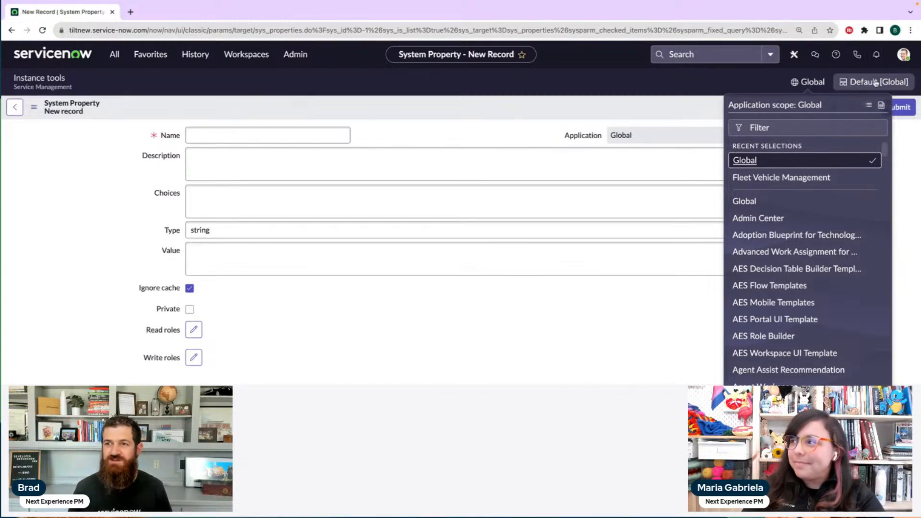
click(895, 85)
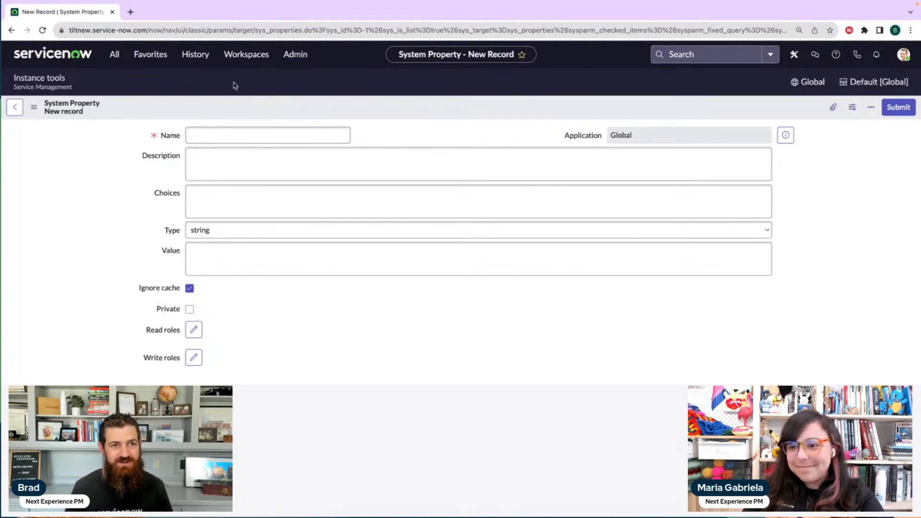
Open the Service Operations Workspace and show its list of interactions assigned to you
click(118, 58)
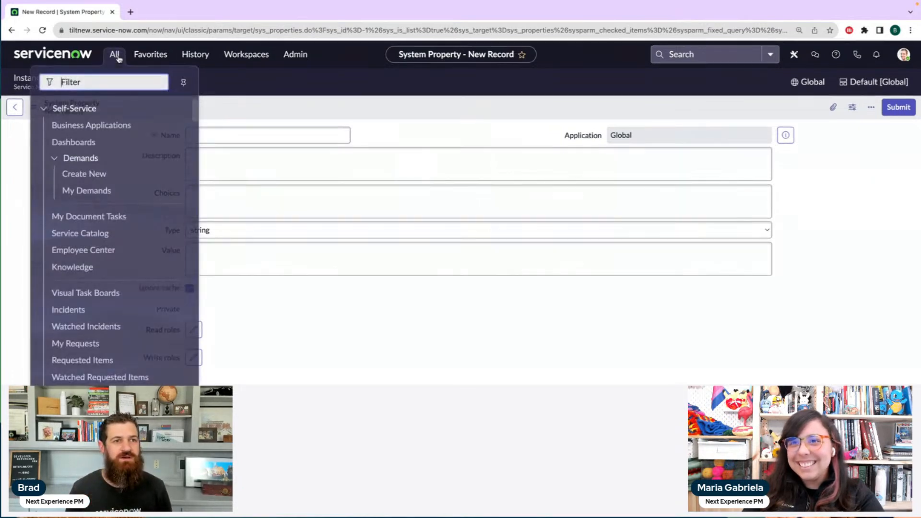
text(ui b)
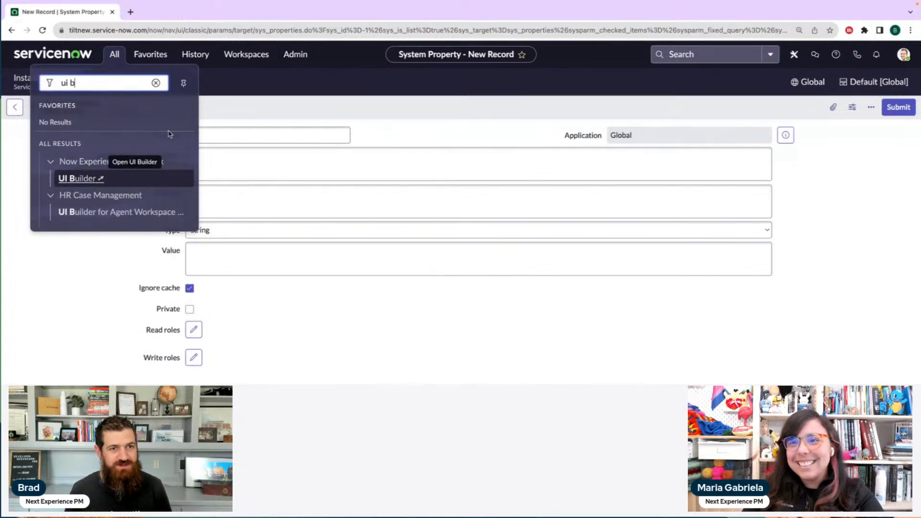
click(248, 55)
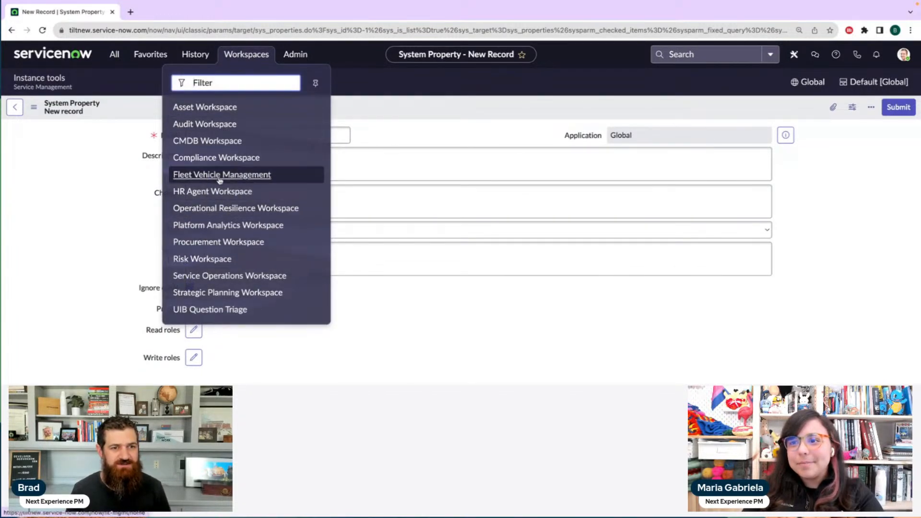
click(210, 282)
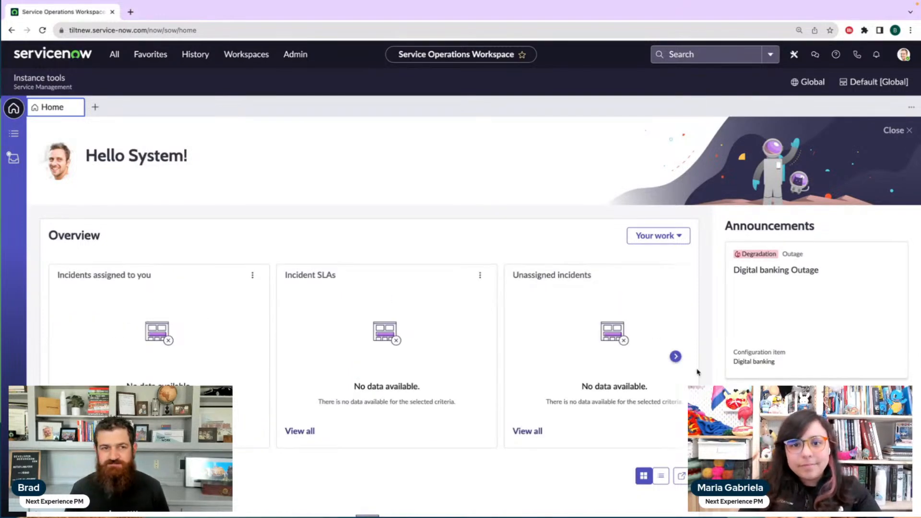
click(167, 122)
click(13, 135)
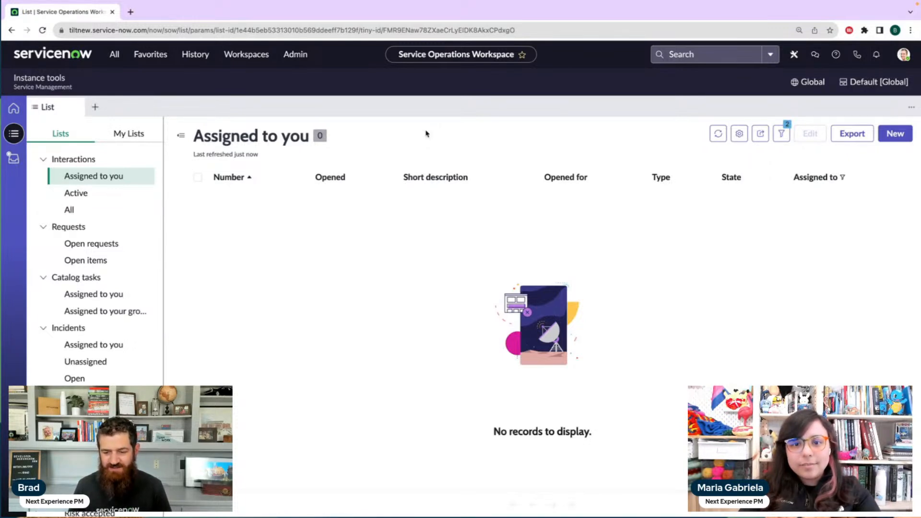
Inspect the instance tools bar in the browser's developer tools and examine the styles of the expanded header-bar element
right_click(436, 86)
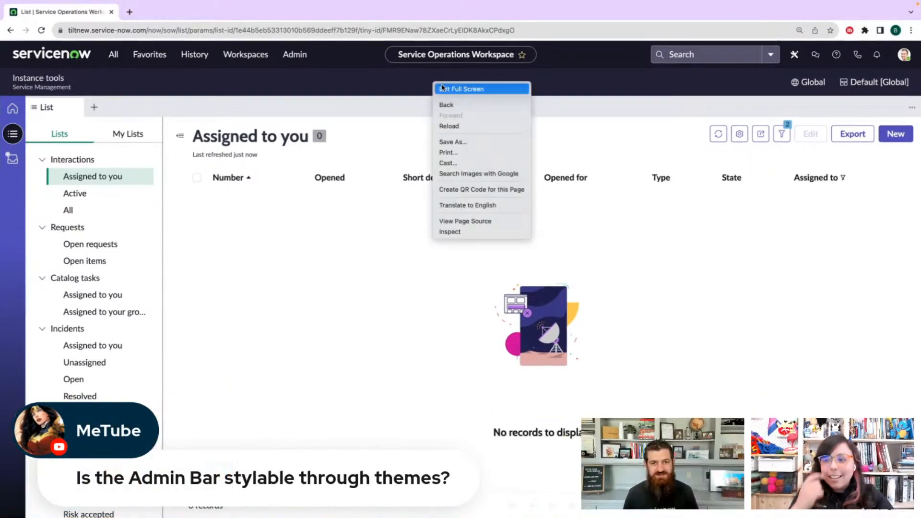
click(468, 232)
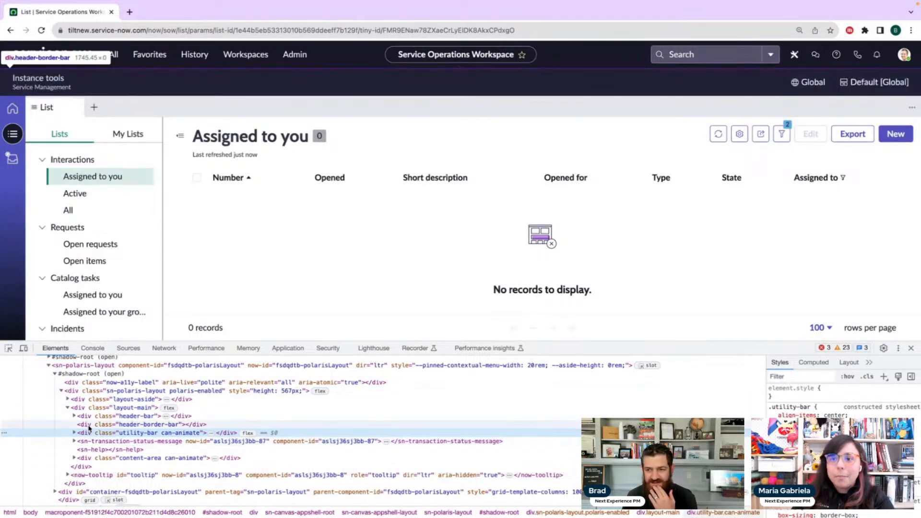
click(89, 418)
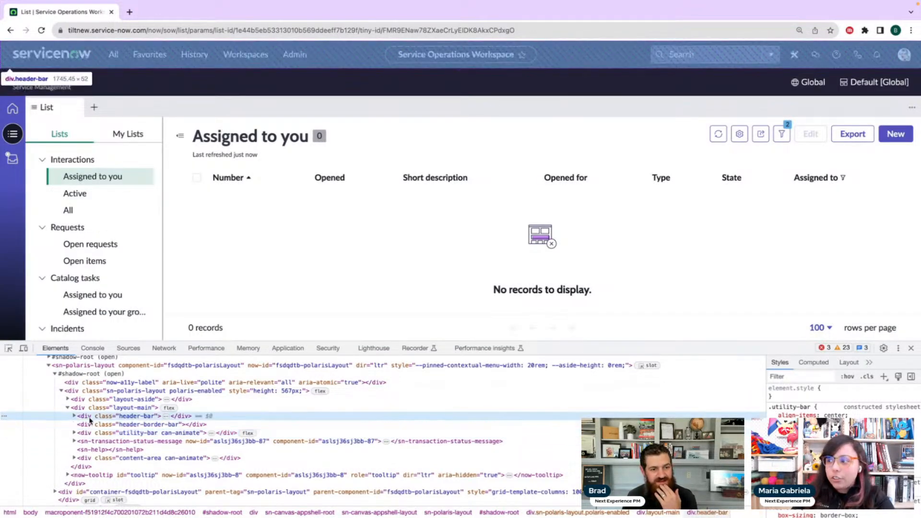
click(75, 416)
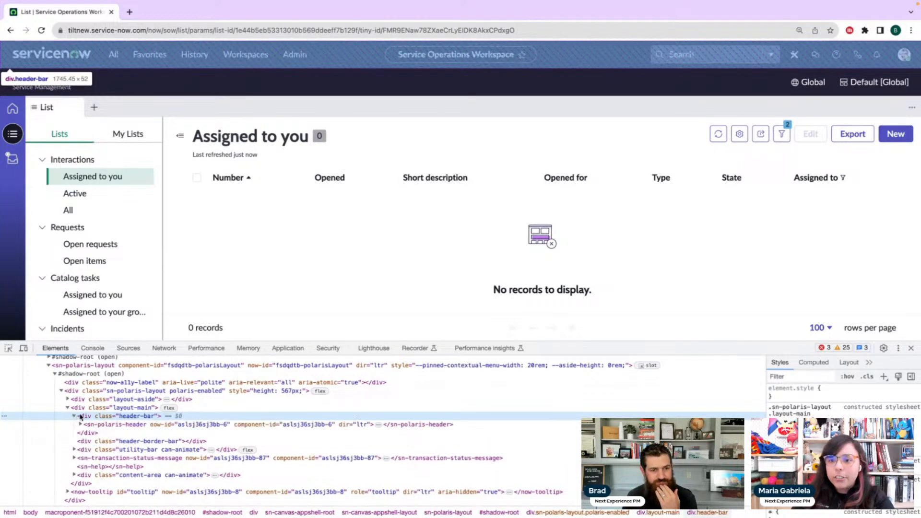
click(117, 426)
click(117, 416)
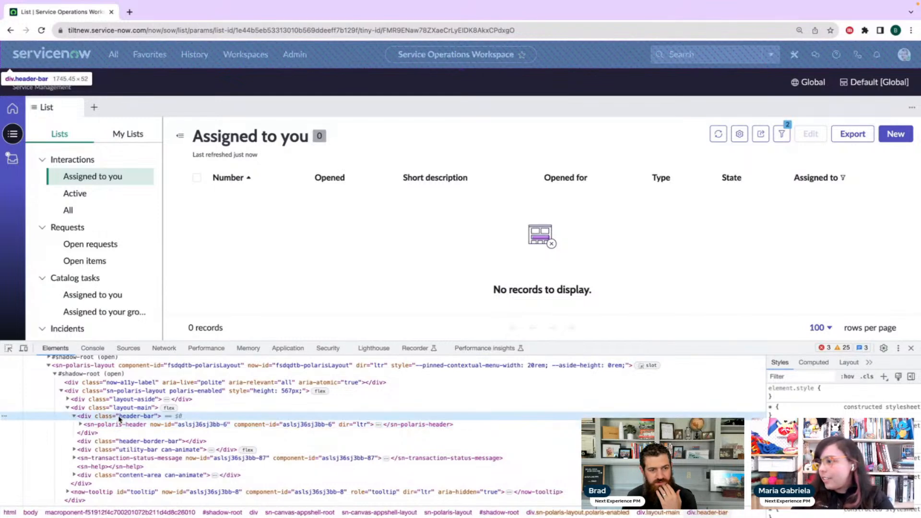
scroll(842, 398, down, 5)
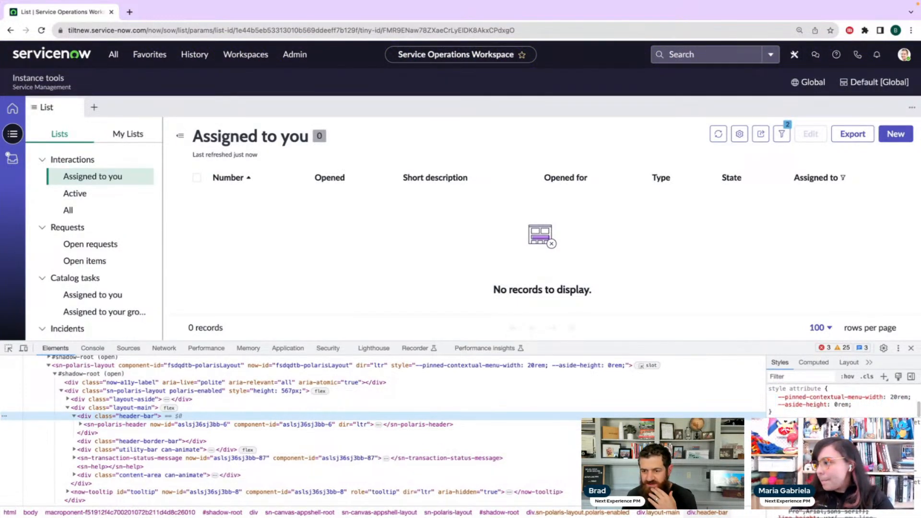
scroll(842, 398, down, 3)
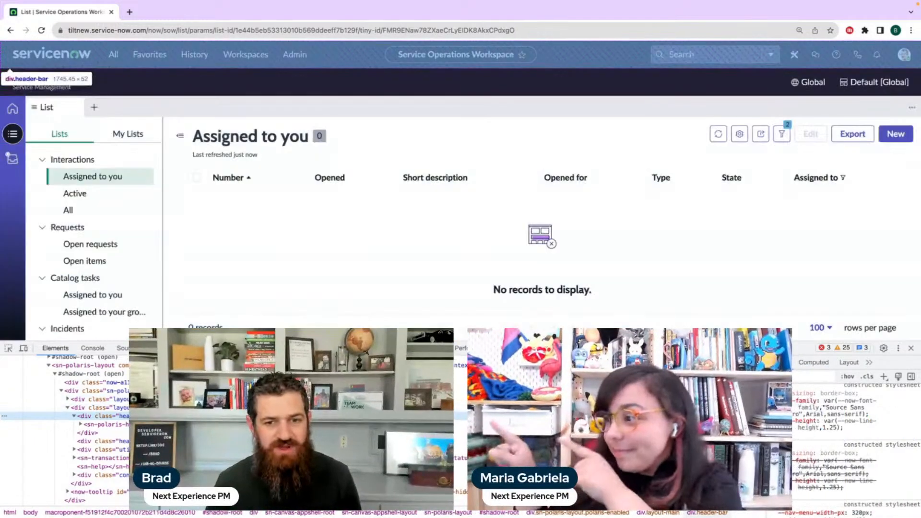
Examine the sn-polaris-header element's styles and expand its shadow root down to the polaris-layout nav element
click(288, 424)
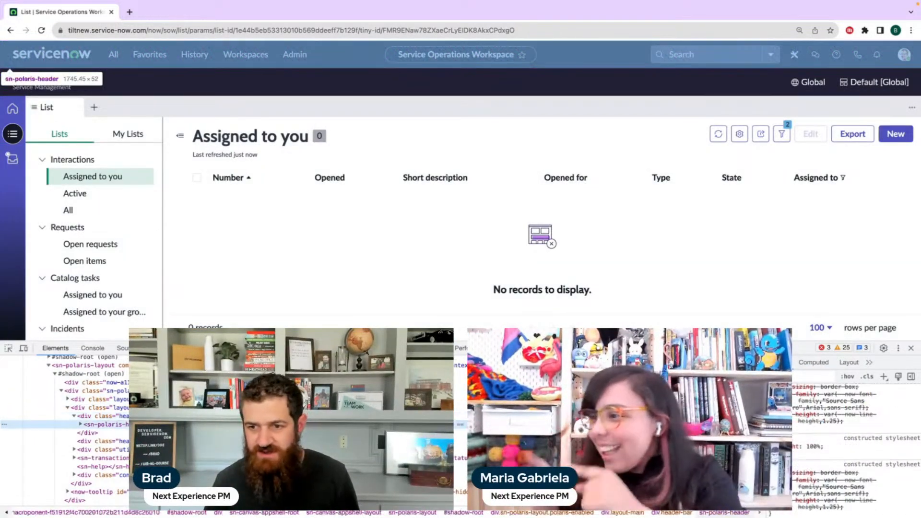
scroll(865, 442, up, 10)
scroll(865, 442, down, 3)
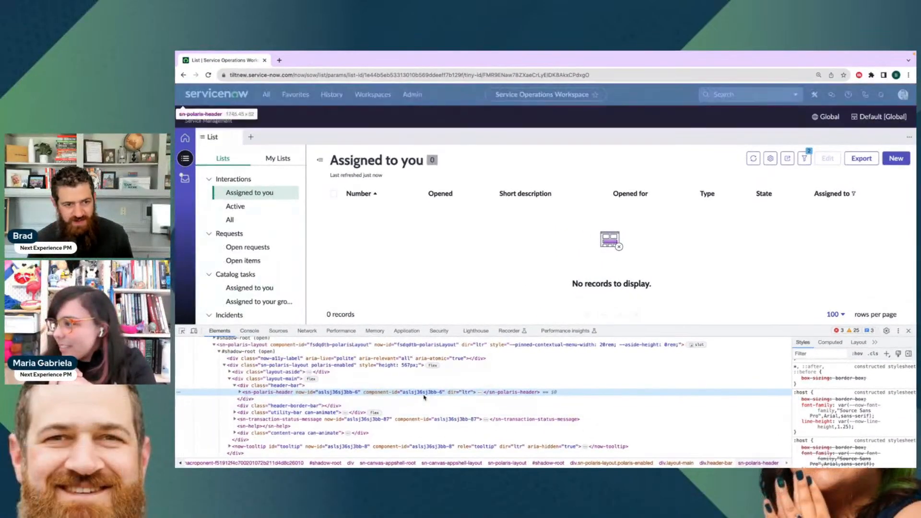
click(240, 392)
click(261, 400)
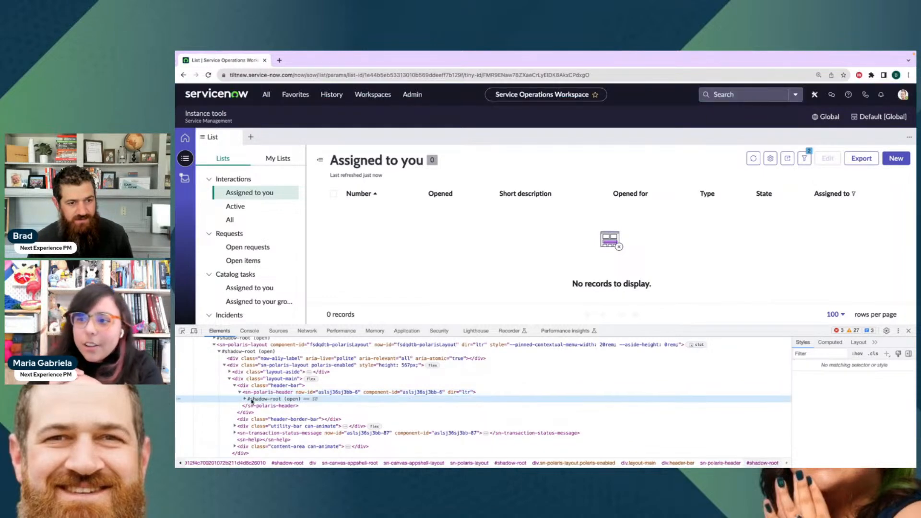
key(Right)
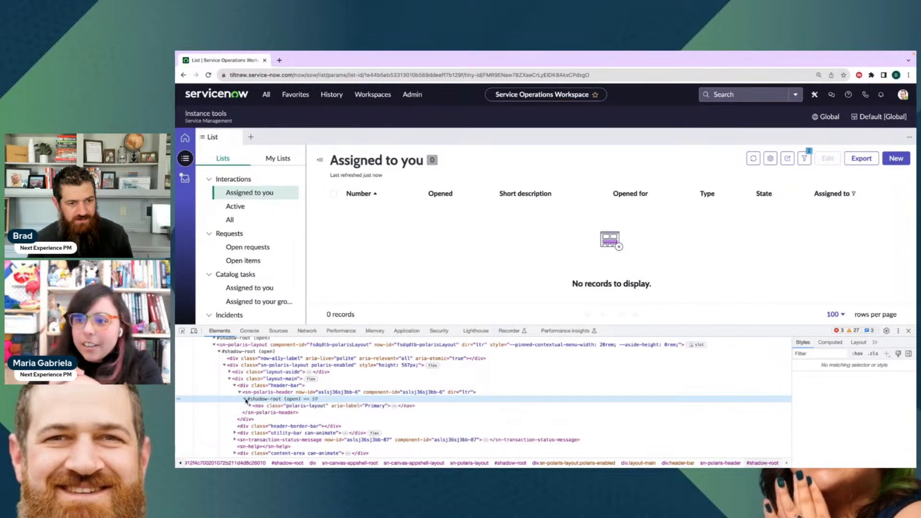
click(274, 406)
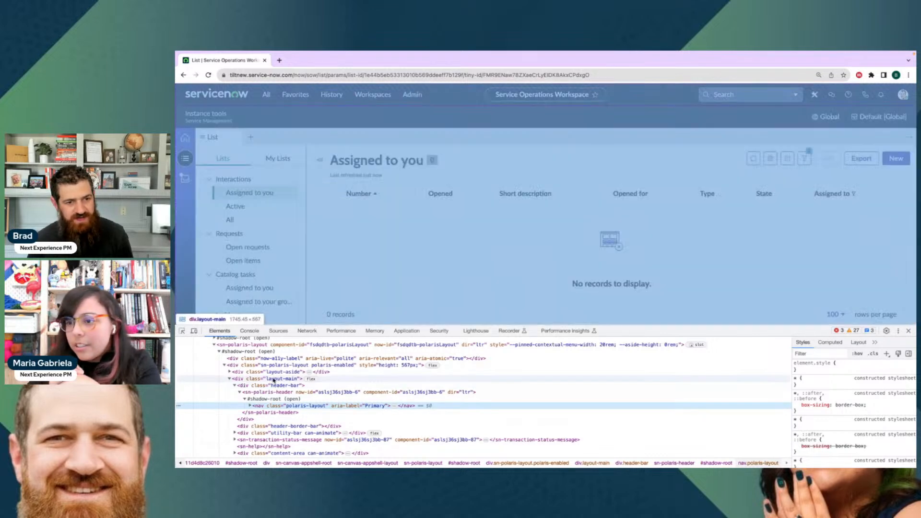
Compare the header-bar element with the polaris-layout nav and look through the nav's own and inherited styles for color rules
click(273, 386)
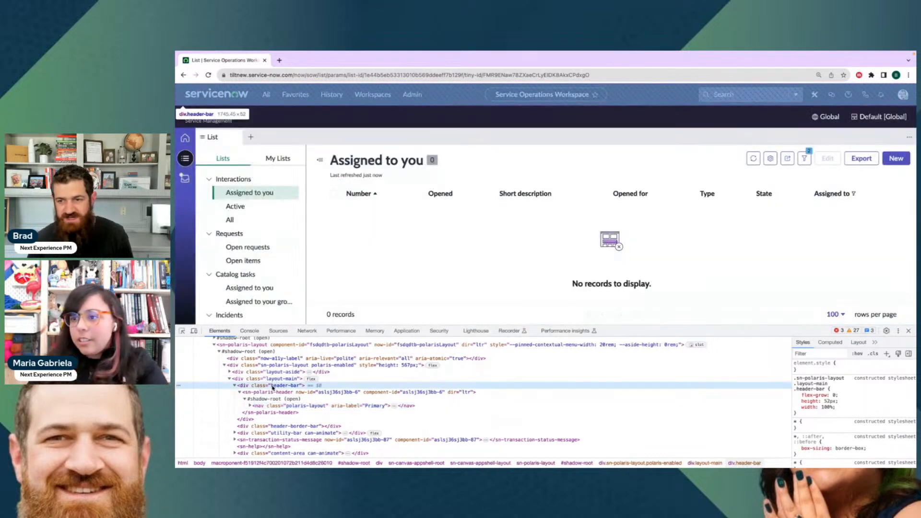
click(285, 407)
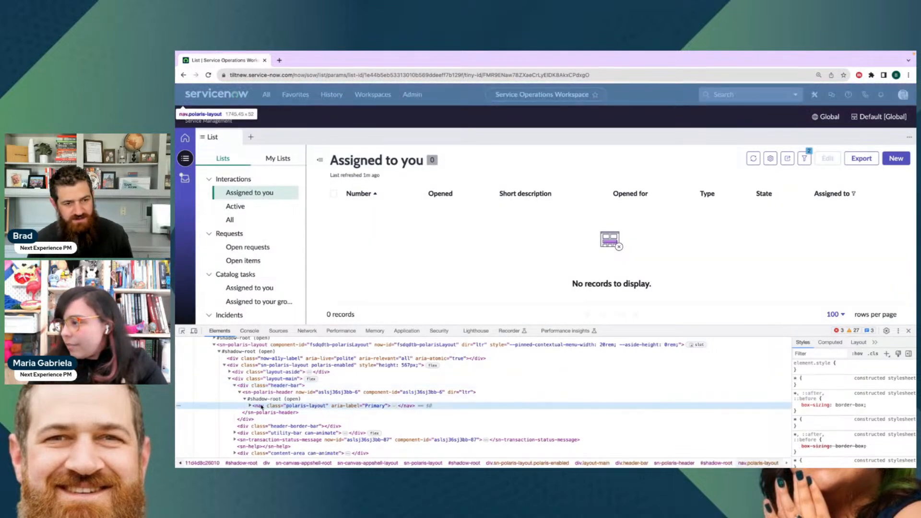
scroll(854, 408, down, 3)
scroll(885, 406, down, 5)
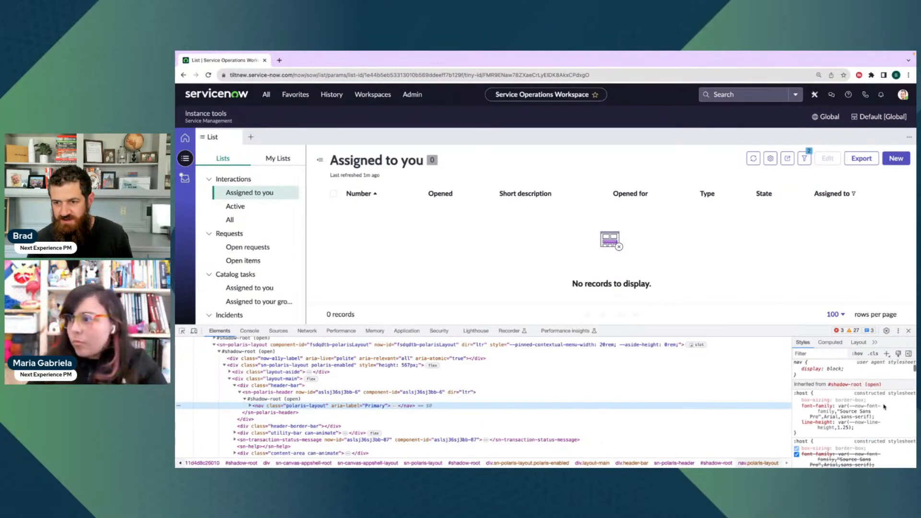
scroll(855, 411, down, 6)
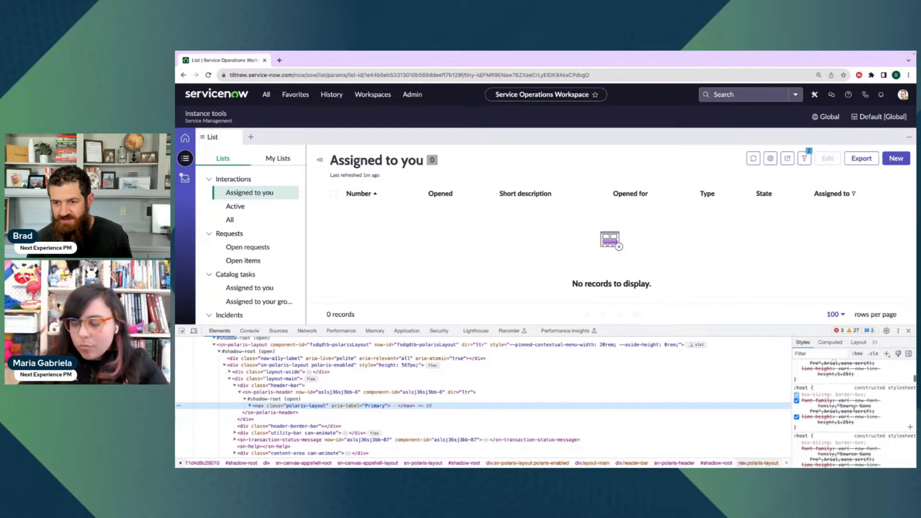
scroll(854, 409, down, 5)
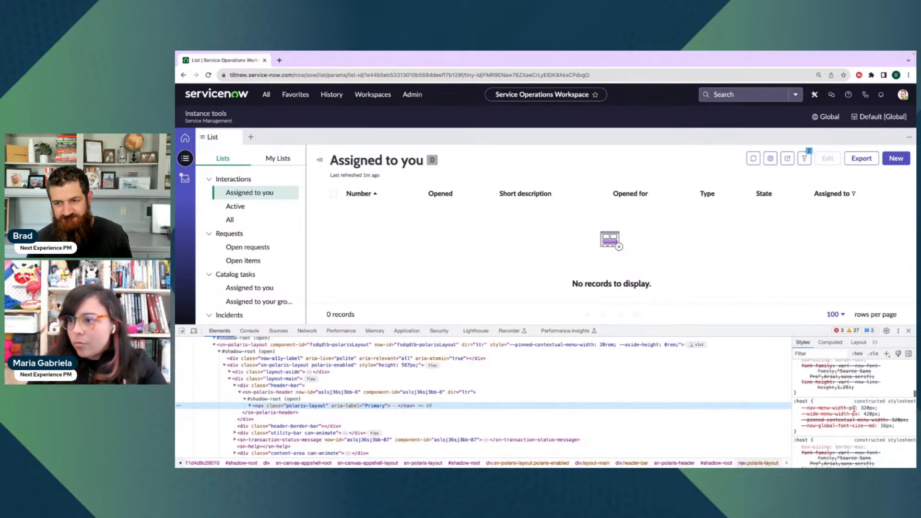
Expand the polaris-layout nav and examine the style rules of the polaris-header div inside it
click(250, 406)
click(279, 413)
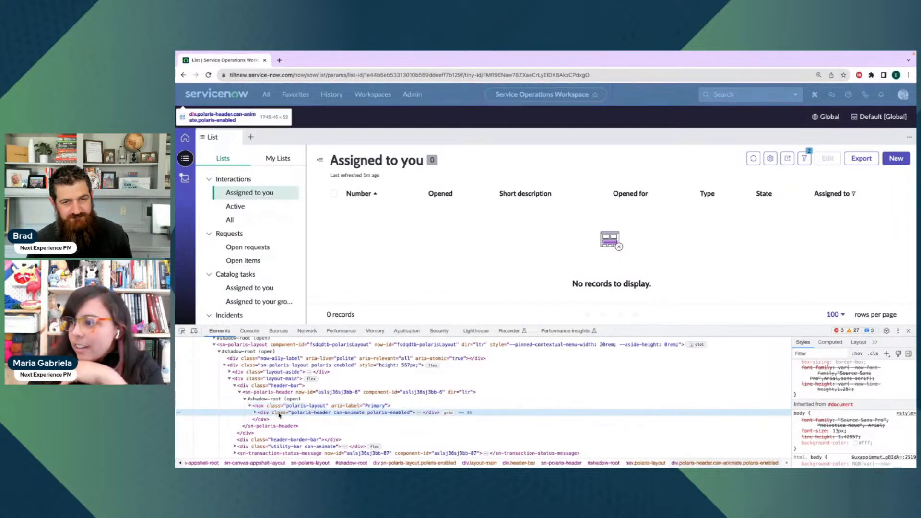
scroll(816, 402, up, 5)
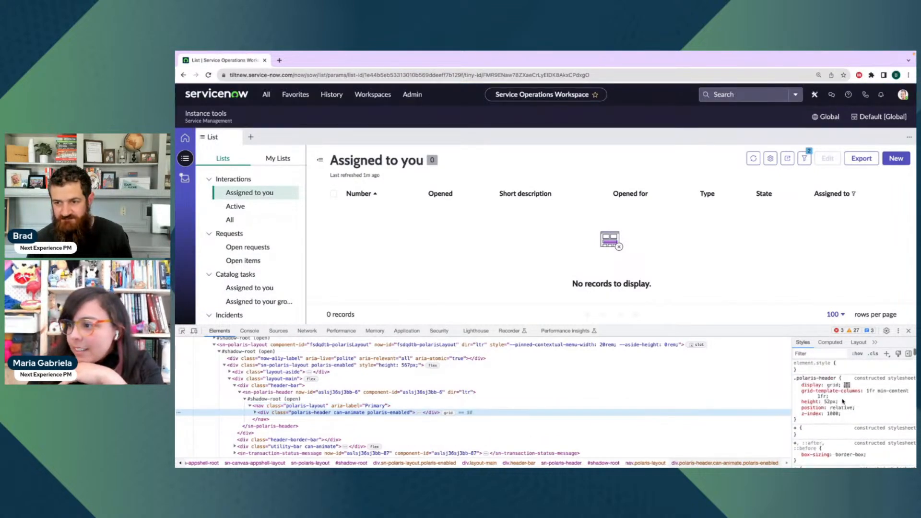
scroll(843, 401, down, 2)
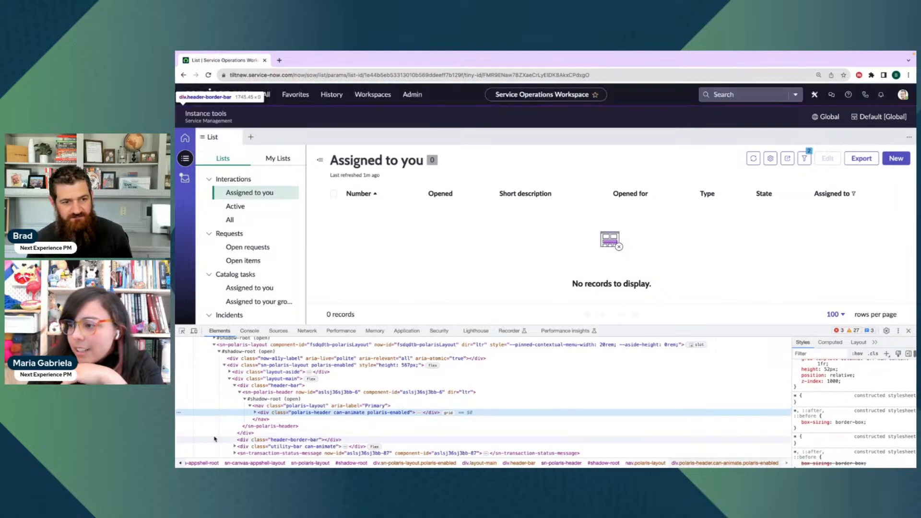
Examine the background-color variable in the utility-bar element's styles, and close the developer tools
click(283, 446)
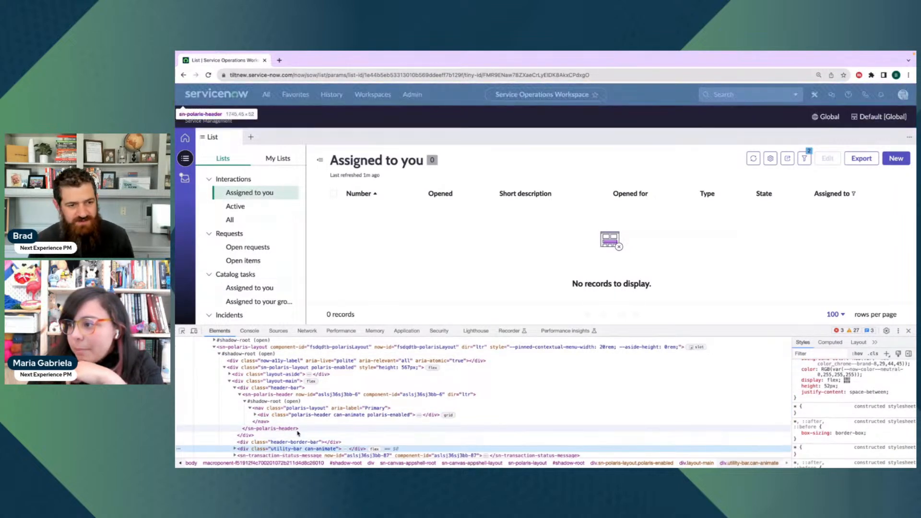
scroll(300, 432, down, 2)
scroll(854, 387, up, 2)
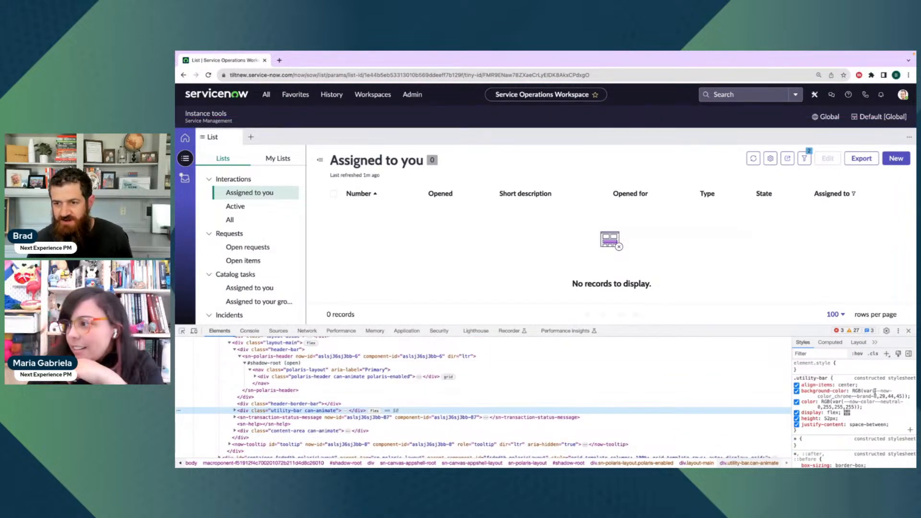
click(858, 396)
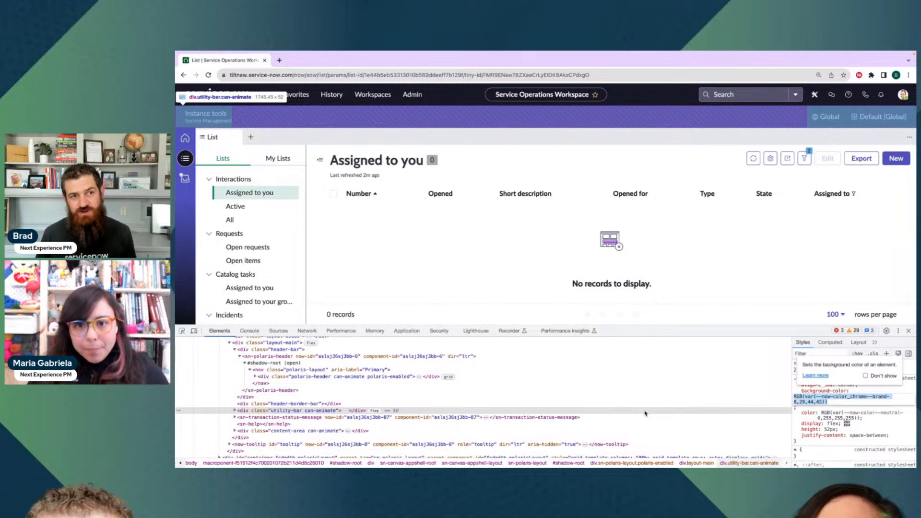
click(486, 261)
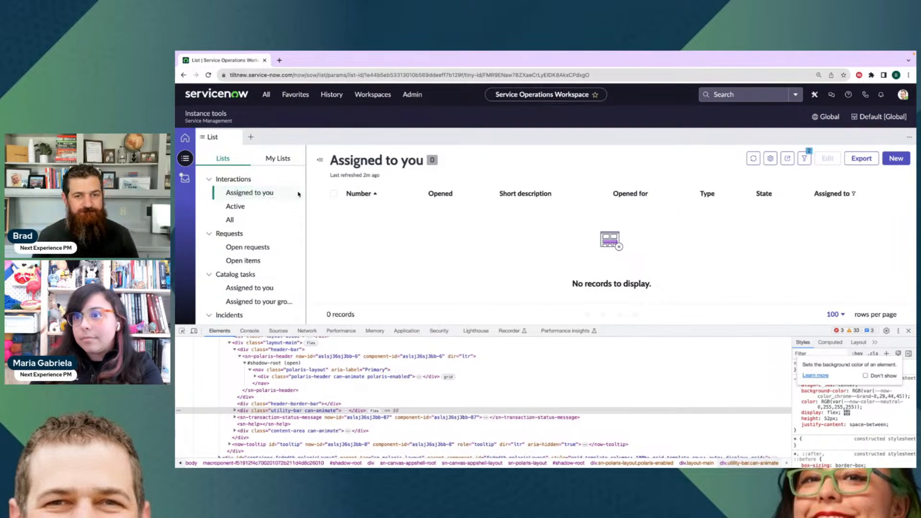
click(908, 331)
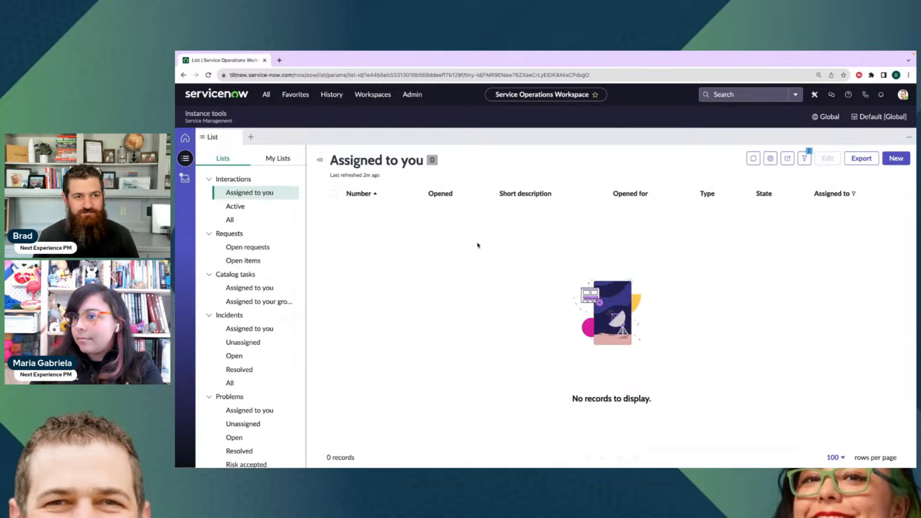
Show the list of all incidents, open the "technology issue" incident assigned to the Digital banking service, and dismiss its dialog
click(249, 383)
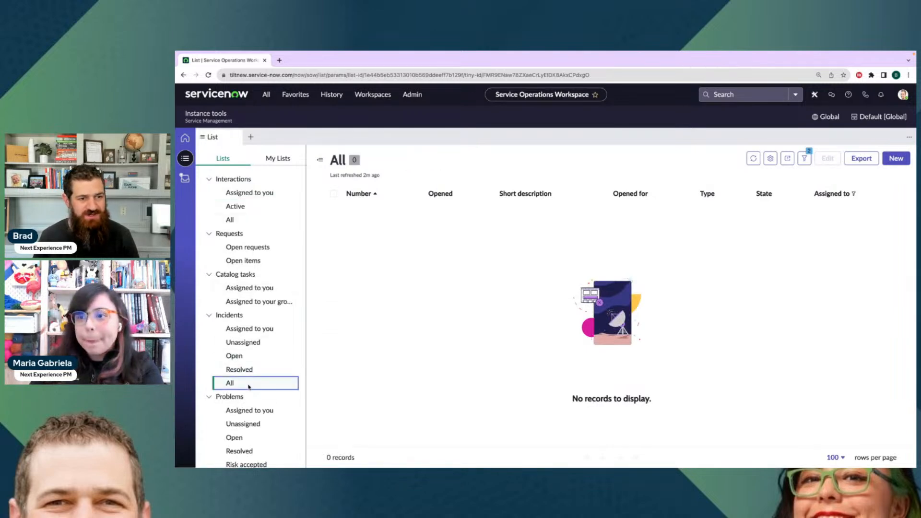
click(242, 357)
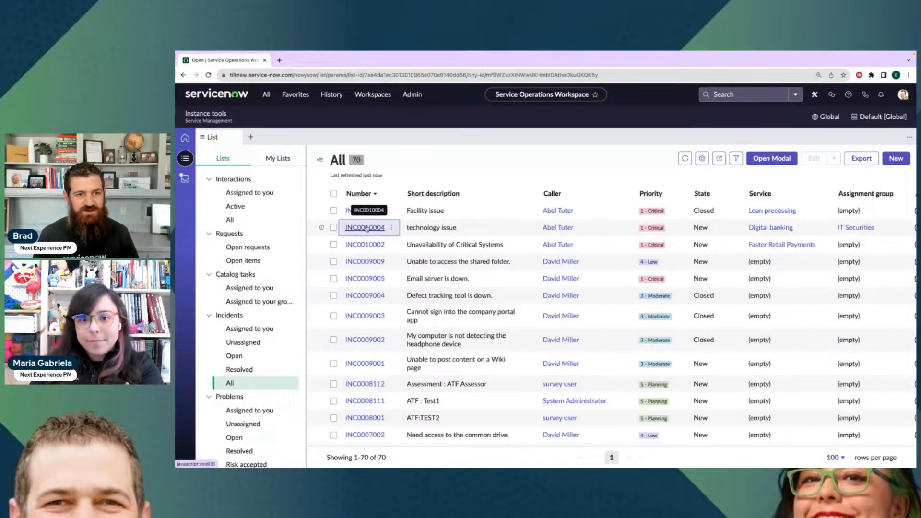
click(366, 227)
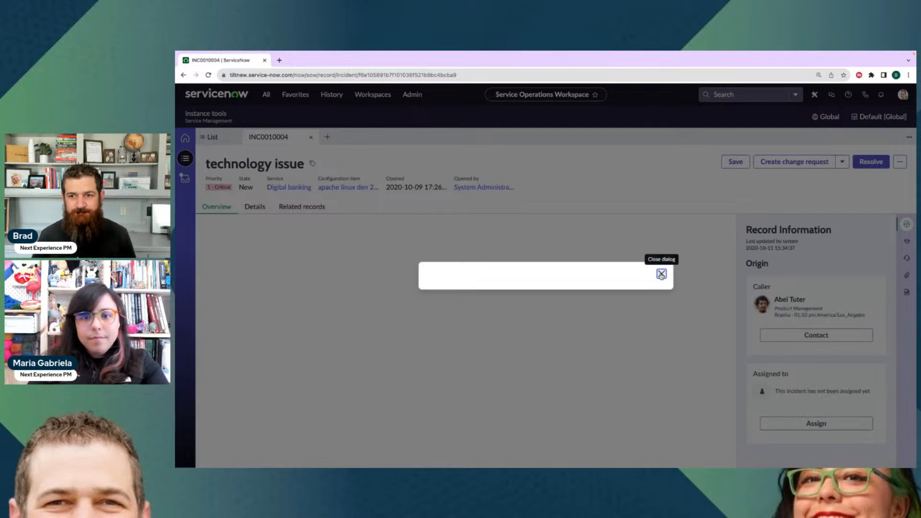
click(662, 221)
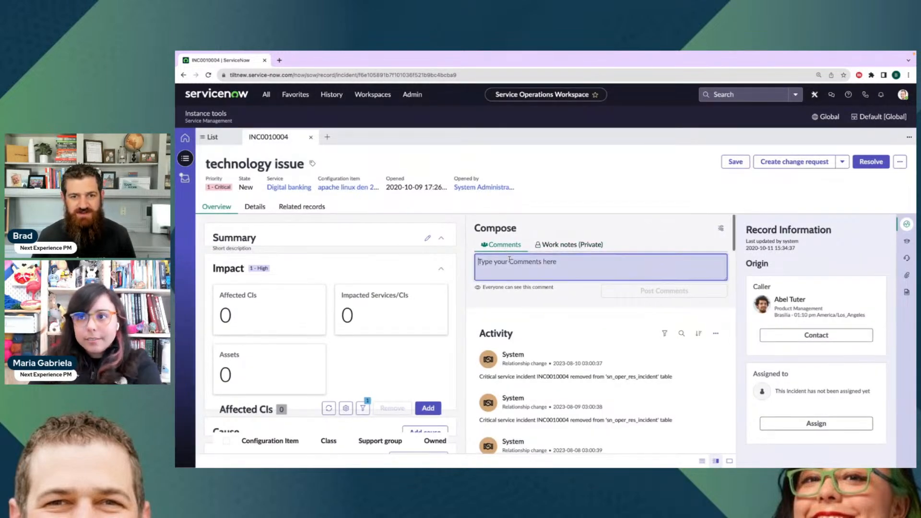
Compose an email from the technology issue incident and swap the recipients between the To and Cc fields
click(901, 162)
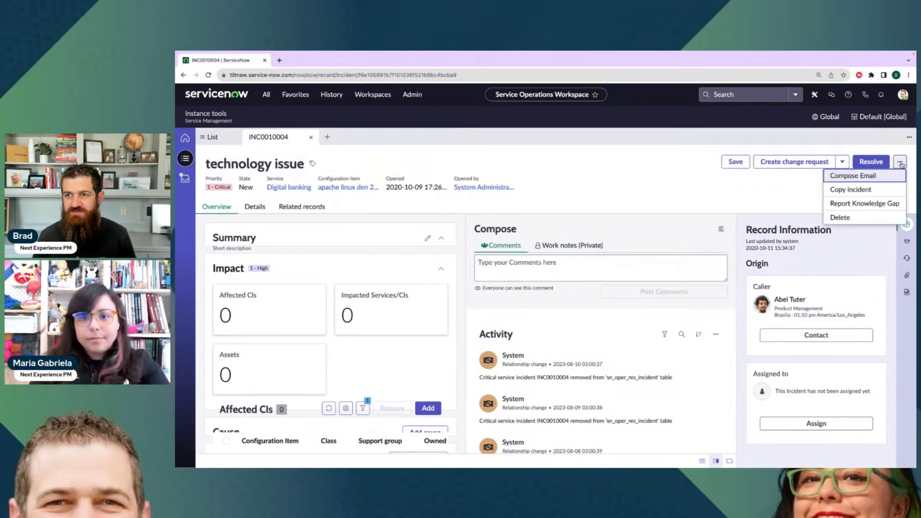
click(853, 177)
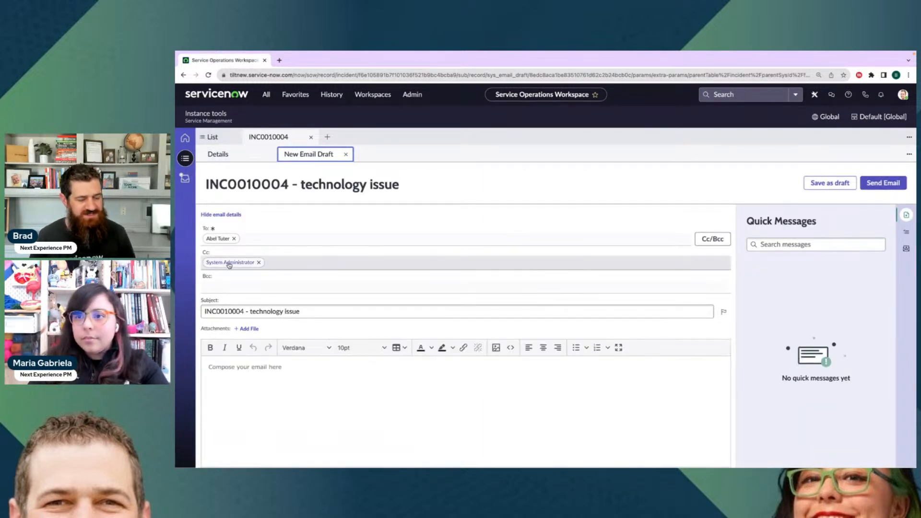
mouse_move(235, 264)
mouse_down()
mouse_move(264, 238)
mouse_move(281, 240)
mouse_move(246, 266)
mouse_move(236, 263)
mouse_move(276, 237)
mouse_move(230, 262)
mouse_up()
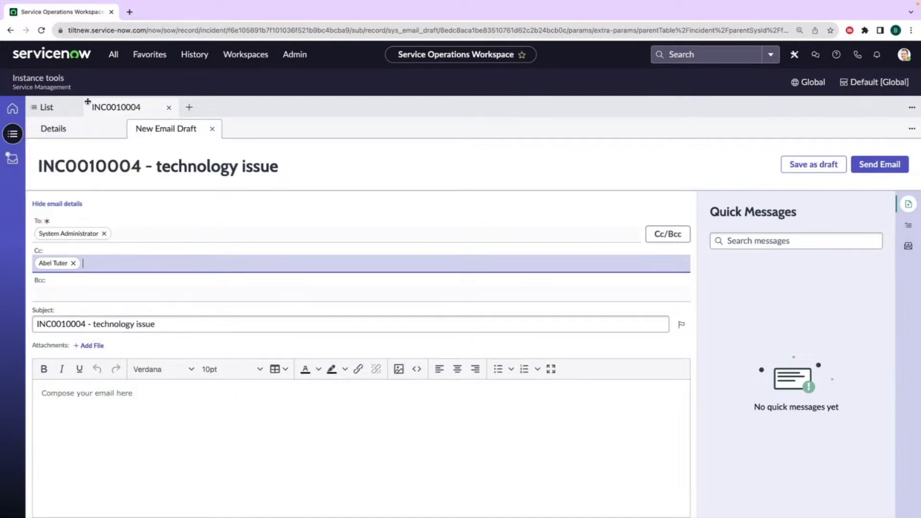
Return to the incident's details and switch the Compose section's stacked view on and back off
click(118, 108)
click(80, 131)
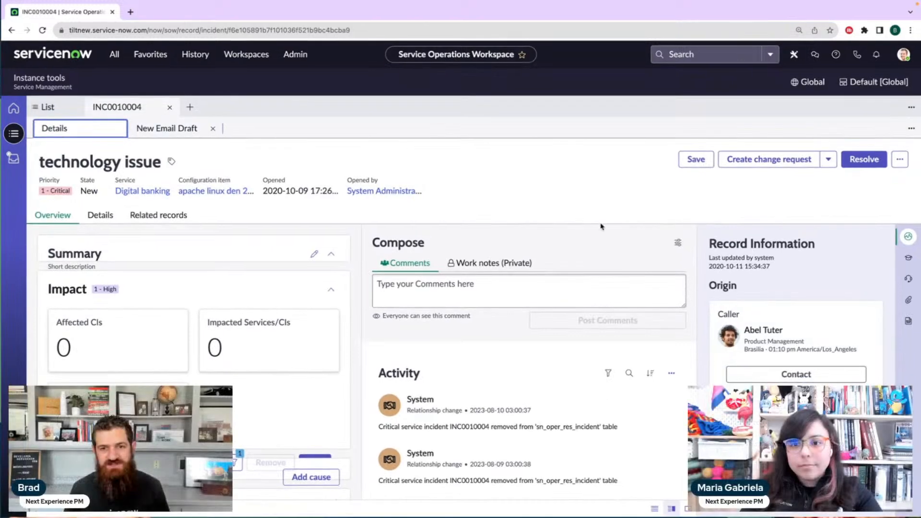
click(678, 244)
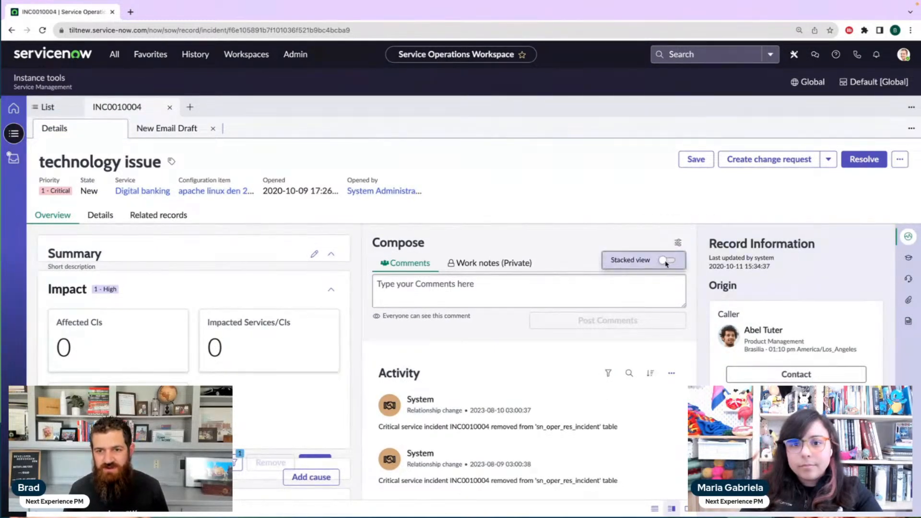
click(668, 260)
click(667, 260)
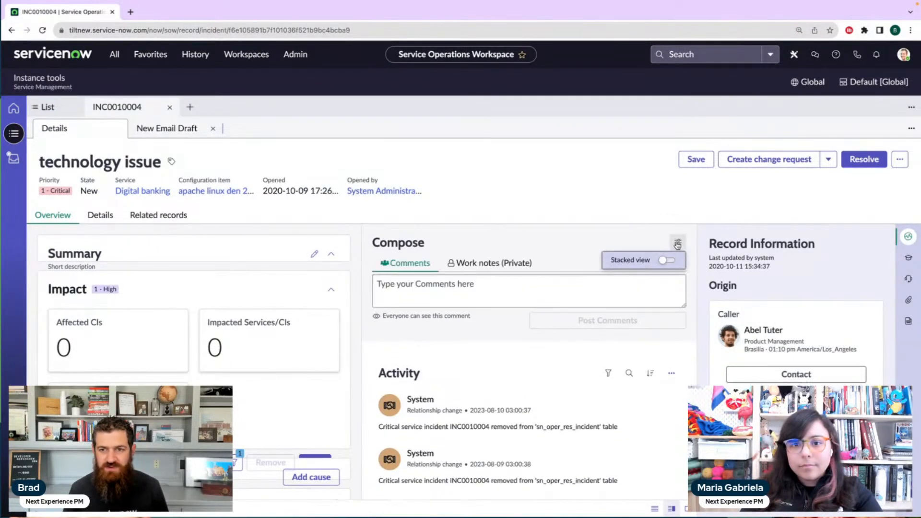
Dismiss the Compose view options and show the technology issue incident's detail form
click(678, 243)
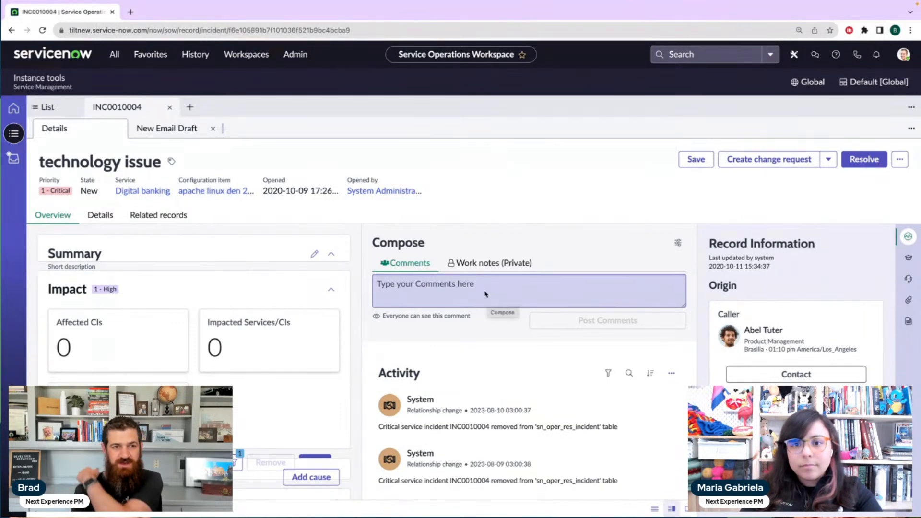
click(90, 217)
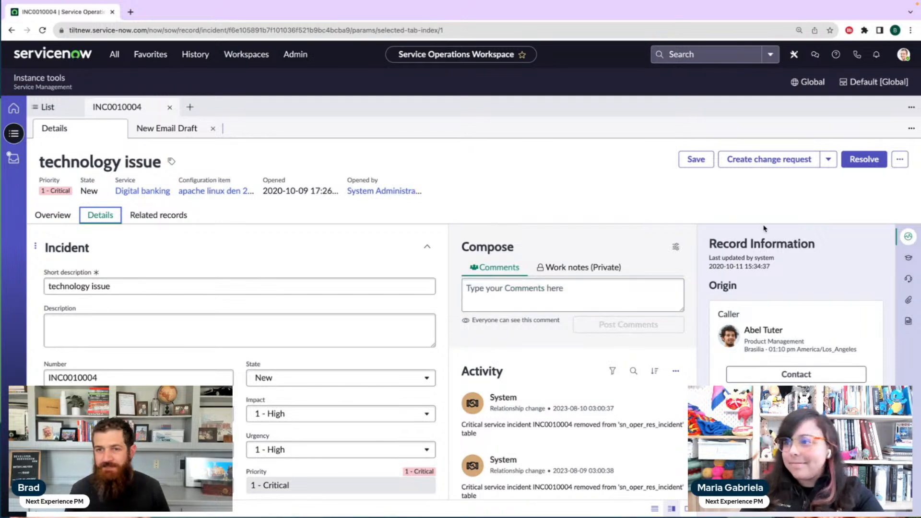
click(514, 189)
Find UI Builder by filtering all applications for "ui b", and open its home page
click(114, 54)
text(ui b)
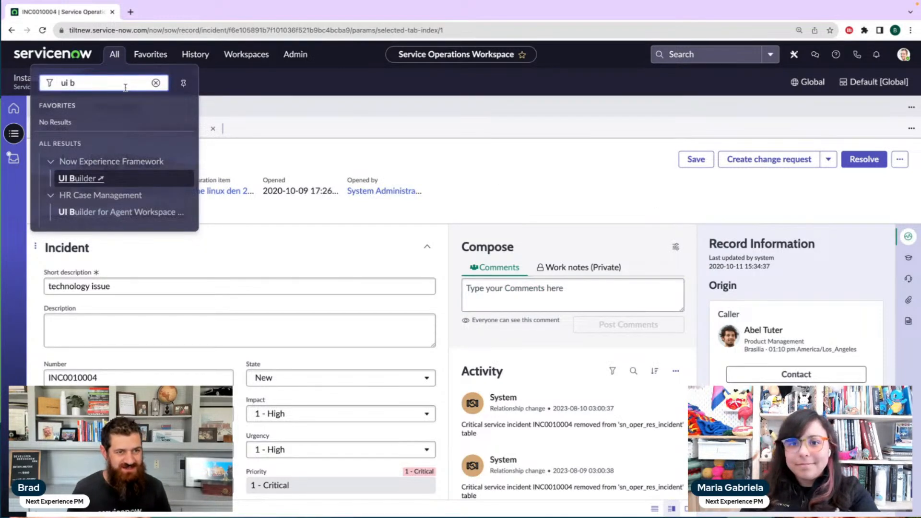
click(100, 179)
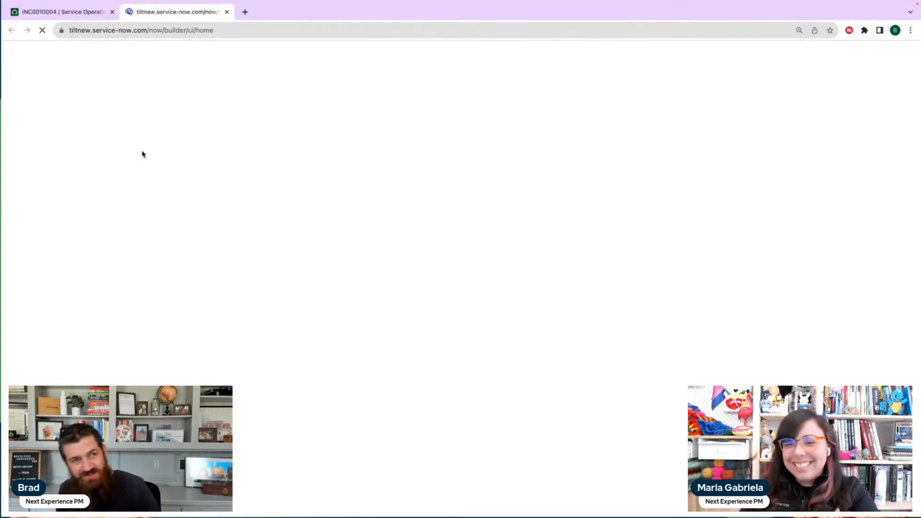
click(77, 11)
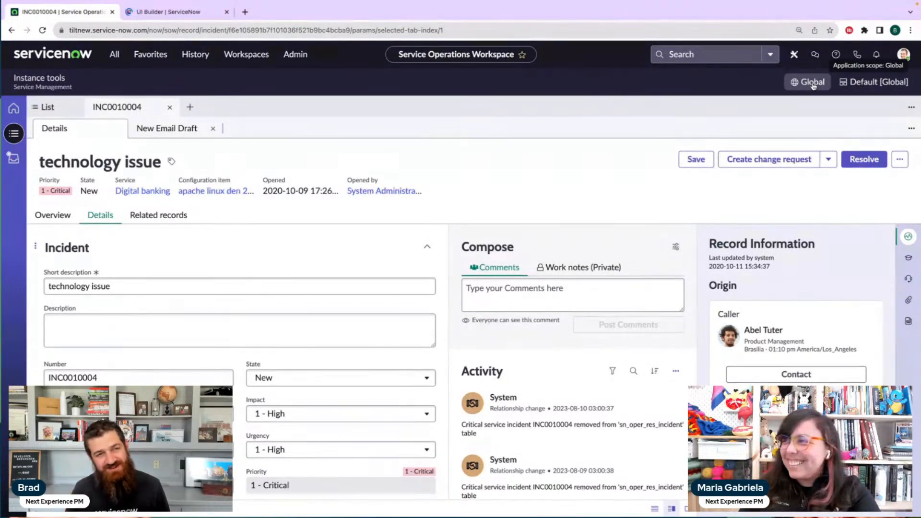
click(168, 13)
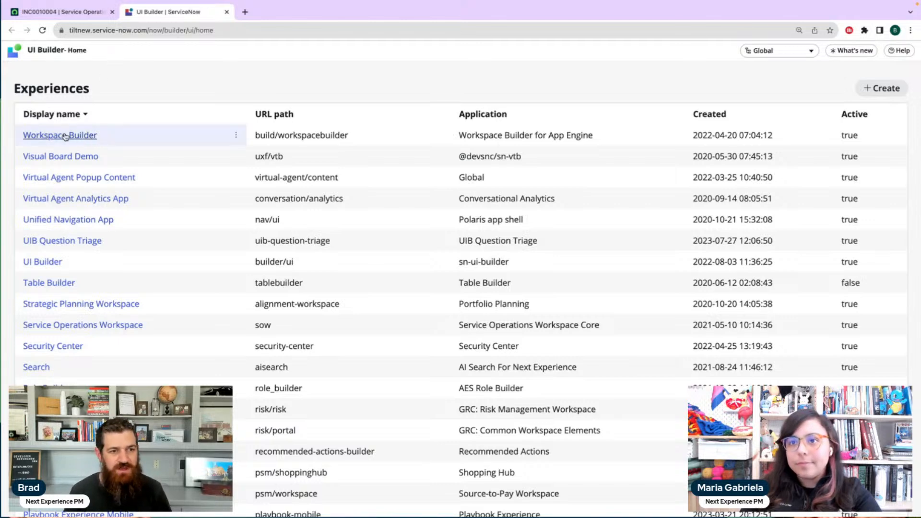
Sort the experiences by display name in ascending order and open the Fleet Vehicle Management experience
scroll(197, 306, down, 2)
scroll(197, 305, up, 2)
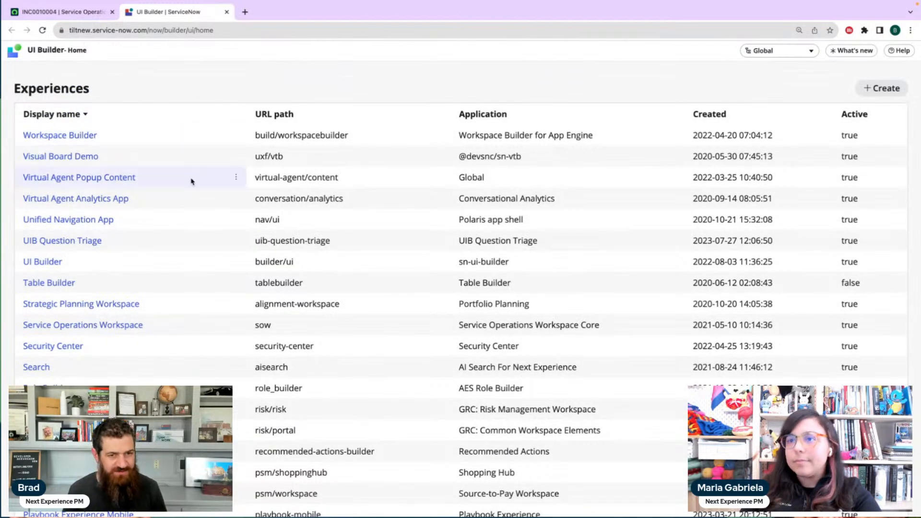
scroll(215, 194, down, 4)
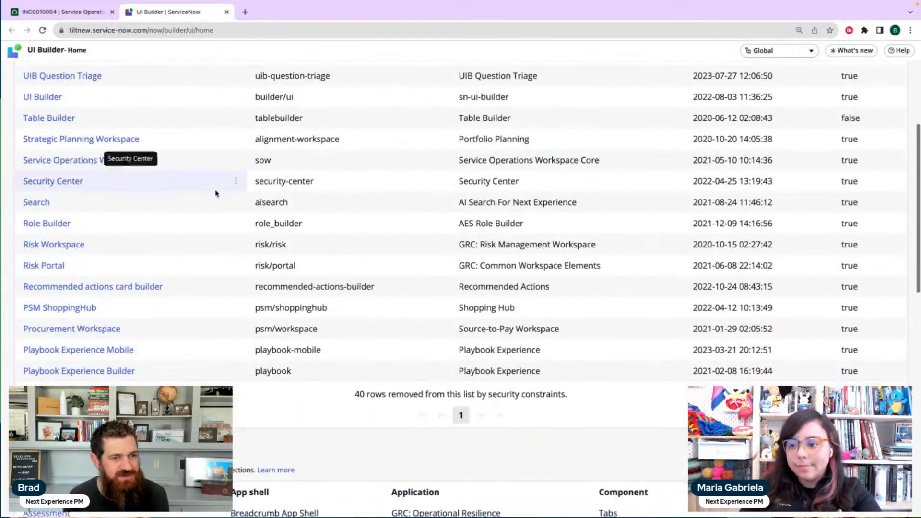
scroll(215, 193, up, 3)
scroll(215, 194, up, 2)
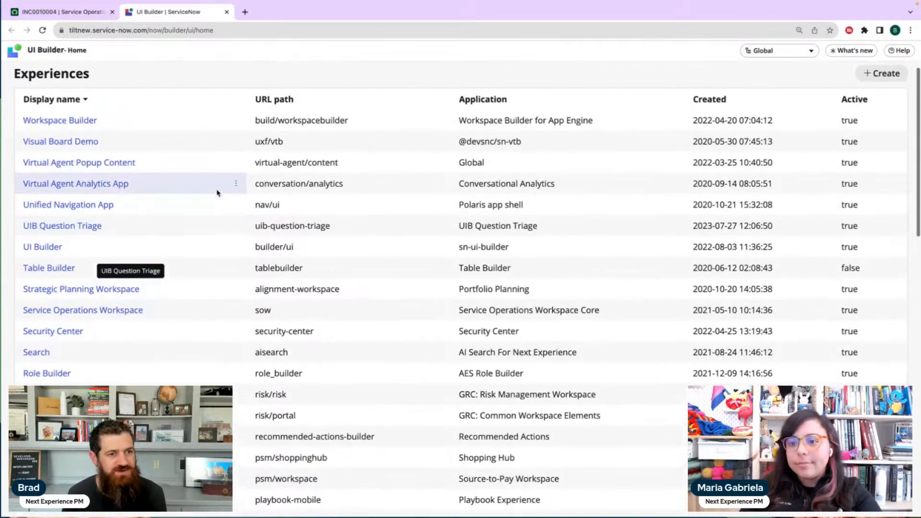
click(60, 102)
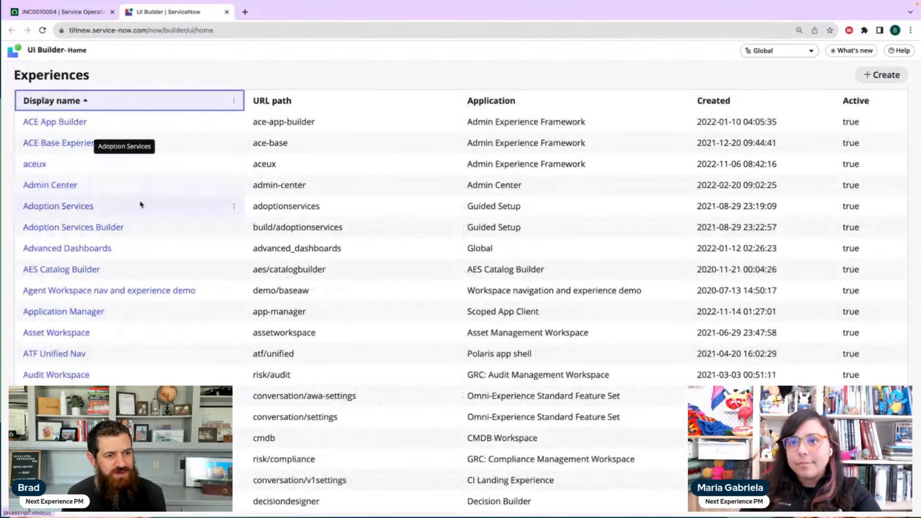
scroll(140, 204, down, 5)
scroll(141, 204, down, 5)
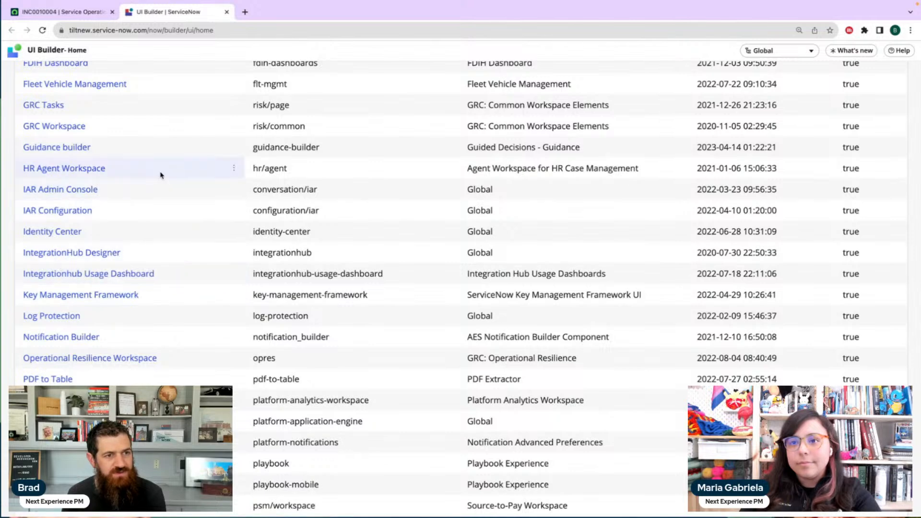
scroll(161, 173, up, 2)
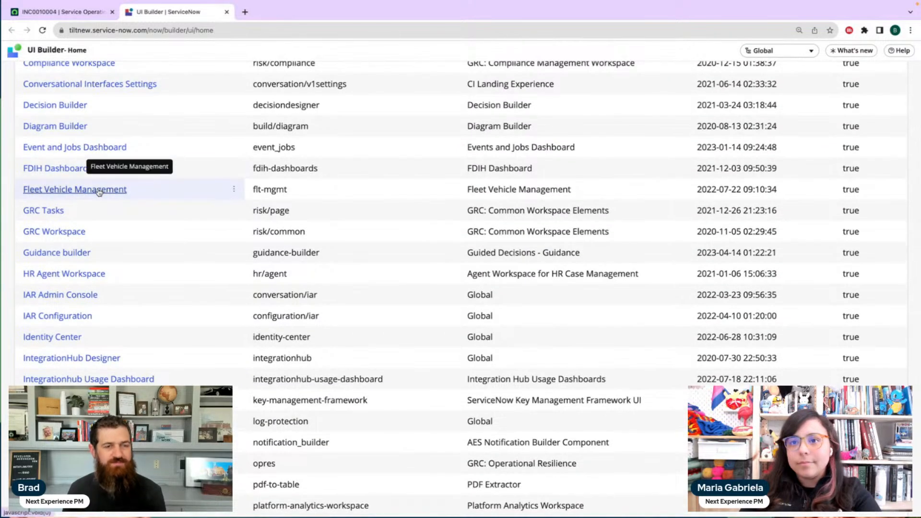
click(98, 190)
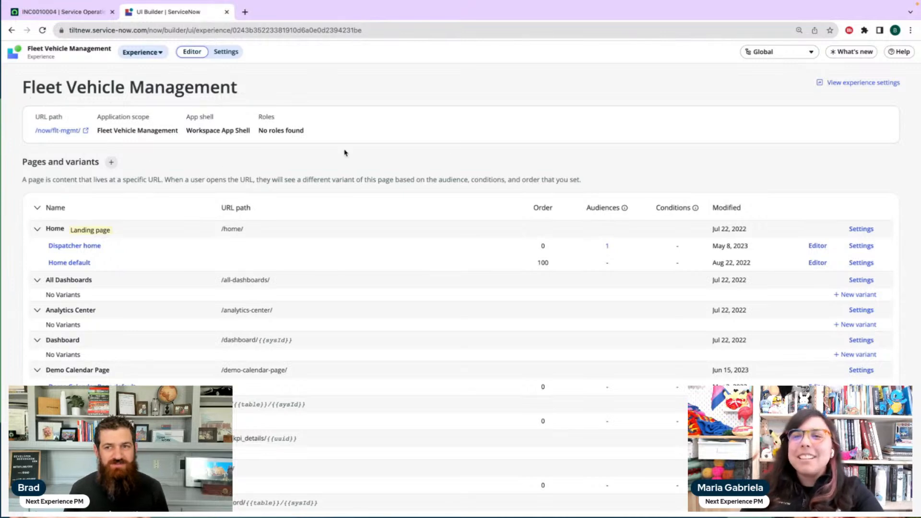
Find the Fleet Vehicle Management application scope with "fleet" and apply it in place of Global
click(760, 52)
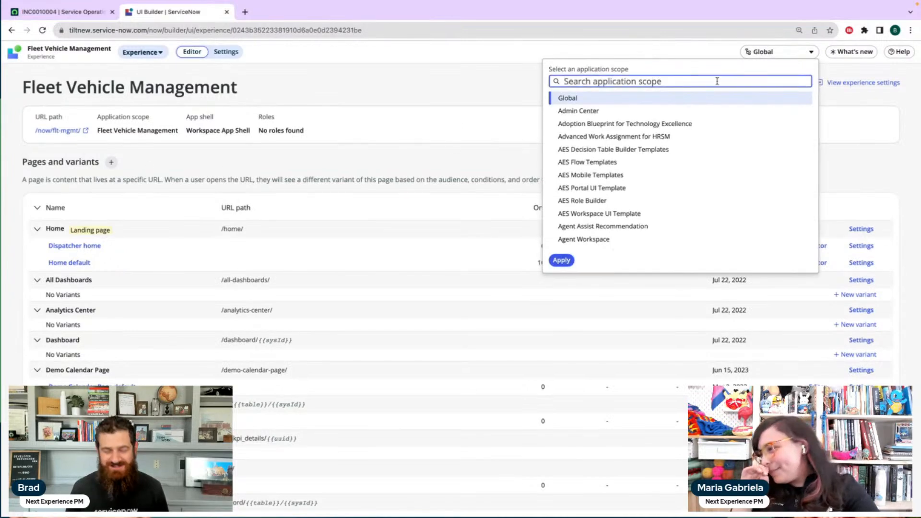
text(fleet)
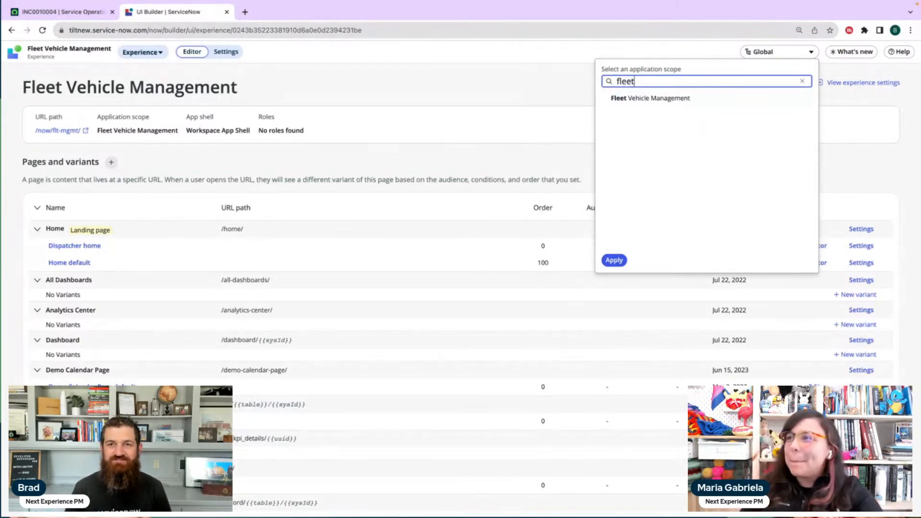
click(701, 98)
click(615, 261)
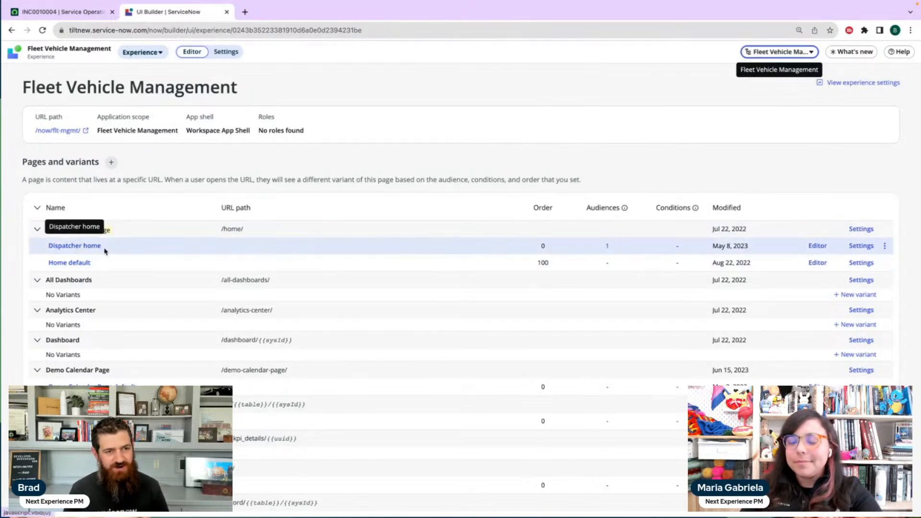
Begin a new variant of the existing Home page, look over the page templates, and choose to create it from scratch
click(111, 162)
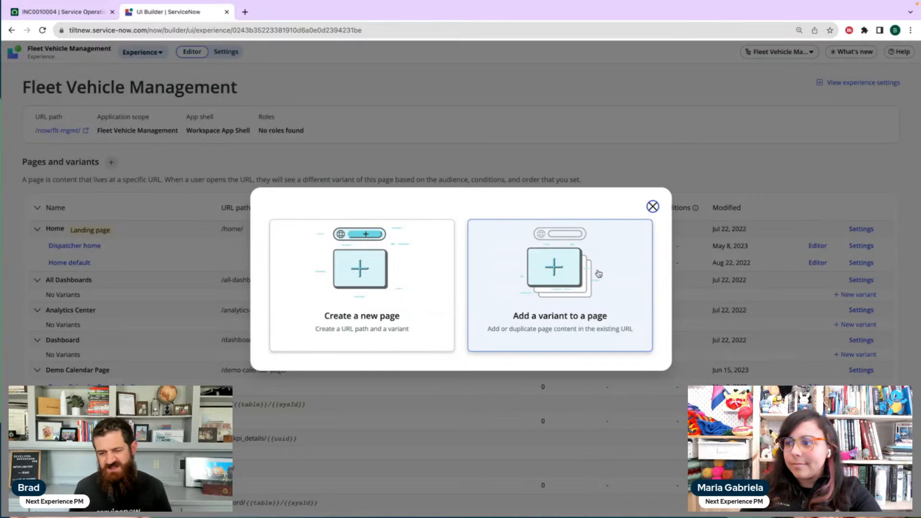
click(568, 287)
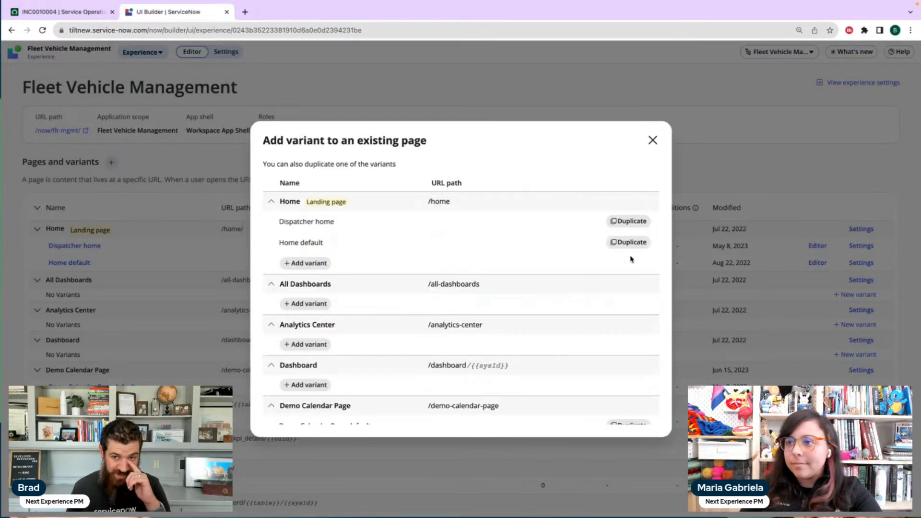
click(316, 264)
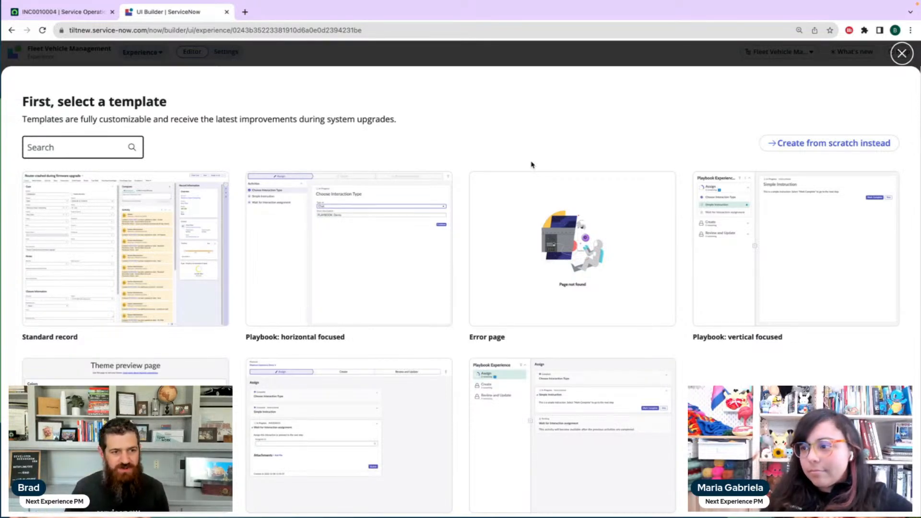
scroll(530, 165, down, 3)
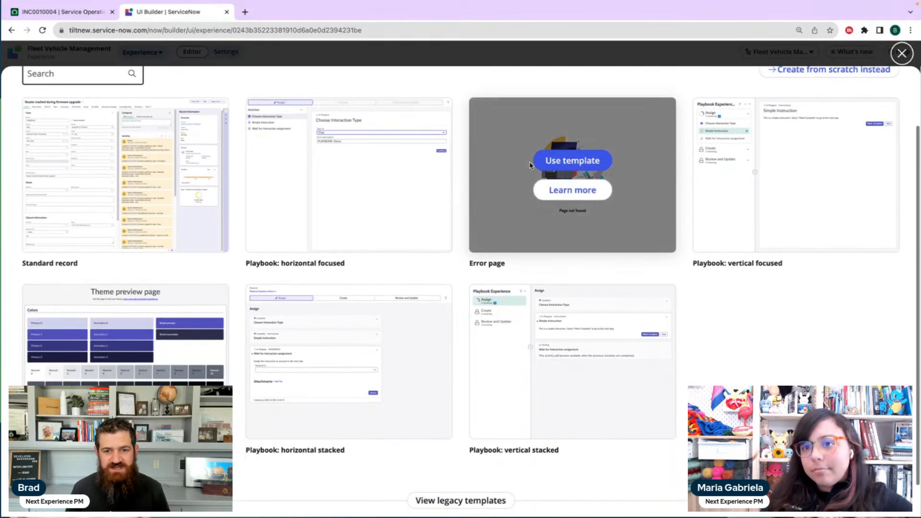
scroll(758, 318, up, 2)
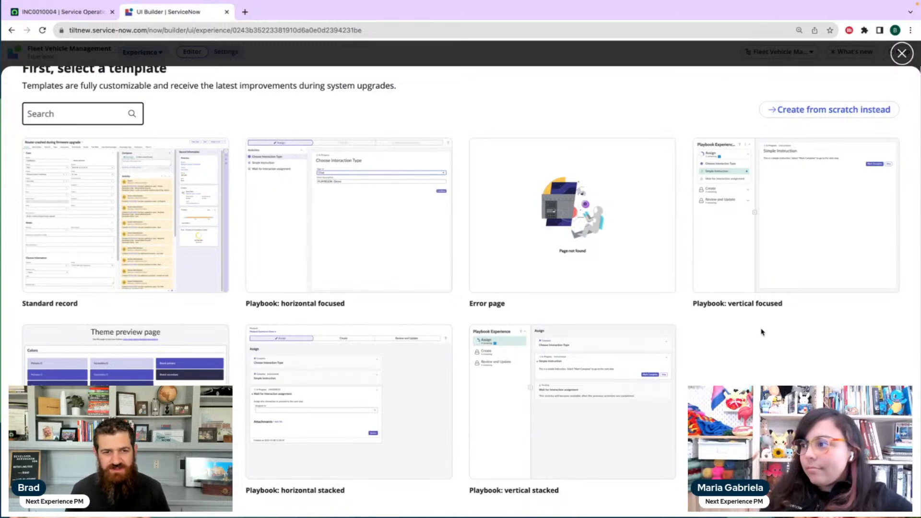
mouse_move(348, 250)
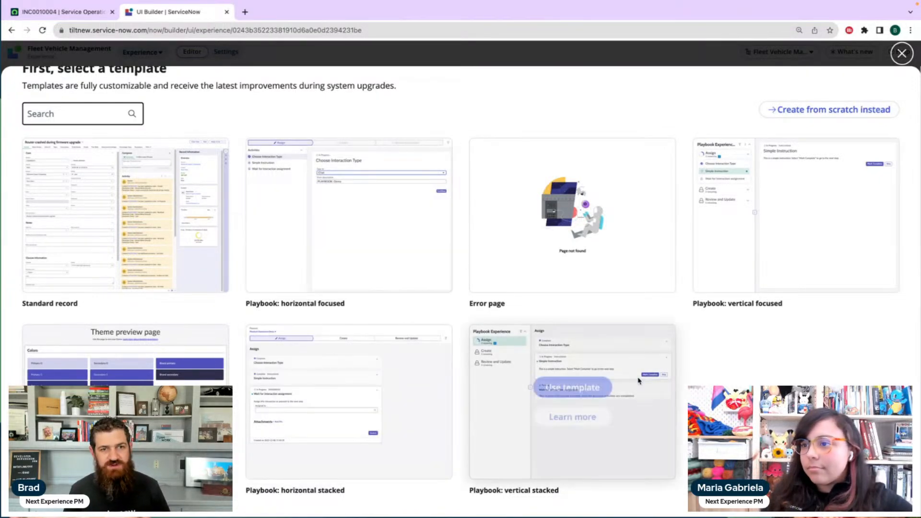
click(826, 111)
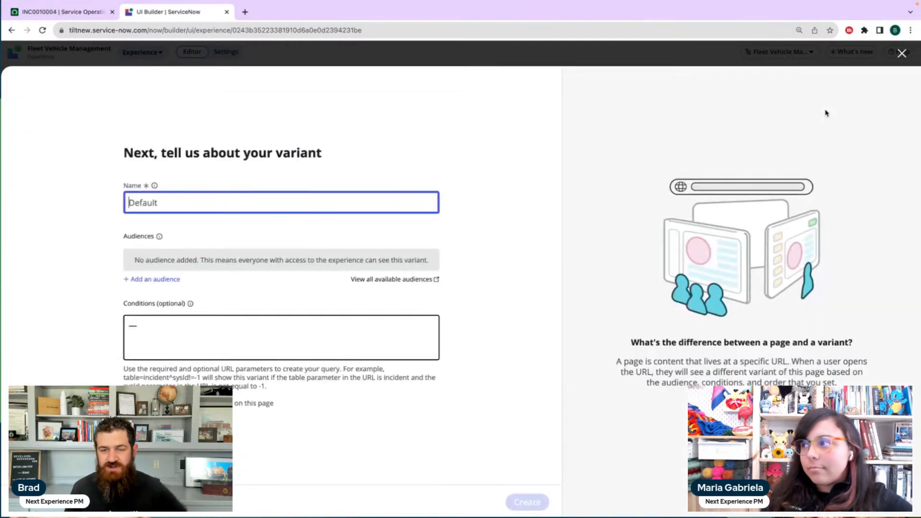
Name the Home page variant "Vancouver landing page" and create it without an audience or conditions
text(Vancouver landing page)
click(457, 252)
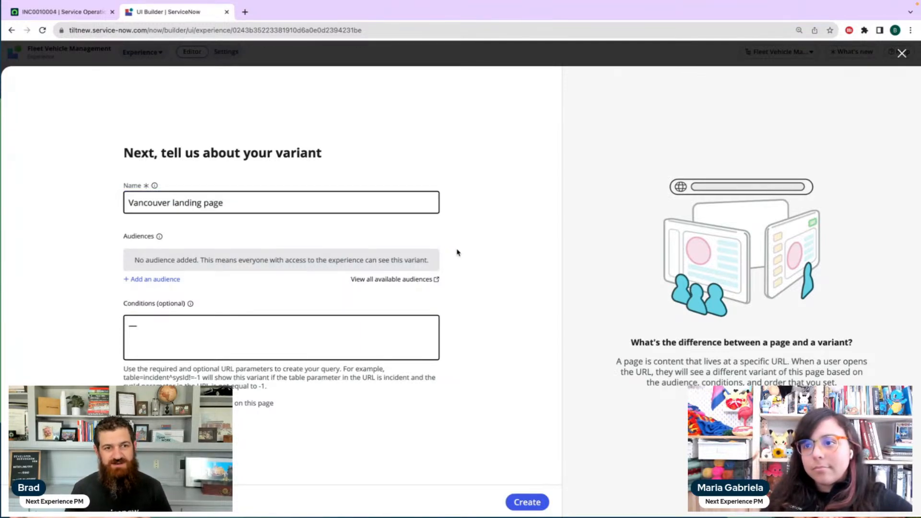
click(528, 502)
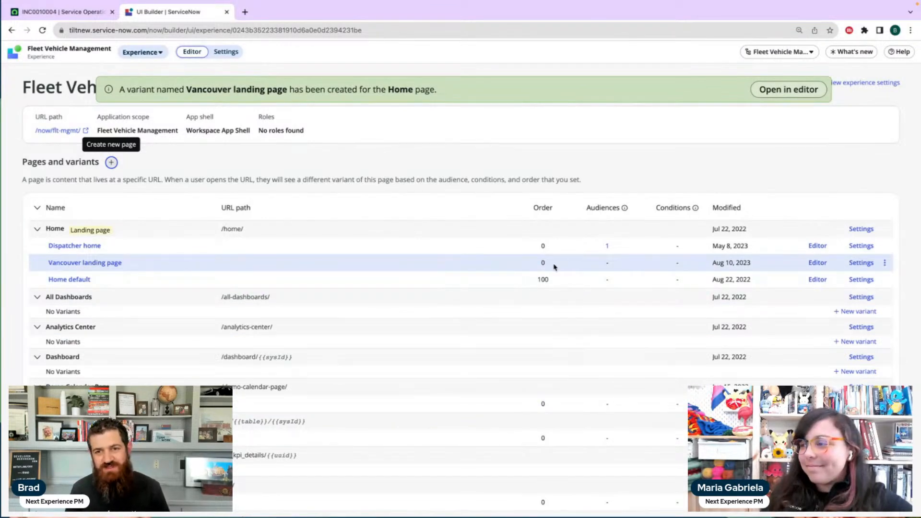
Set the Vancouver landing page variant's order to 50 in its settings and save the change
click(862, 262)
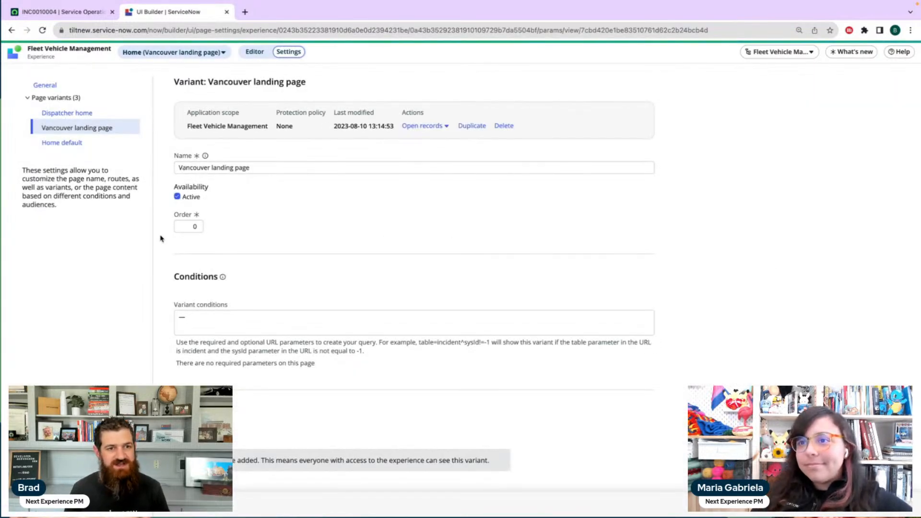
double_click(181, 227)
text(50)
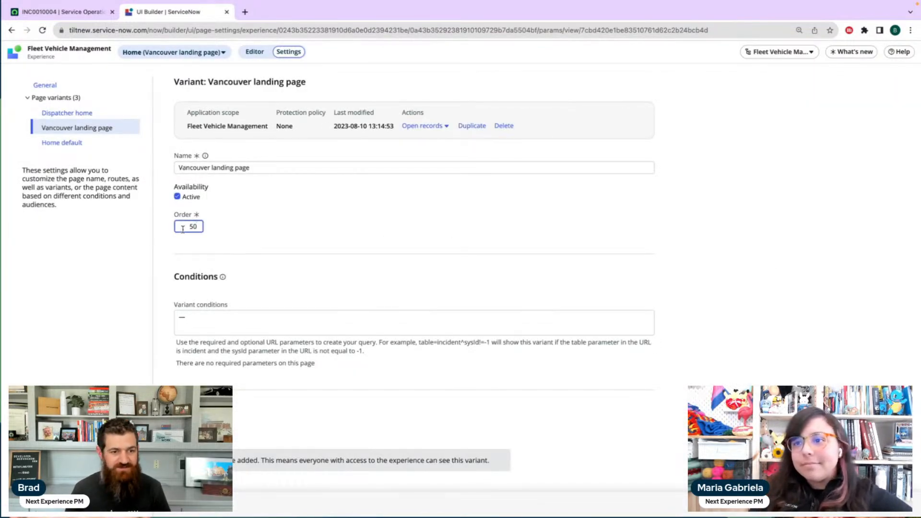
click(321, 262)
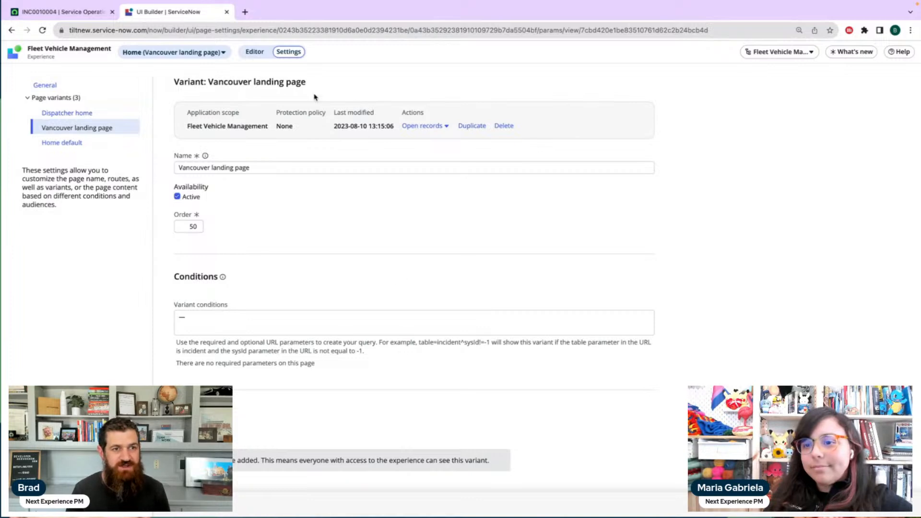
Look at the Home page's general settings, return to the experience overview, and open the Vancouver landing page variant for editing
click(46, 87)
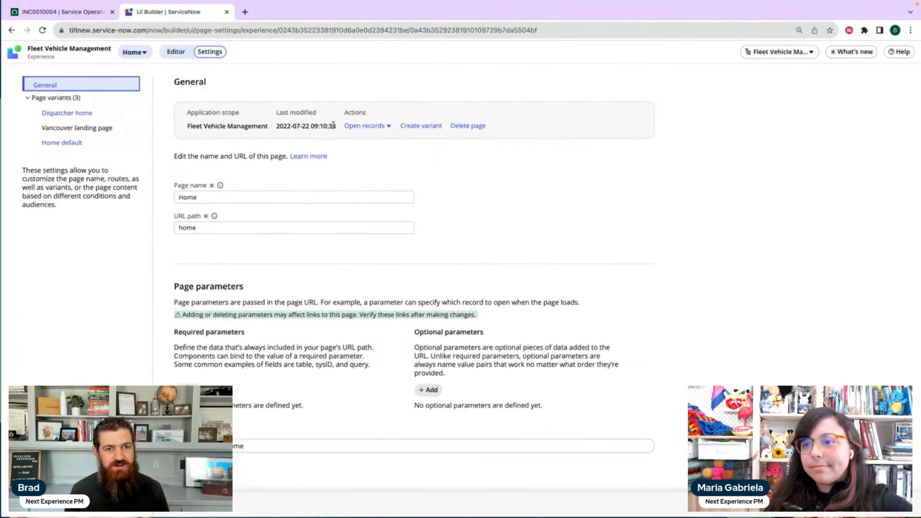
click(56, 51)
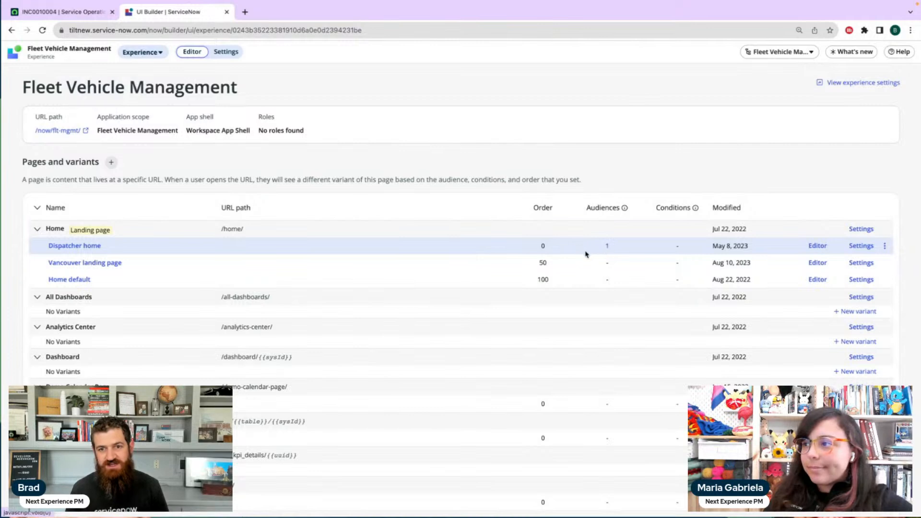
click(817, 264)
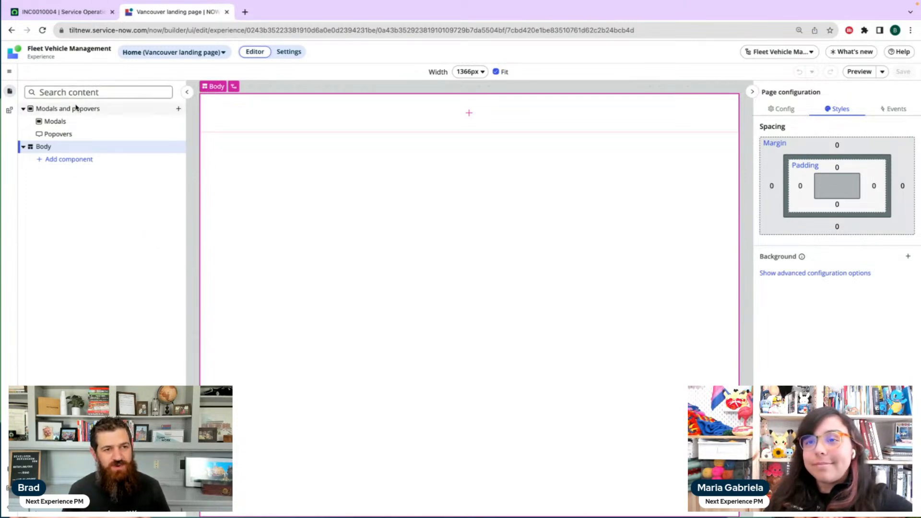
Add a Side panels column layout to the body of the Vancouver landing page
click(57, 138)
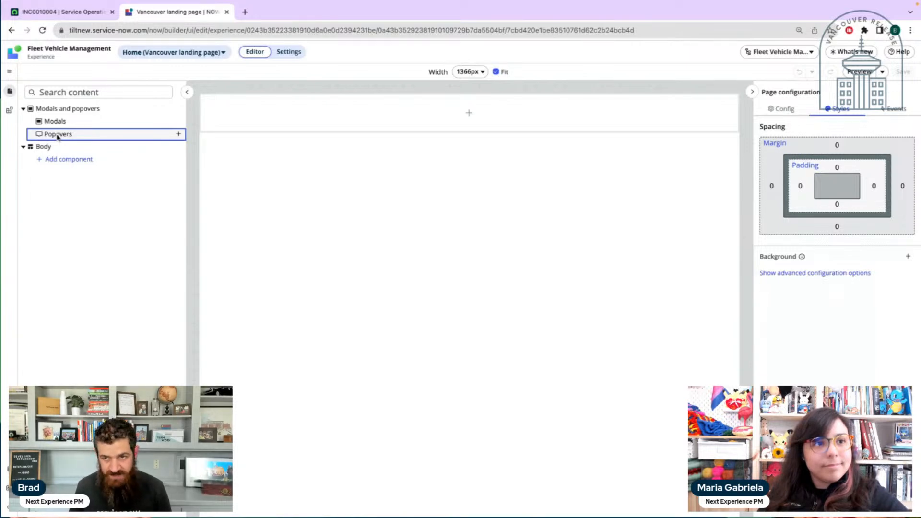
click(51, 148)
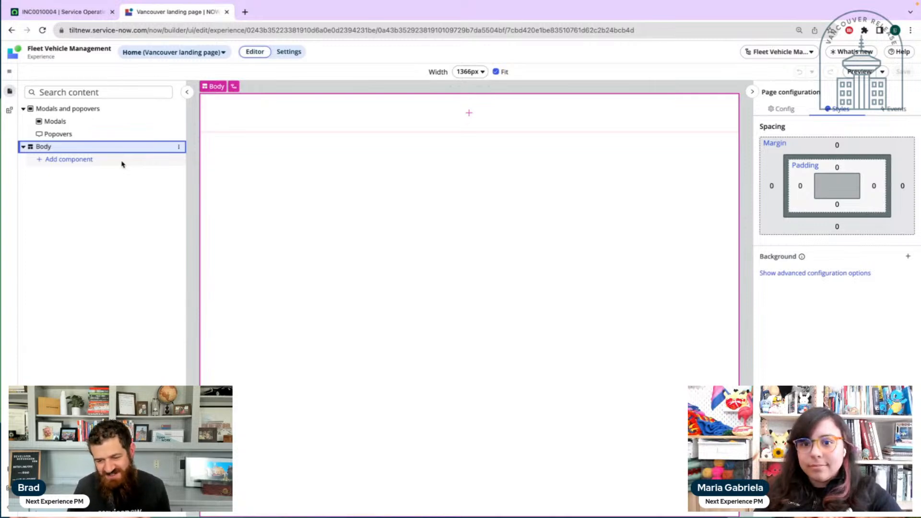
click(83, 160)
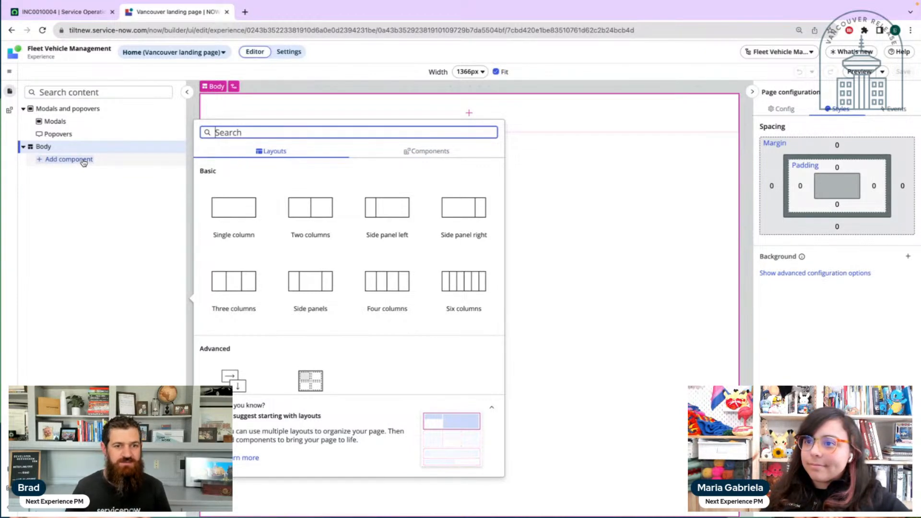
click(309, 286)
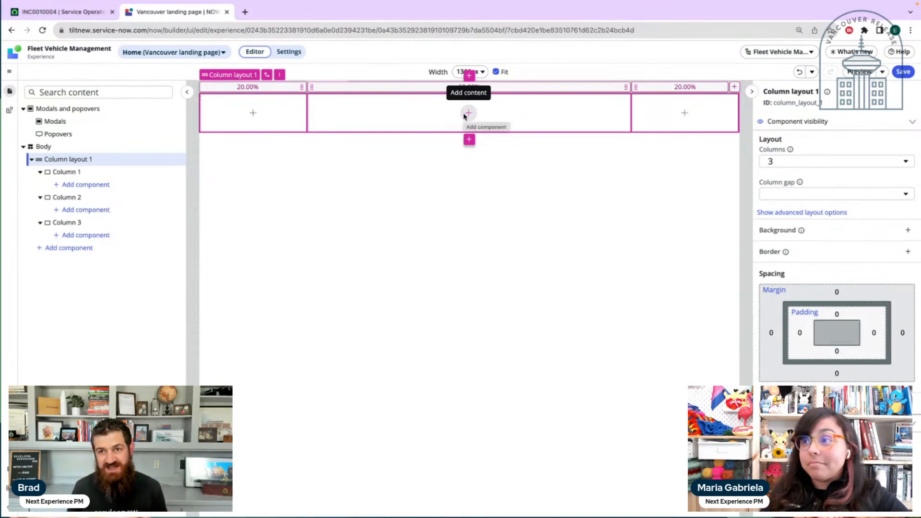
Examine Column layout 1 in the content tree and on the canvas, including its parent, action options and column width controls
click(268, 77)
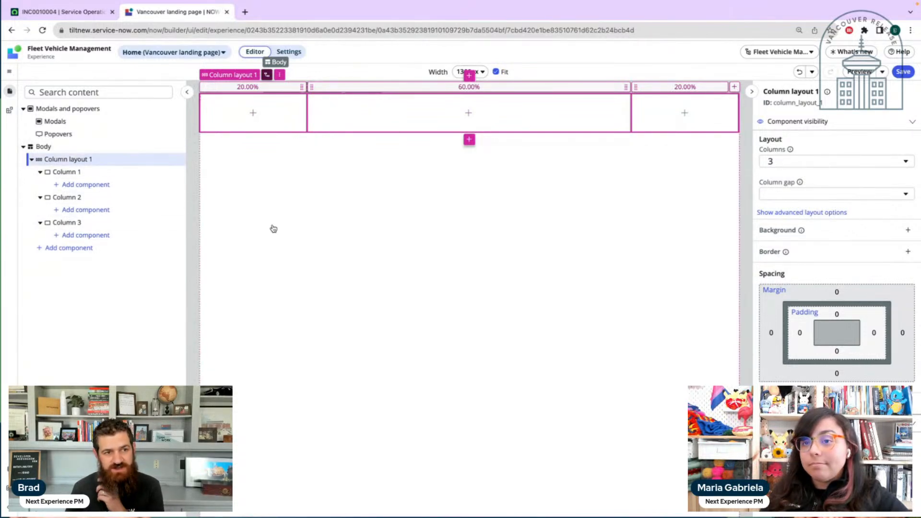
click(76, 173)
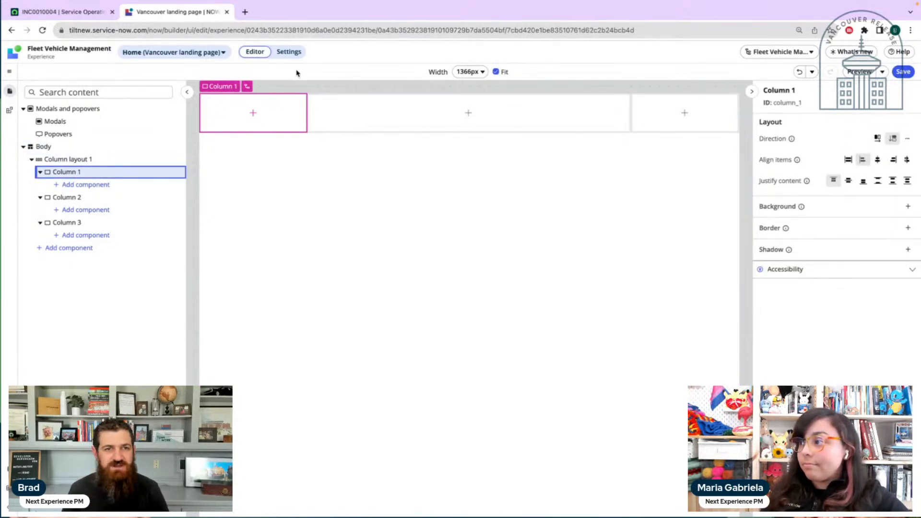
click(67, 159)
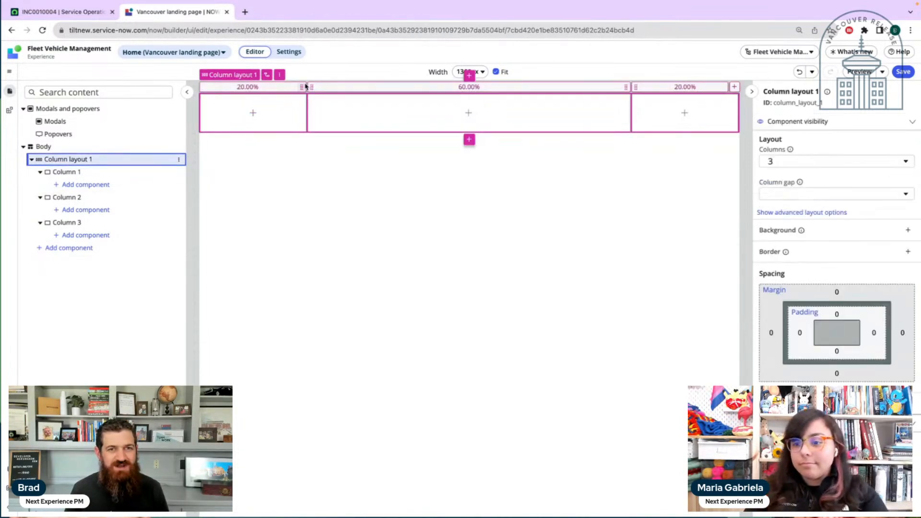
click(280, 77)
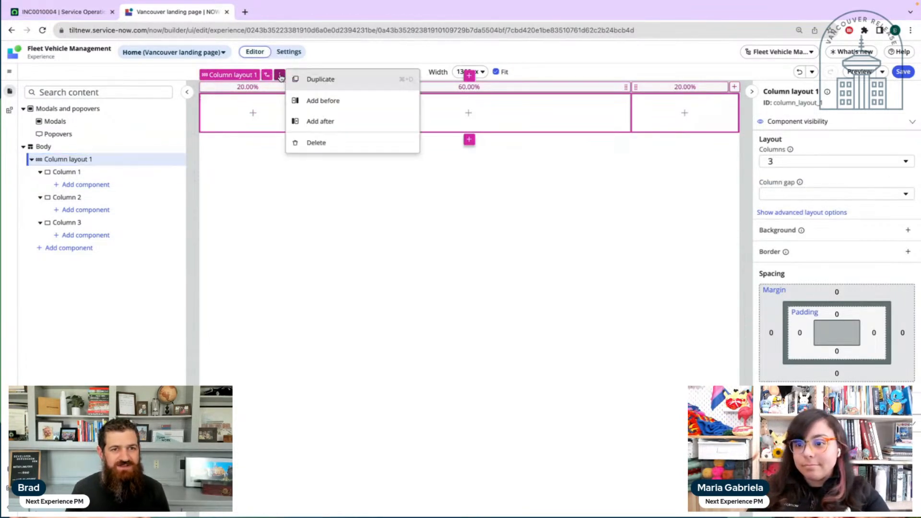
click(343, 203)
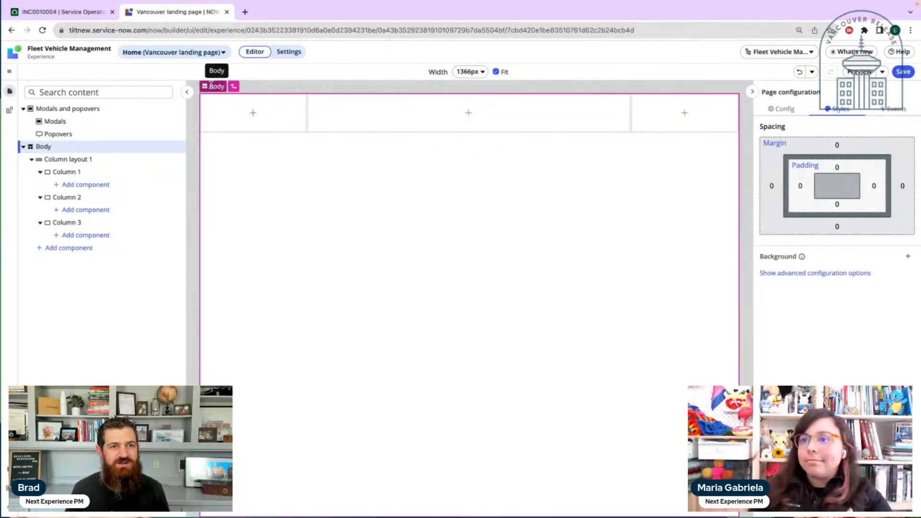
click(86, 159)
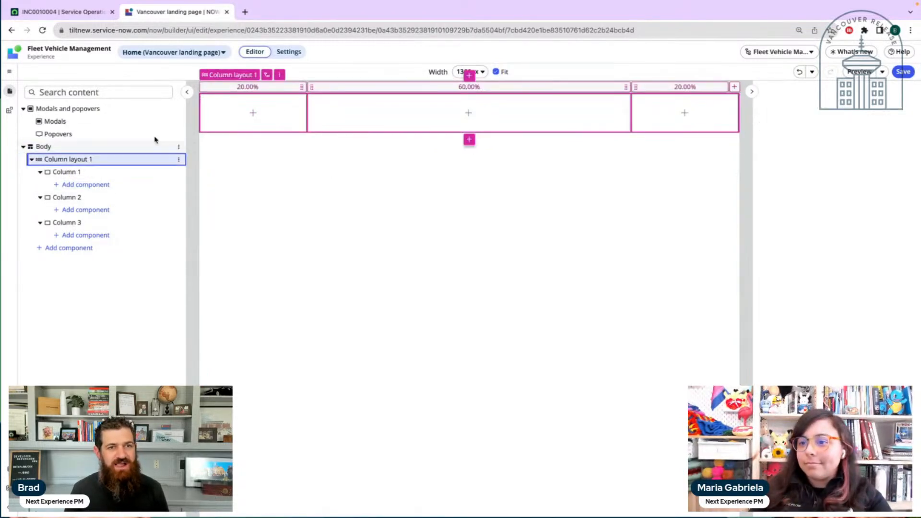
click(249, 87)
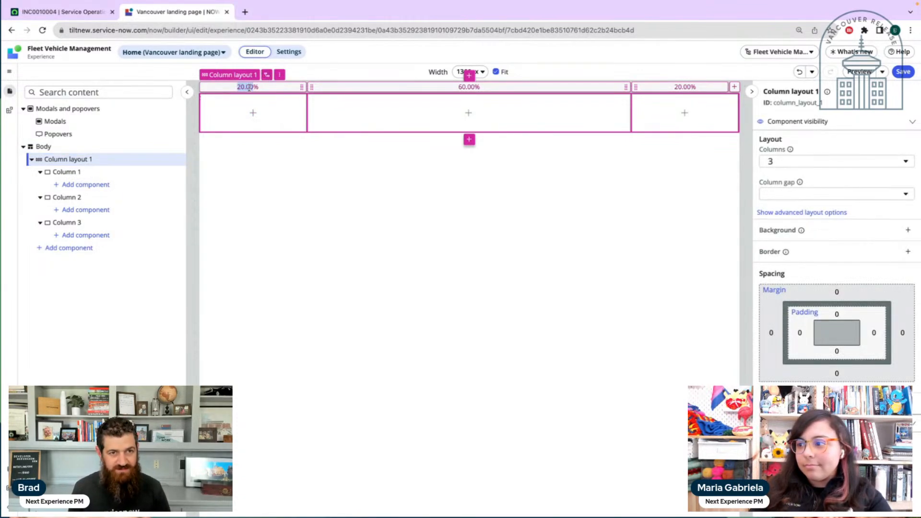
click(303, 88)
mouse_move(302, 87)
mouse_down()
mouse_move(410, 87)
mouse_move(303, 87)
mouse_up()
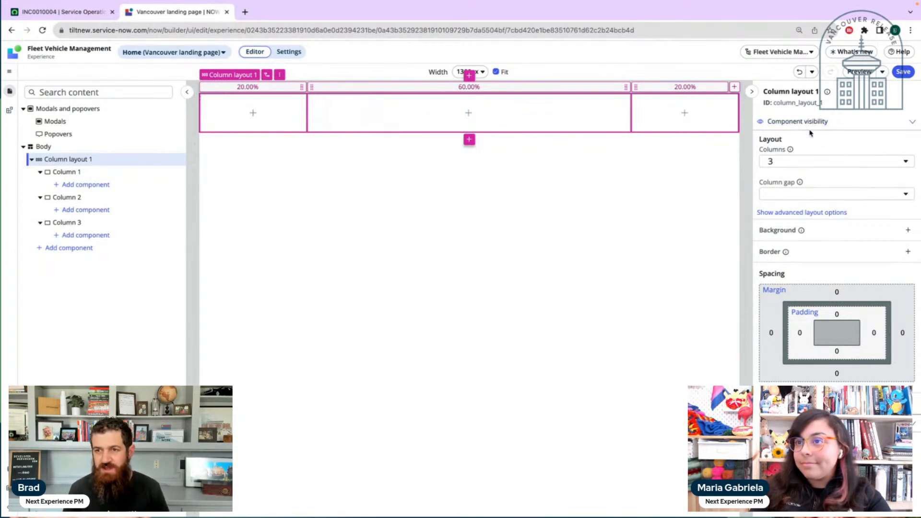
Try four columns in Column layout 1 and set the column count back to 3
click(800, 161)
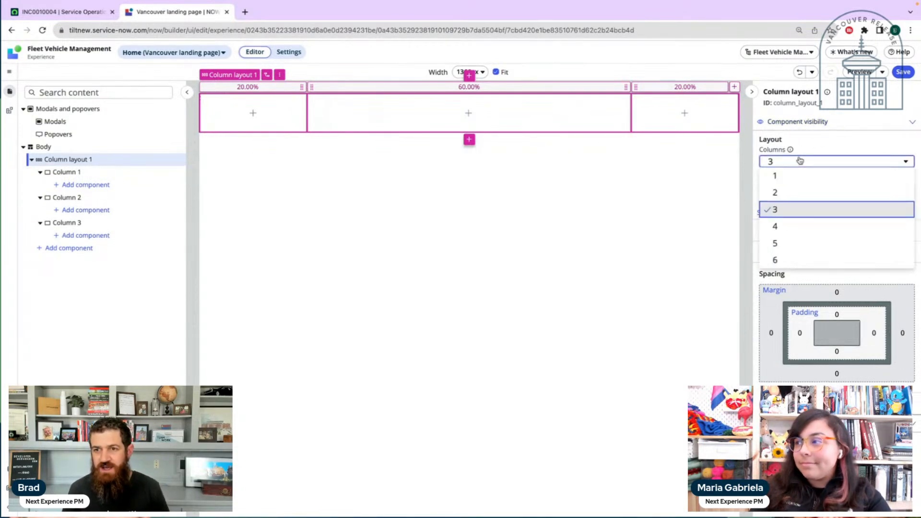
click(799, 225)
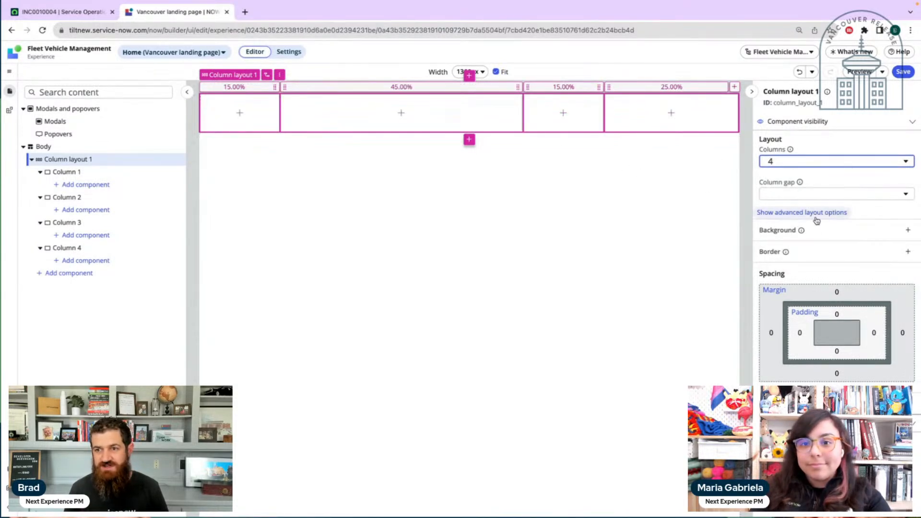
click(815, 162)
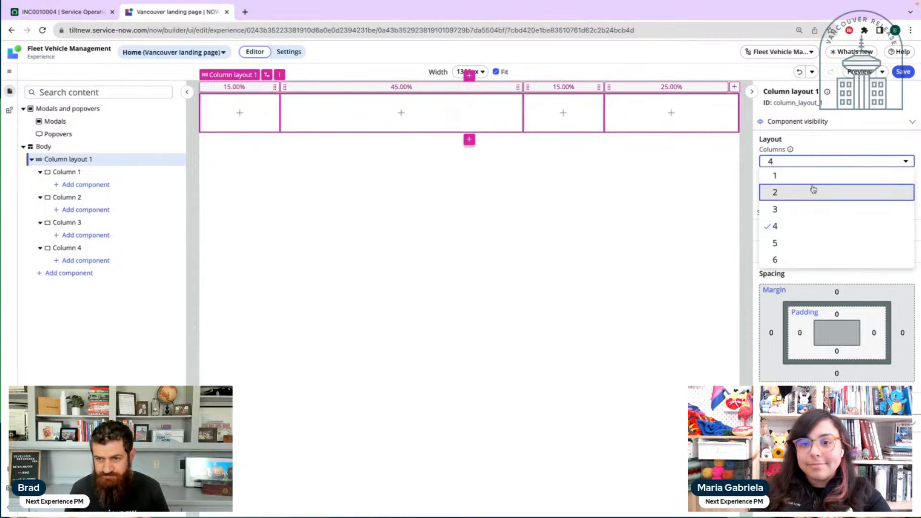
click(808, 205)
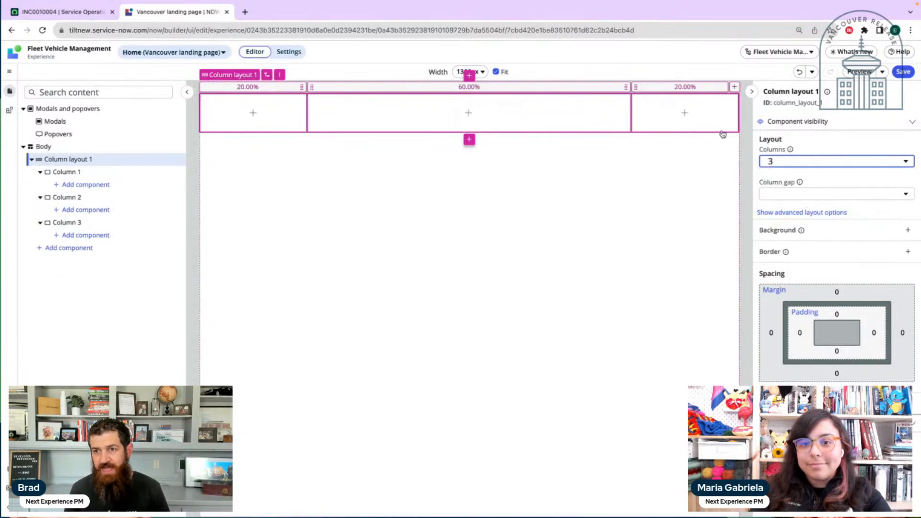
Look at the available margin sizes for Column layout 1 without choosing one
click(856, 138)
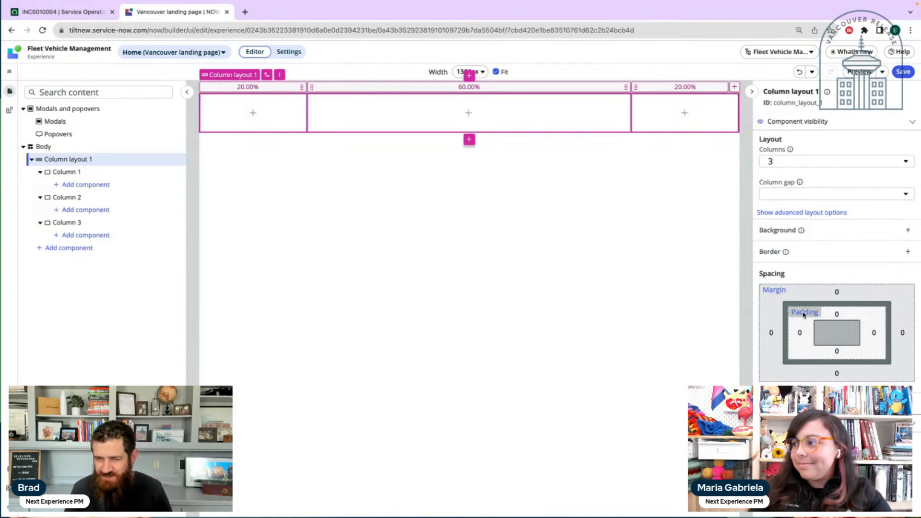
click(777, 290)
click(816, 320)
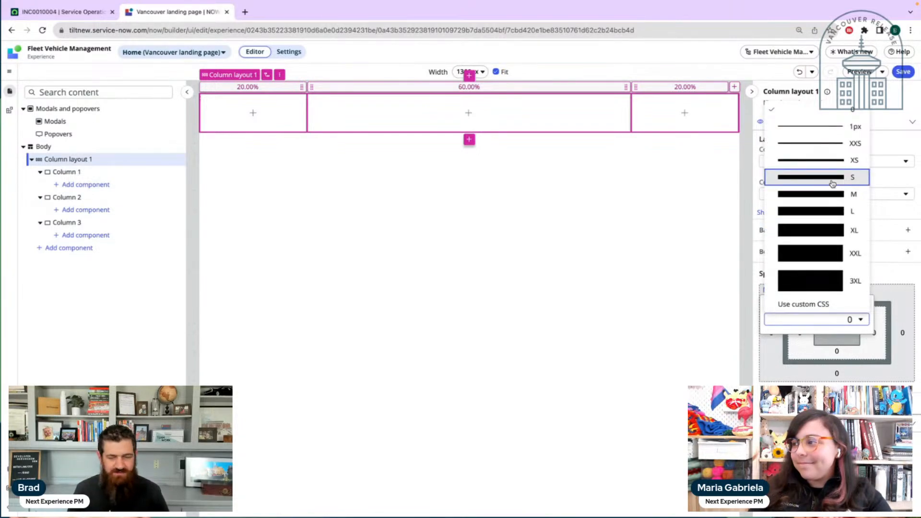
key(Escape)
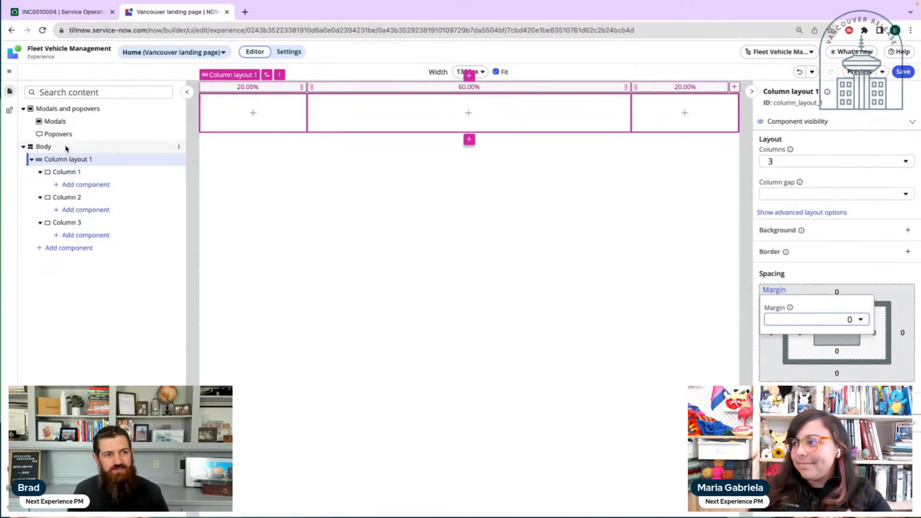
Try padding size M on the page body and increase it to L
click(65, 149)
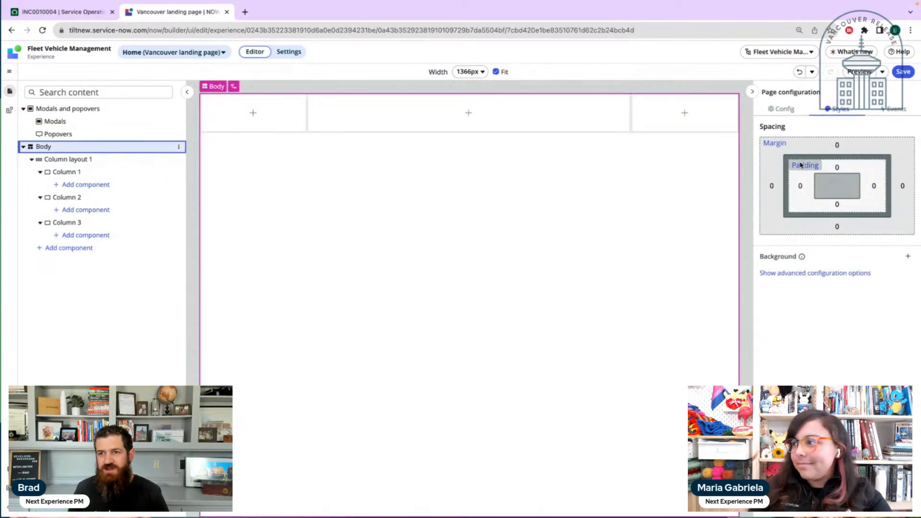
click(801, 165)
click(842, 195)
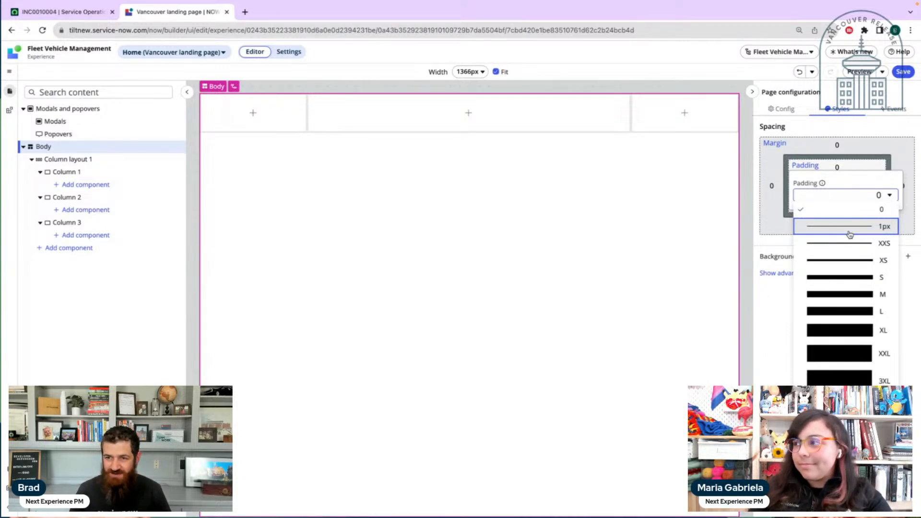
click(850, 297)
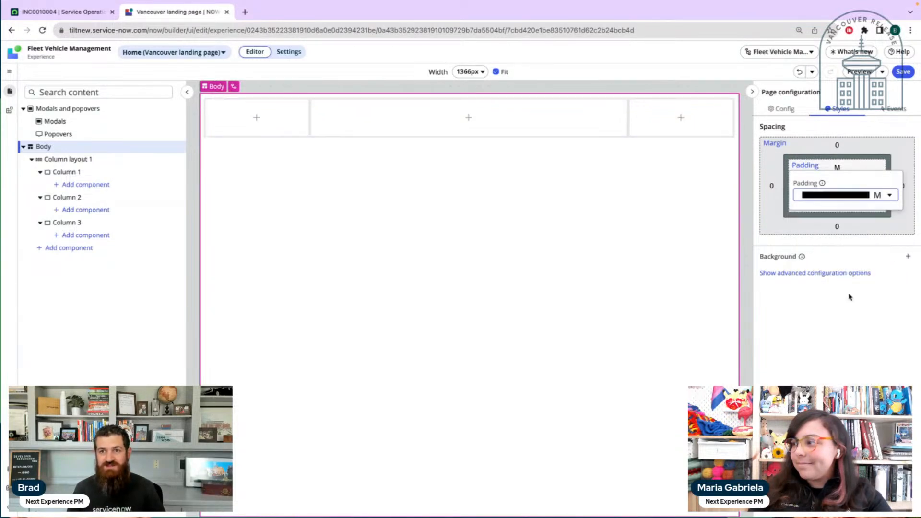
click(862, 194)
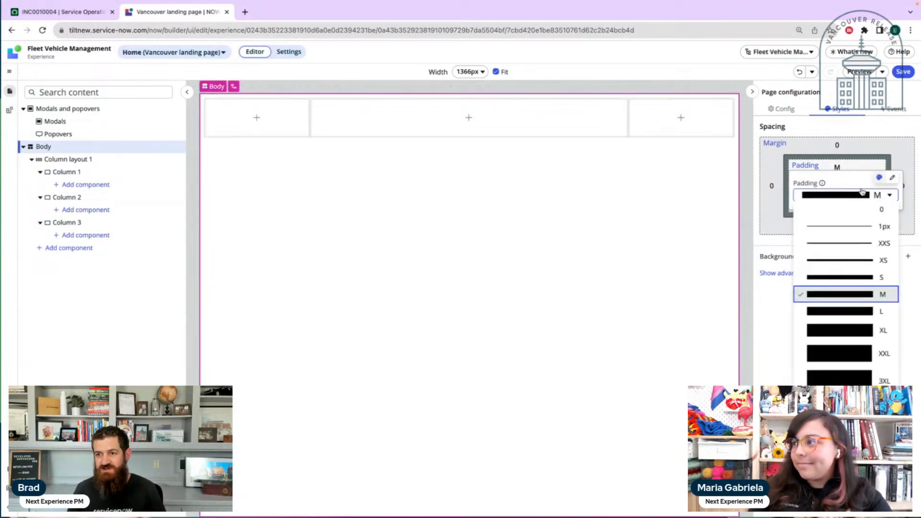
click(854, 317)
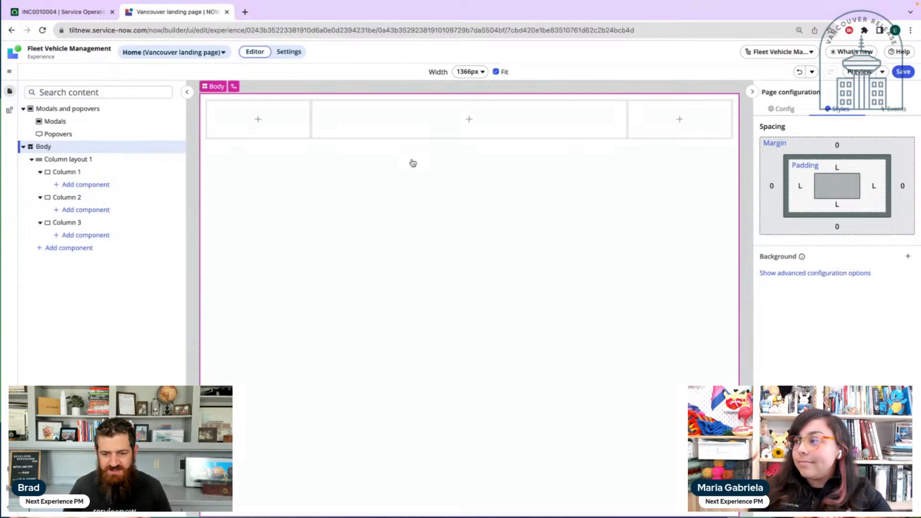
Compare the Column layout 1 and body selections, and reset the body's padding to 0
click(113, 163)
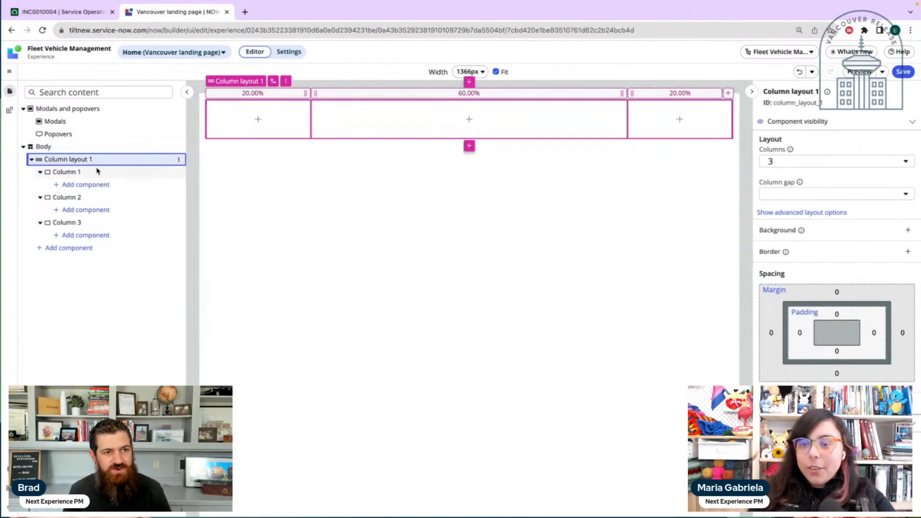
click(89, 147)
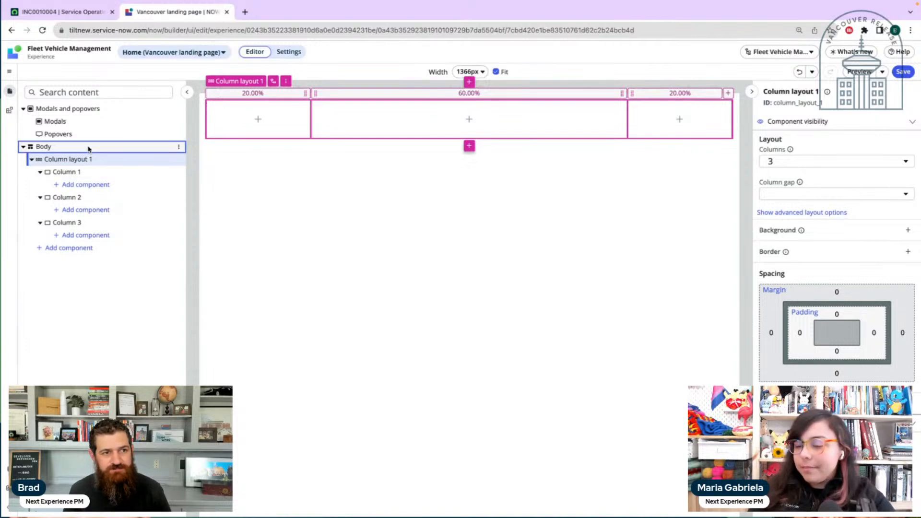
click(87, 162)
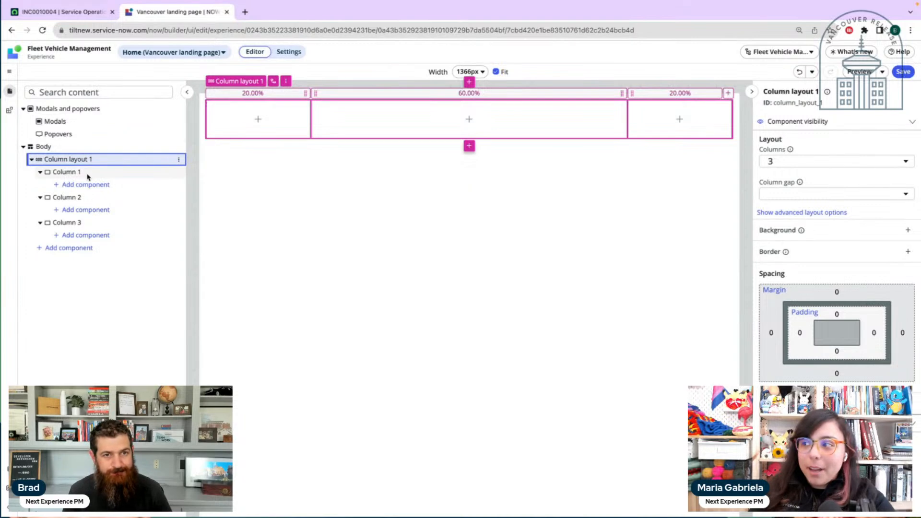
click(87, 146)
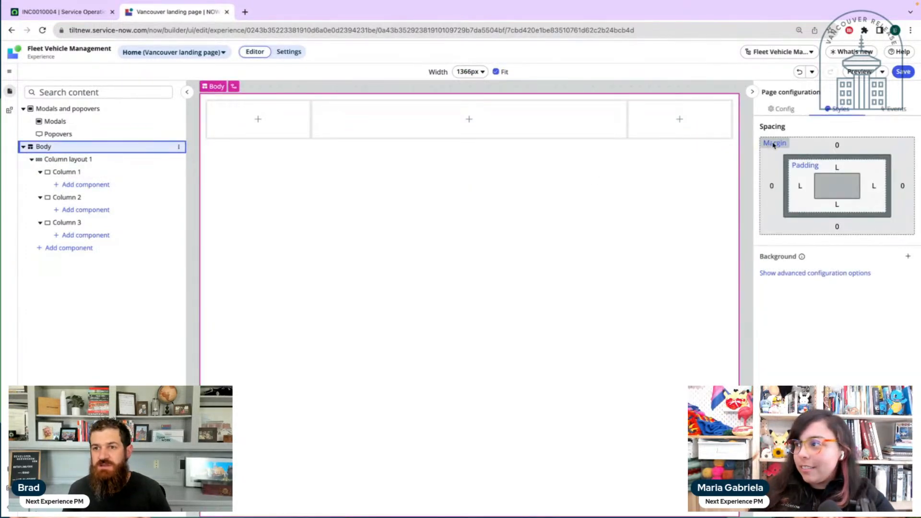
click(806, 165)
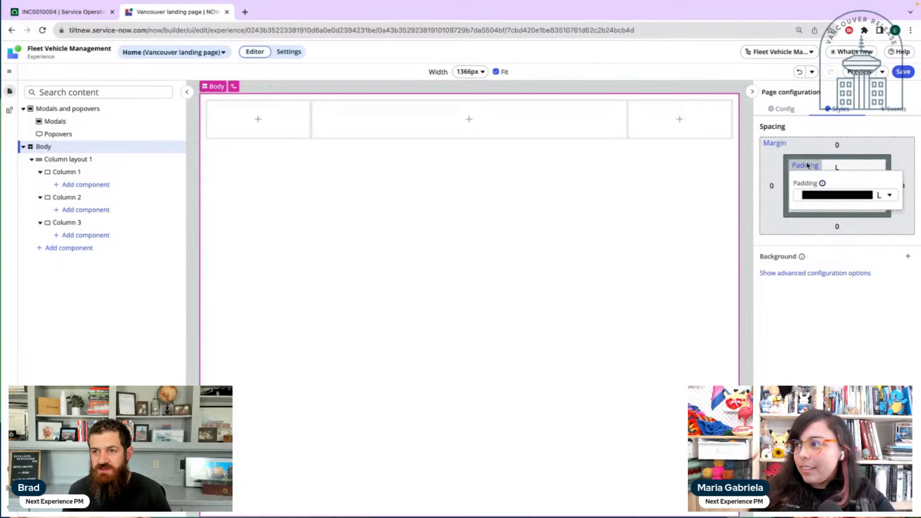
click(889, 195)
click(881, 209)
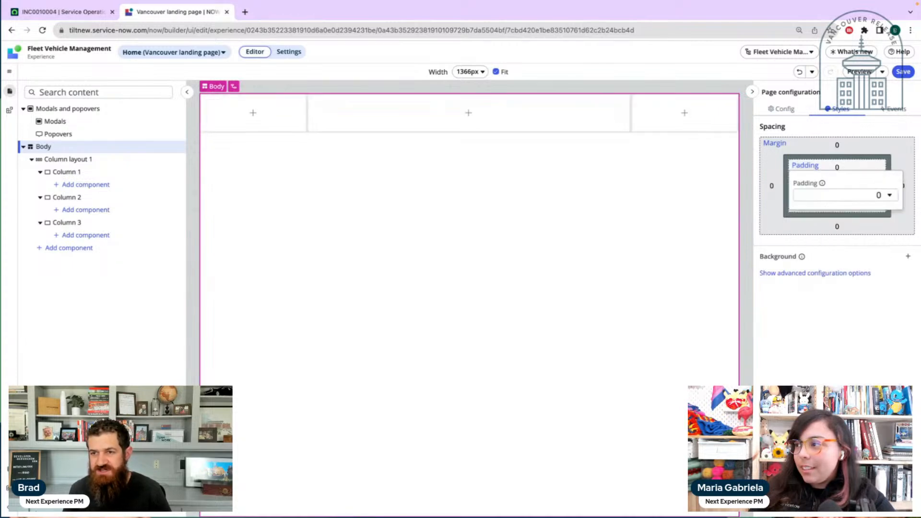
click(896, 194)
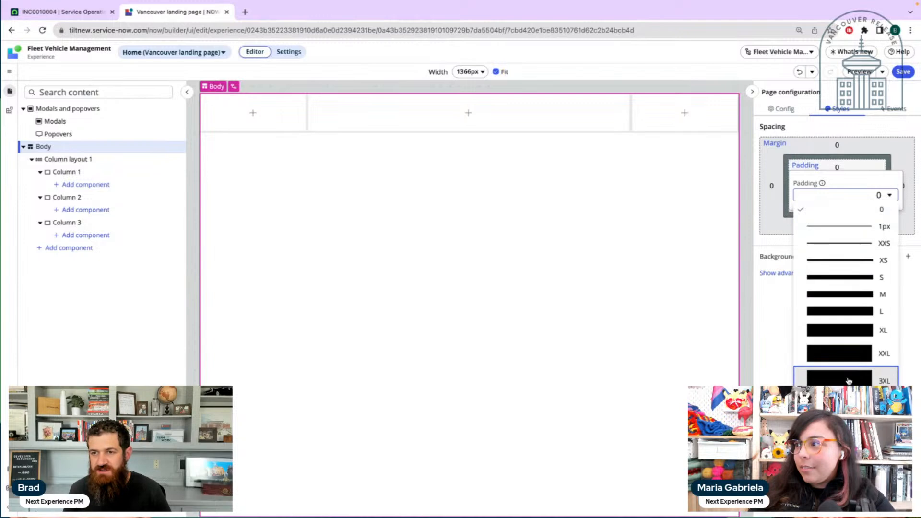
click(774, 315)
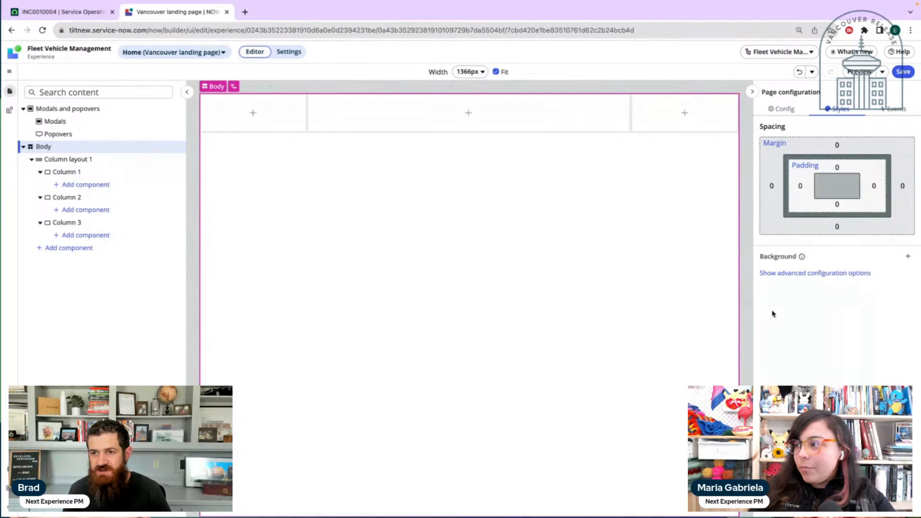
Show the body's advanced configuration options and examine its layout, sizing and spacing settings
click(811, 273)
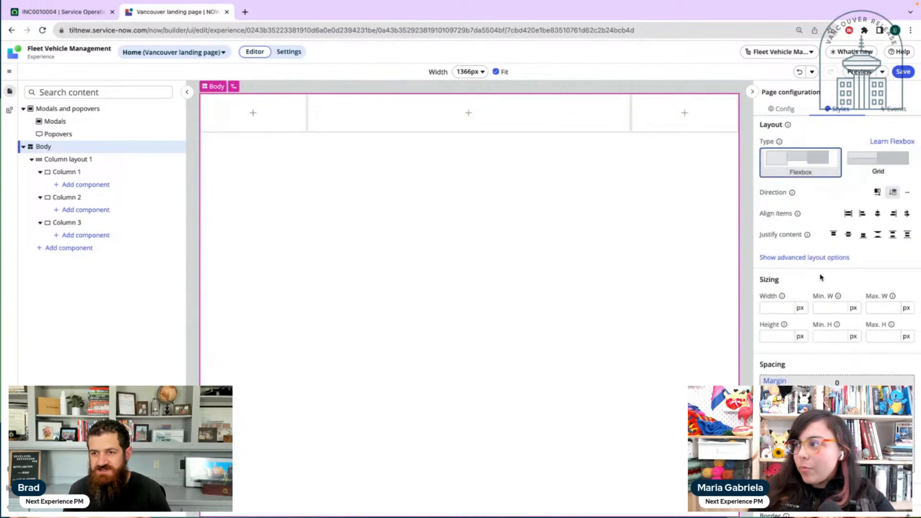
scroll(821, 273, down, 2)
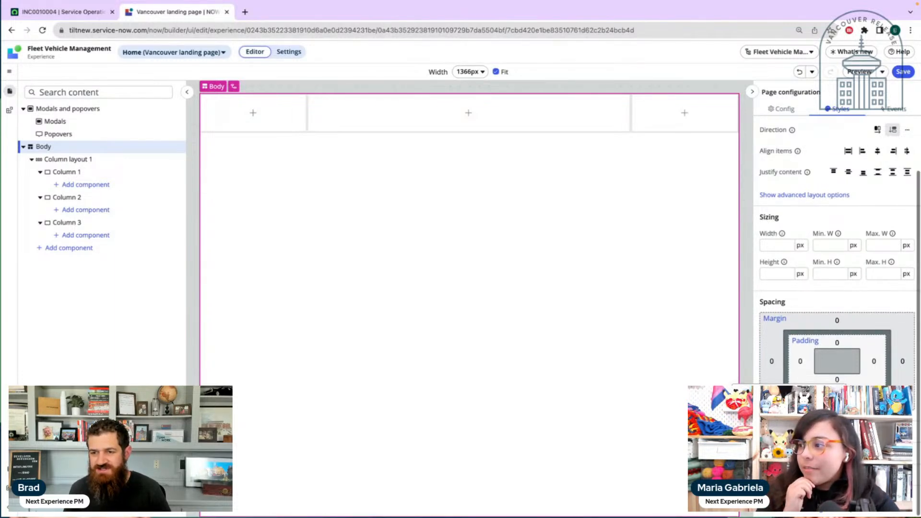
click(839, 342)
click(840, 343)
scroll(841, 344, up, 1)
click(871, 348)
scroll(863, 350, up, 1)
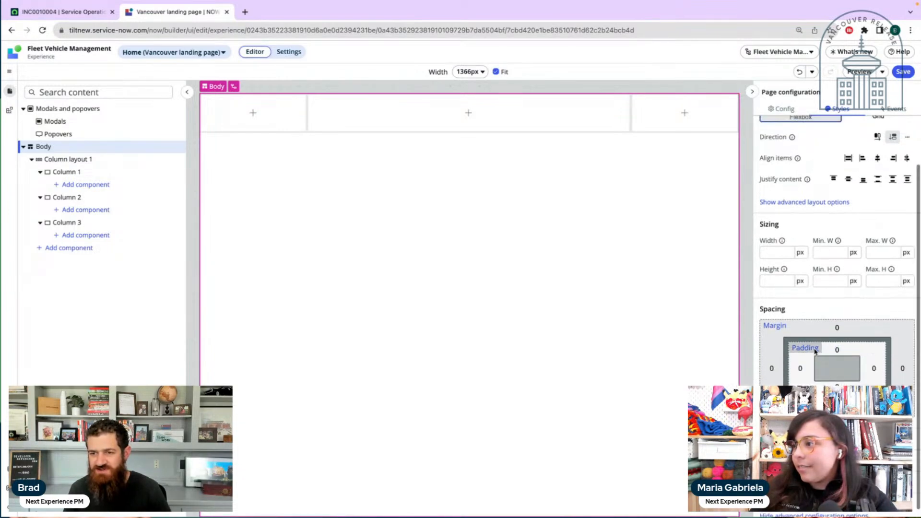
click(817, 202)
click(816, 240)
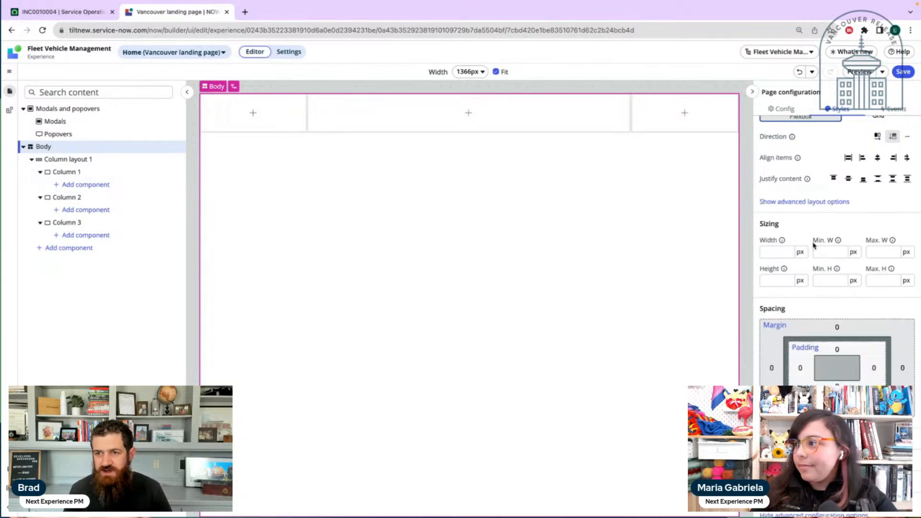
scroll(815, 235, up, 2)
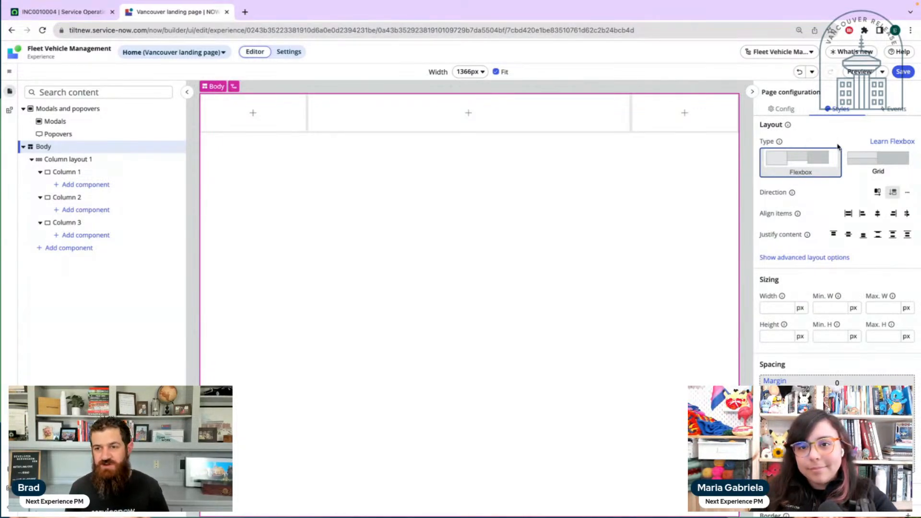
Add a background and an XXS solid border to the page body
scroll(818, 194, down, 2)
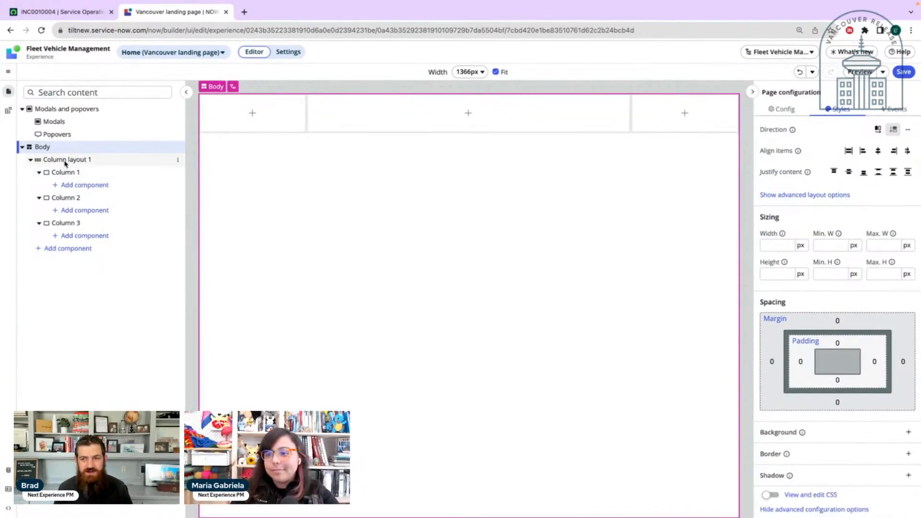
click(825, 433)
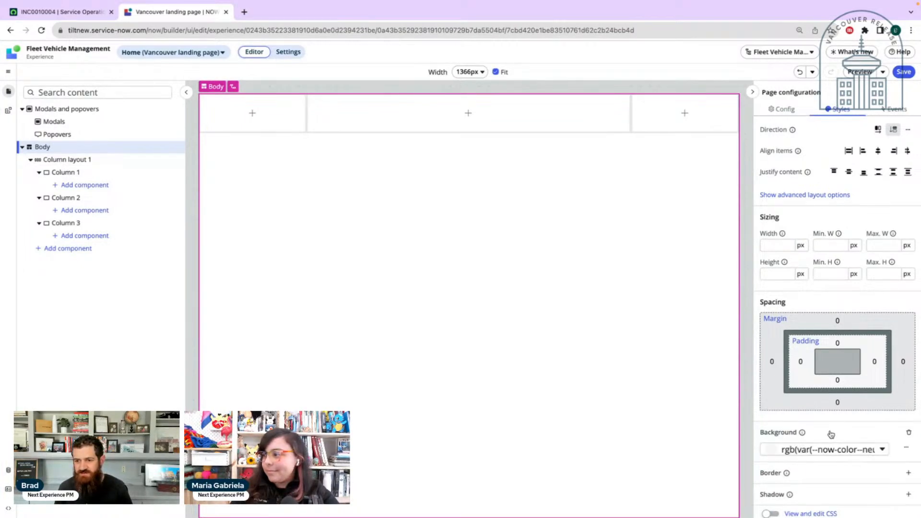
click(833, 452)
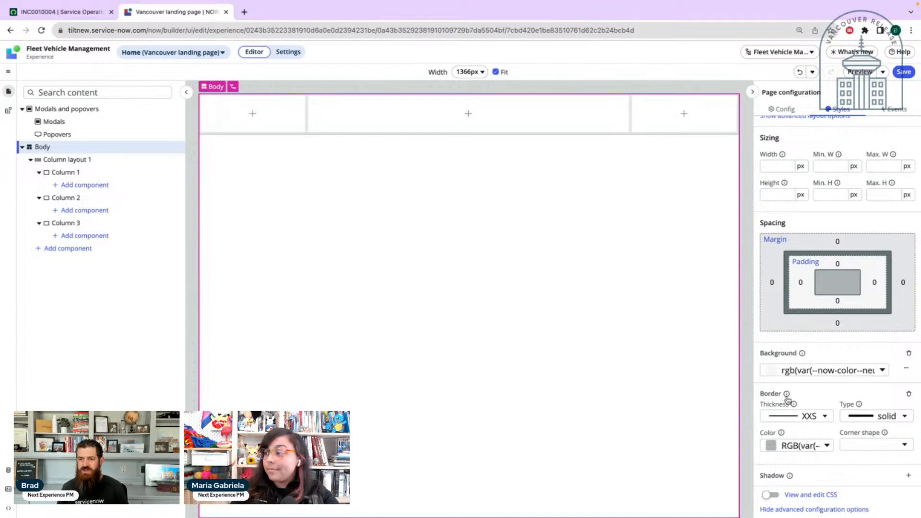
Look through the border's thickness, type and corner shape options, trying custom CSS for the corner shape and switching back to preset values
click(806, 418)
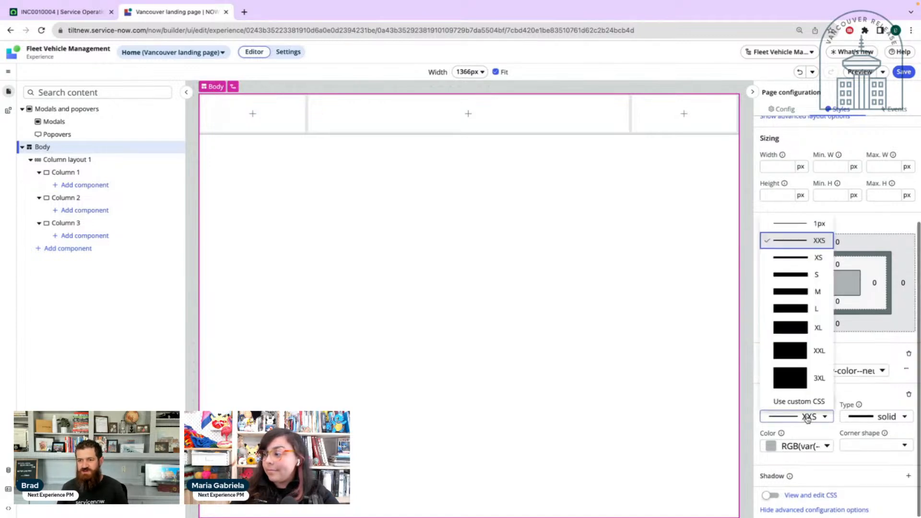
click(871, 417)
click(875, 447)
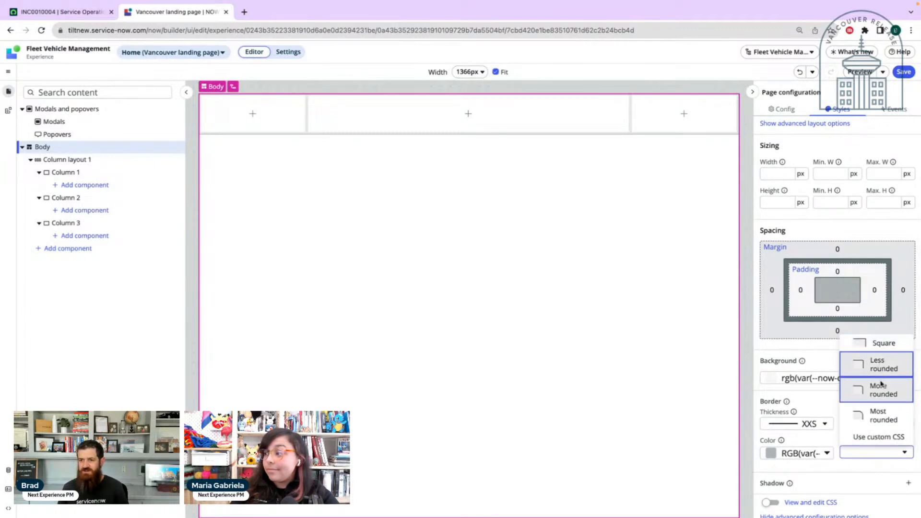
click(876, 438)
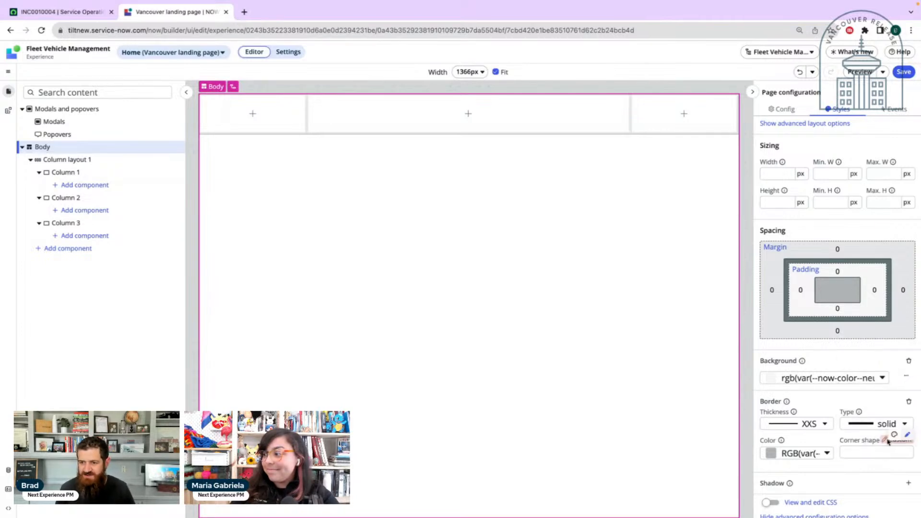
click(895, 435)
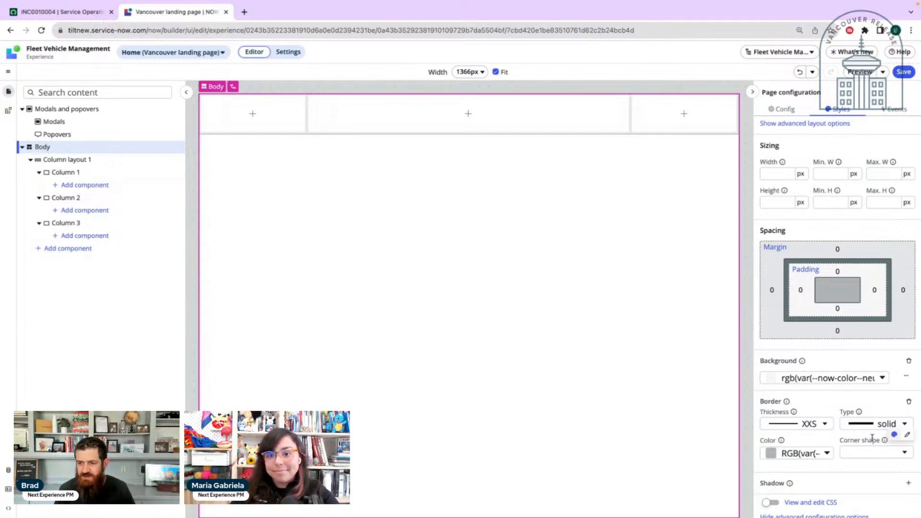
Try a size M shadow on the body and look through the other shadow sizes
scroll(821, 460, down, 1)
click(816, 476)
scroll(819, 473, down, 1)
click(819, 475)
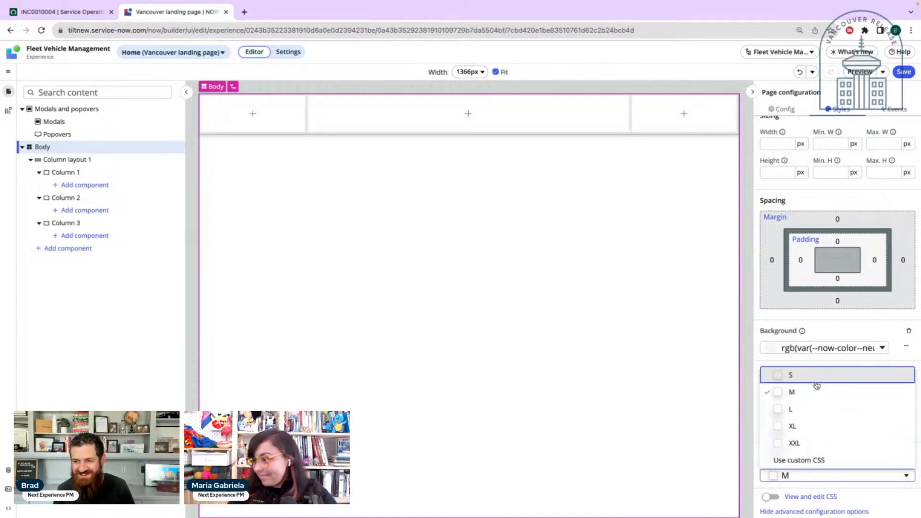
click(836, 478)
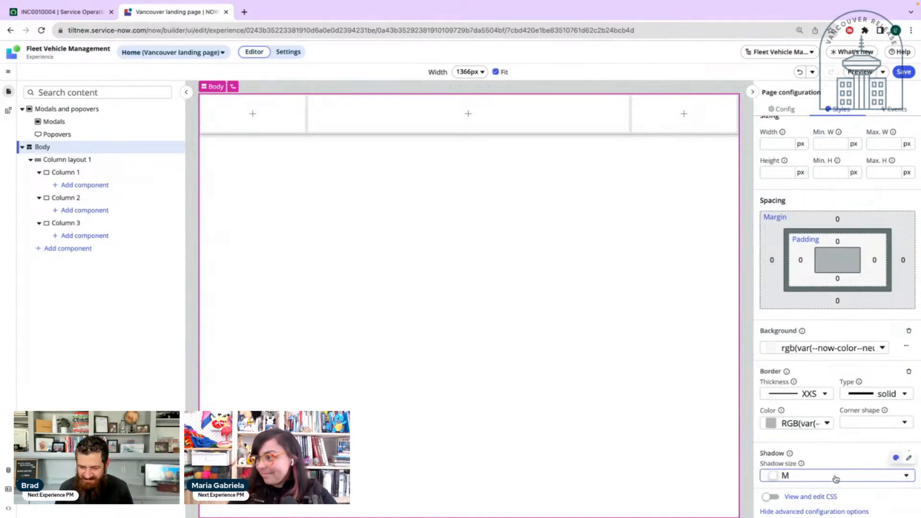
scroll(828, 362, up, 4)
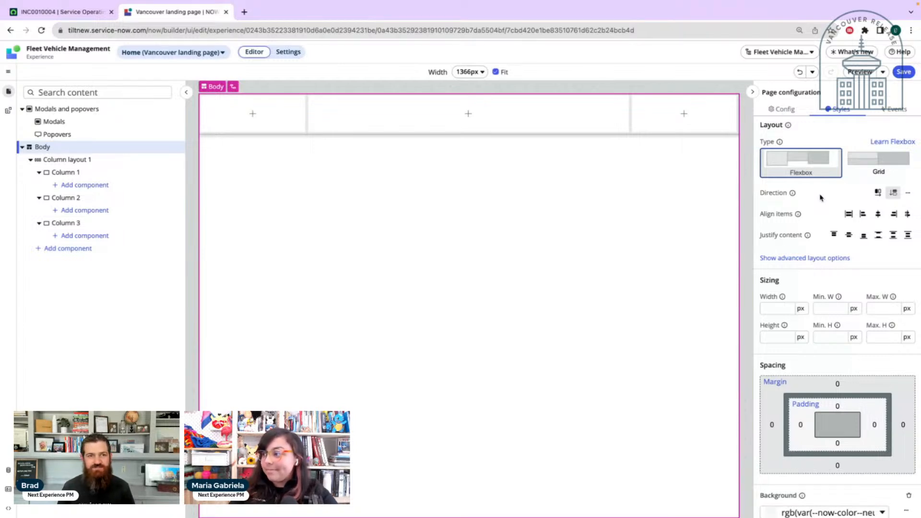
scroll(849, 317, down, 3)
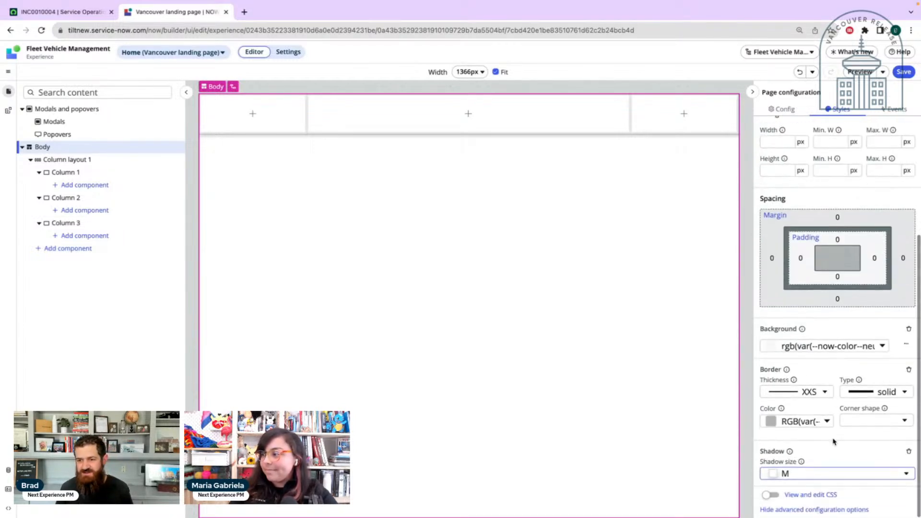
scroll(818, 367, up, 3)
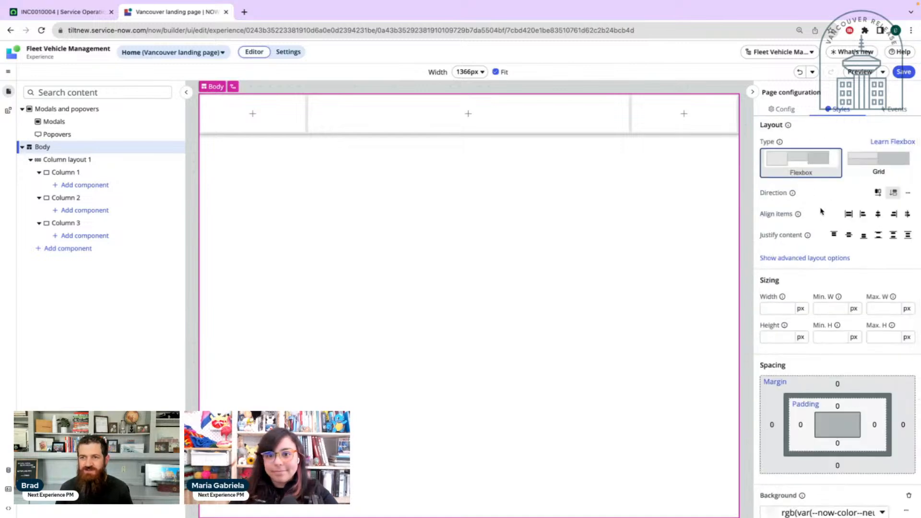
Undo the body's shadow edit and look through the history of undoable edits
click(800, 73)
scroll(807, 188, down, 1)
scroll(808, 188, down, 2)
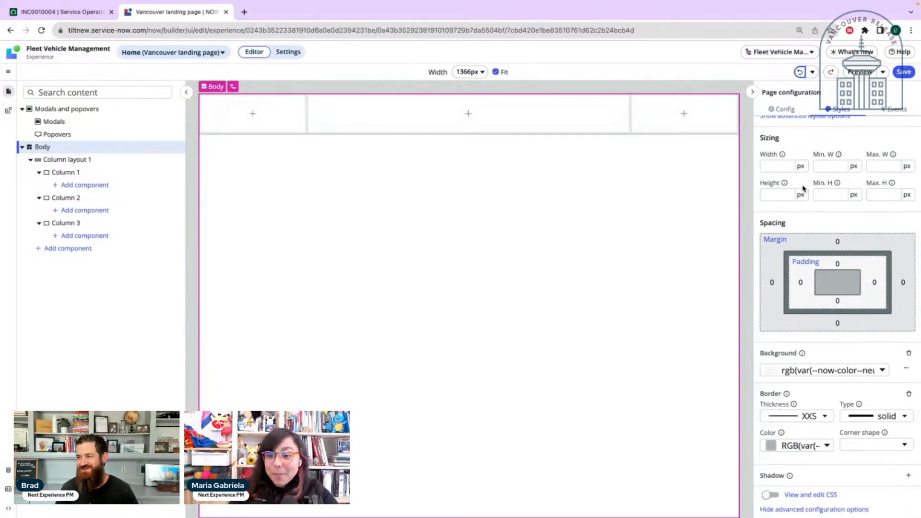
click(813, 72)
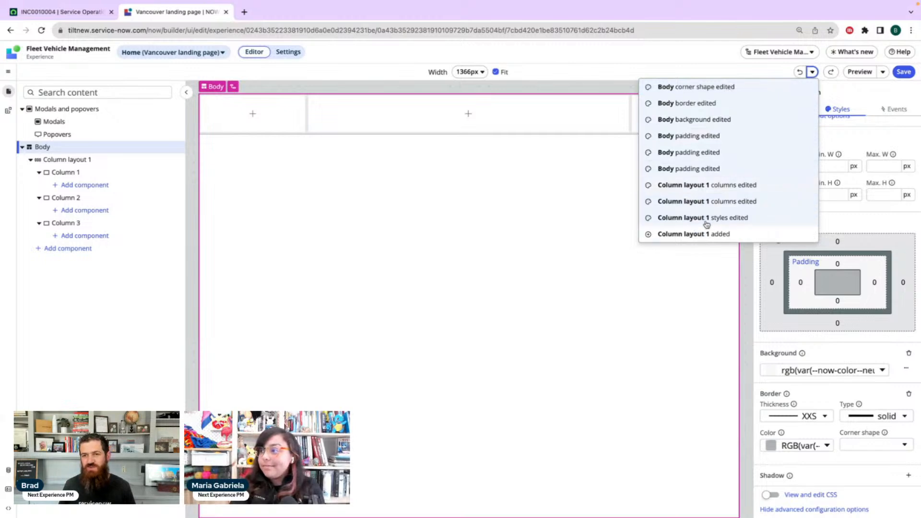
click(716, 72)
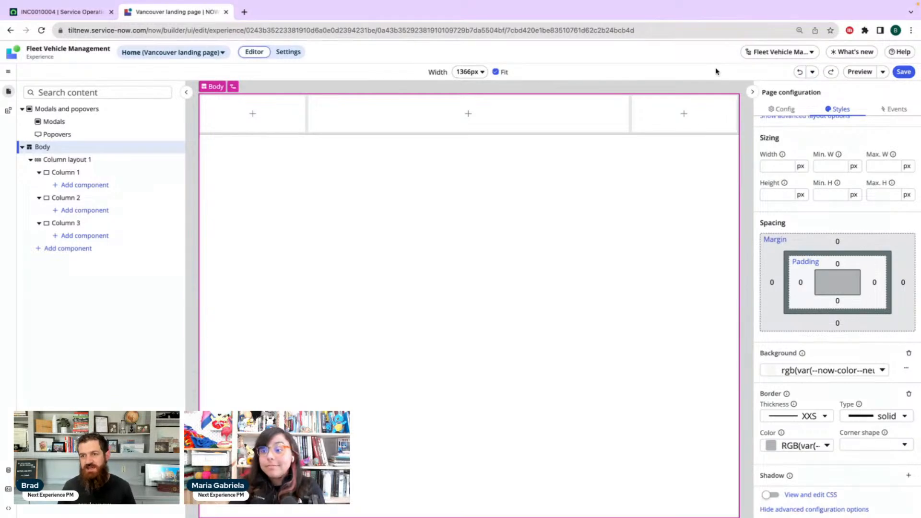
Save the page variant, and look through the undo history and the preview options
click(904, 71)
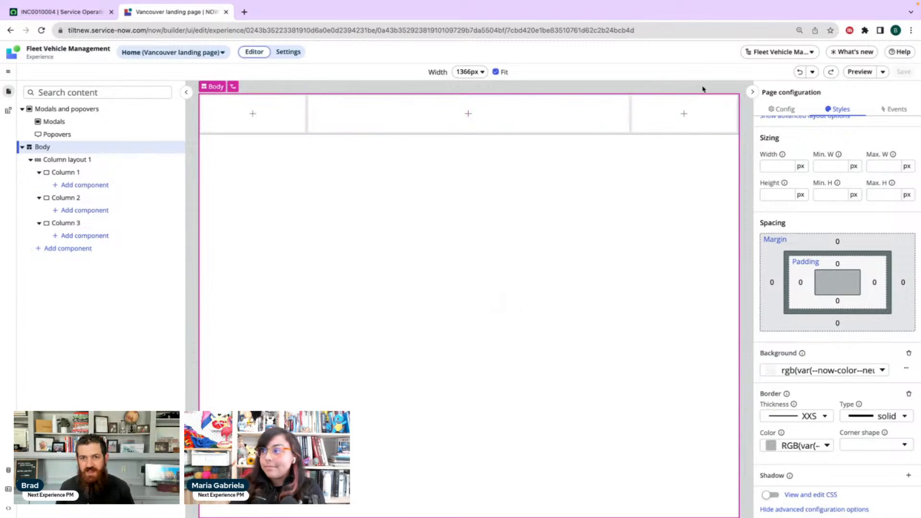
click(813, 71)
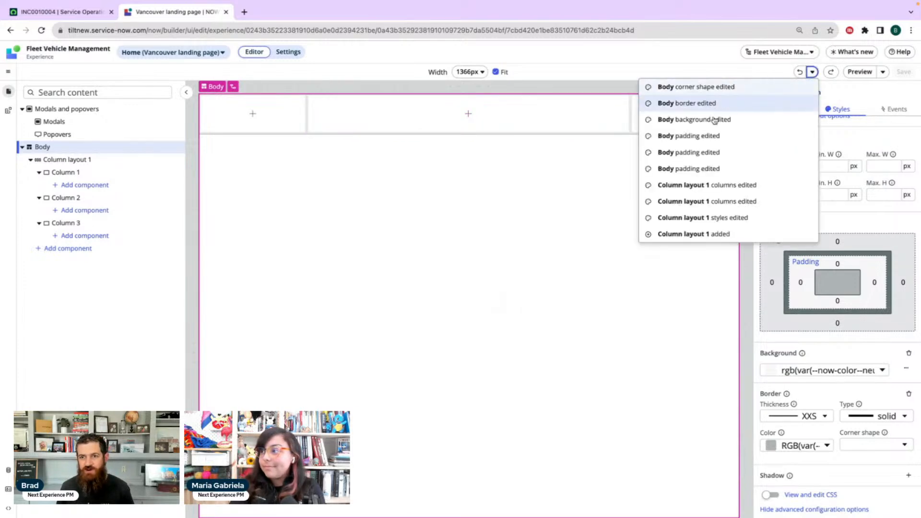
click(684, 59)
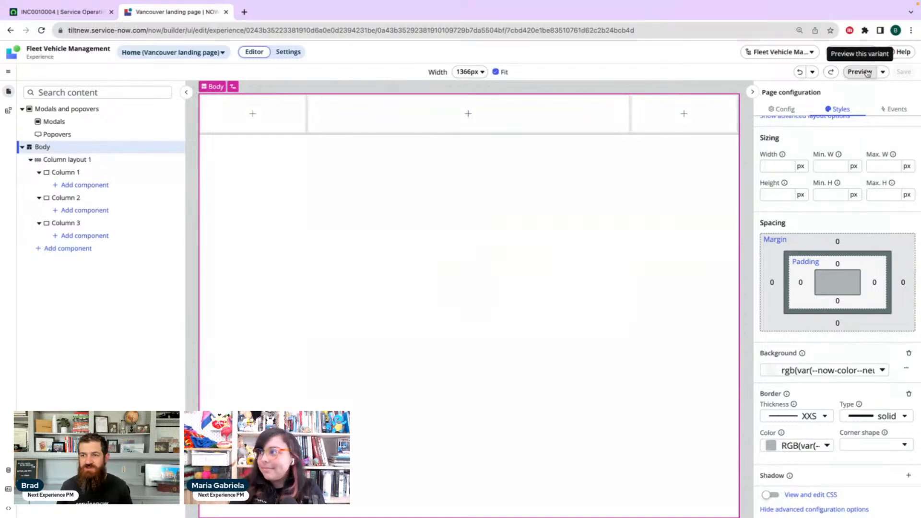
click(883, 71)
click(651, 73)
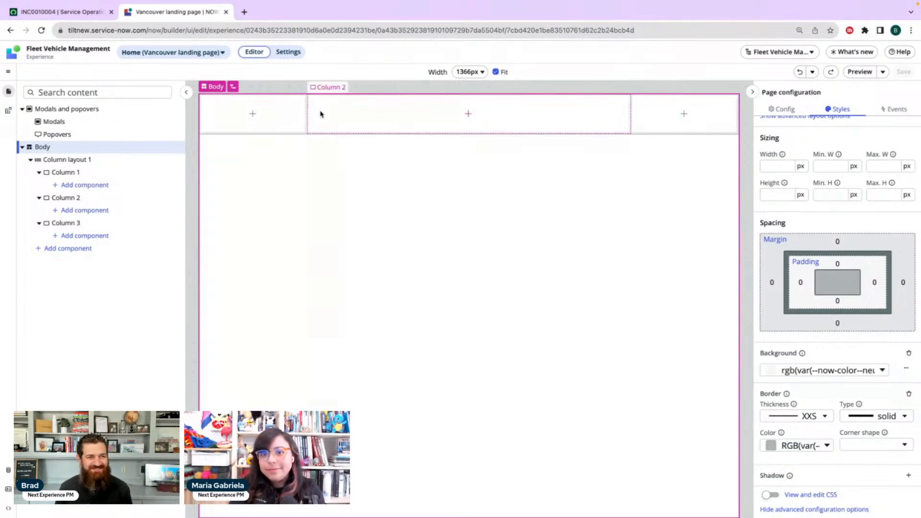
Duplicate Column layout 1, and undo and redo the duplication three times, ending with the duplicate in place
right_click(66, 161)
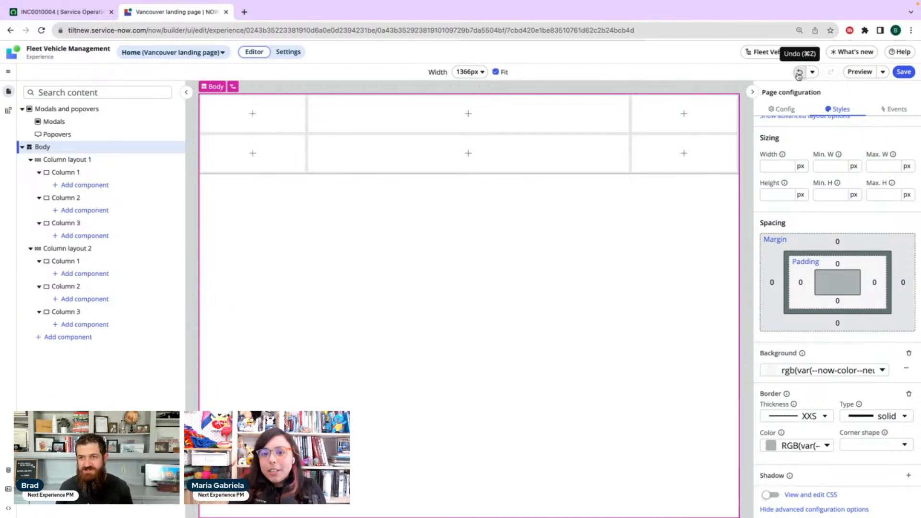
click(798, 73)
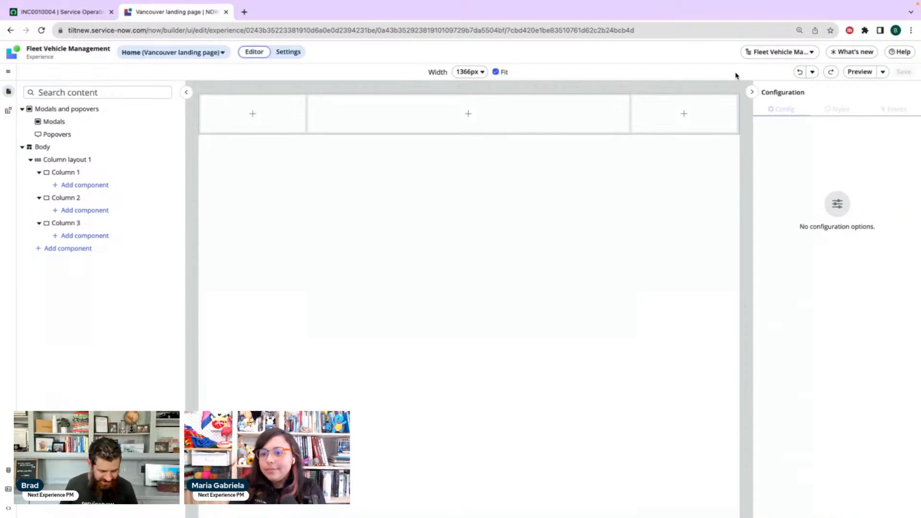
key(super+shift+z)
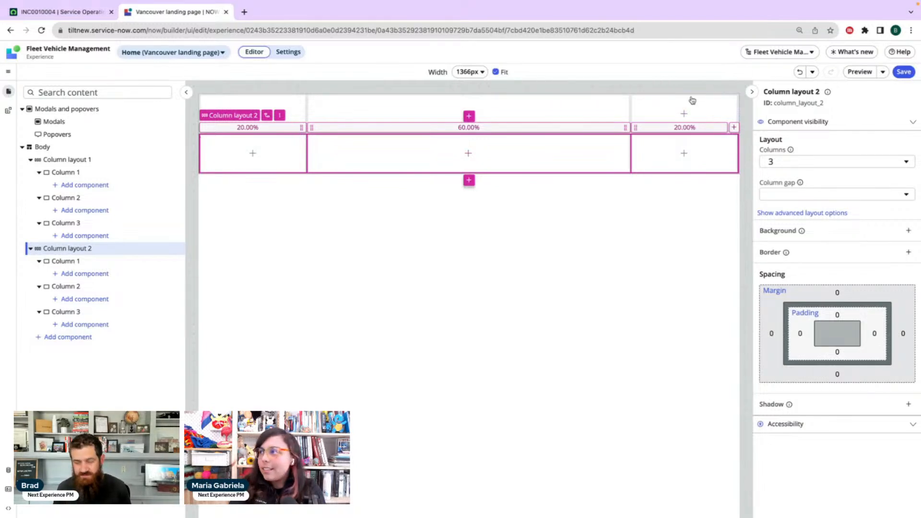
key(ctrl+z)
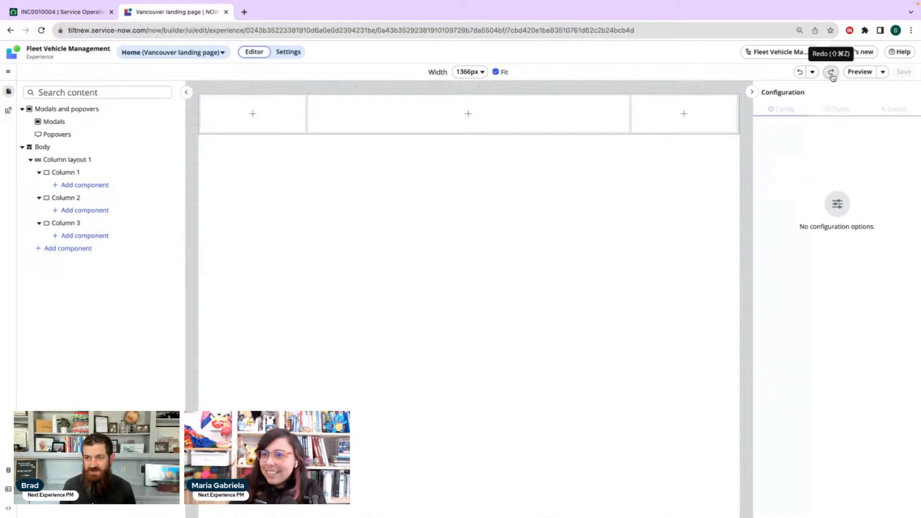
click(832, 72)
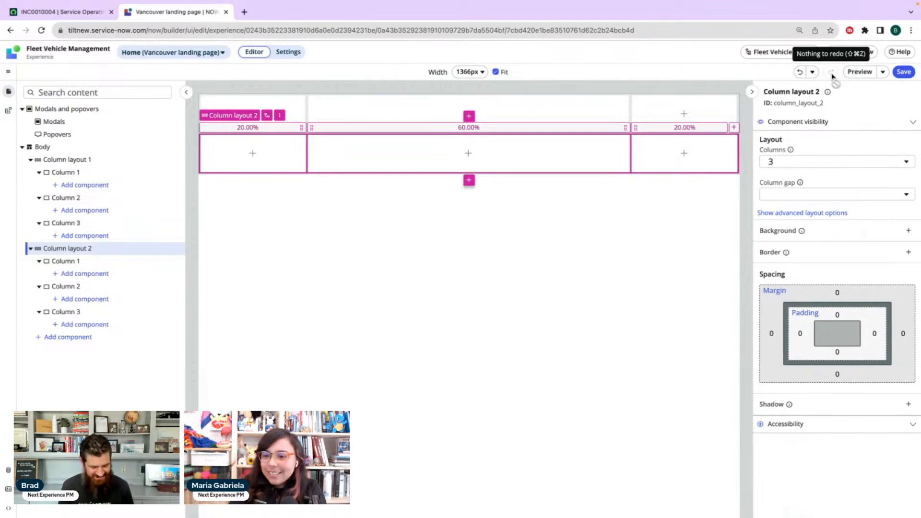
key(super+z)
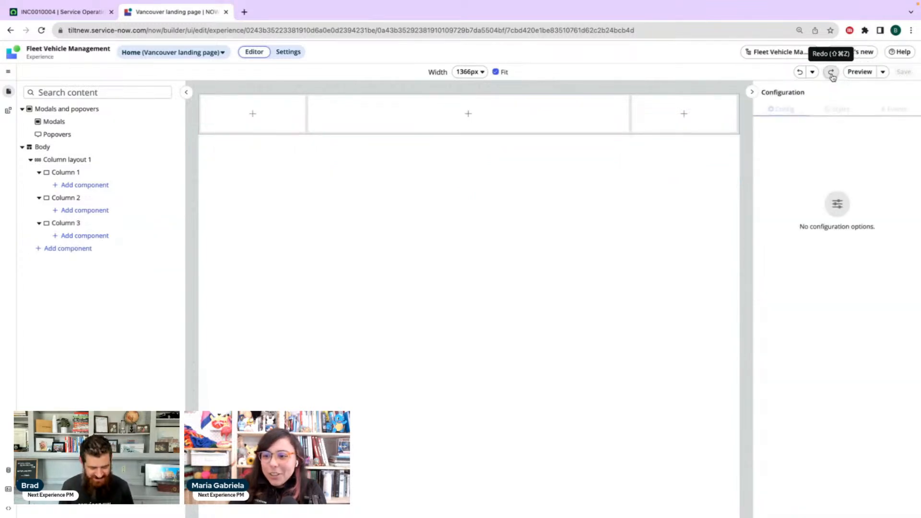
click(831, 72)
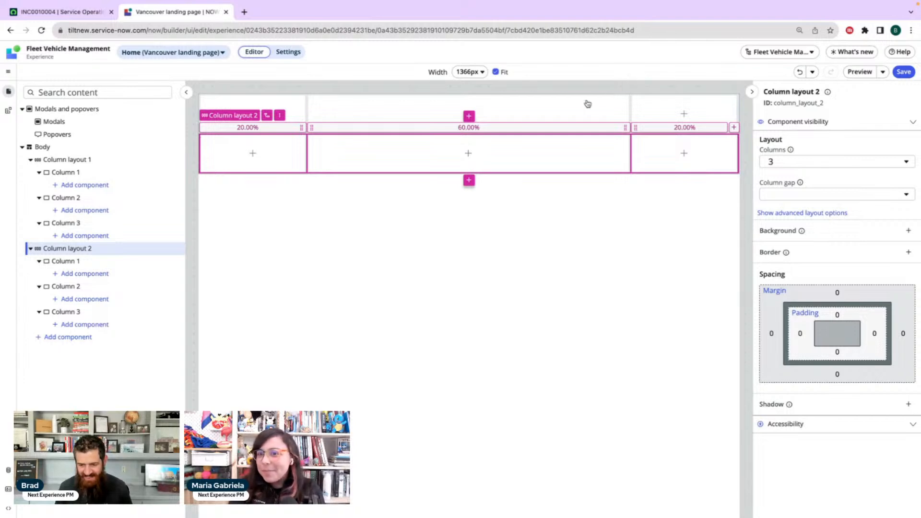
Look at the actions available for Column layout 2 without choosing one
click(107, 253)
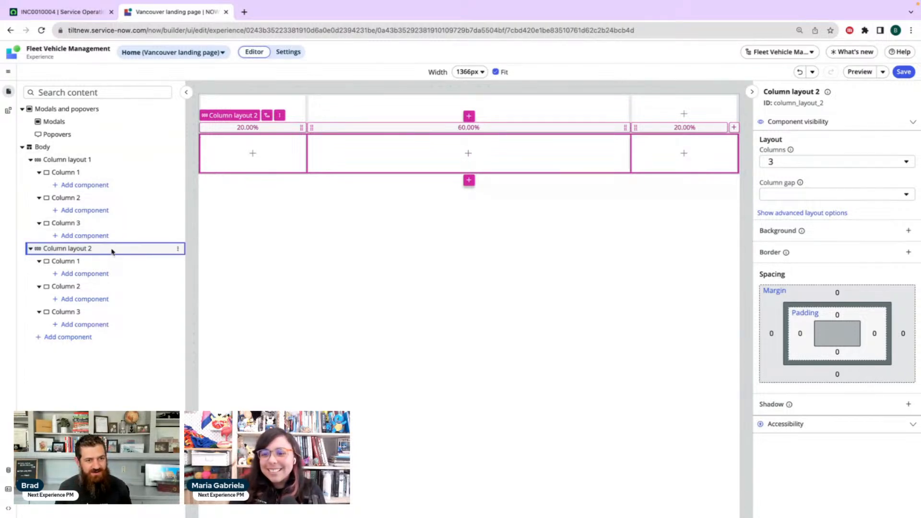
click(177, 250)
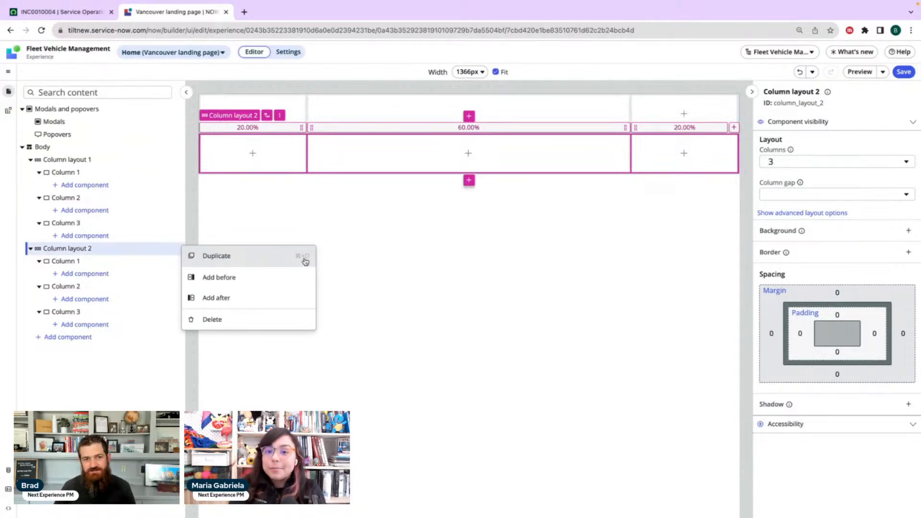
click(160, 250)
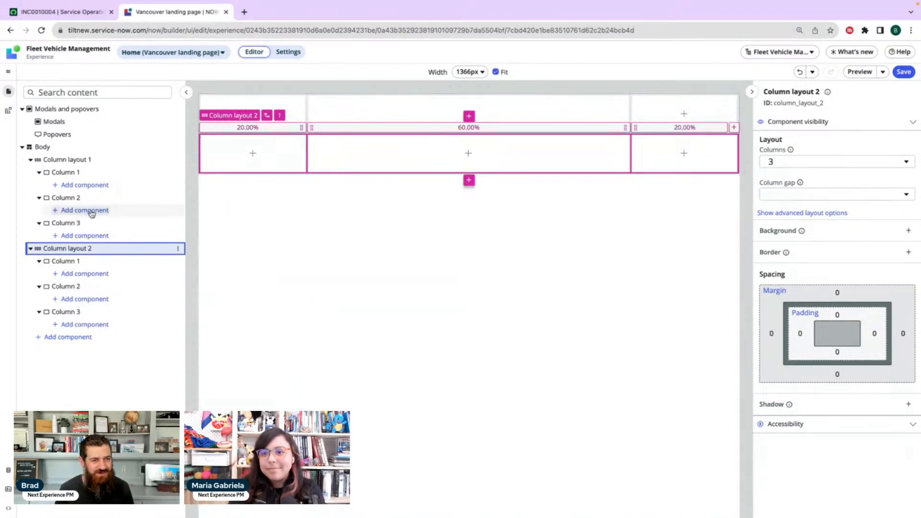
Browse the layouts and components that can be added to Column 2 of Column layout 2
click(96, 304)
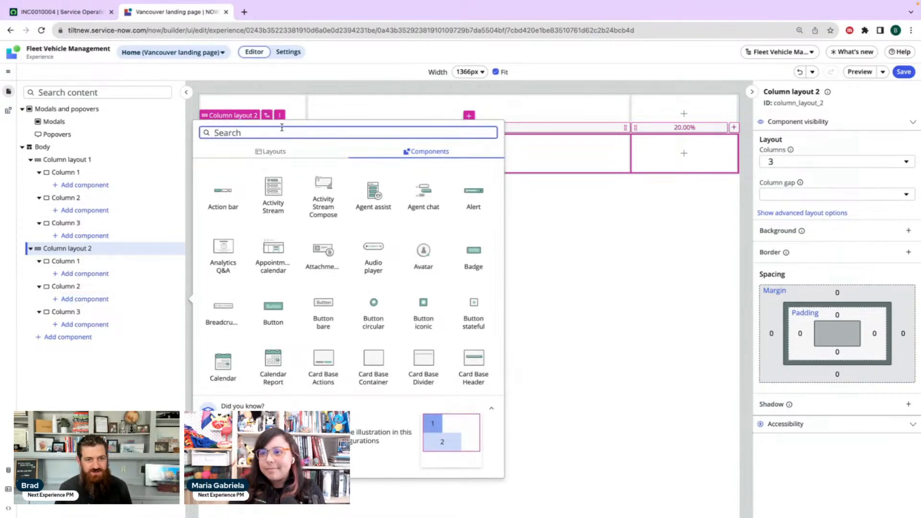
click(290, 153)
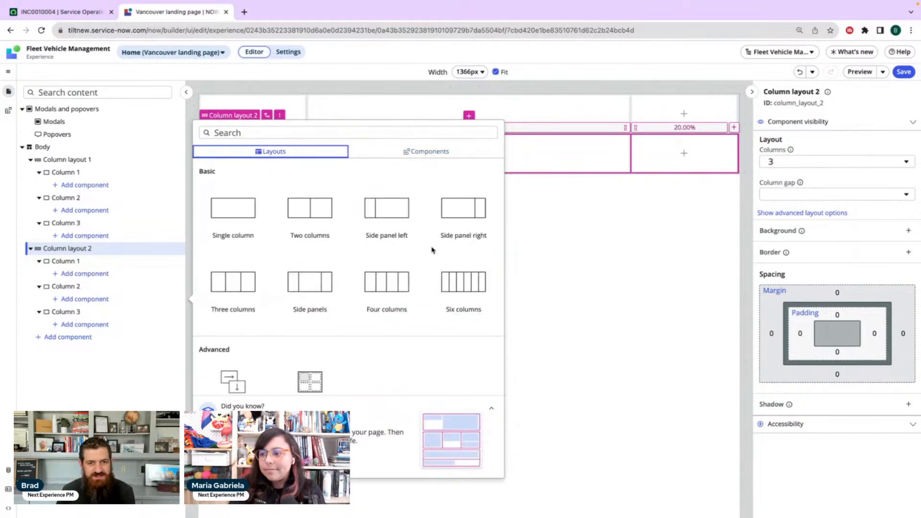
click(425, 151)
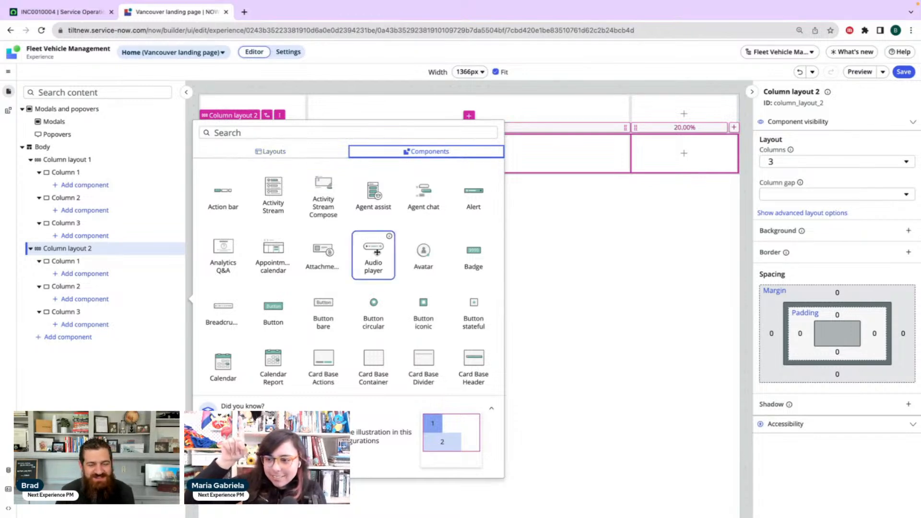
scroll(374, 259, down, 8)
scroll(377, 252, down, 5)
scroll(377, 251, up, 15)
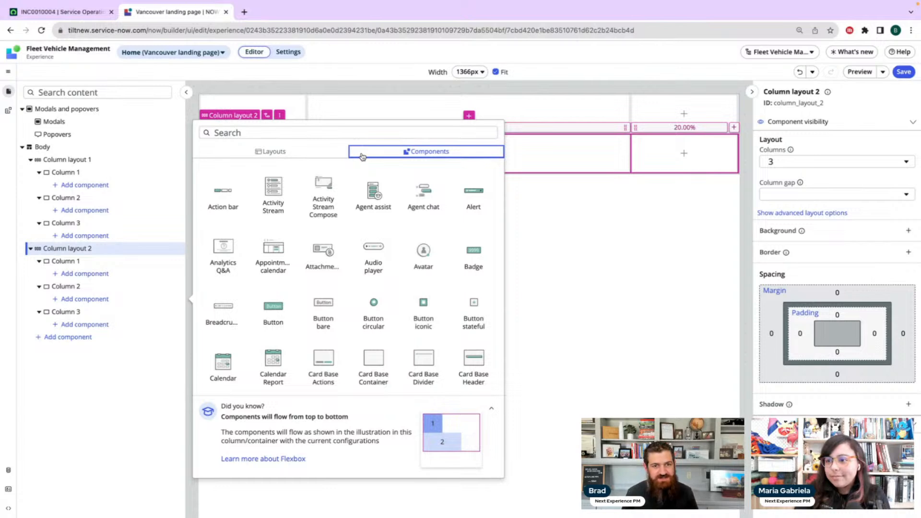
Search the component picker for Column 2 of Column layout 2 for "list" twice, clearing the search each time
click(281, 134)
text(list)
key(ctrl+a)
key(BackSpace)
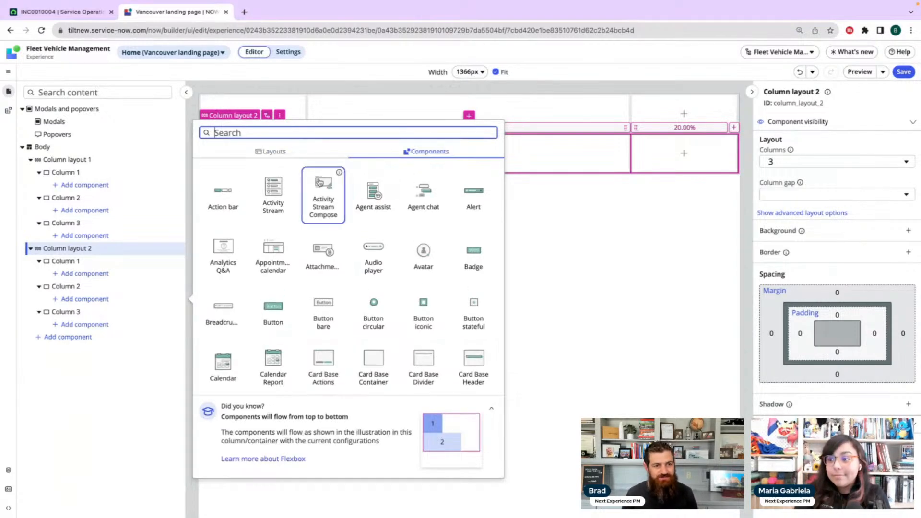
click(83, 300)
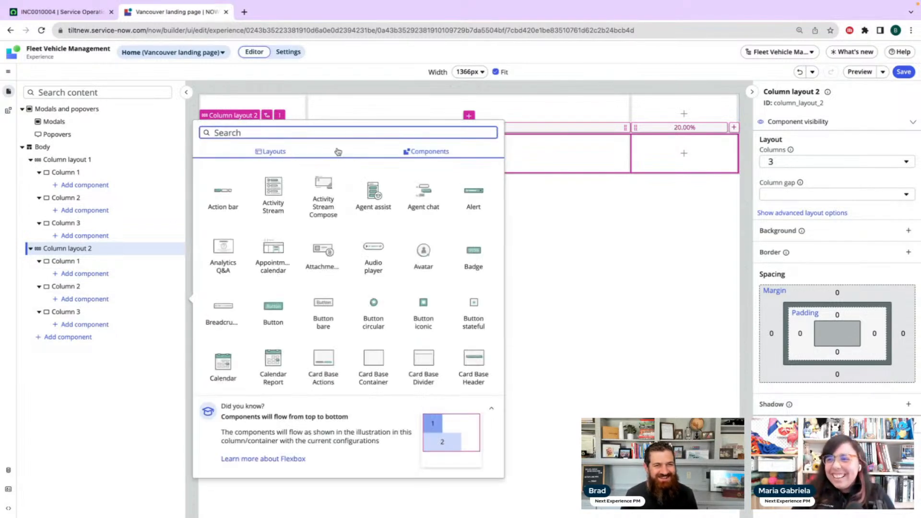
text(list)
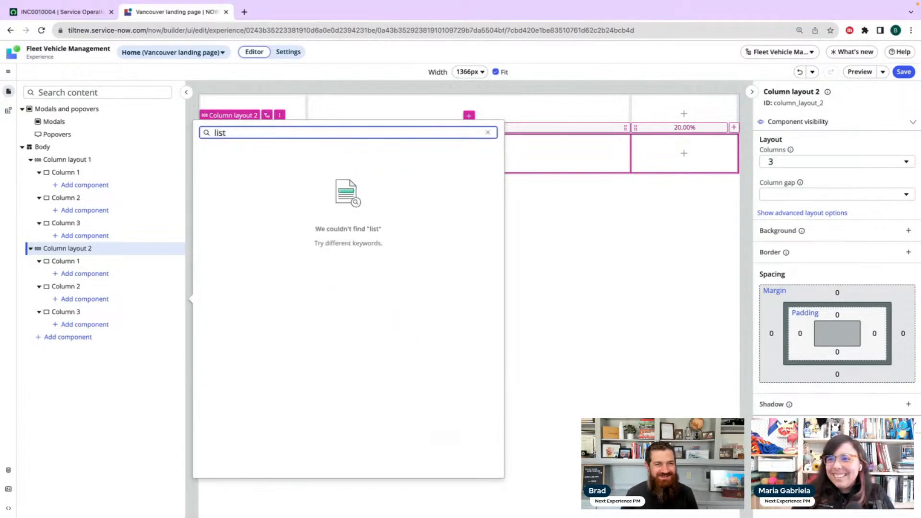
key(BackSpace)
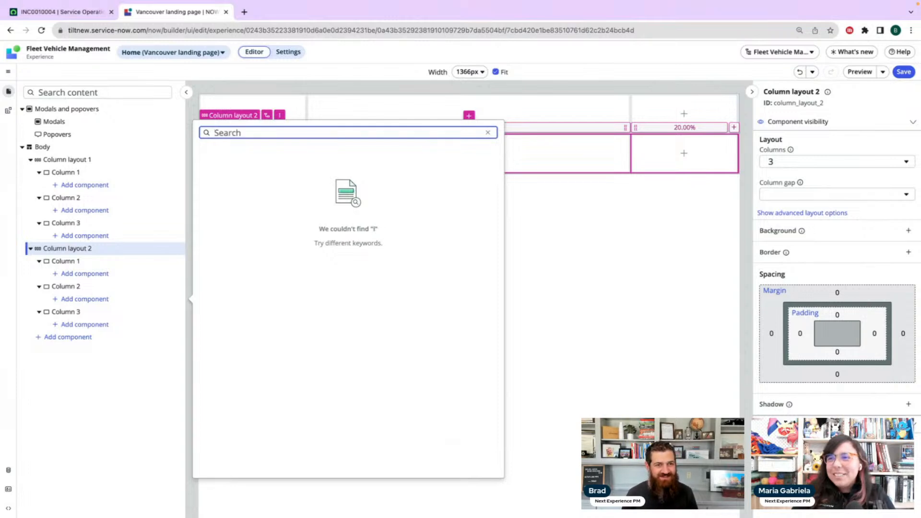
Add the List component to Column 2 of Column layout 2
scroll(381, 268, down, 5)
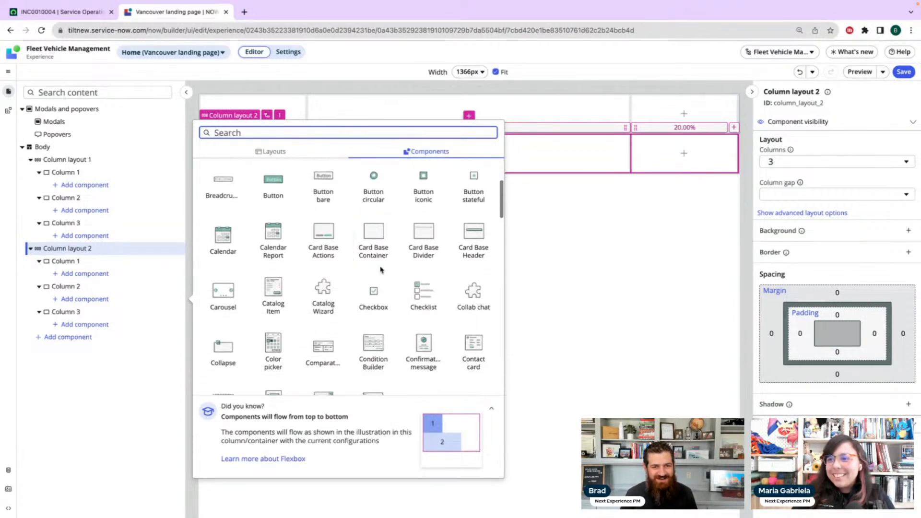
scroll(381, 268, down, 6)
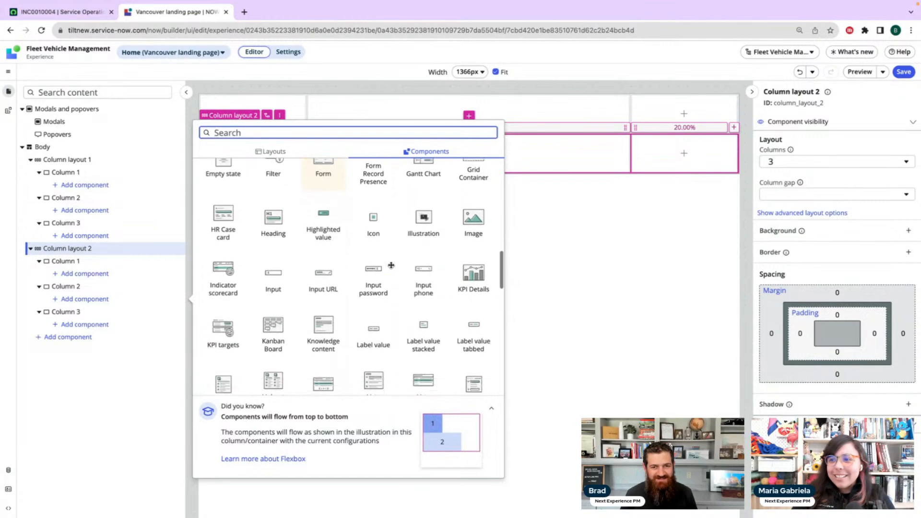
scroll(391, 266, down, 1)
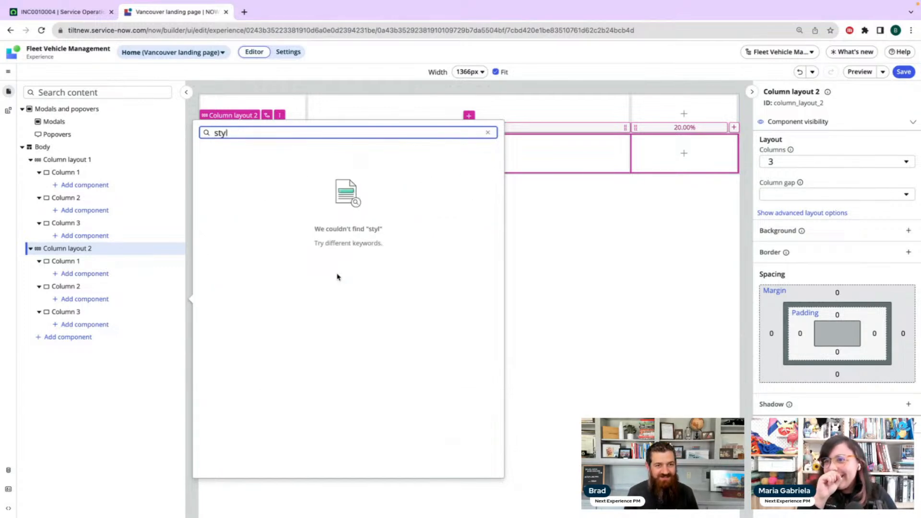
key(BackSpace)
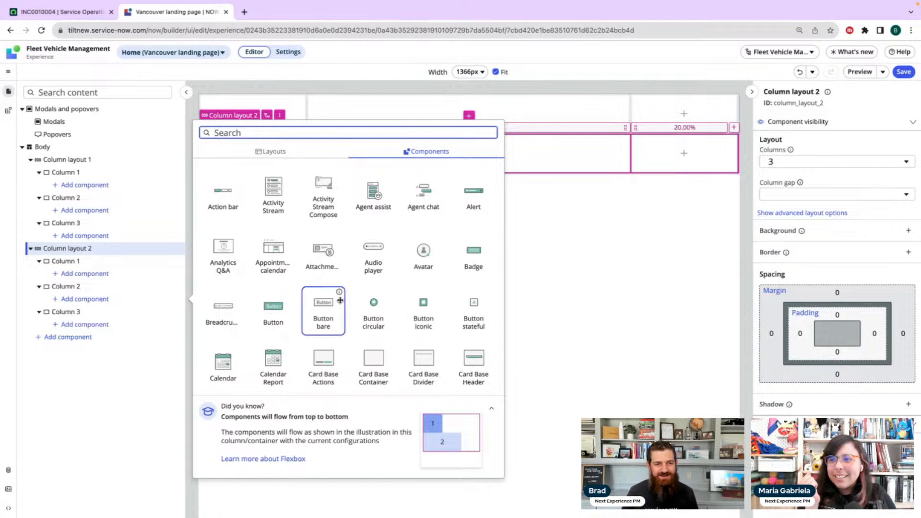
scroll(339, 302, down, 4)
scroll(340, 300, down, 5)
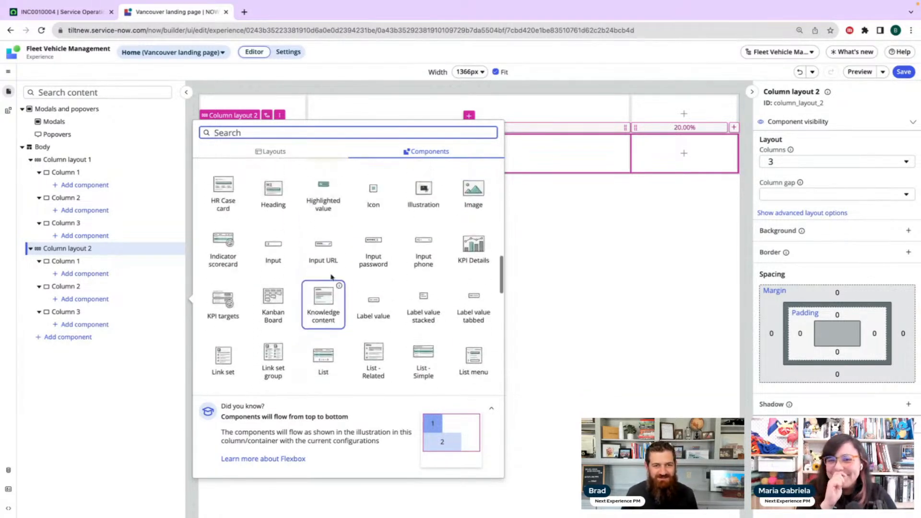
scroll(319, 257, down, 2)
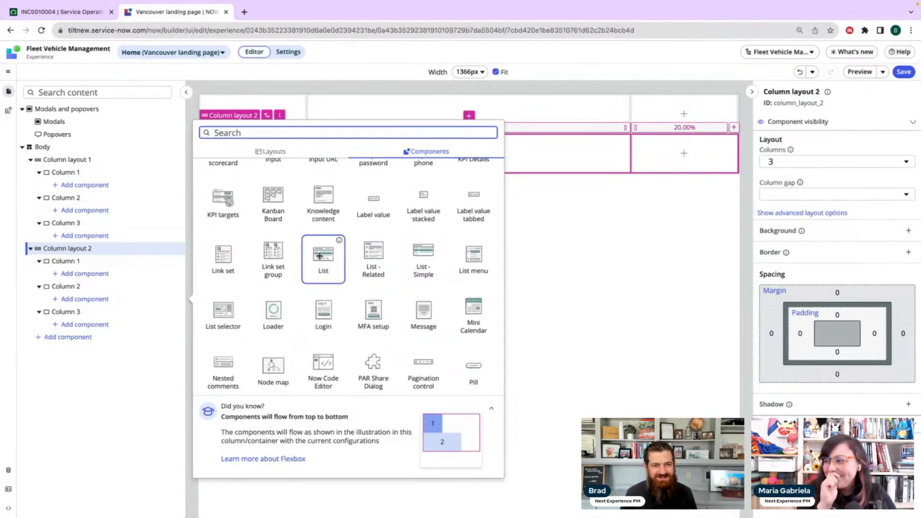
click(324, 259)
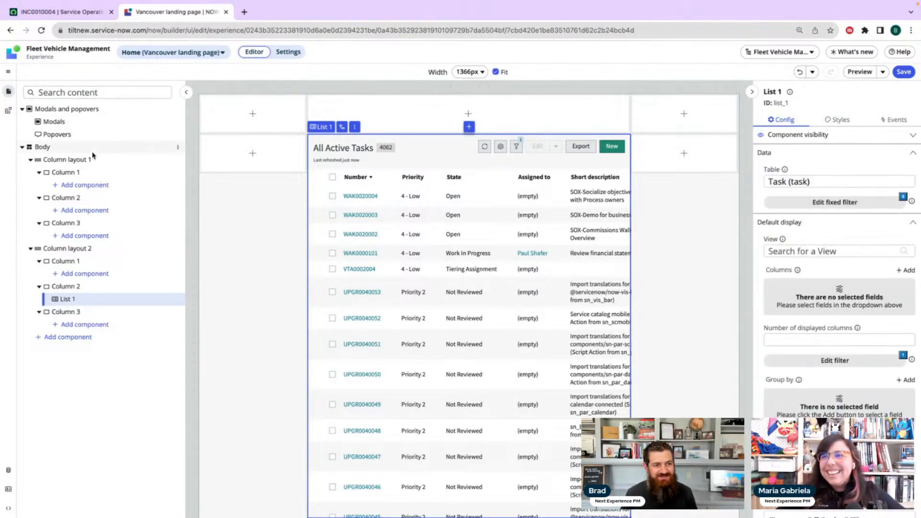
Search the components for Column 1 of Column layout 2 for "List", clear the search, and return to List 1
click(85, 274)
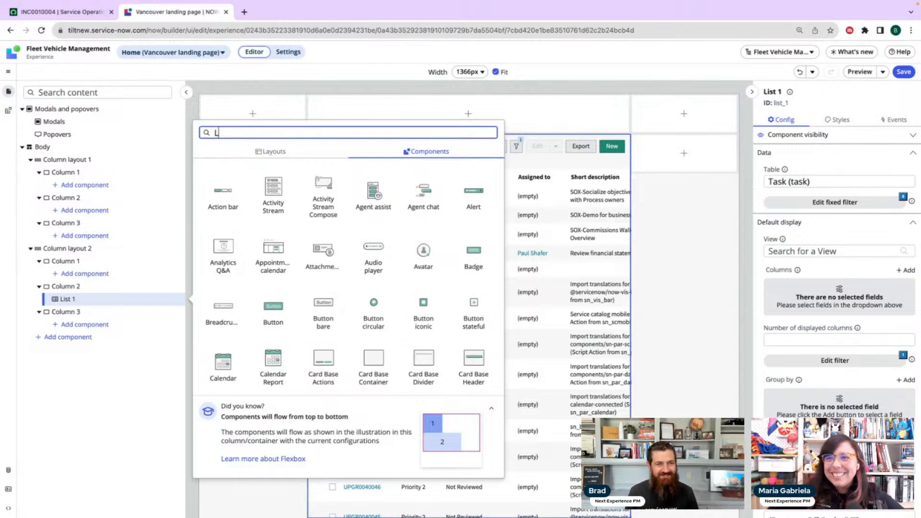
text(List)
key(BackSpace)
key(BackSpace)
key(BackSpace)
key(BackSpace)
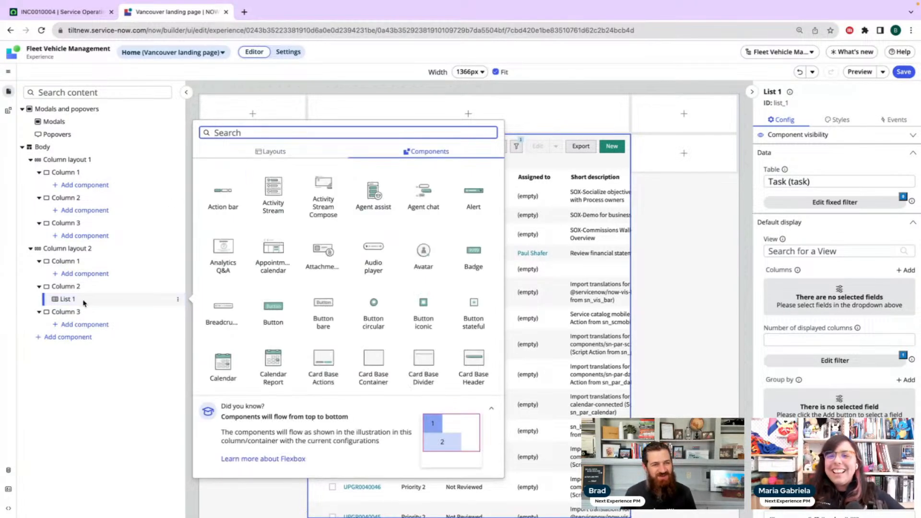
click(84, 301)
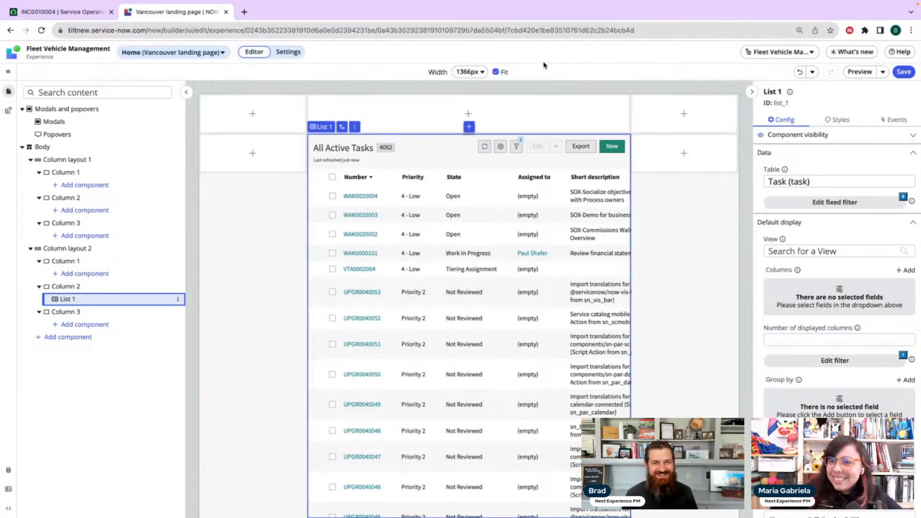
Try a wildcard component search for "*list" in Column 1 of Column layout 2, clear it, and close the picker
click(83, 279)
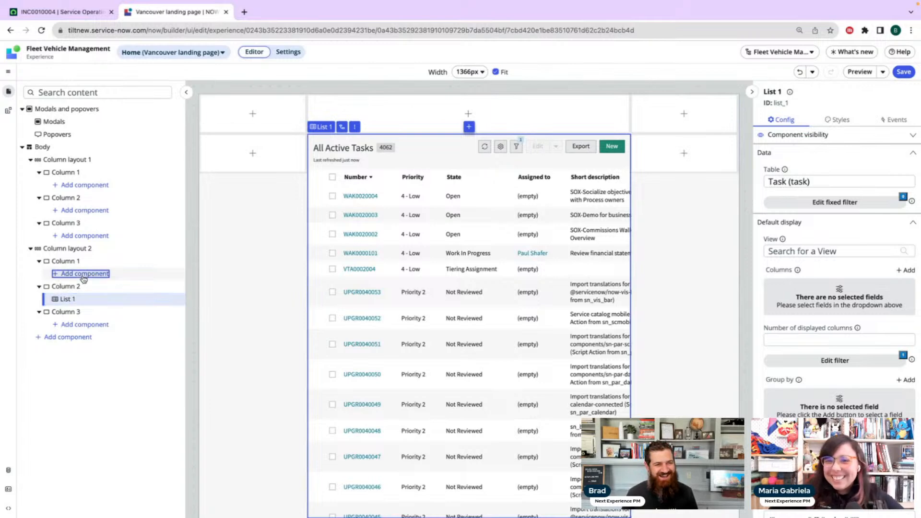
text(*list)
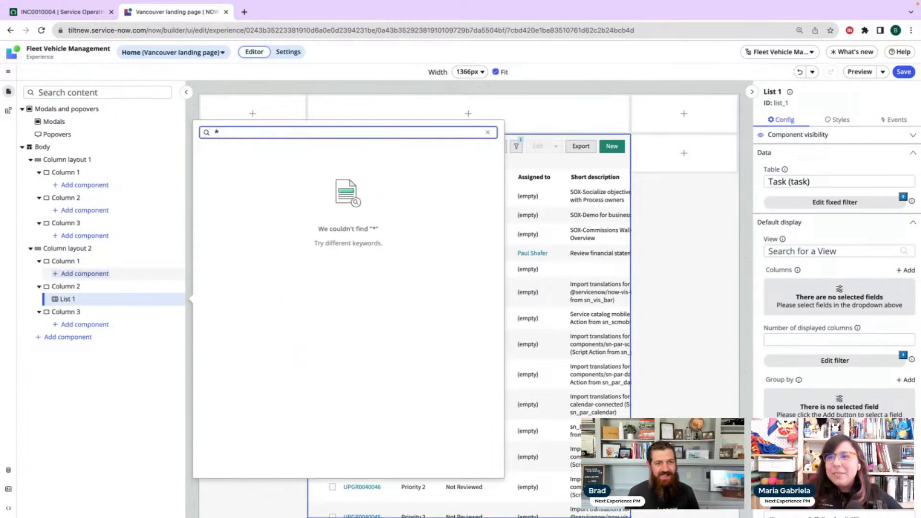
key(BackSpace)
key(BackSpace)
key(BackSpace)
key(BackSpace)
key(BackSpace)
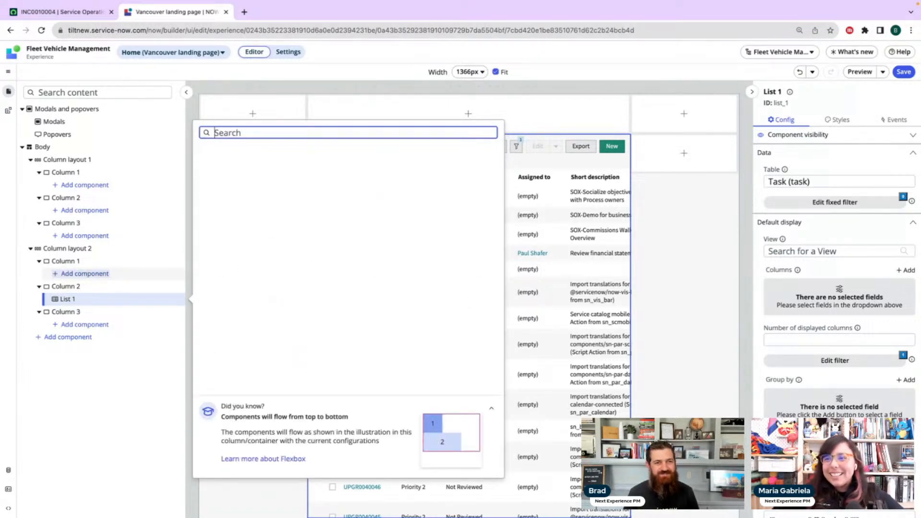
key(Escape)
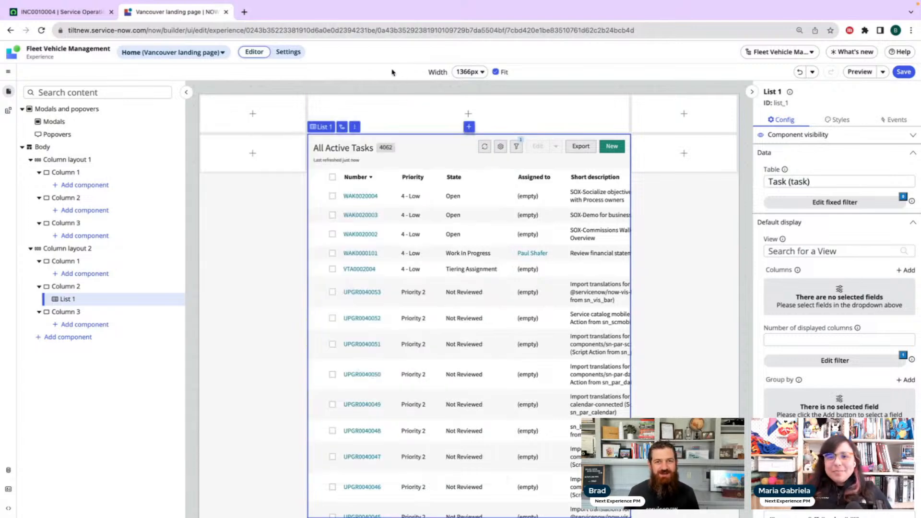
Add the Date-Time-Interval component to Column 2 of Column layout 1
click(468, 114)
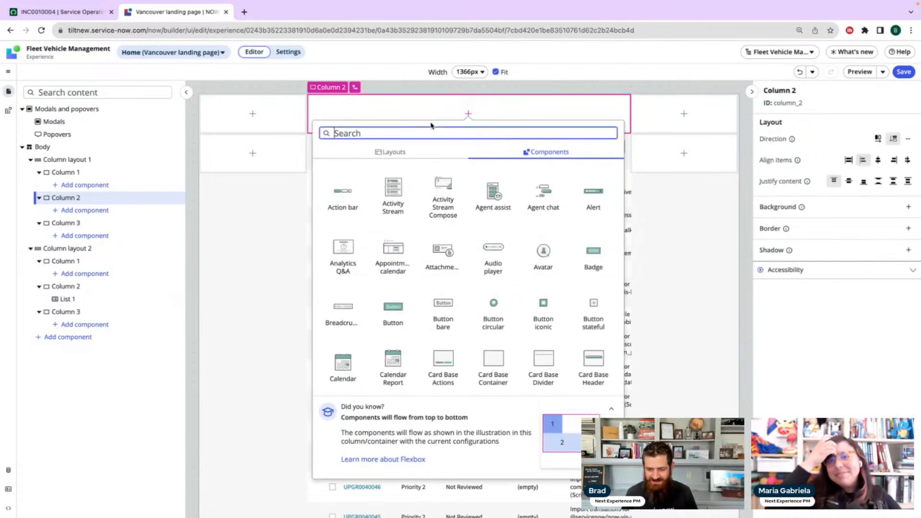
click(82, 212)
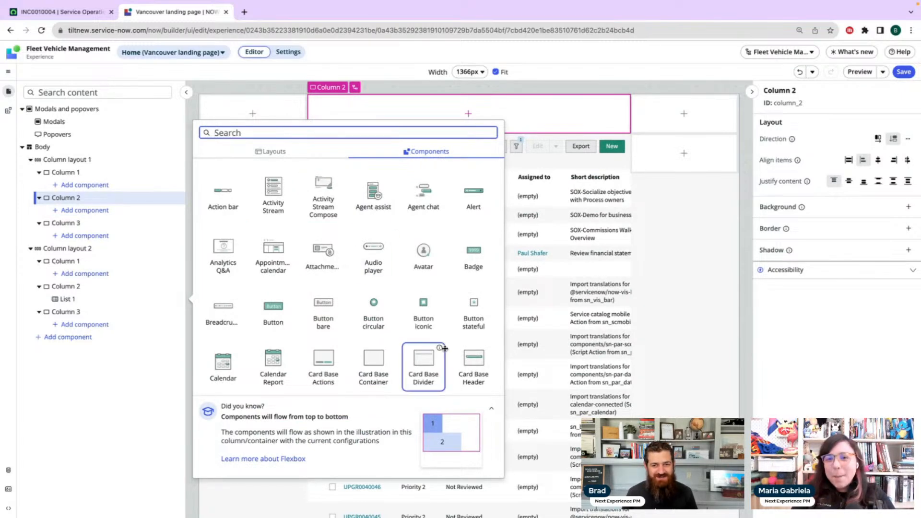
scroll(351, 272, down, 2)
scroll(351, 272, down, 15)
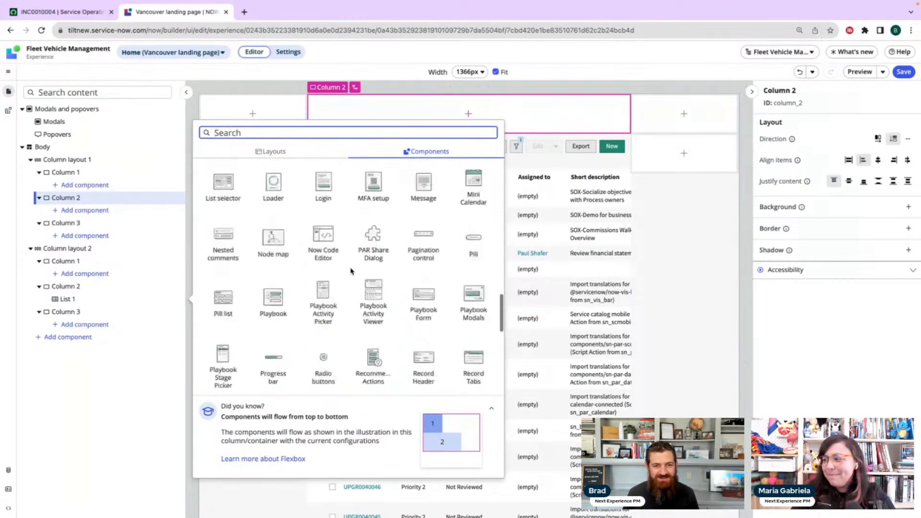
scroll(351, 272, up, 12)
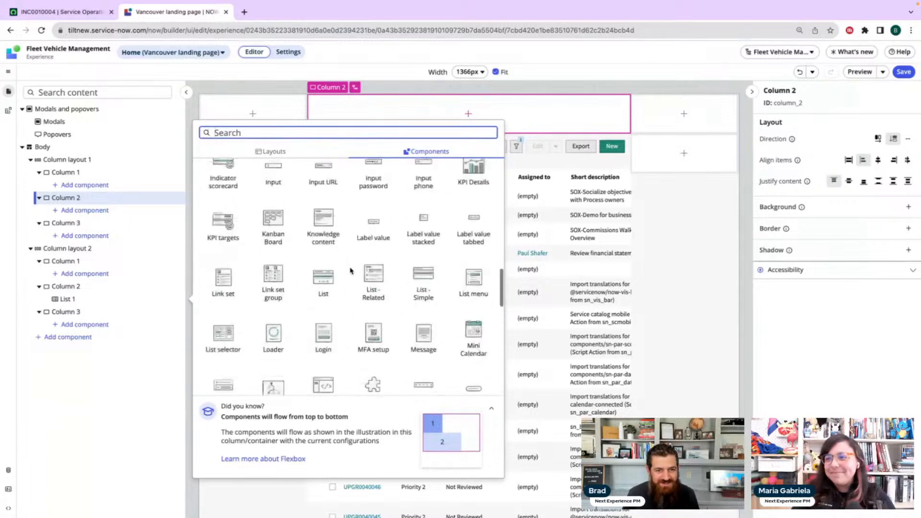
scroll(351, 272, up, 2)
scroll(351, 272, down, 3)
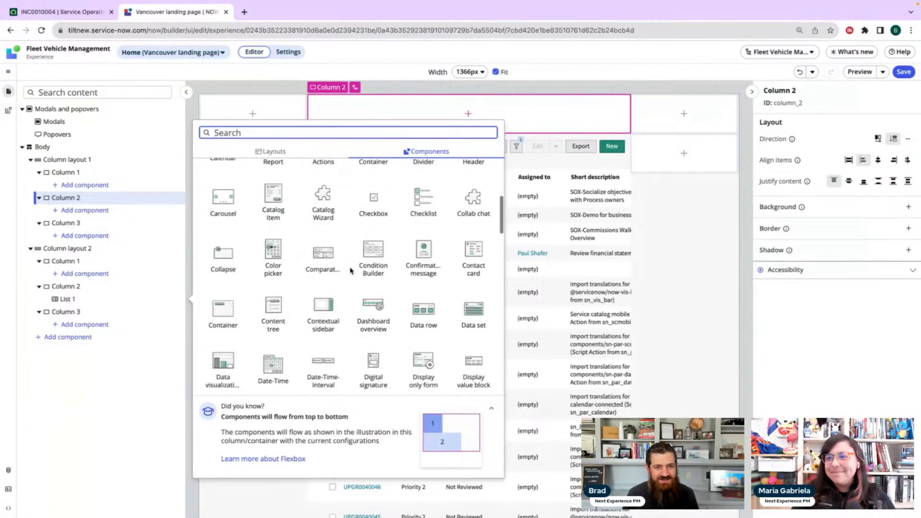
scroll(351, 271, down, 2)
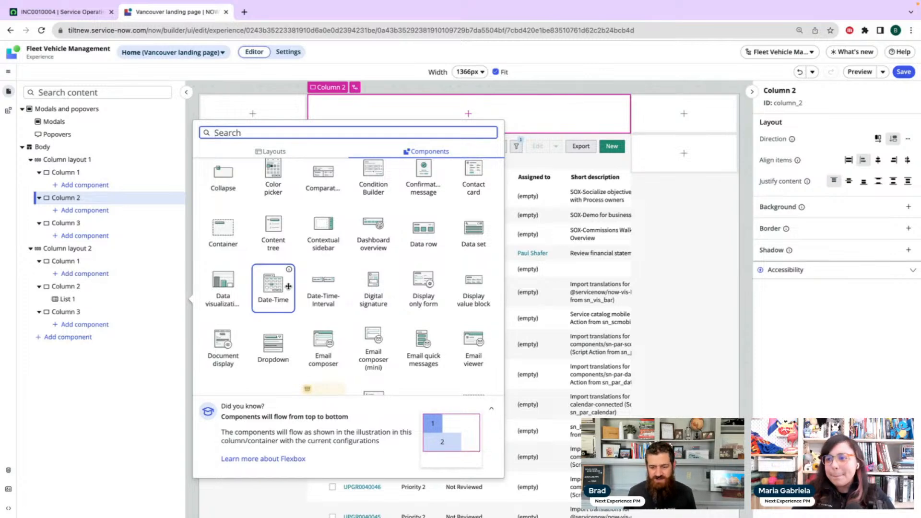
click(318, 286)
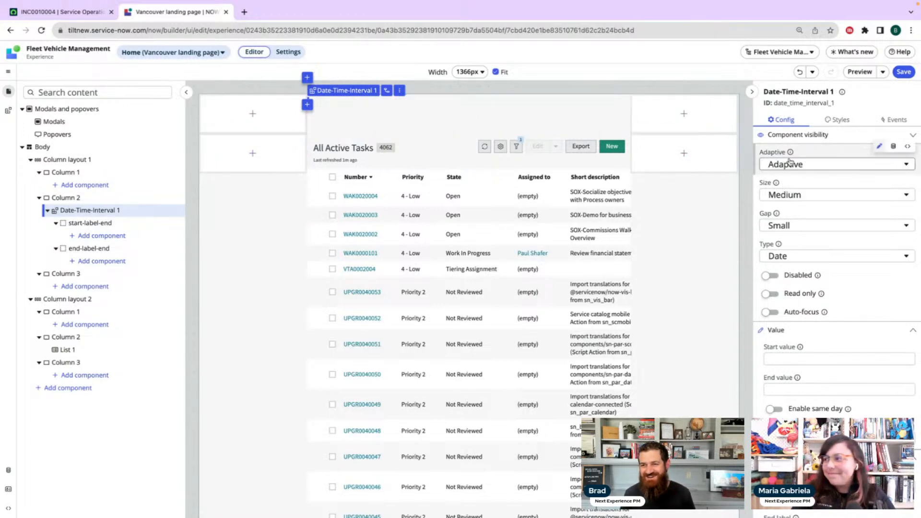
Look through the configuration properties of Date-Time-Interval 1, including the Adaptive choices, without changing any
scroll(835, 221, down, 5)
scroll(835, 220, down, 5)
scroll(834, 224, up, 10)
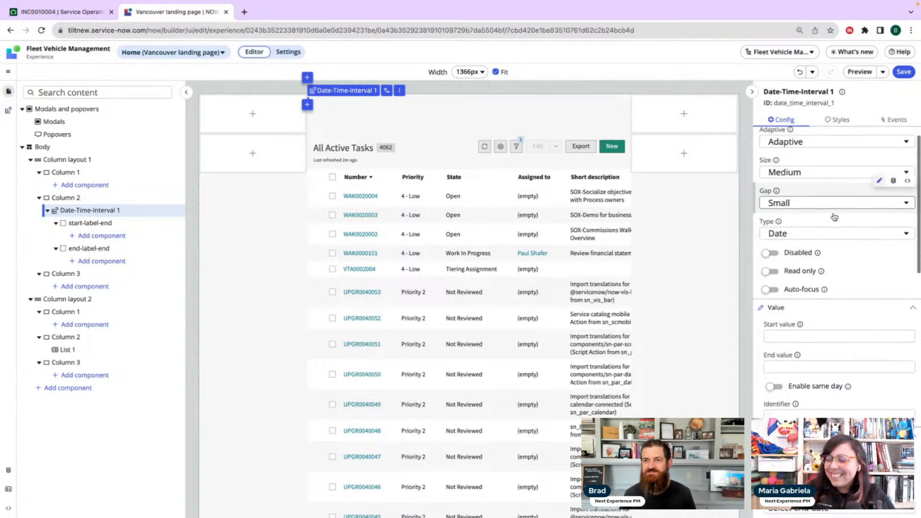
click(812, 165)
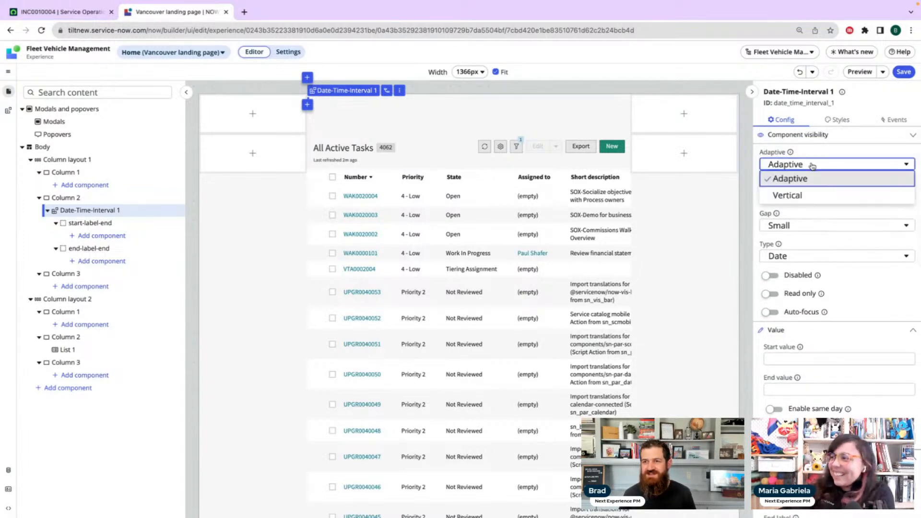
click(812, 166)
scroll(836, 285, down, 4)
scroll(836, 285, down, 8)
scroll(836, 285, up, 12)
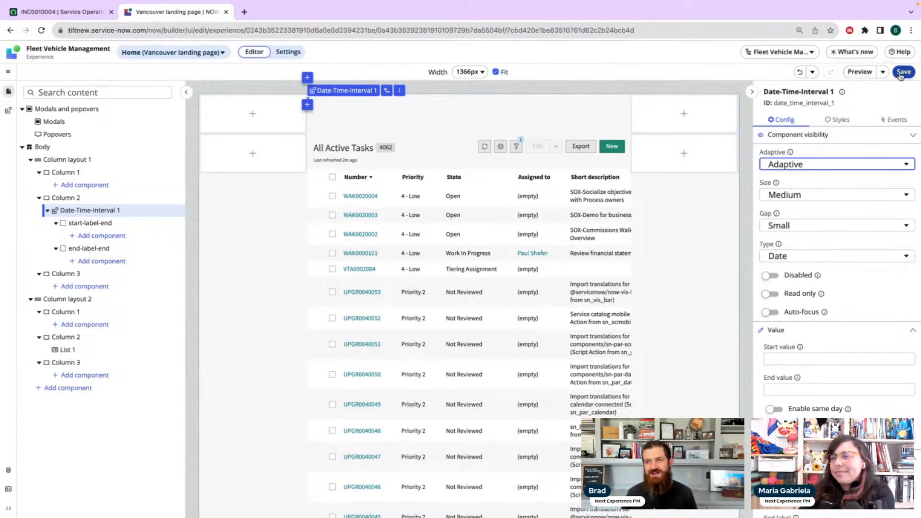
Preview the page variant, dismiss the tip about viewing the experience two ways, and return to the editor
click(853, 72)
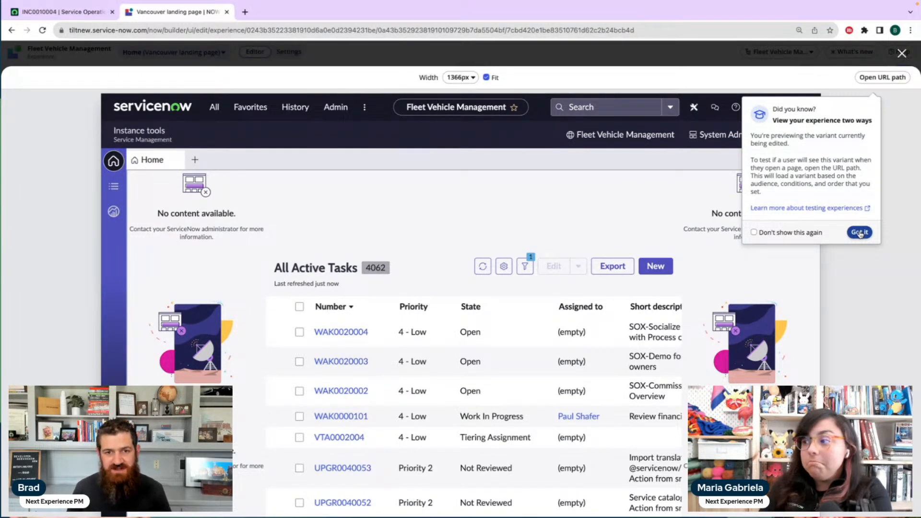
click(859, 233)
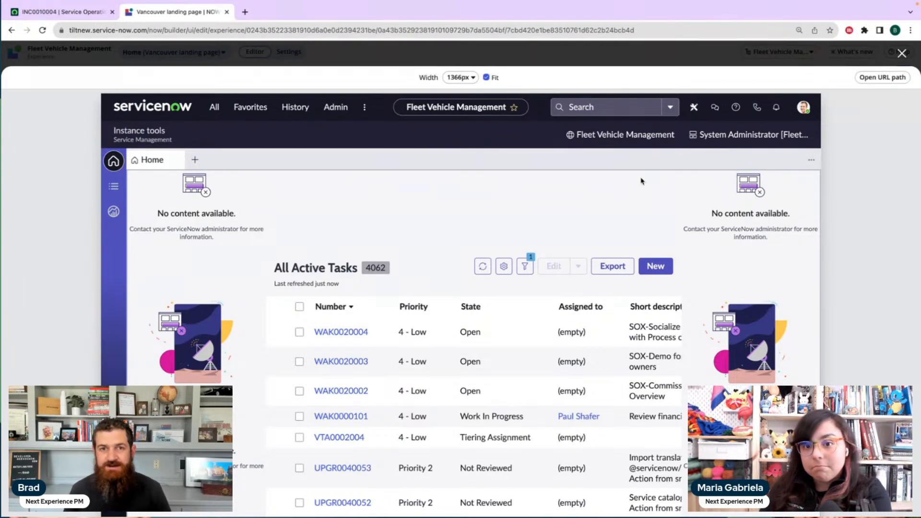
click(902, 53)
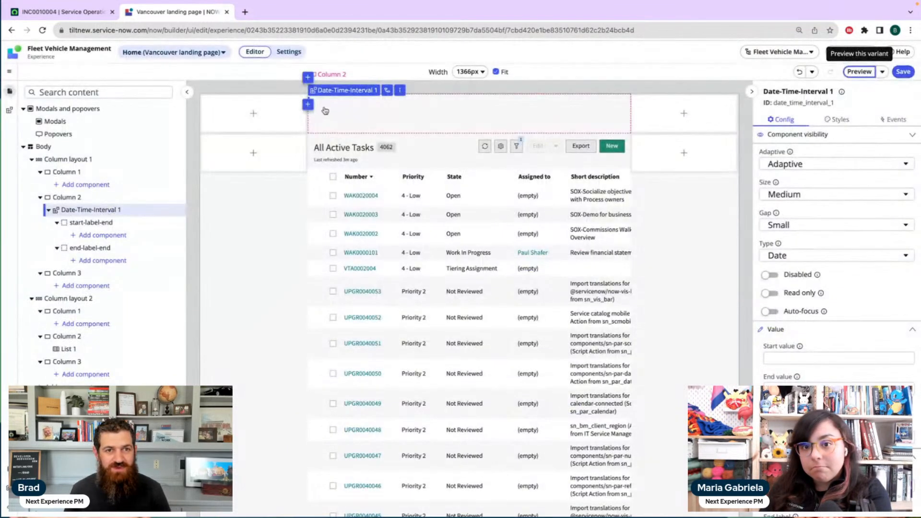
Select Date-Time-Interval 1 and show the help information for its Start value property
click(113, 213)
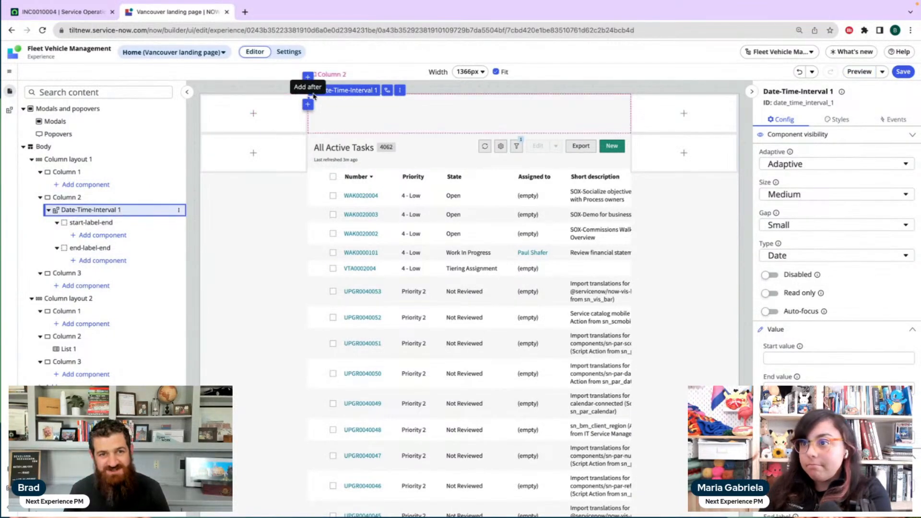
scroll(846, 270, down, 2)
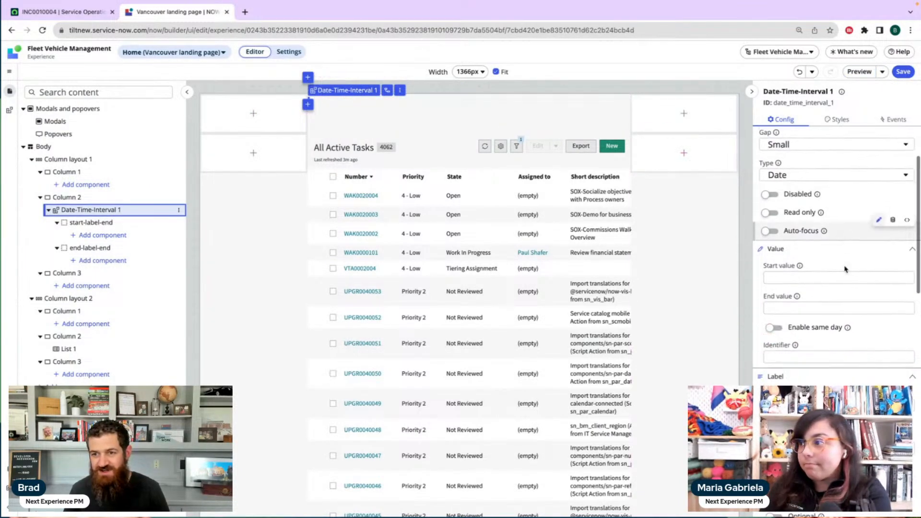
click(798, 274)
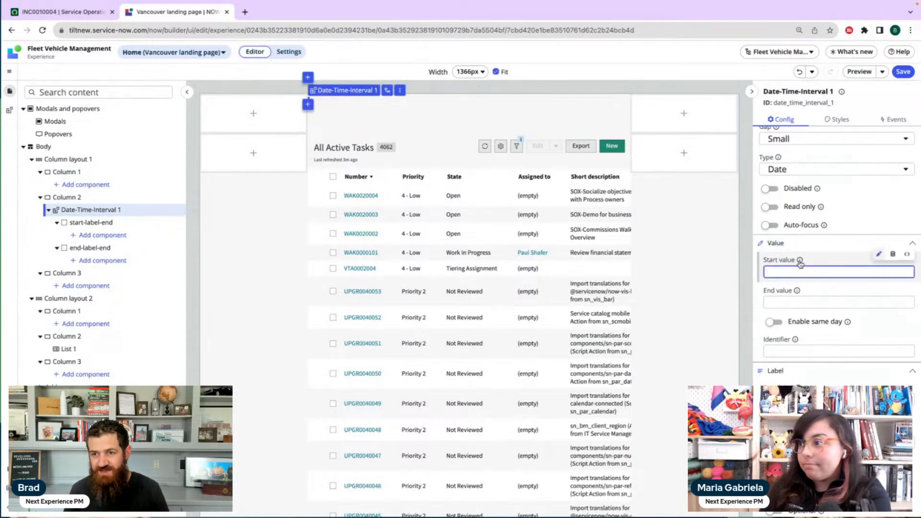
click(800, 260)
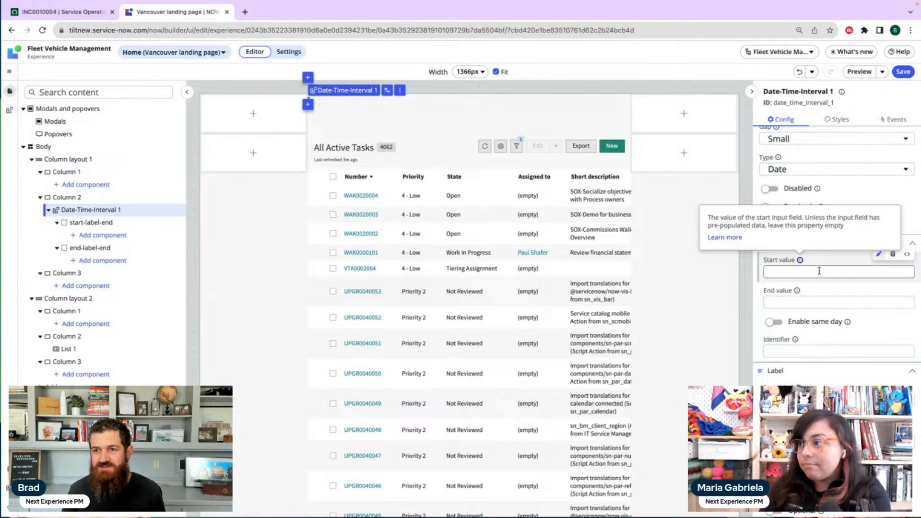
Show the help information for the Adaptive property of Date-Time-Interval 1 and look through its remaining configuration properties down to Accessibility
click(819, 272)
scroll(822, 266, up, 2)
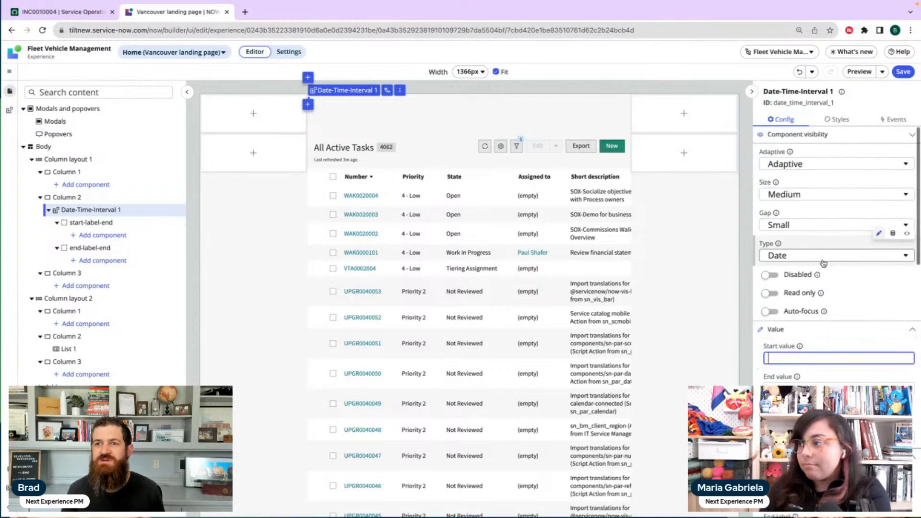
click(790, 153)
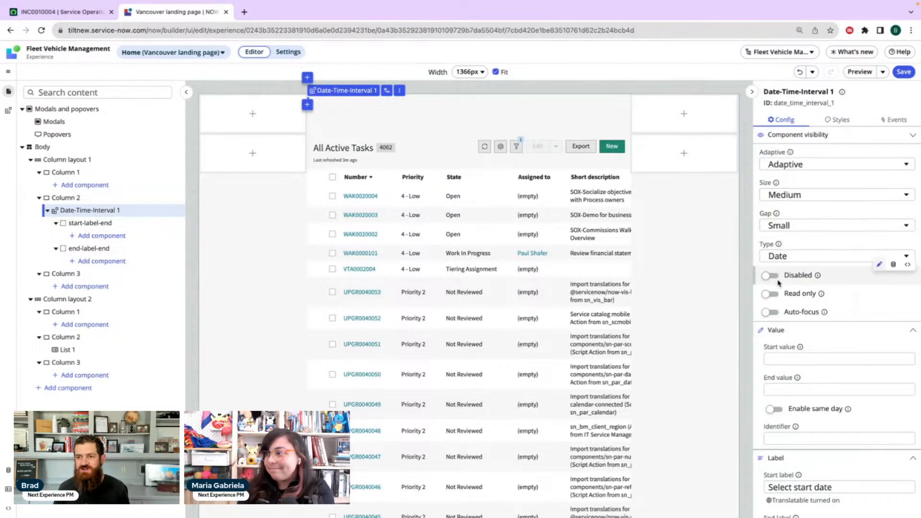
scroll(816, 308, down, 5)
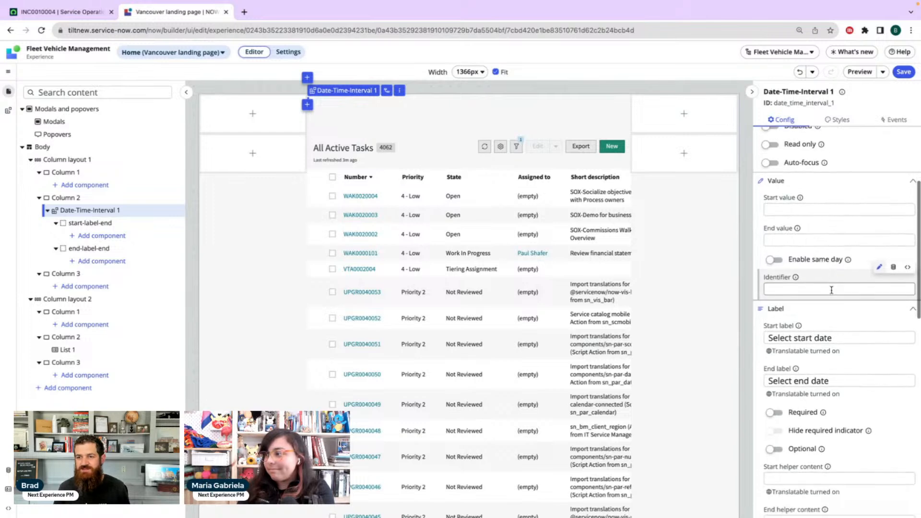
scroll(833, 285, up, 2)
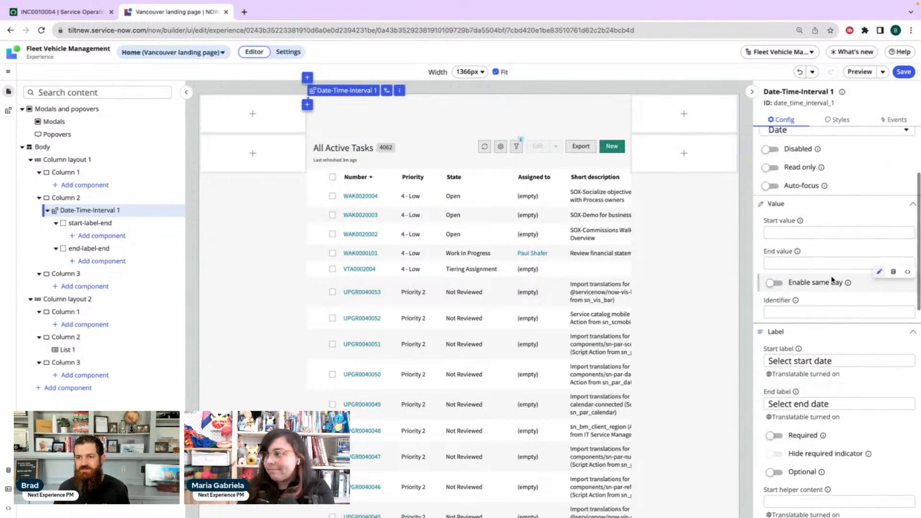
scroll(832, 282, down, 1)
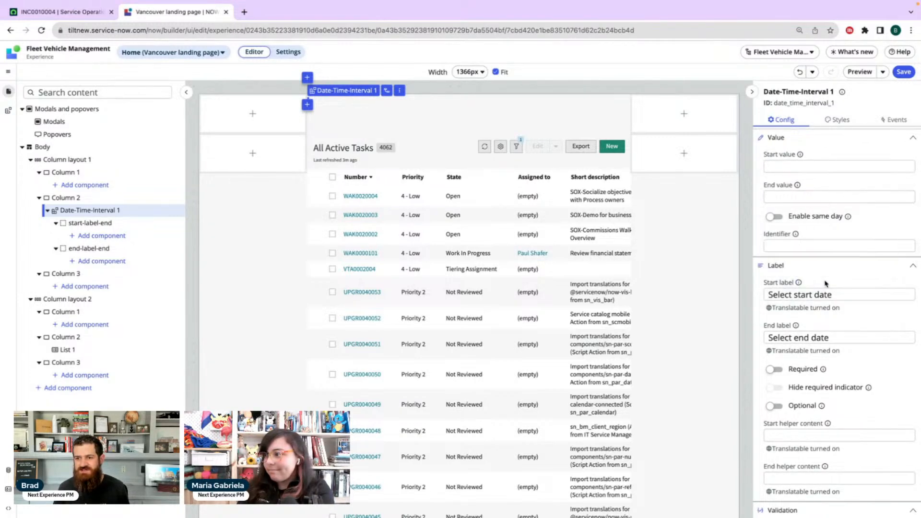
scroll(828, 283, down, 6)
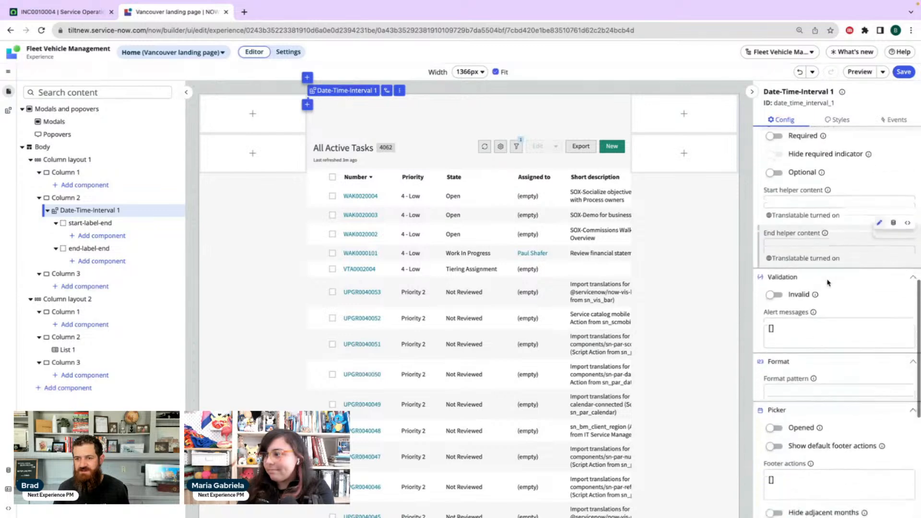
scroll(828, 283, down, 4)
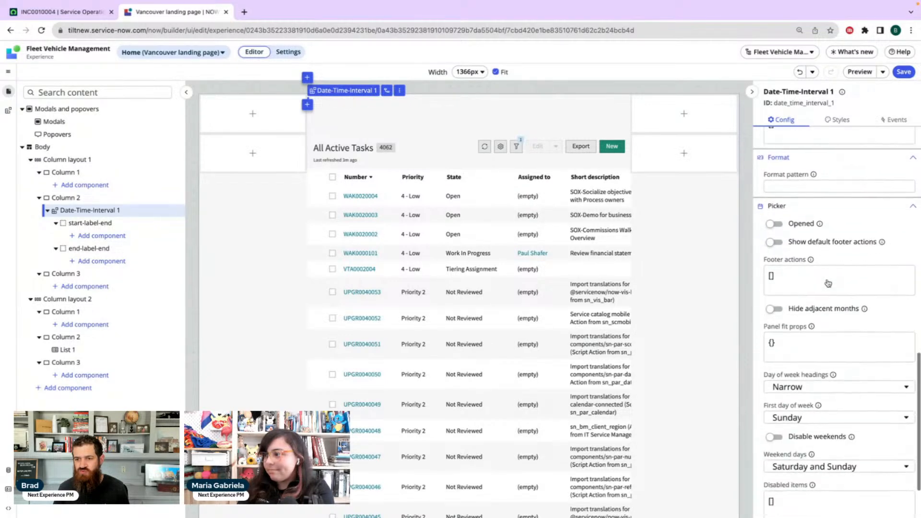
Check the style settings of Date-Time-Interval 1, return to its configuration, and show the help information for the Format pattern property
click(837, 120)
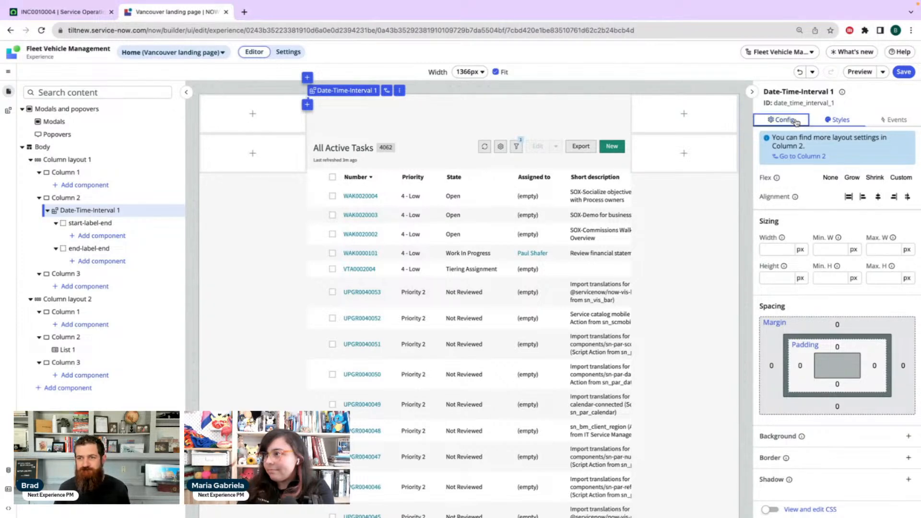
click(797, 120)
scroll(822, 270, down, 5)
scroll(822, 270, down, 3)
scroll(822, 270, down, 2)
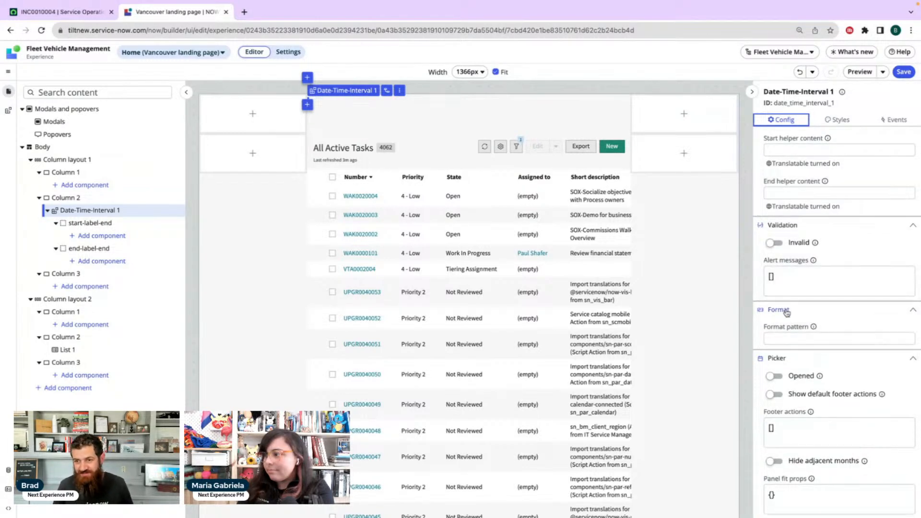
click(814, 327)
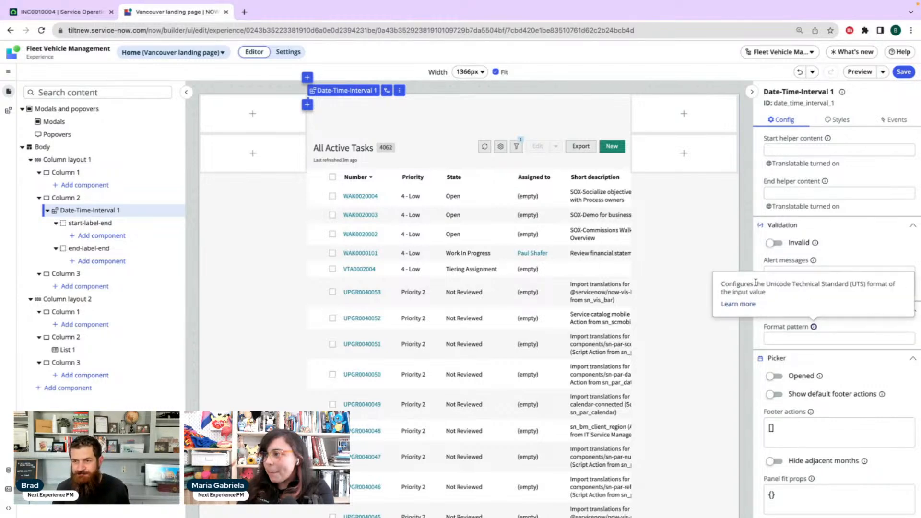
click(851, 325)
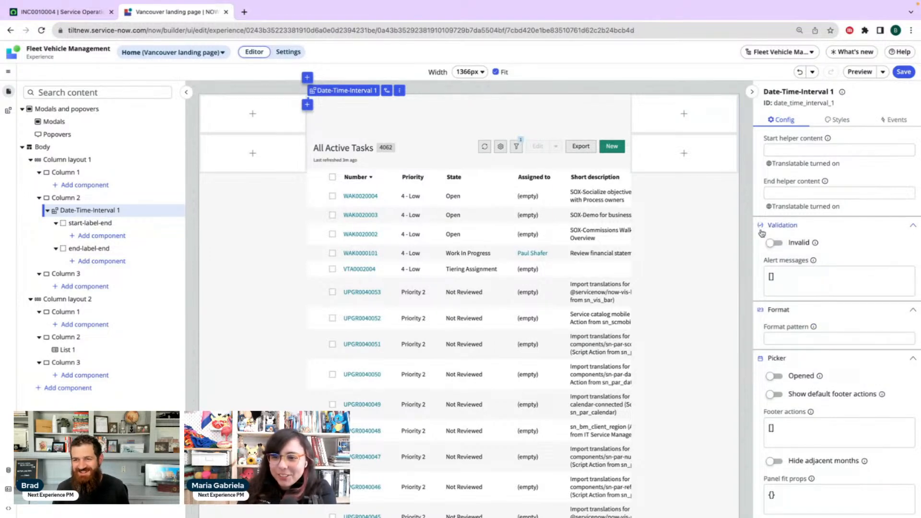
Look over the Picker properties of Date-Time-Interval 1 and save the page variant
mouse_move(811, 247)
scroll(830, 249, down, 5)
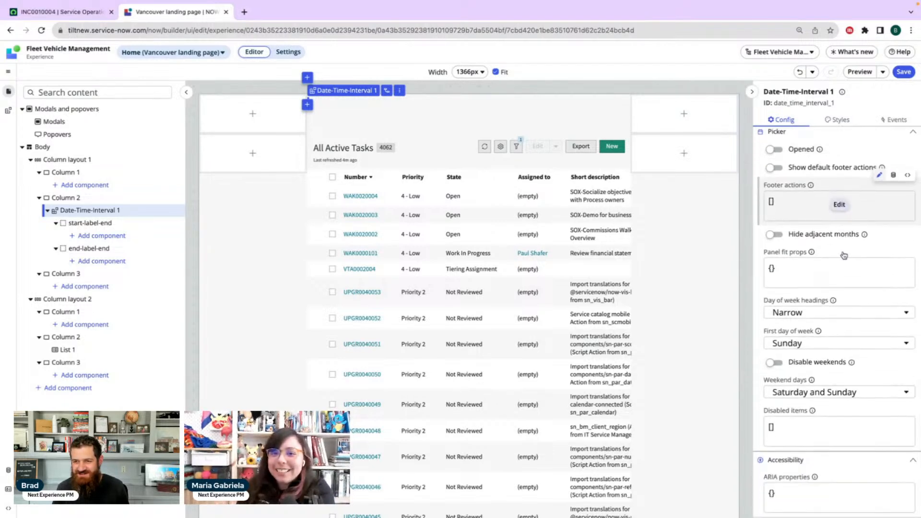
scroll(845, 254, up, 8)
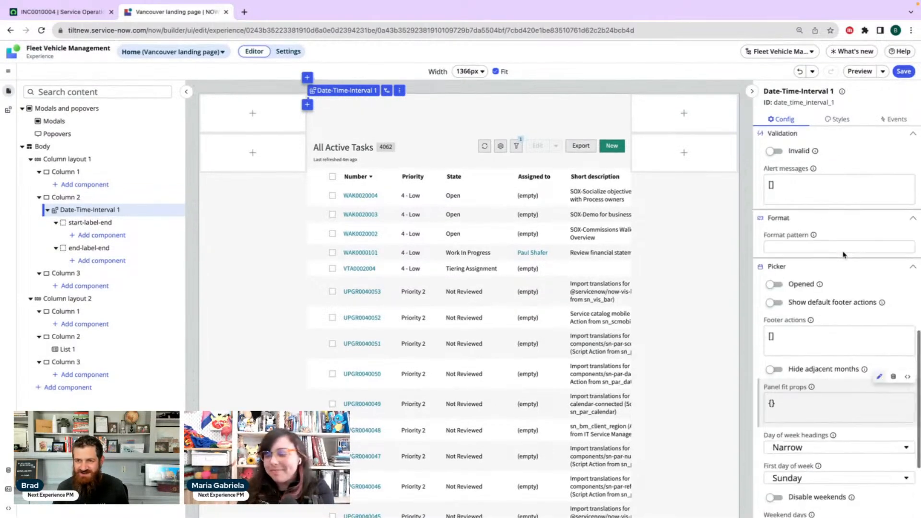
click(904, 73)
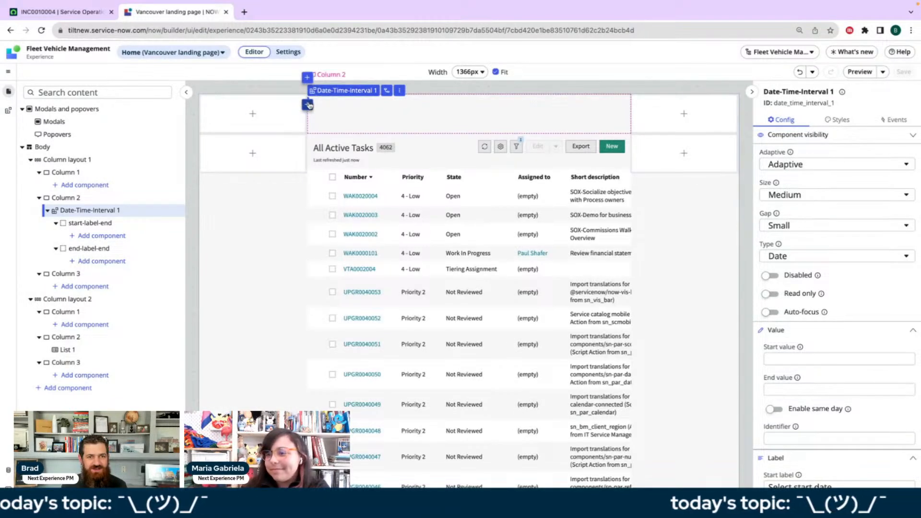
View the description, label and ID details of Date-Time-Interval 1, and close them without applying changes
click(842, 92)
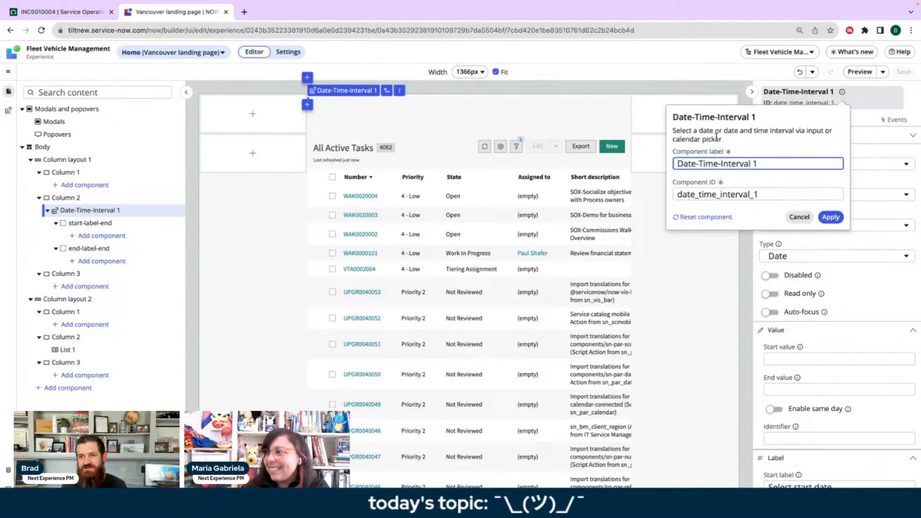
click(749, 141)
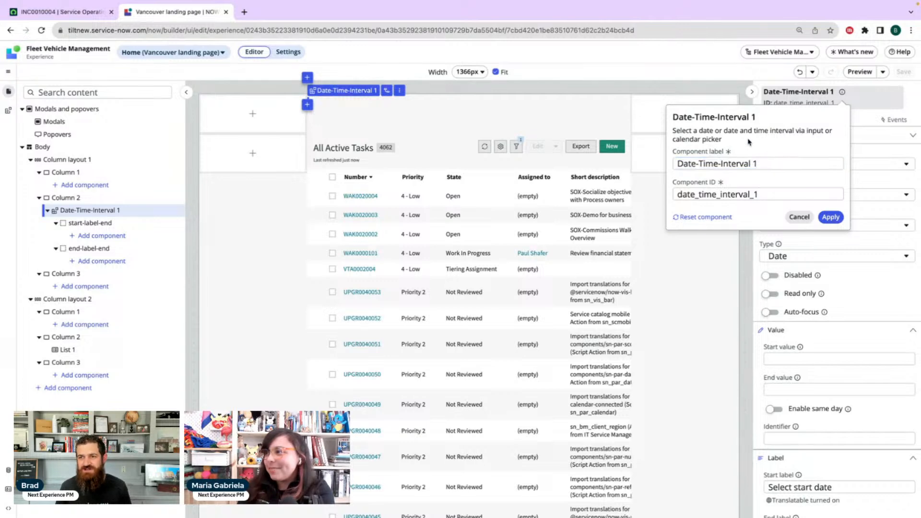
click(800, 218)
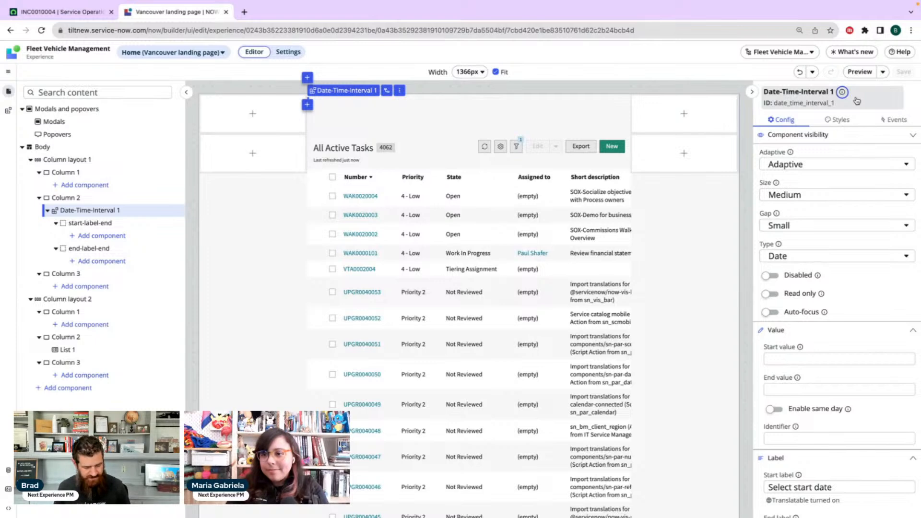
Reload the editor page, reselect Date-Time-Interval 1, and review its component details and configuration properties
key(super+r)
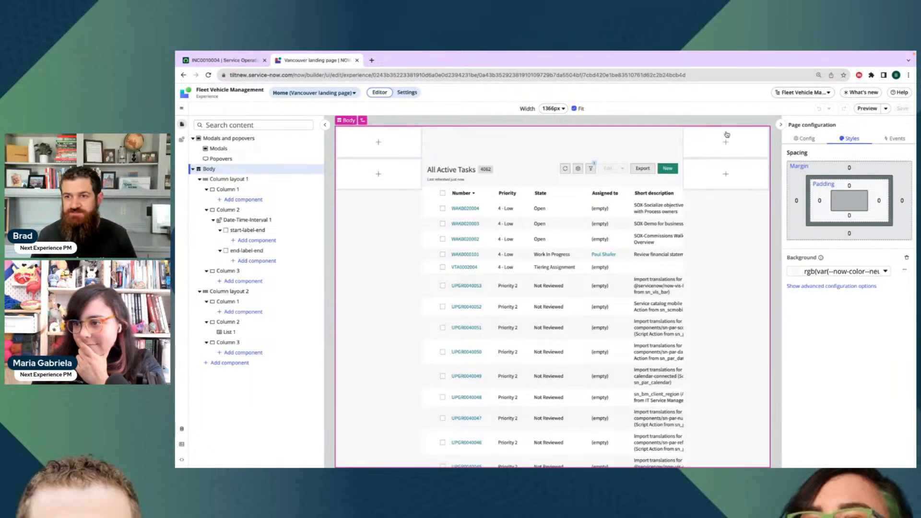
click(235, 221)
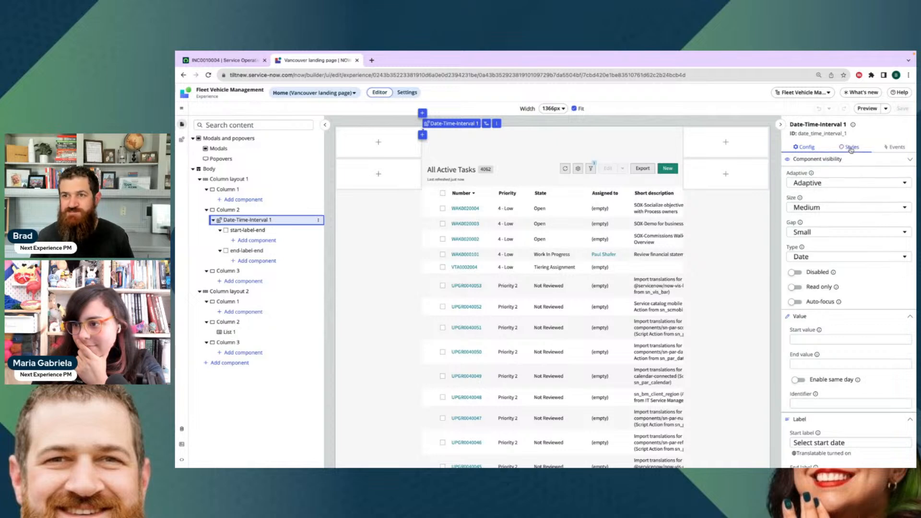
click(854, 126)
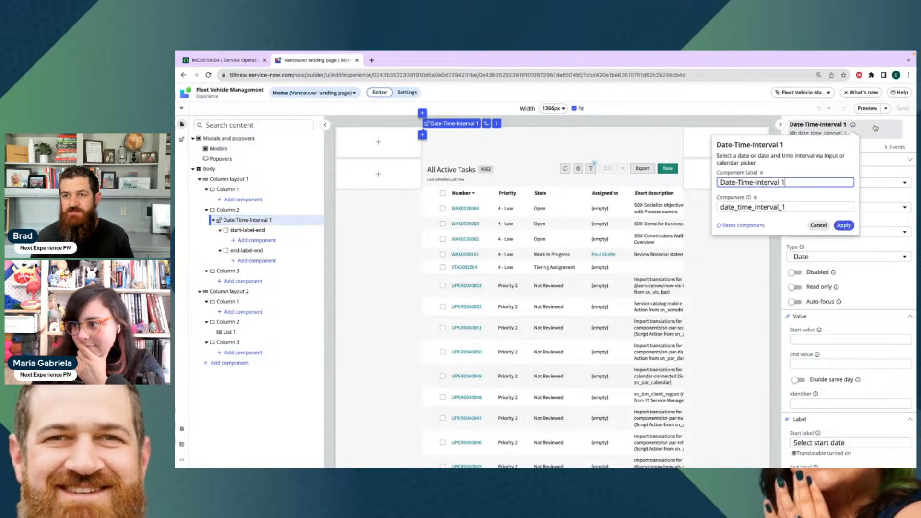
click(914, 136)
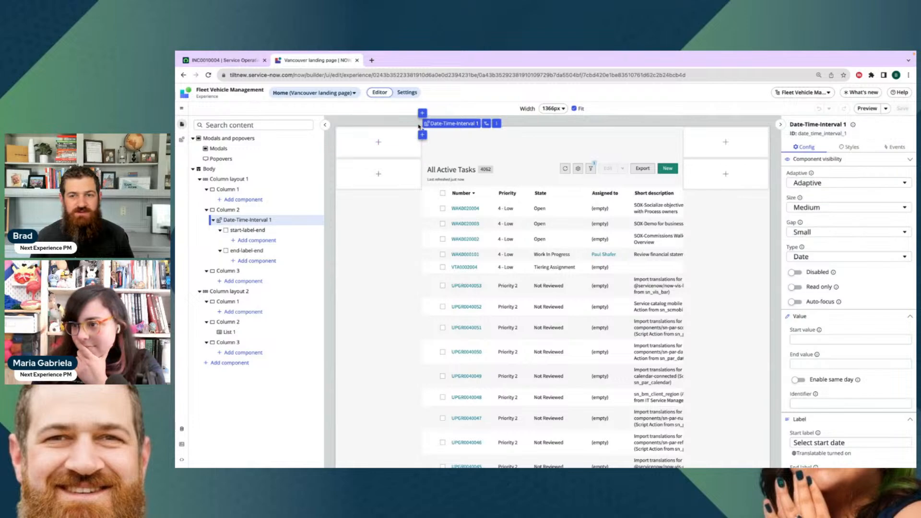
scroll(856, 252, down, 3)
scroll(852, 250, down, 10)
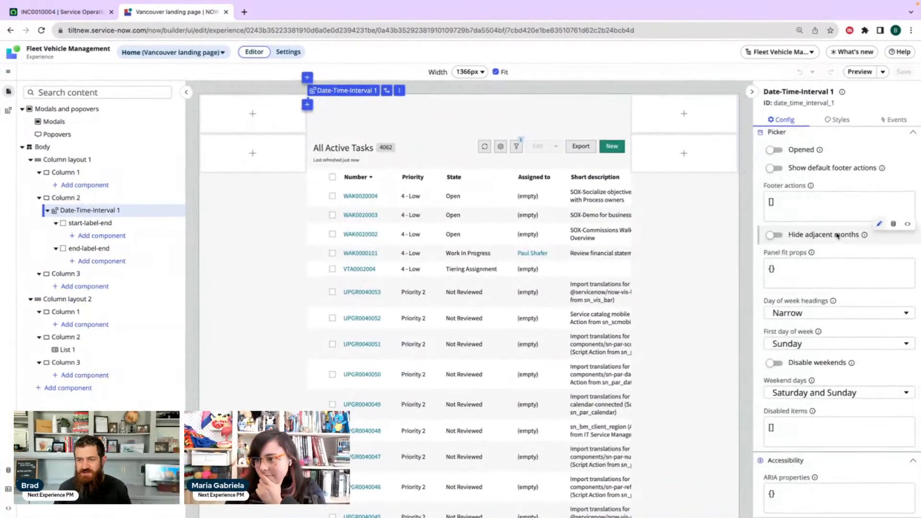
scroll(841, 235, up, 15)
Preview the saved page variant, dismiss the tip about viewing the experience two ways, and close the preview
click(860, 71)
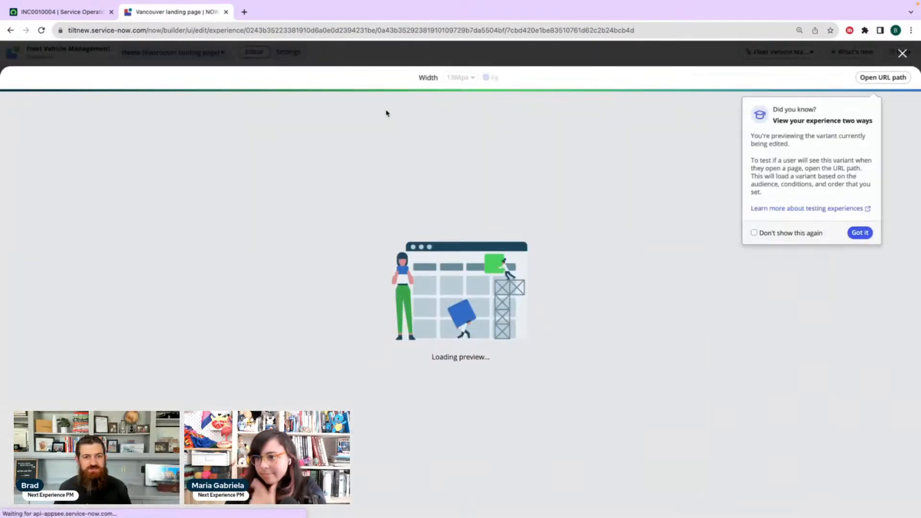
click(776, 233)
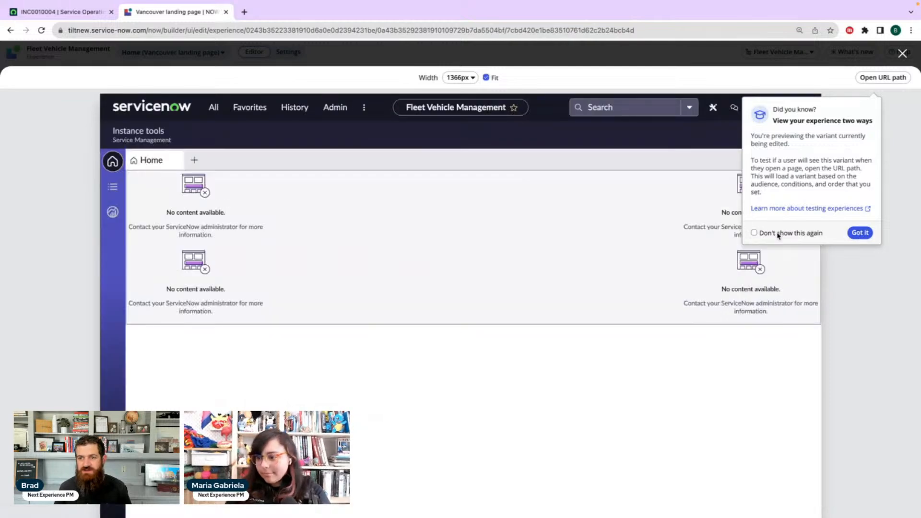
click(860, 233)
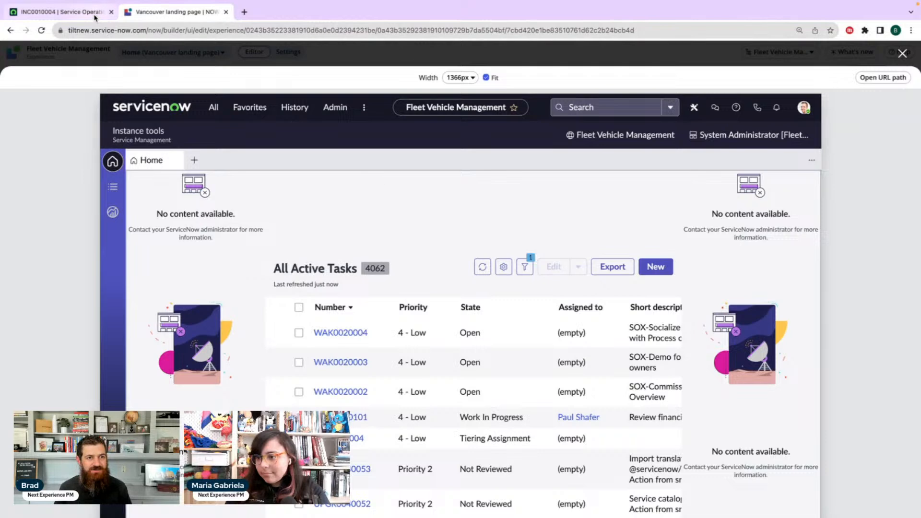
click(902, 54)
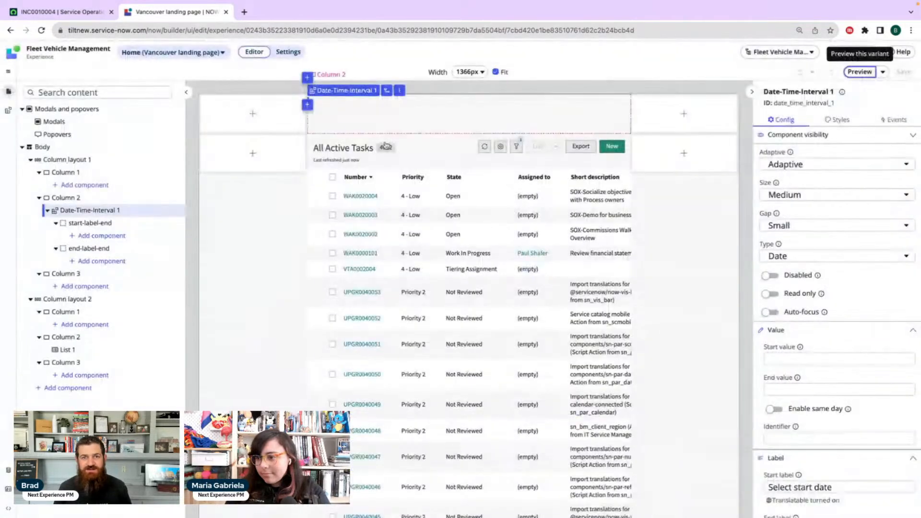
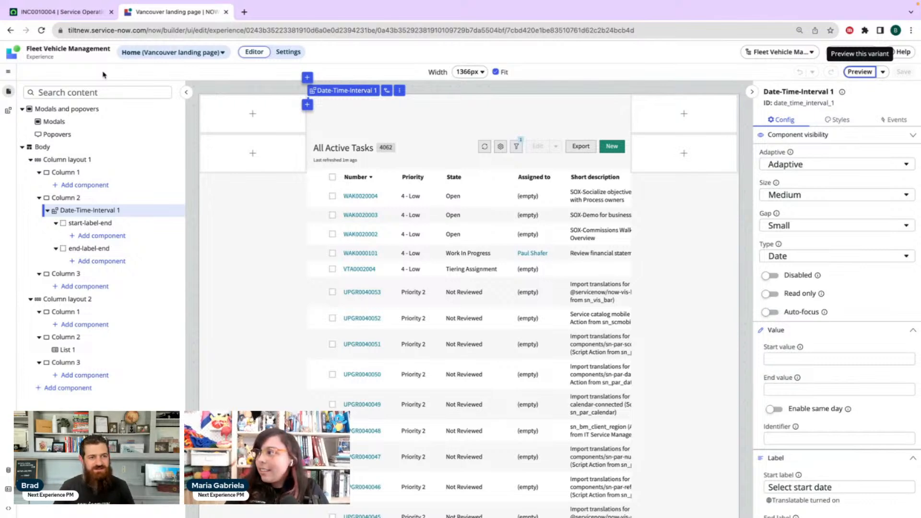
Delete Column layout 2 and the Date-Time-Interval 1 component from the page content
right_click(90, 300)
click(120, 376)
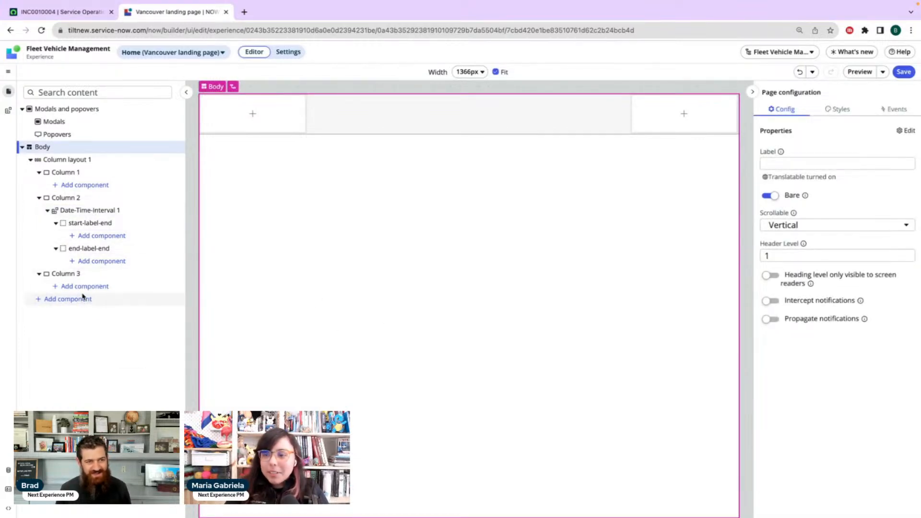
right_click(103, 211)
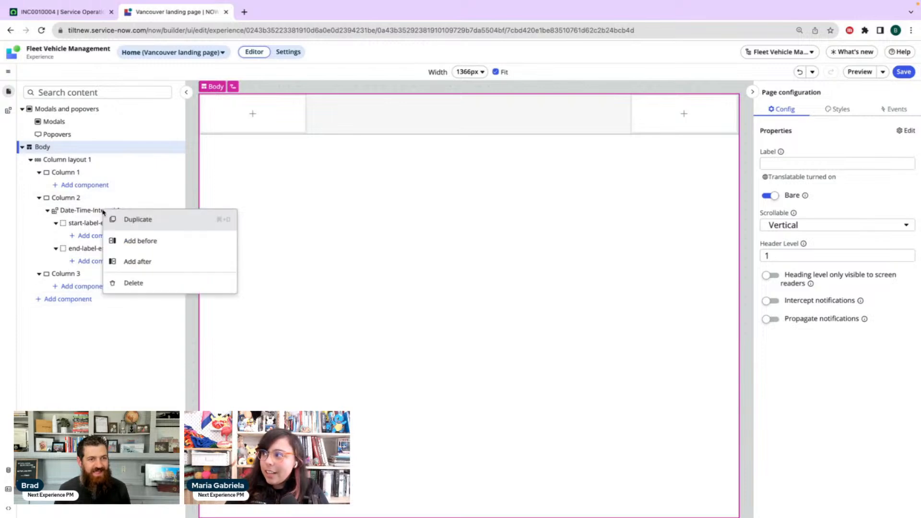
click(135, 283)
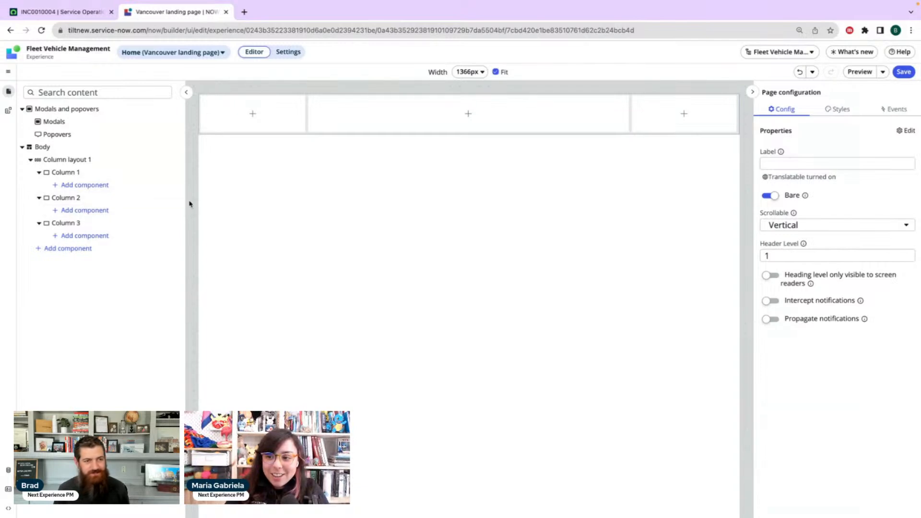
Add a Button component to Column 2 of Column layout 1
click(78, 214)
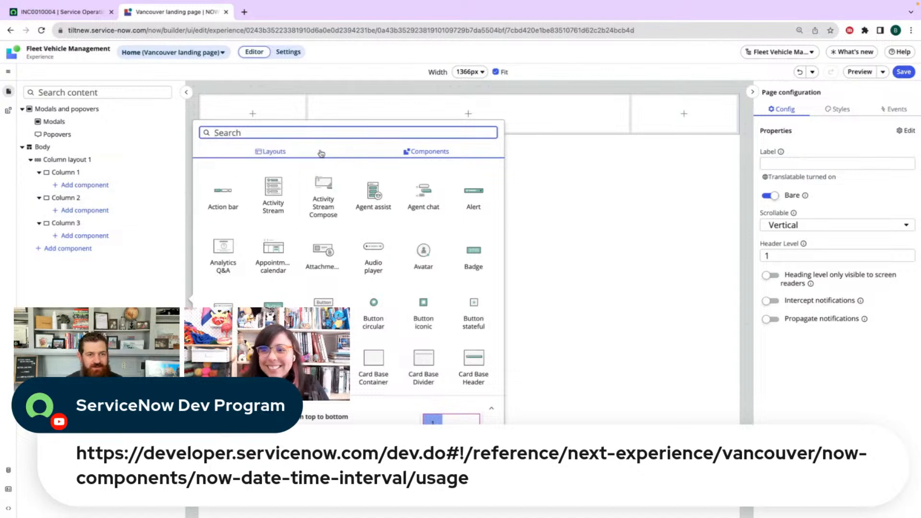
text(button)
key(BackSpace)
key(BackSpace)
key(BackSpace)
key(BackSpace)
key(BackSpace)
key(BackSpace)
scroll(373, 216, down, 2)
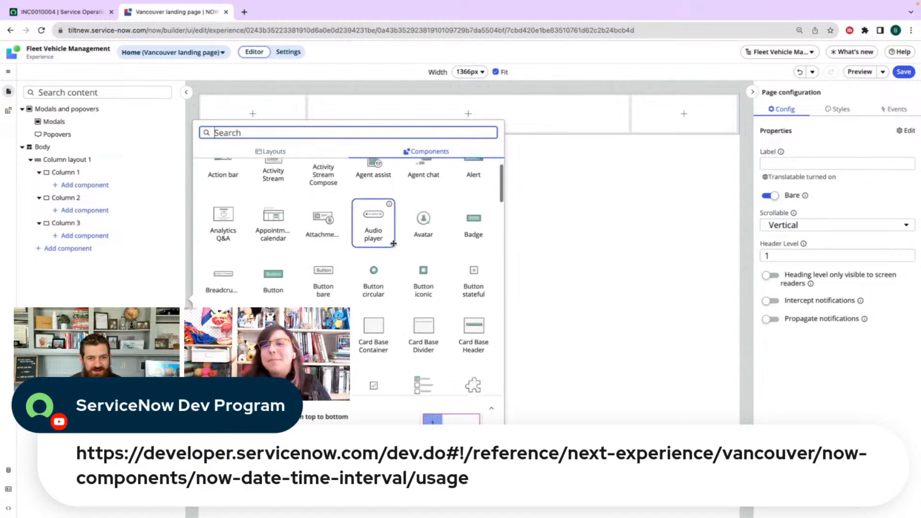
click(274, 266)
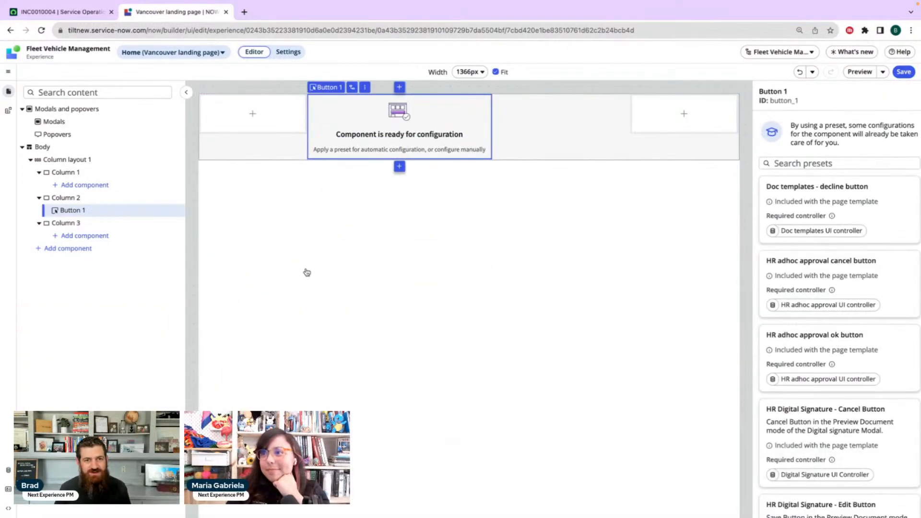
Center Column 2's contents using both its Align items and Justify content layout settings
click(73, 199)
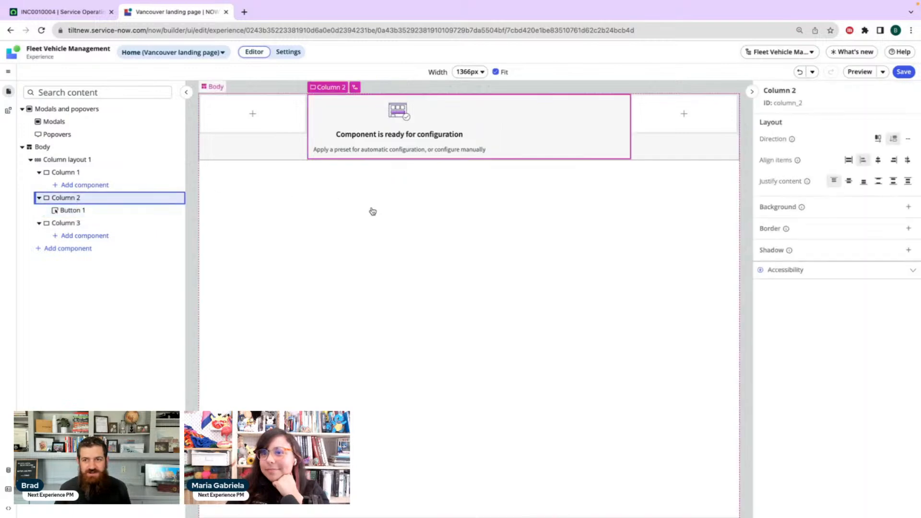
click(879, 162)
click(850, 184)
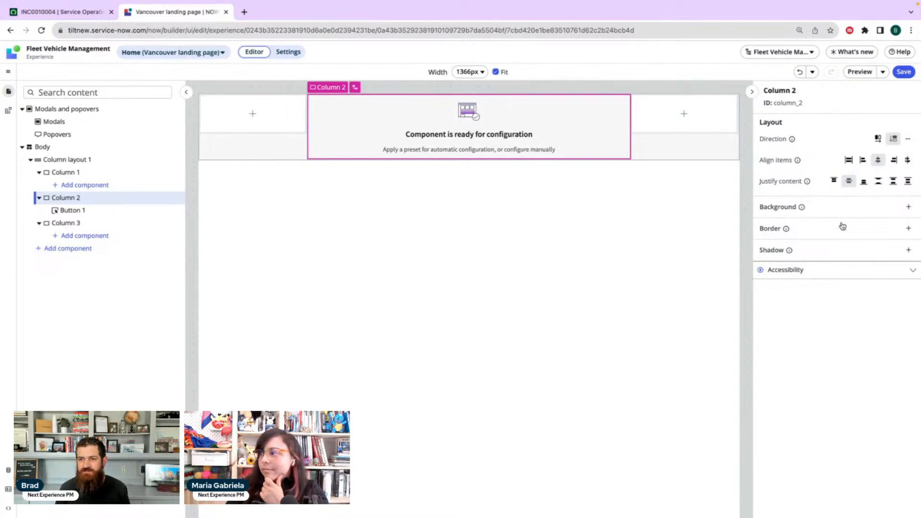
click(839, 273)
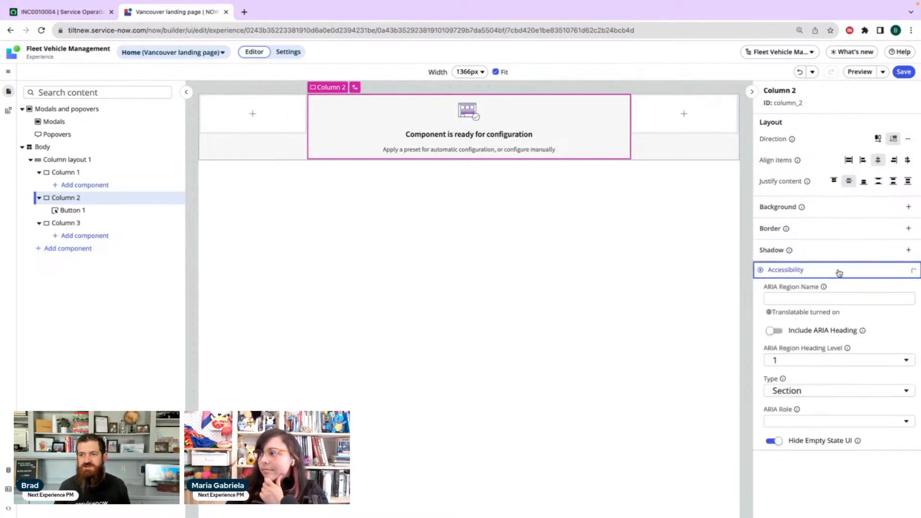
click(840, 272)
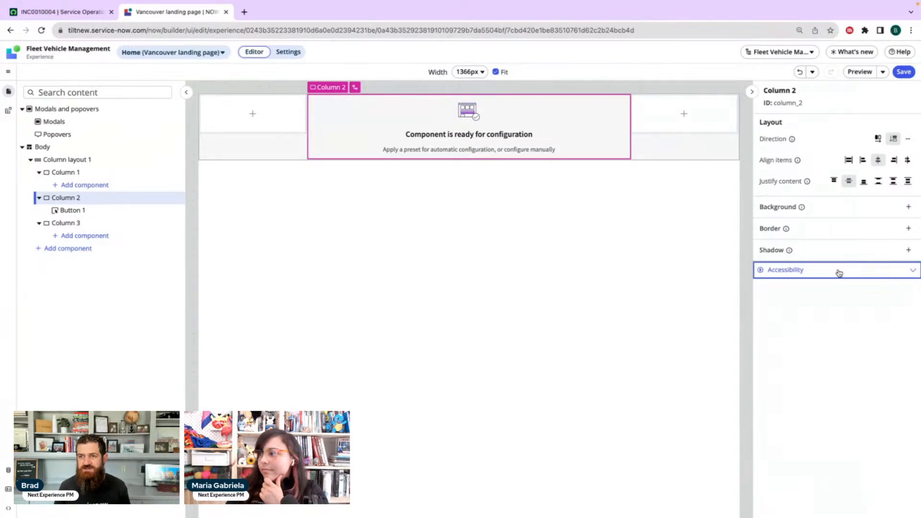
Choose the None preset for Button 1 so the component is configured manually
click(92, 212)
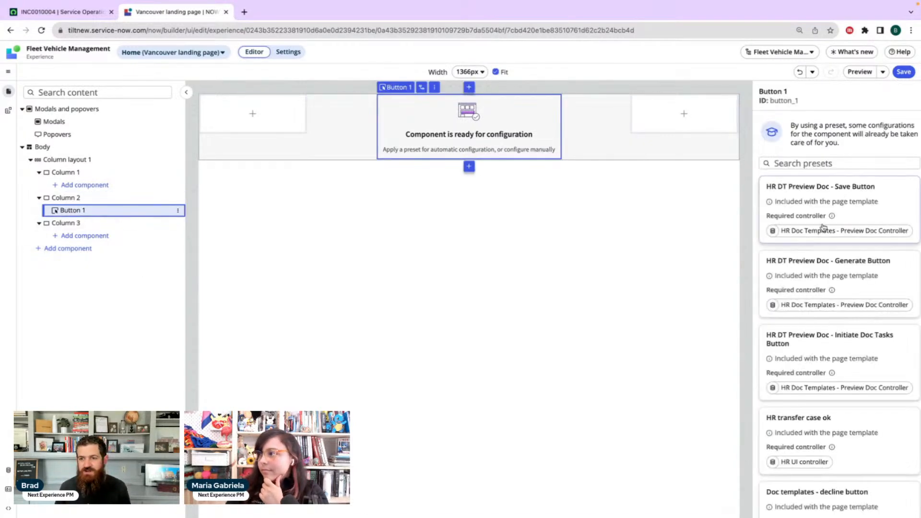
scroll(826, 225, down, 10)
scroll(825, 225, up, 10)
scroll(824, 227, down, 5)
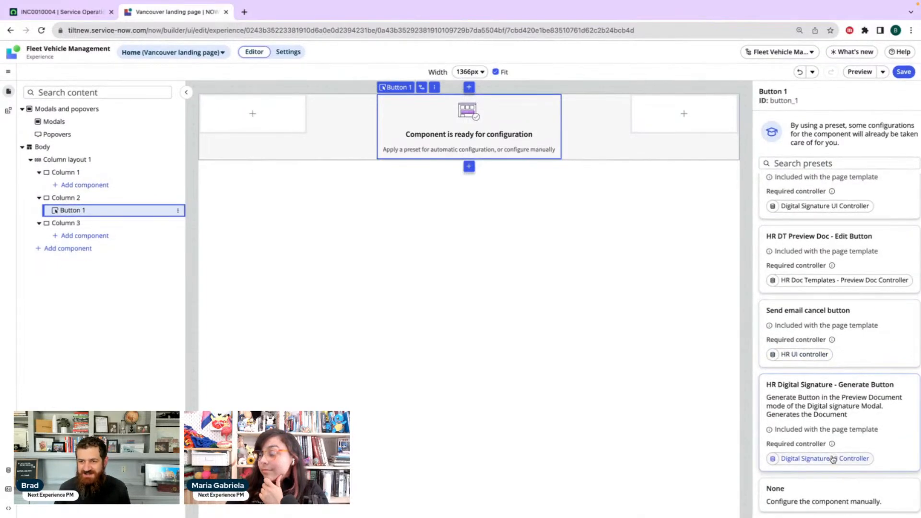
click(816, 500)
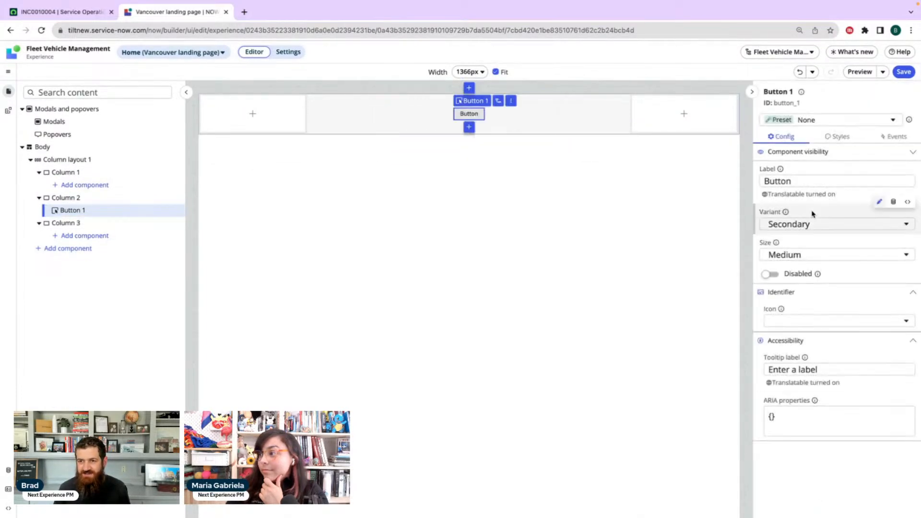
Set the label of Button 1 to "Popover?"
double_click(818, 180)
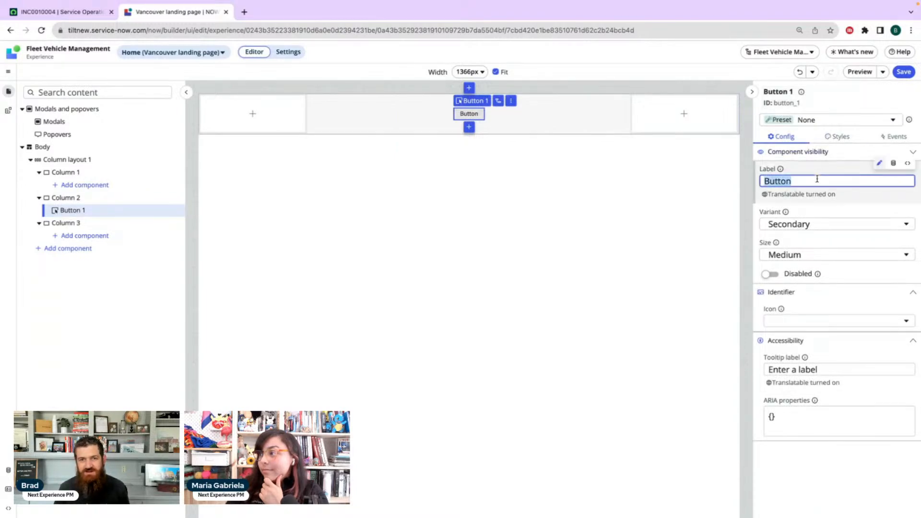
text(Po)
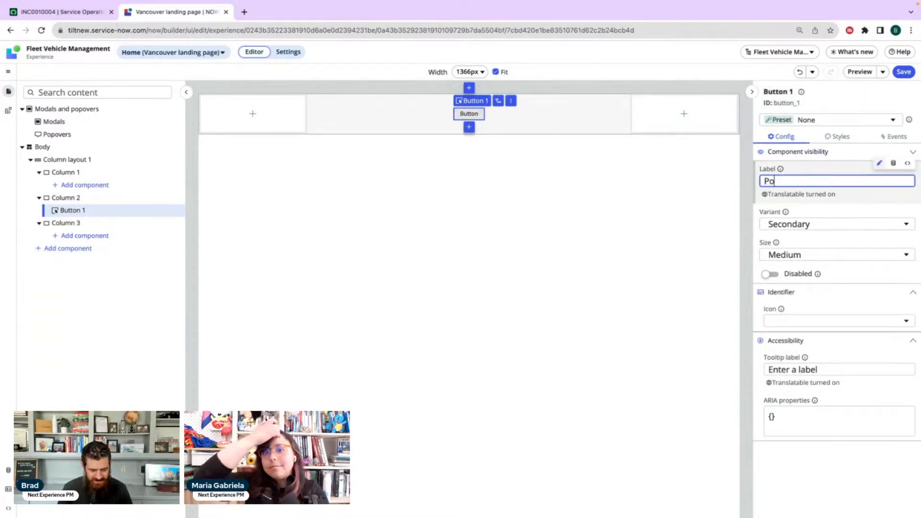
text(pover?)
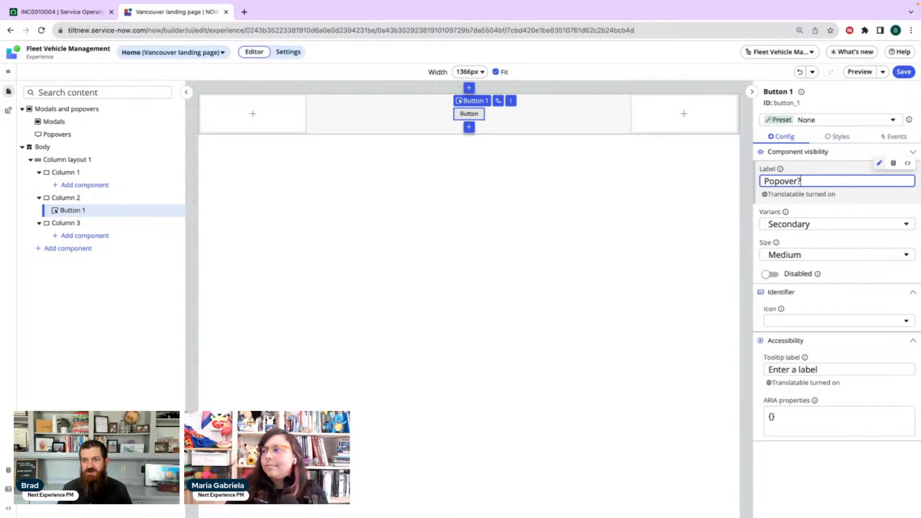
click(851, 207)
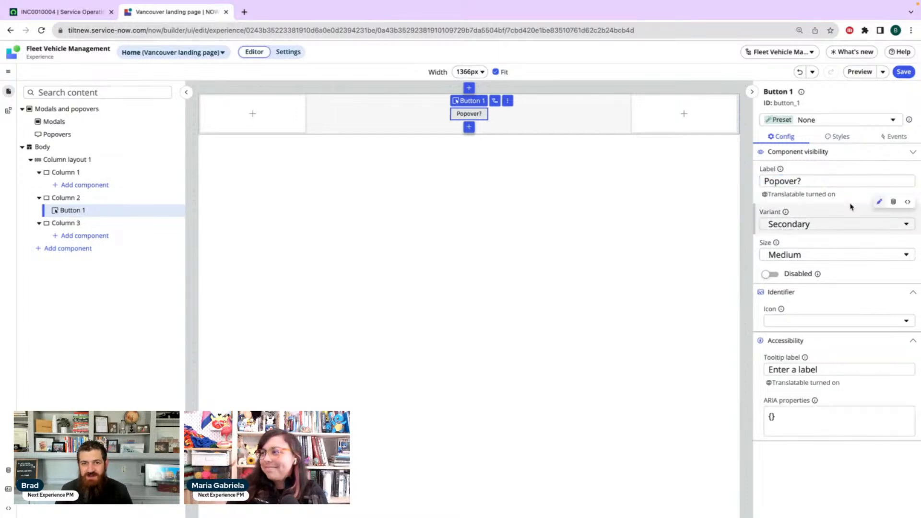
Set Button 1's variant to Primary and its size to Large, and collapse its Identifier section
click(831, 227)
click(823, 238)
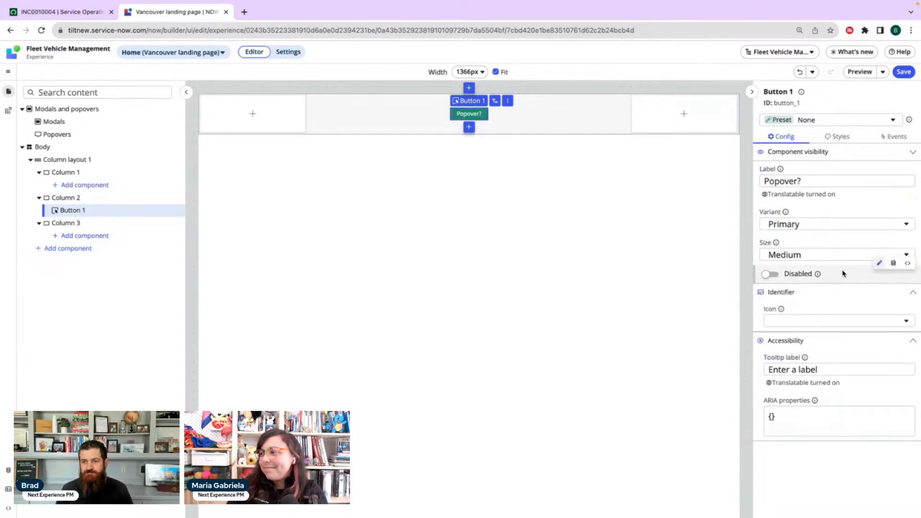
click(843, 255)
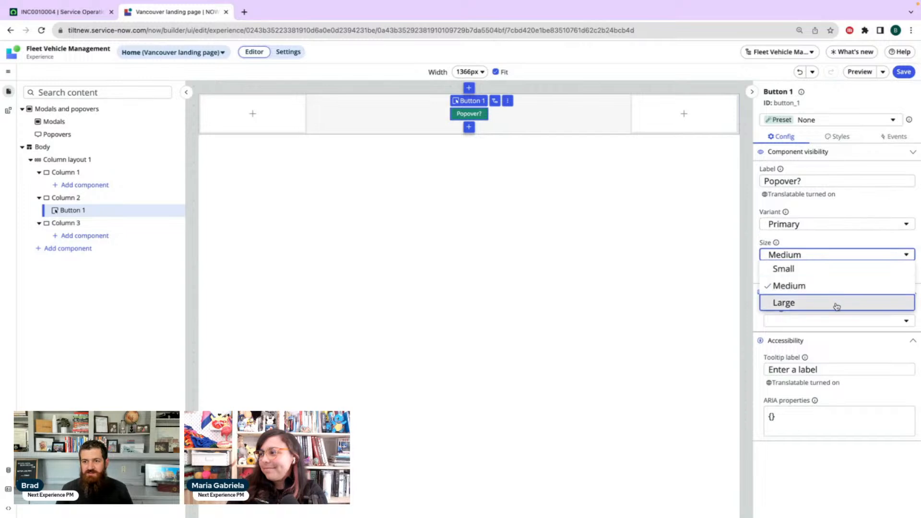
click(837, 306)
click(840, 293)
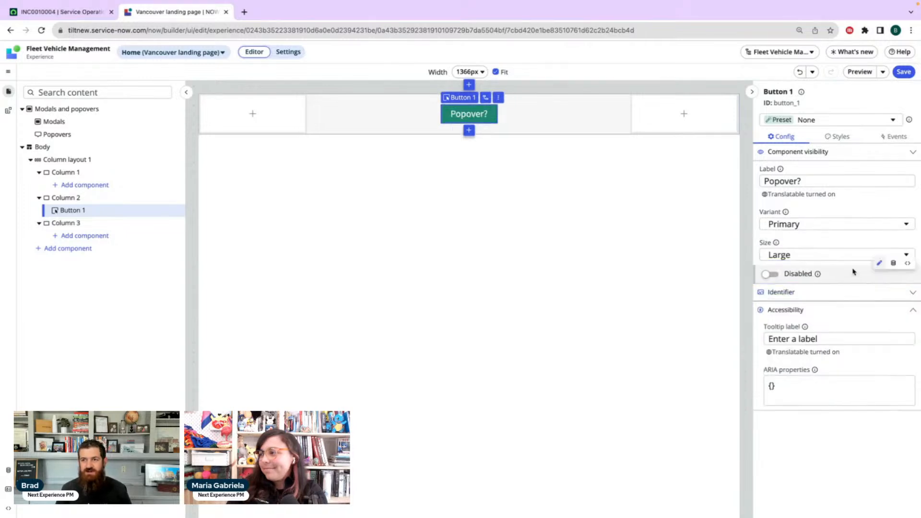
Add a Custom popover to the page's Popovers
mouse_move(52, 133)
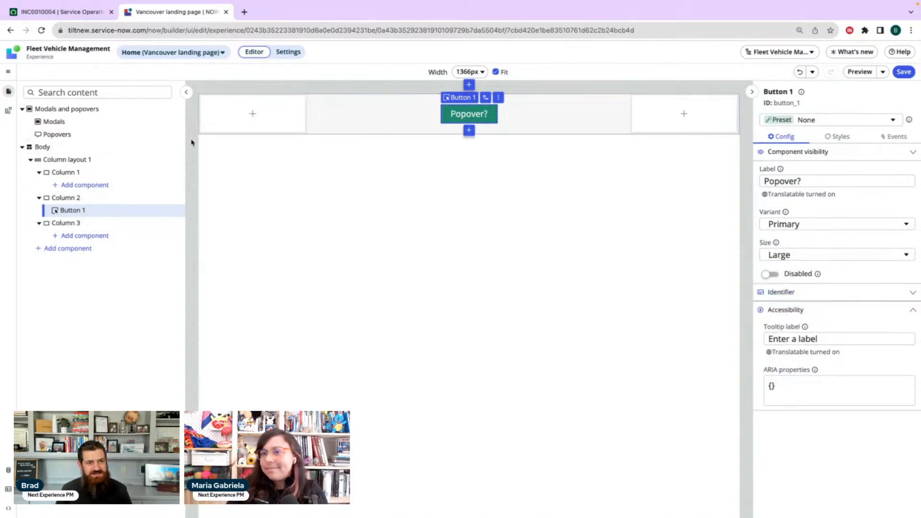
click(178, 136)
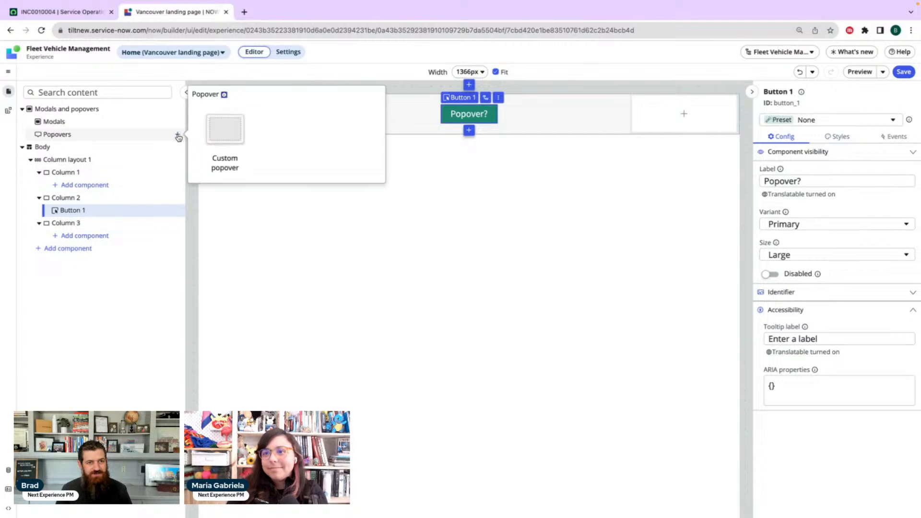
click(224, 134)
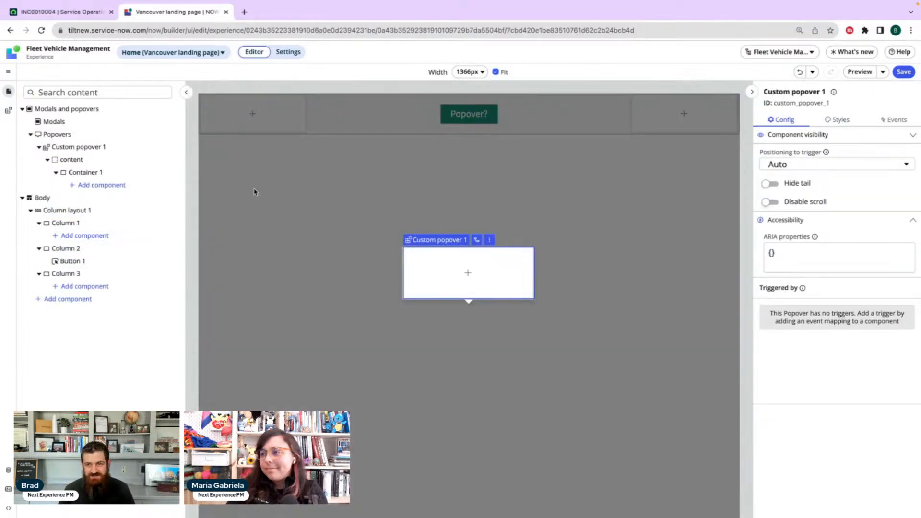
Add a Button component to Container 1 inside the custom popover
click(471, 274)
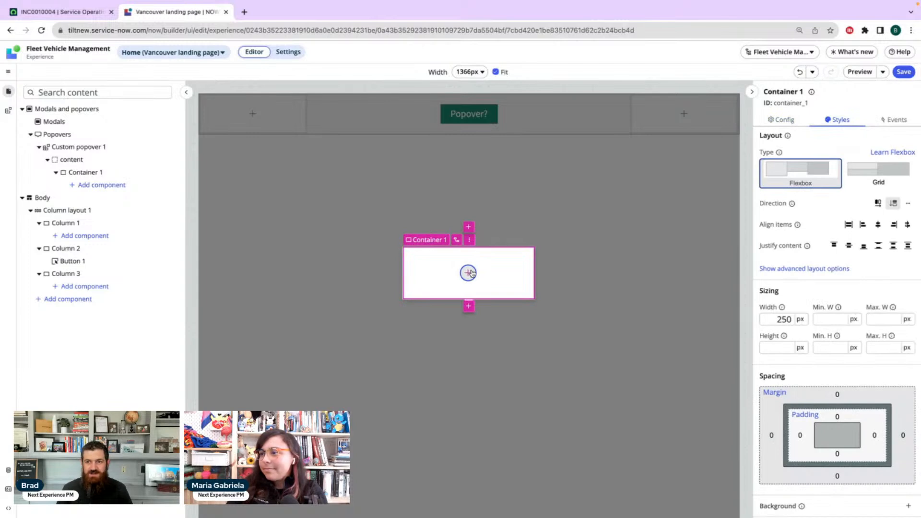
click(468, 273)
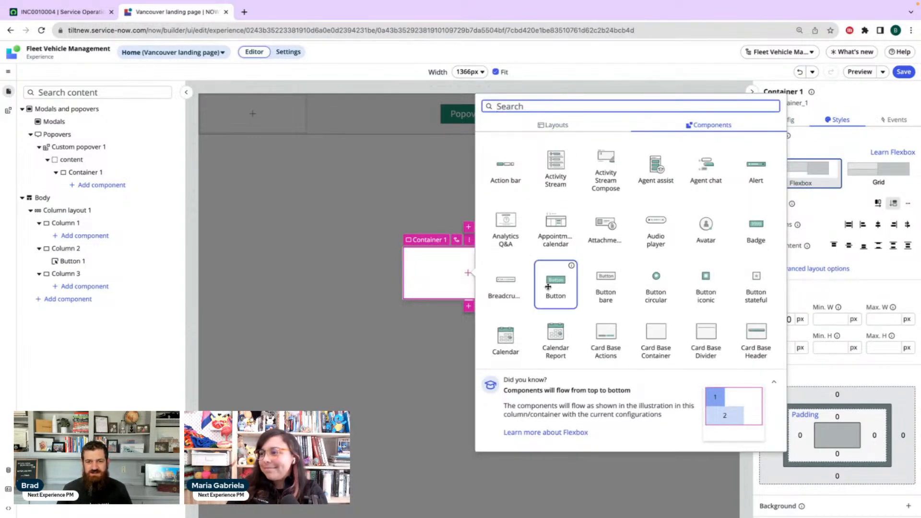
scroll(656, 283, down, 2)
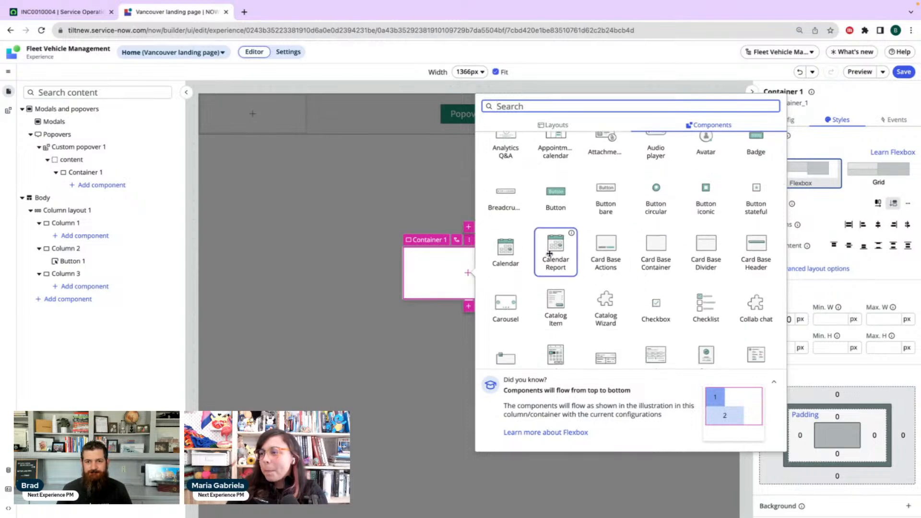
scroll(550, 253, up, 1)
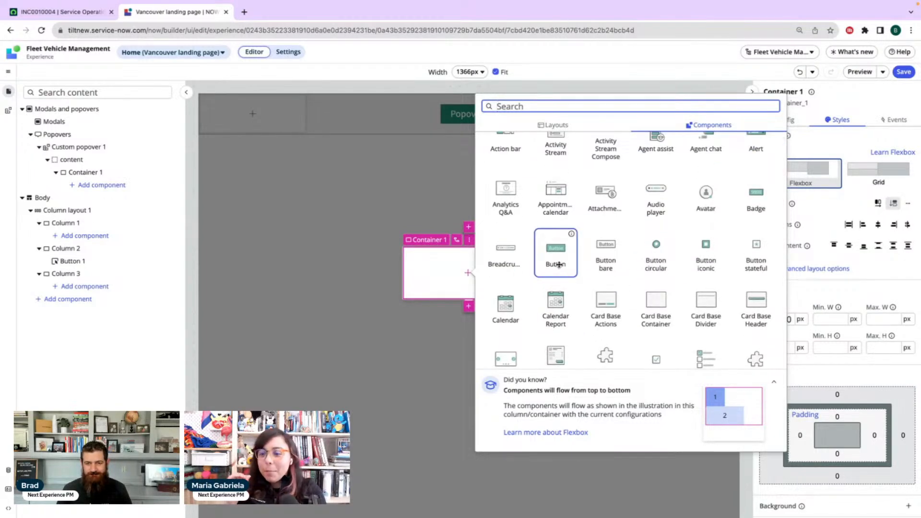
click(557, 253)
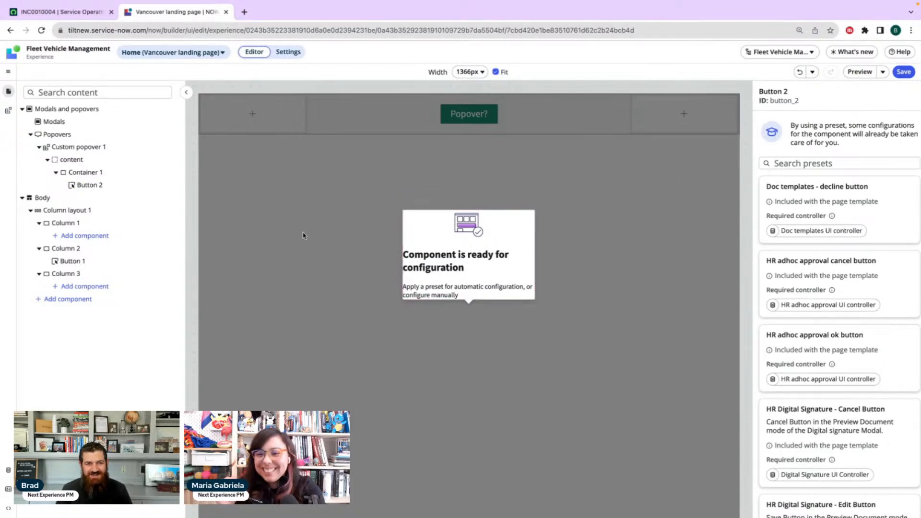
Choose the None preset for Button 2 in the popover and label it "Close Popover"
click(79, 262)
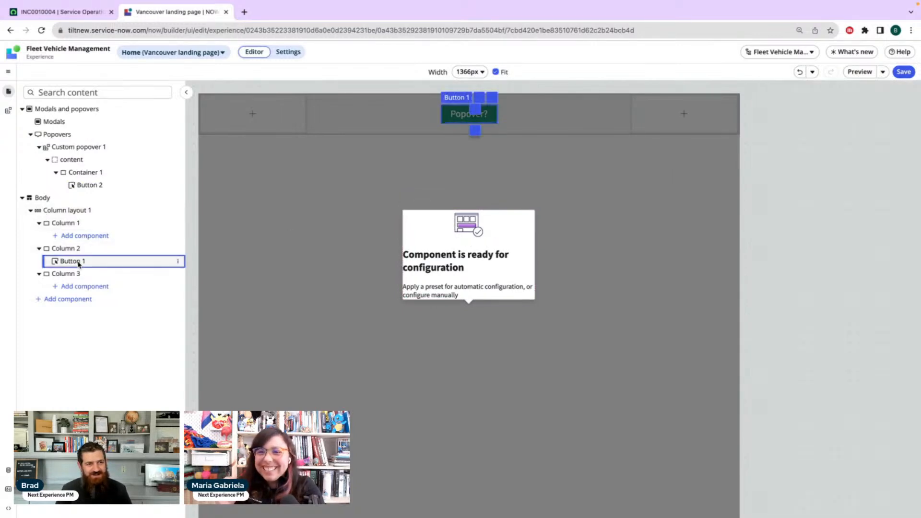
click(83, 186)
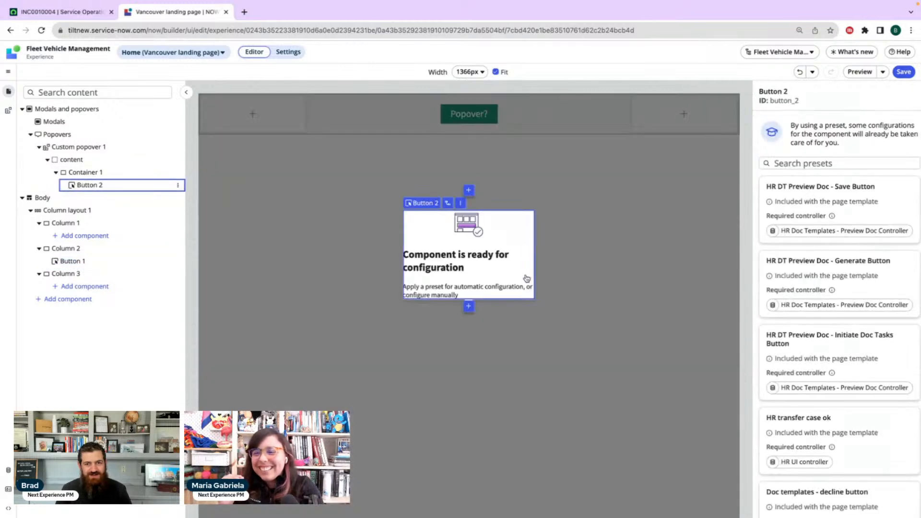
scroll(827, 251, down, 15)
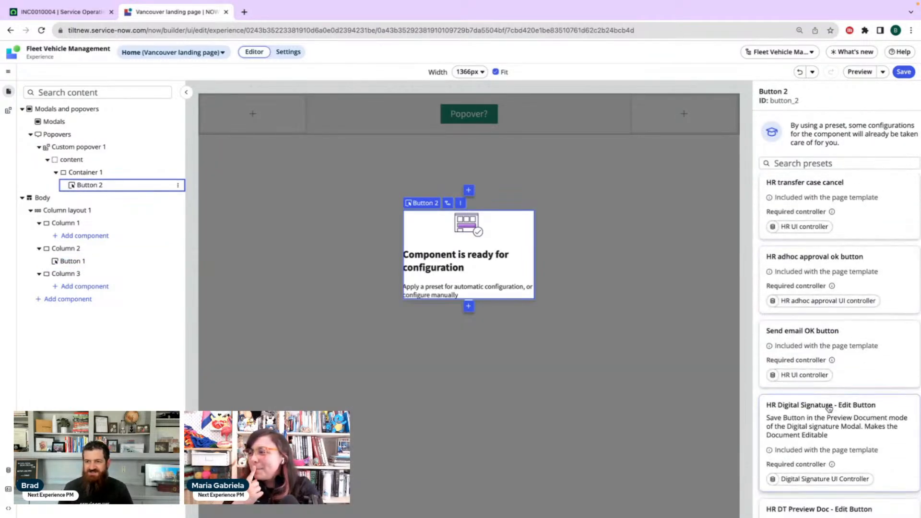
click(829, 501)
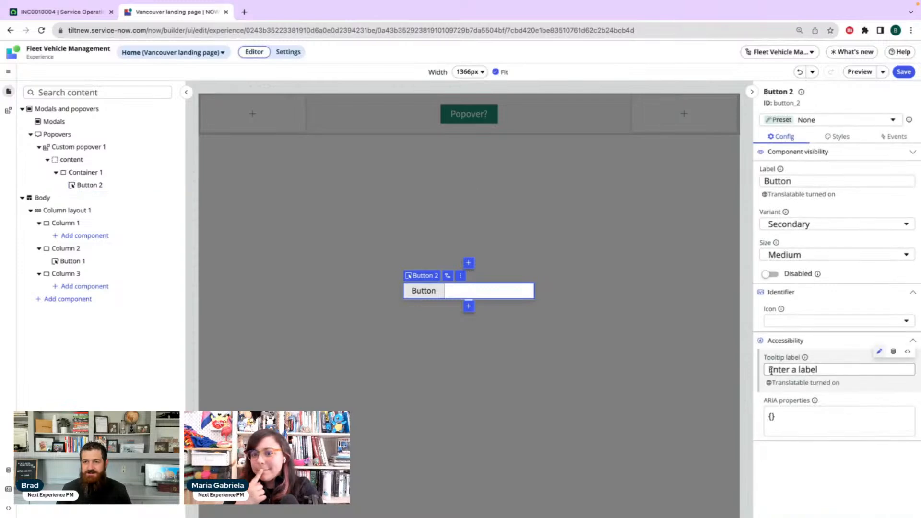
double_click(815, 182)
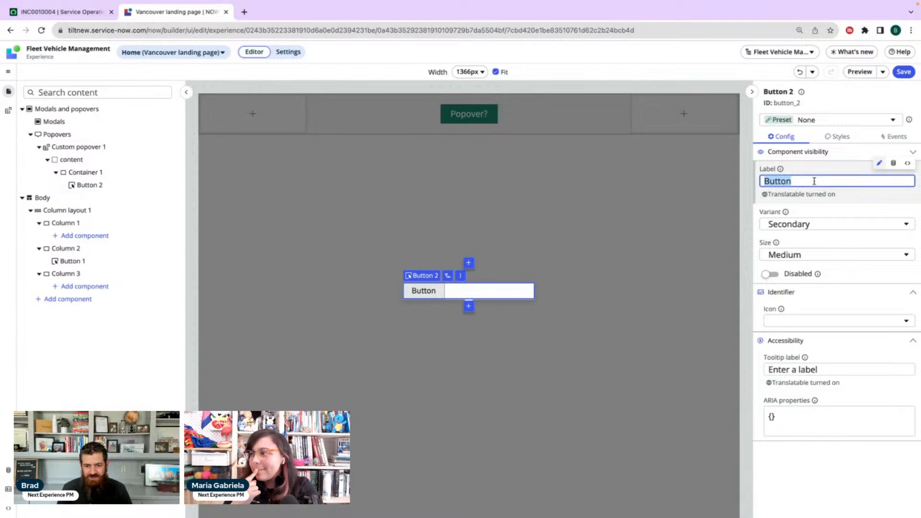
text(Close Popover)
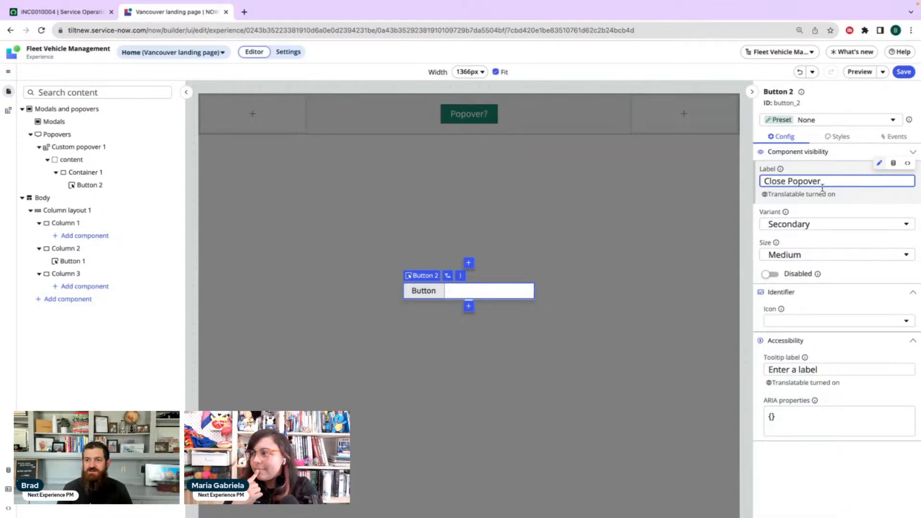
click(832, 212)
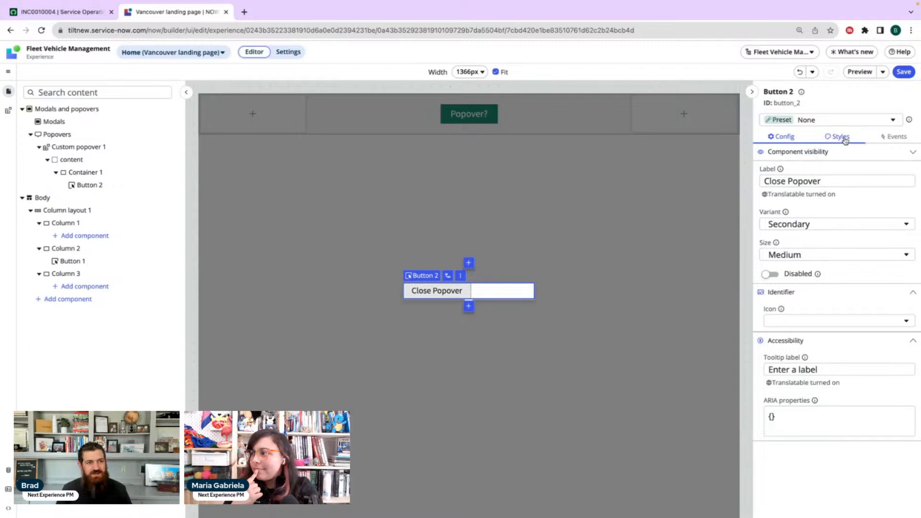
Center Container 1's contents in the custom popover by setting both Align items and Justify content to Center
click(94, 171)
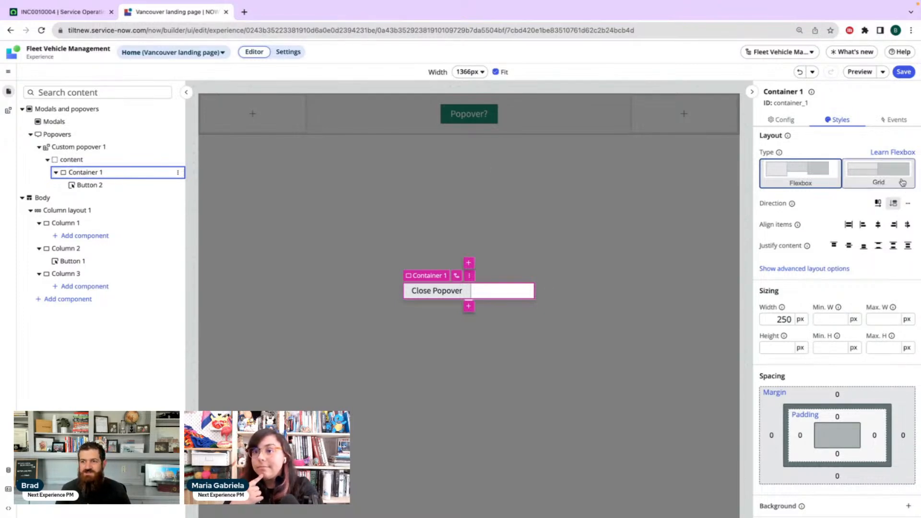
click(878, 225)
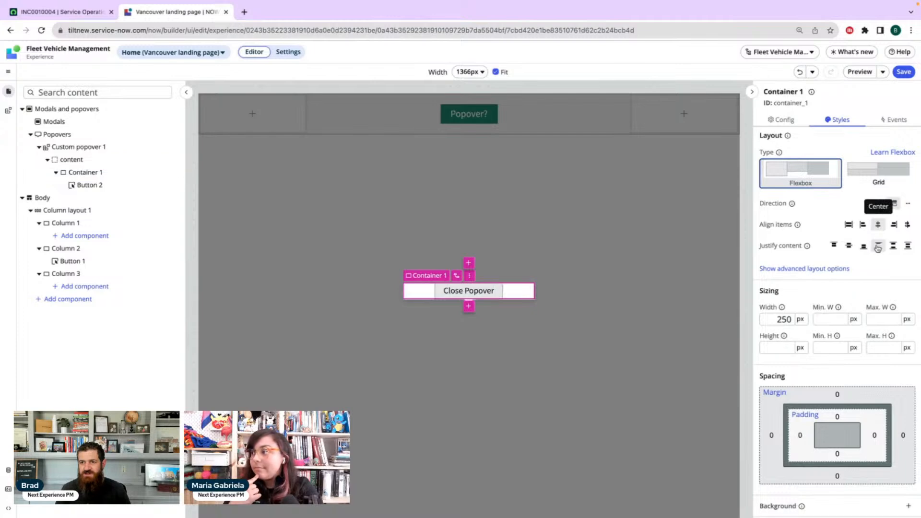
click(849, 246)
Set the padding of Container 1 to L on all sides
scroll(854, 311, down, 1)
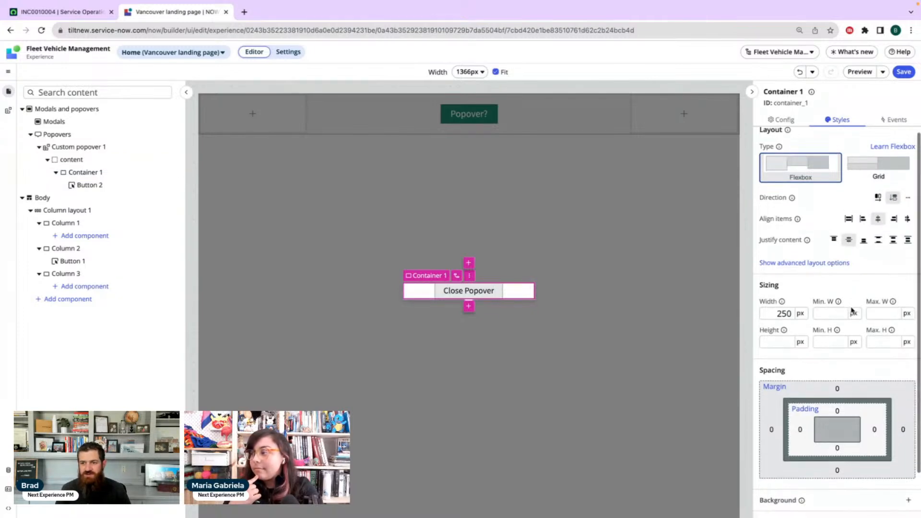
click(836, 407)
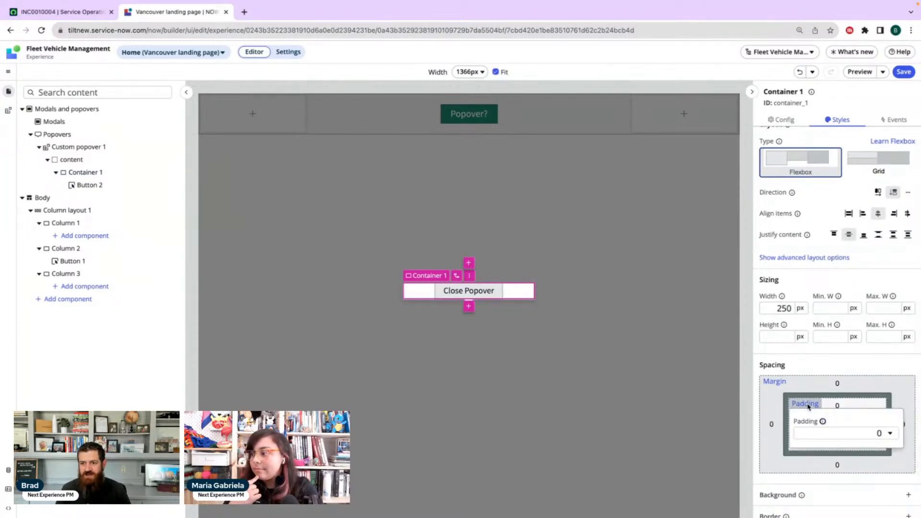
click(821, 434)
click(824, 325)
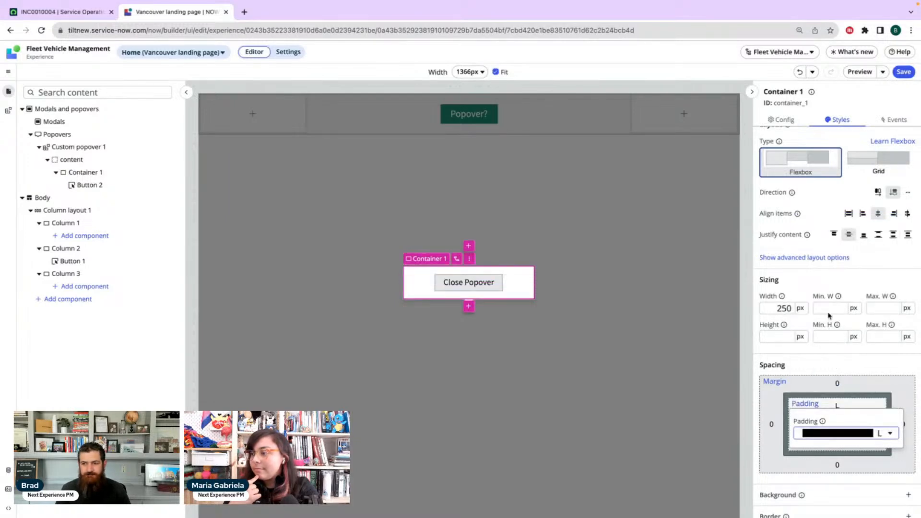
click(822, 274)
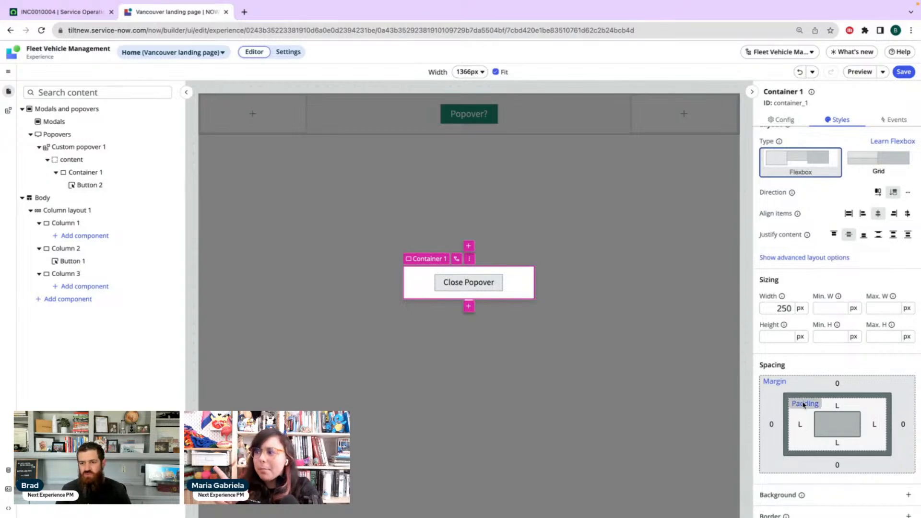
Set Container 1's margin to 3XL on all sides and add a background color to it
click(778, 382)
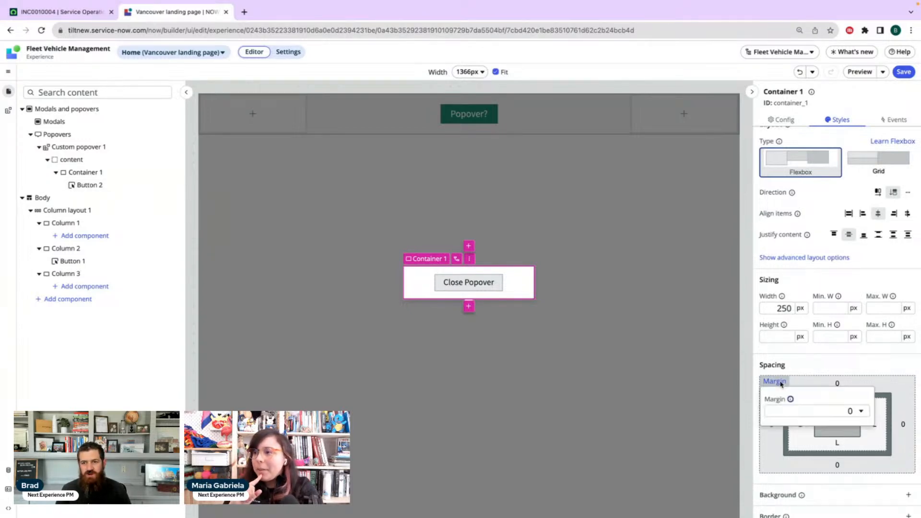
click(814, 412)
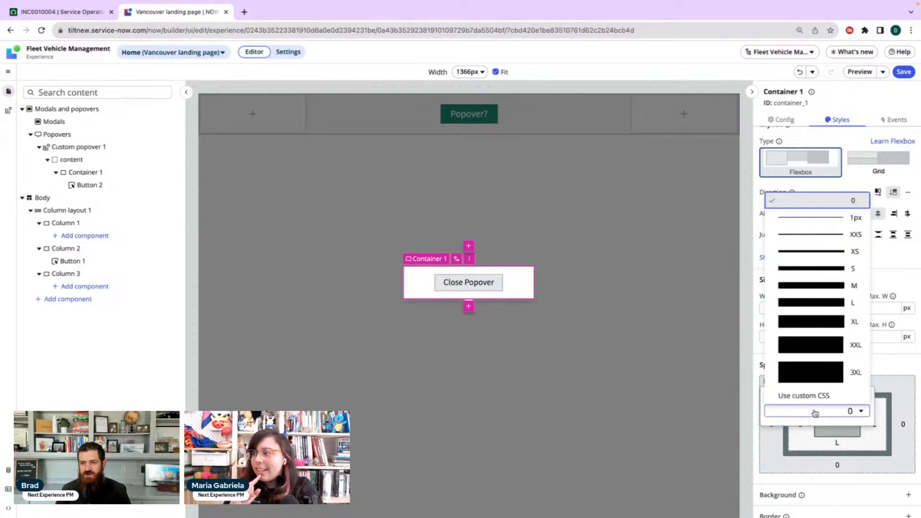
click(810, 375)
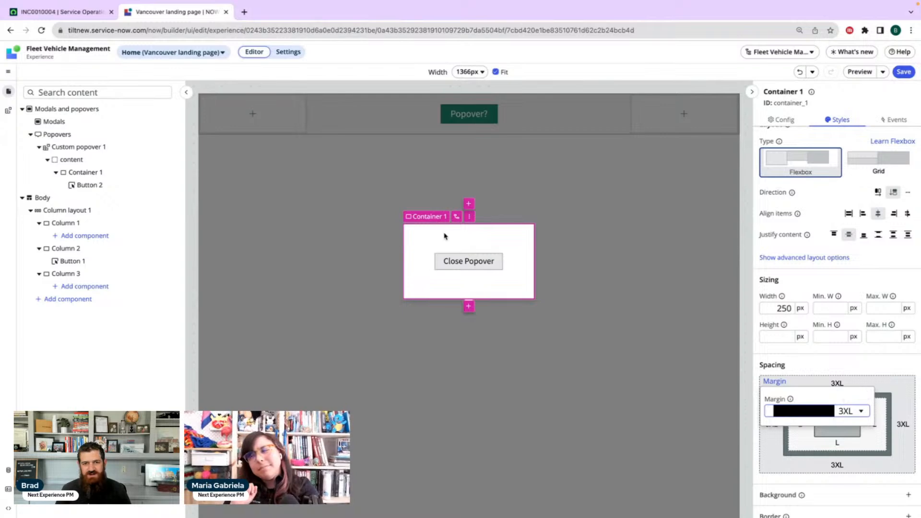
click(844, 366)
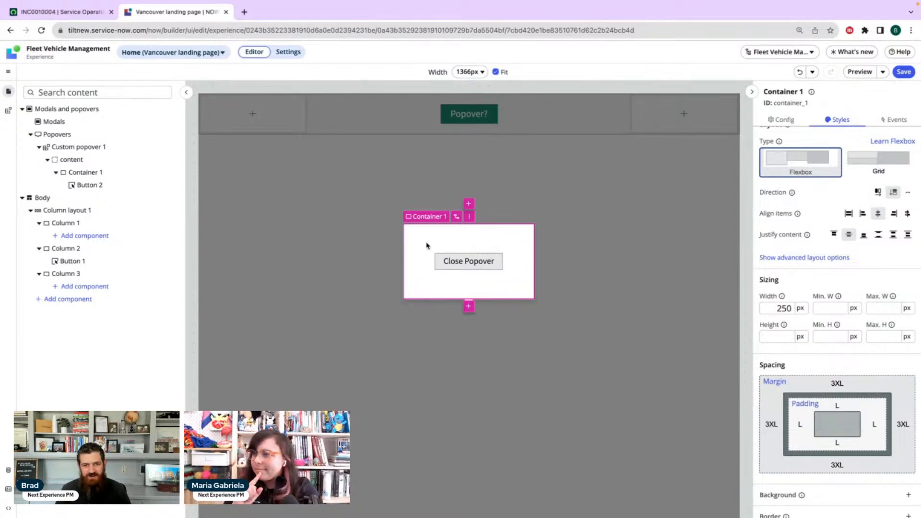
scroll(795, 356, down, 1)
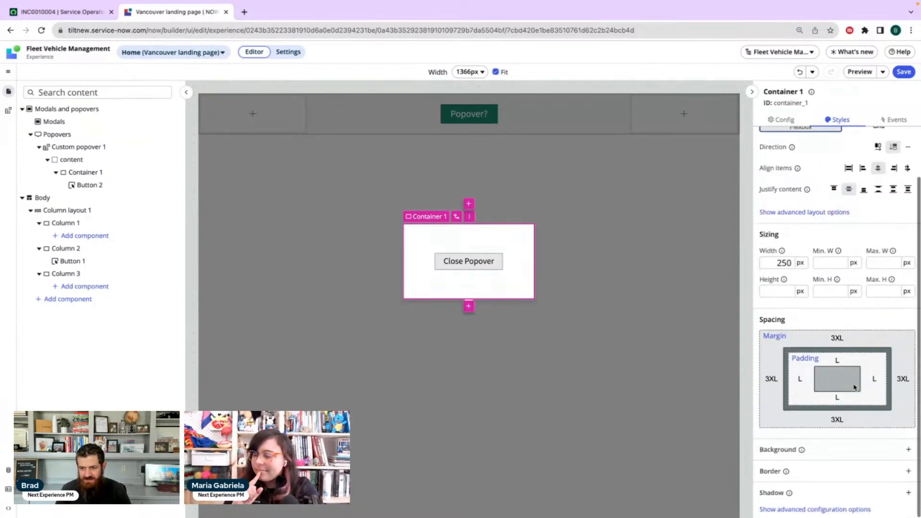
click(861, 456)
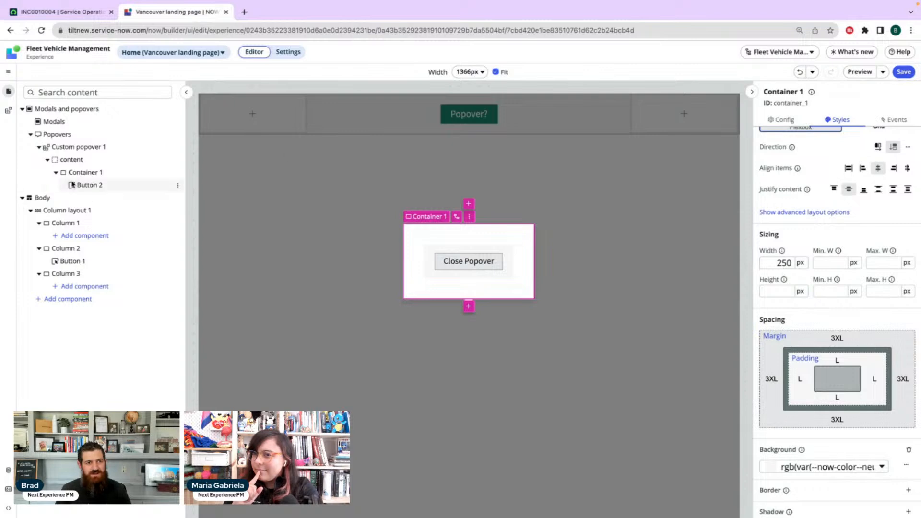
click(88, 186)
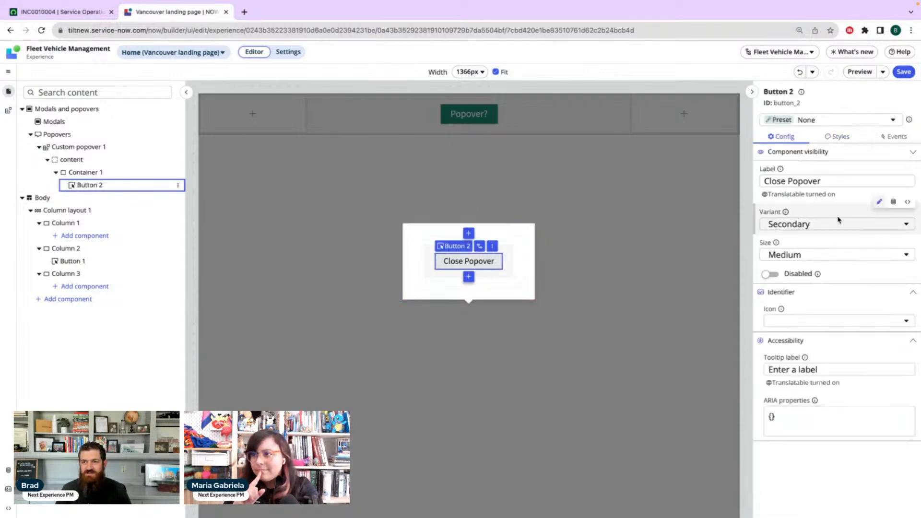
click(894, 136)
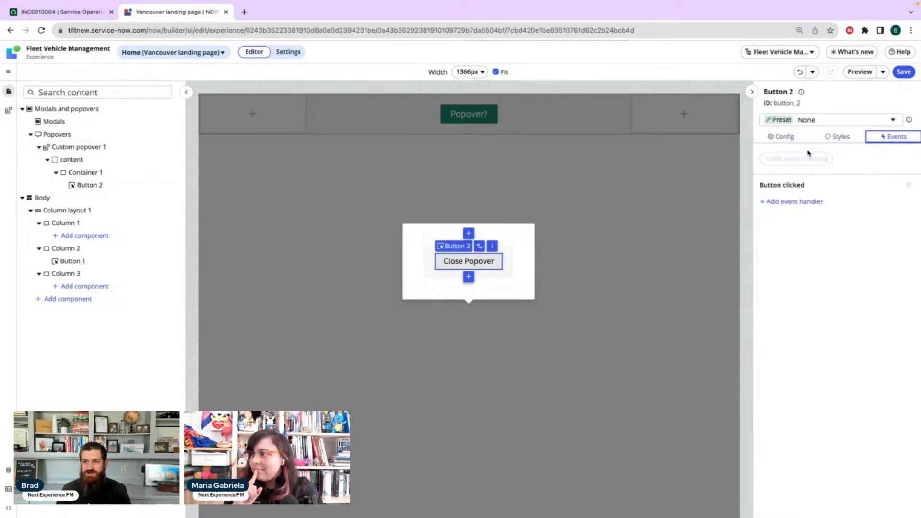
click(793, 201)
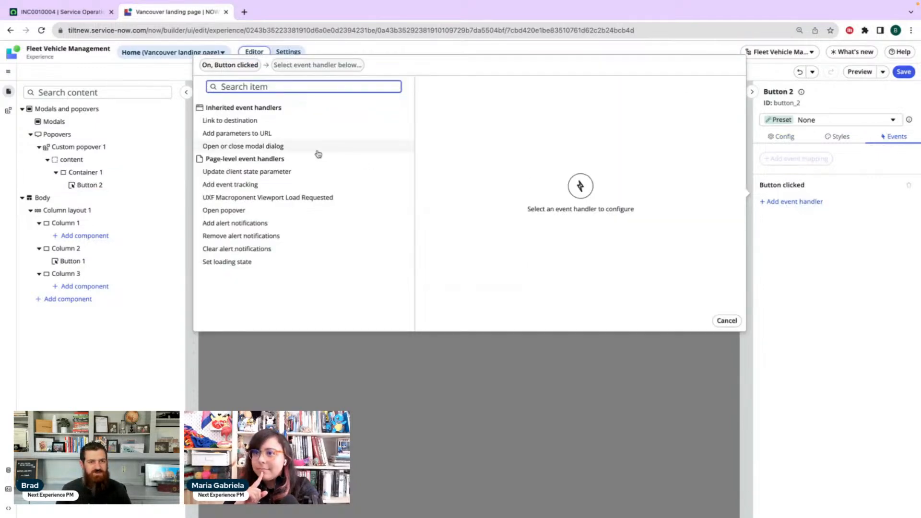
click(254, 214)
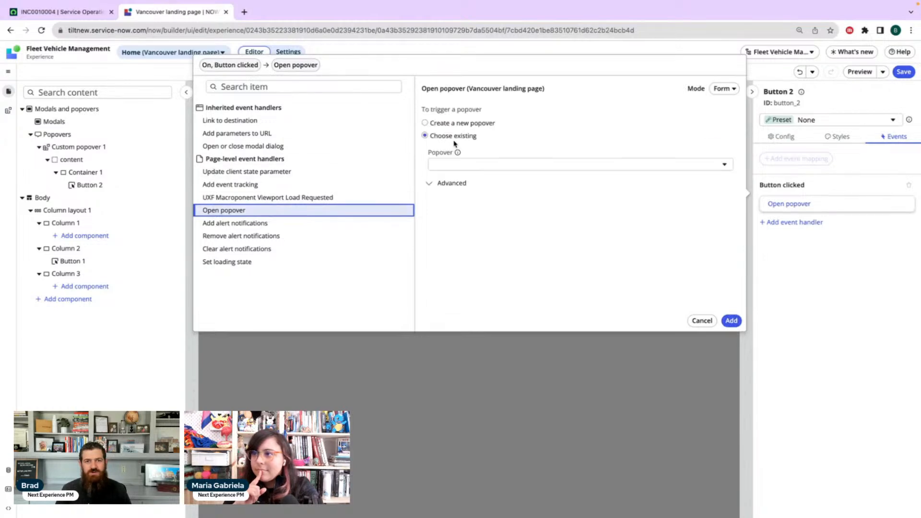
click(461, 164)
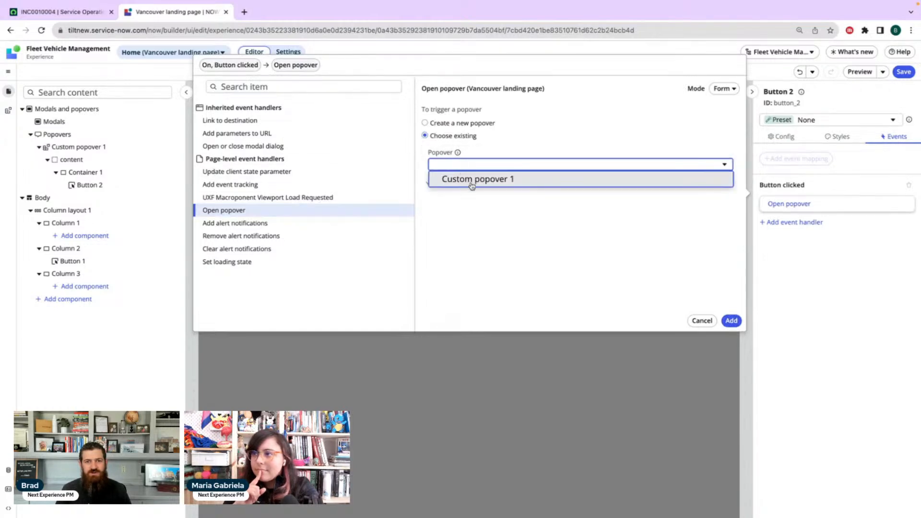
click(474, 180)
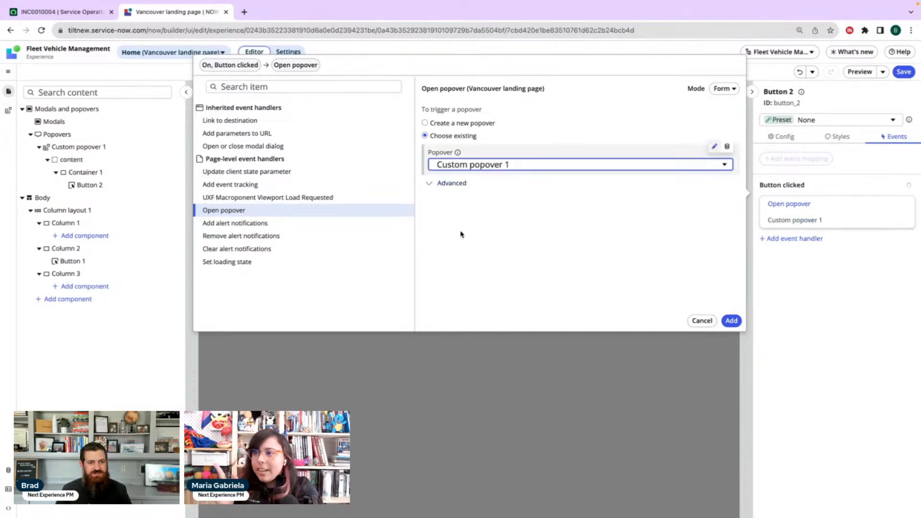
click(440, 187)
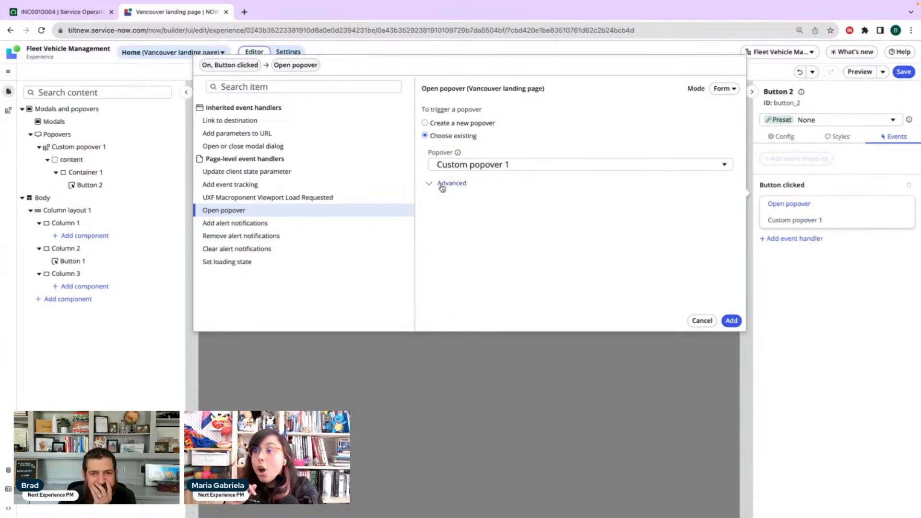
click(449, 186)
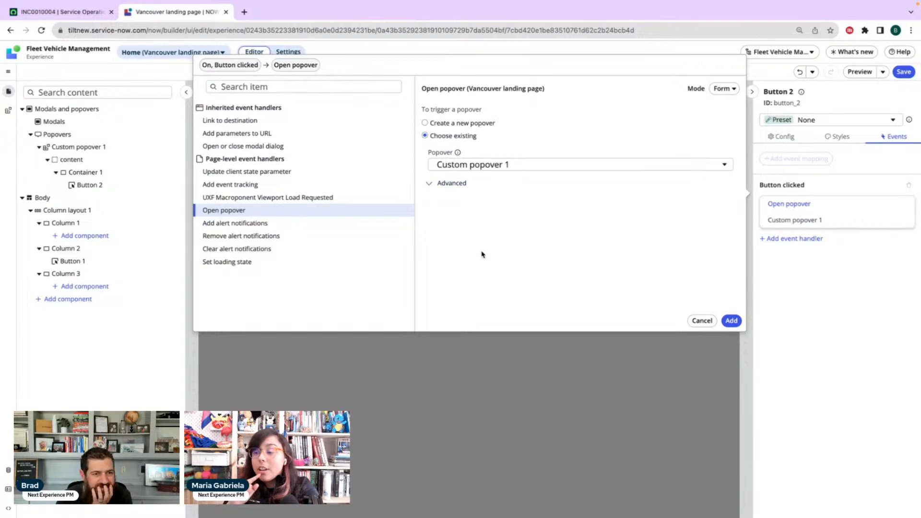
click(702, 321)
Start adding an event handler to the Button clicked event of Button 1 in Column 2
click(82, 261)
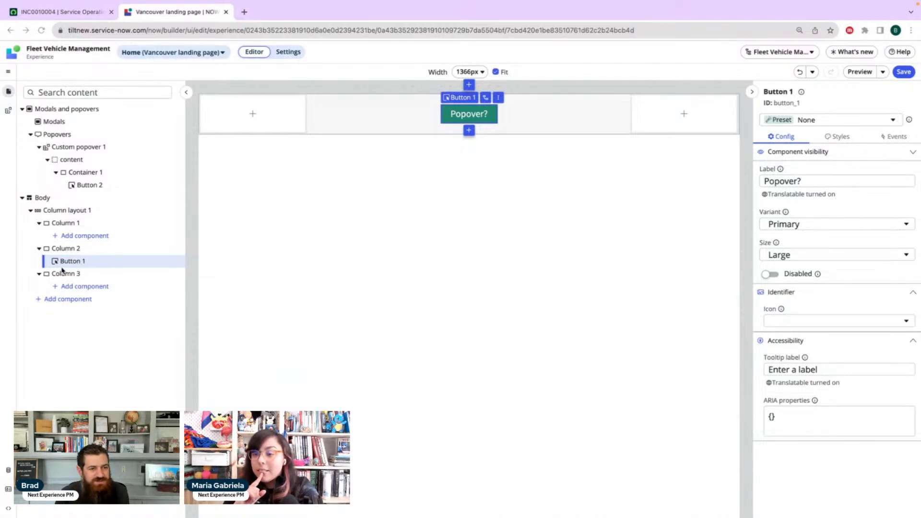
click(894, 136)
click(807, 204)
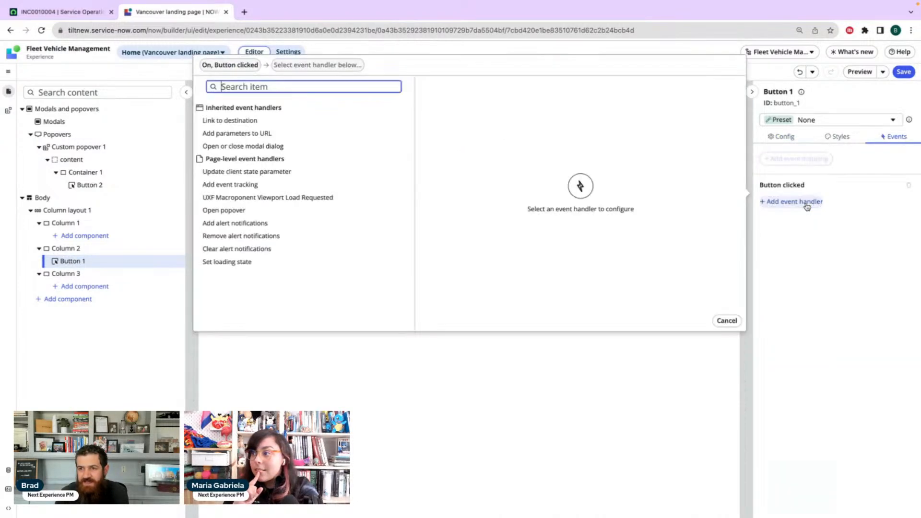
click(237, 212)
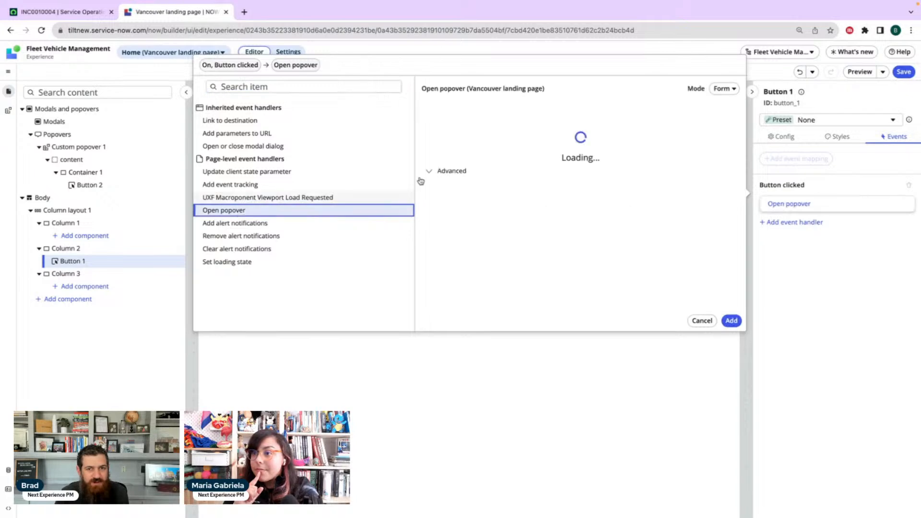
click(512, 166)
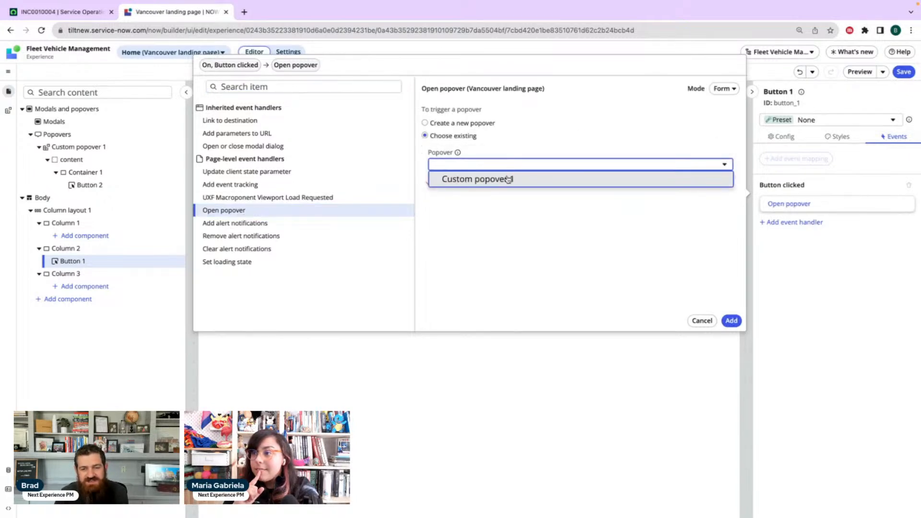
click(508, 179)
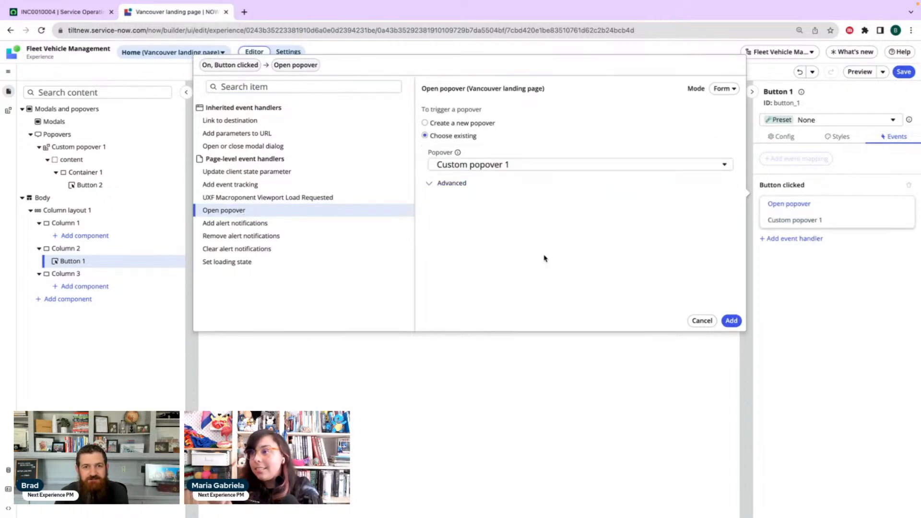
click(446, 124)
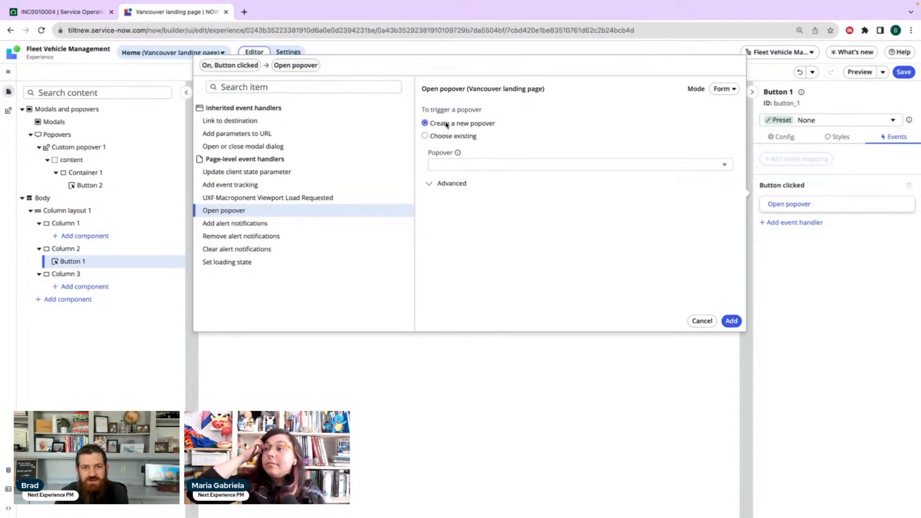
click(432, 136)
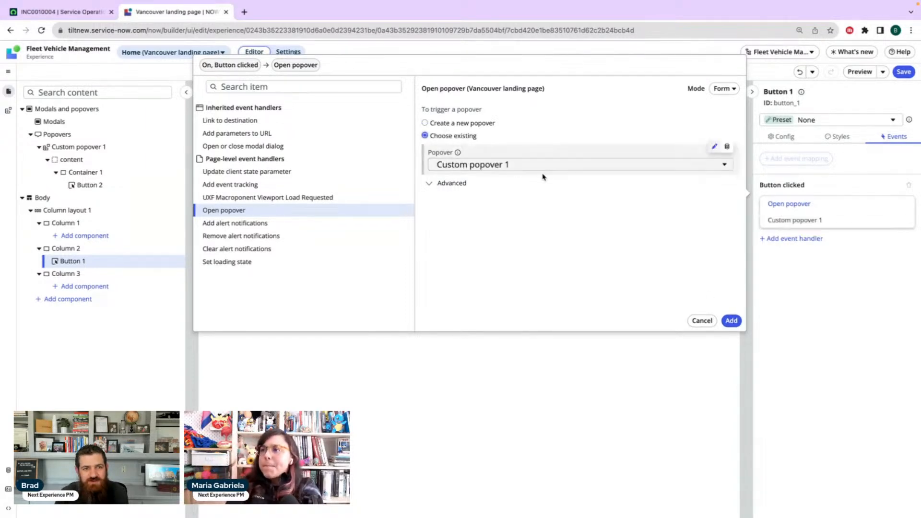
click(253, 147)
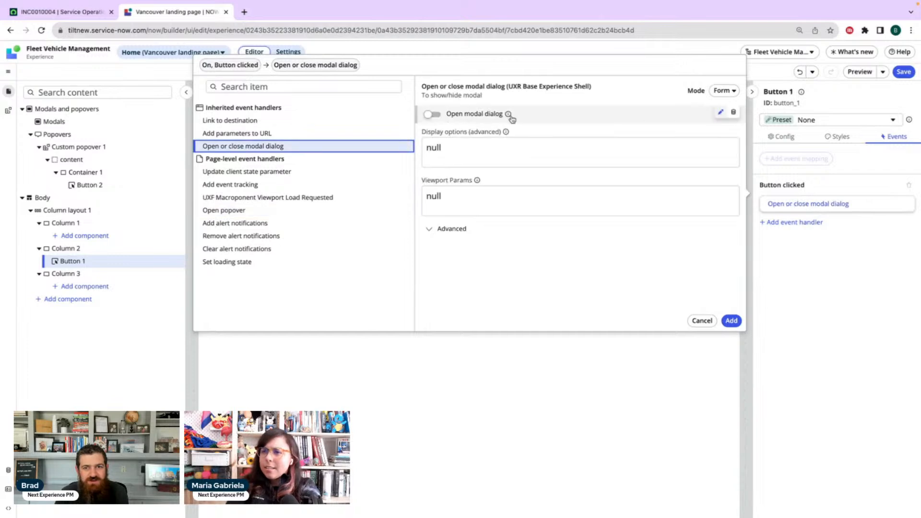
click(432, 115)
Add the Open popover handler to Button 1's click event, targeting the existing Custom popover 1
click(244, 213)
click(506, 165)
click(499, 184)
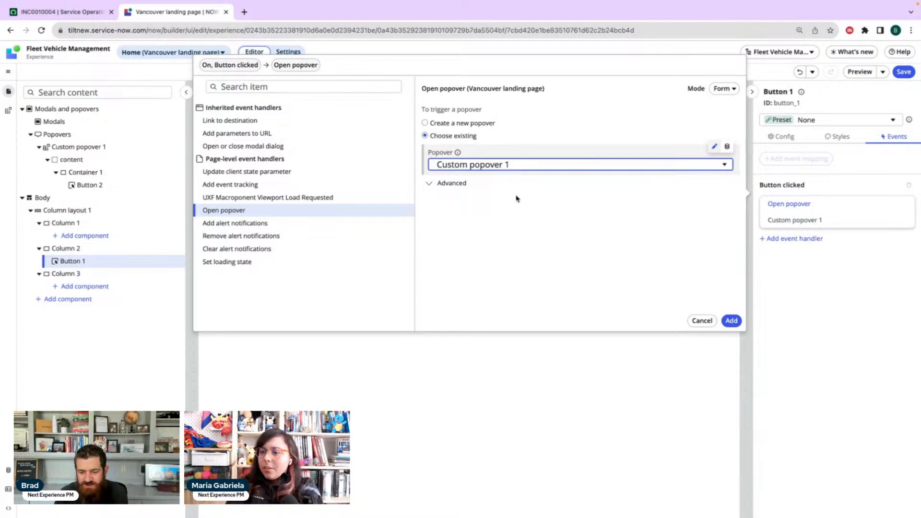
click(495, 266)
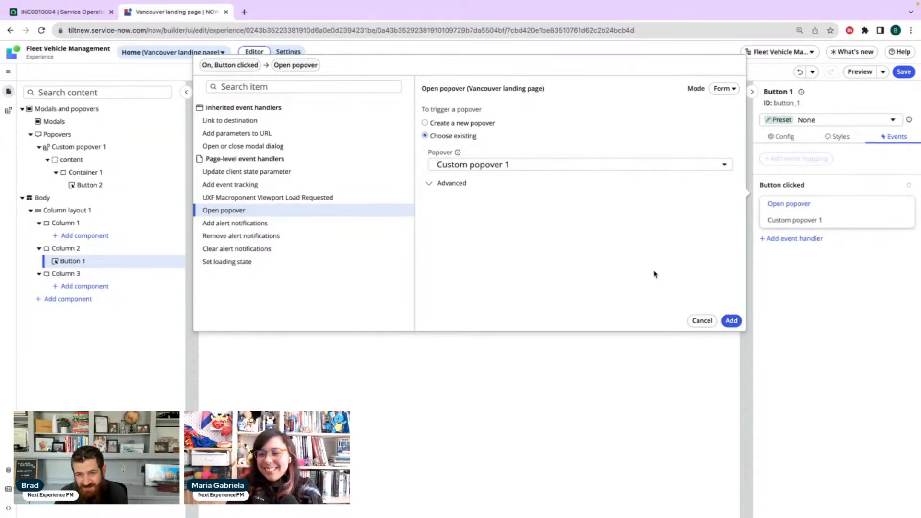
click(733, 322)
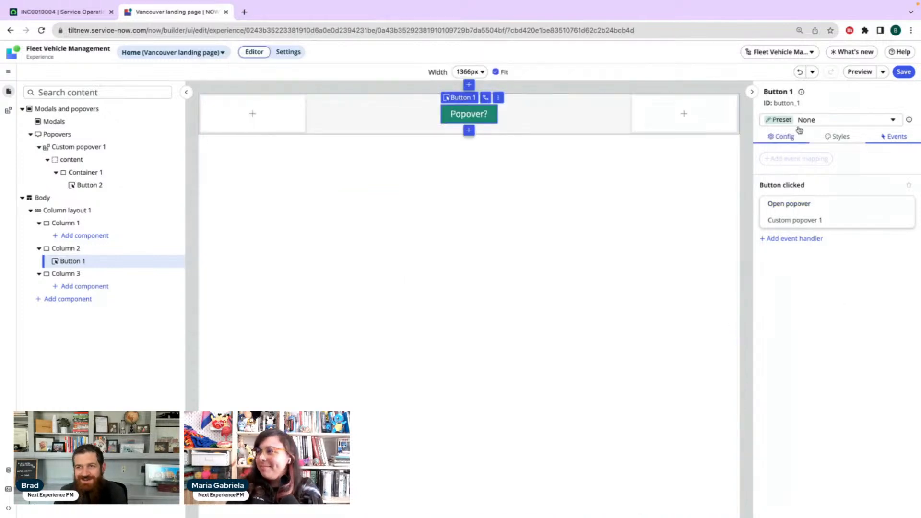
Preview the landing page and test opening and closing the popover with the Popover? button, the Close Popover button and the empty page area
click(860, 72)
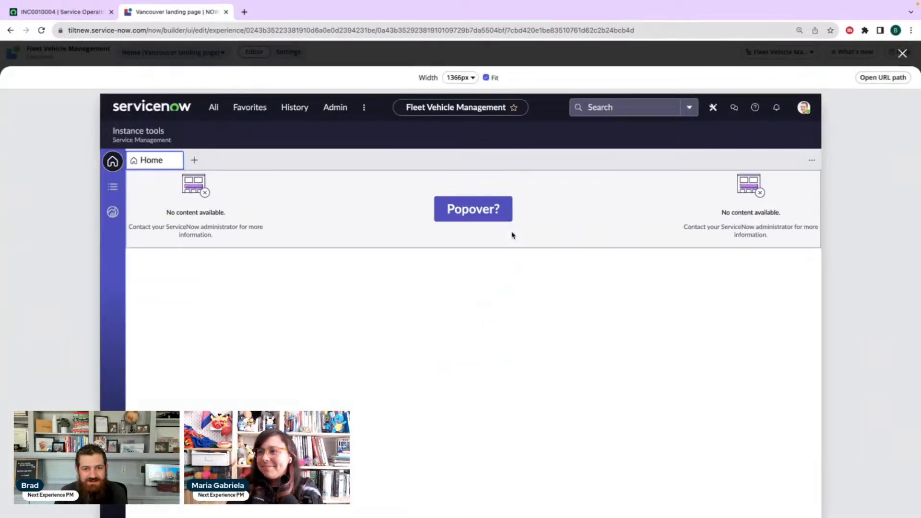
click(472, 214)
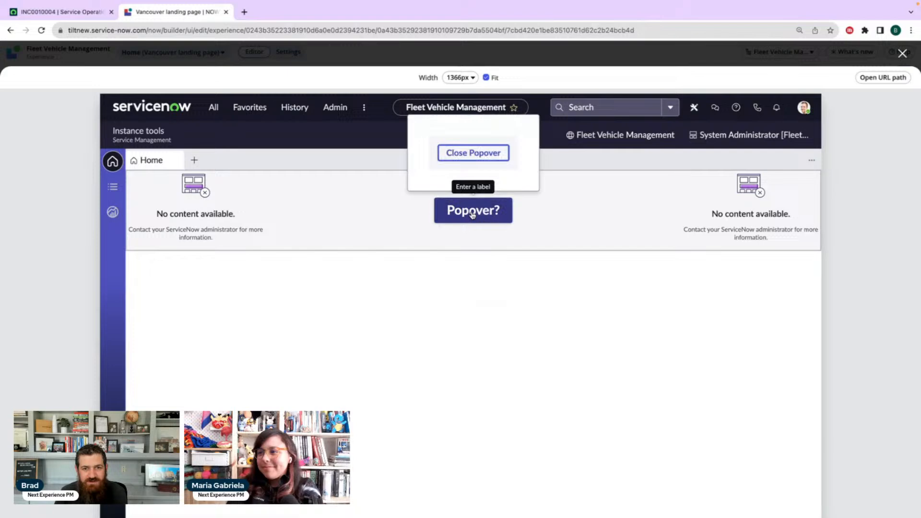
click(476, 157)
click(466, 179)
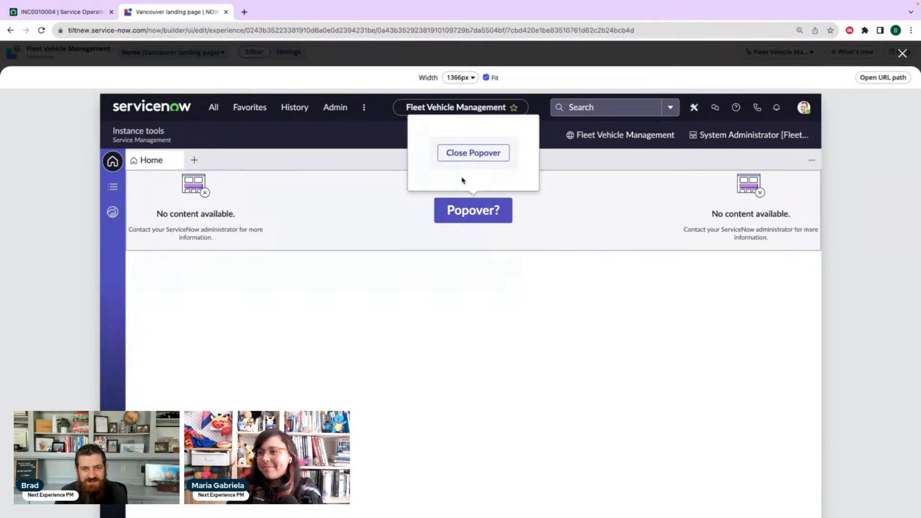
click(372, 197)
click(473, 214)
click(524, 216)
click(442, 213)
click(348, 215)
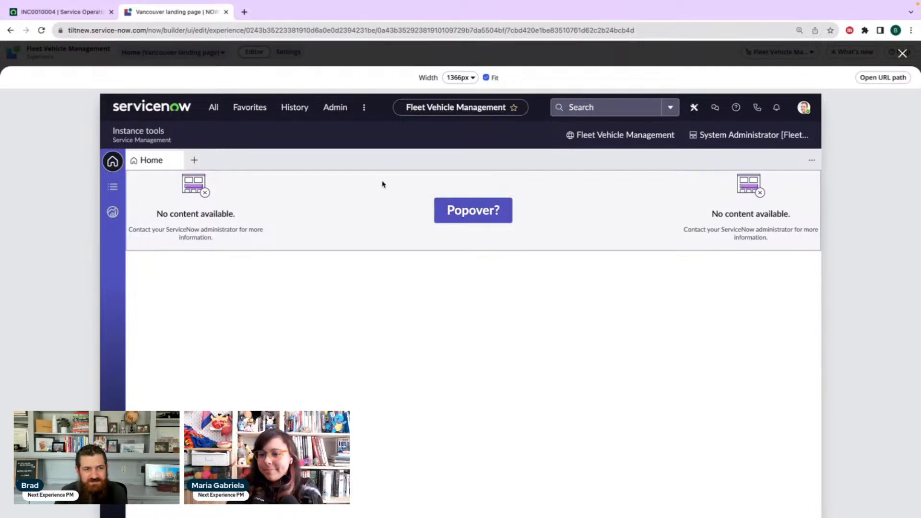
Test opening the popover from the Popover? button and dismissing it via the empty page area and Close Popover, and close the preview
click(473, 211)
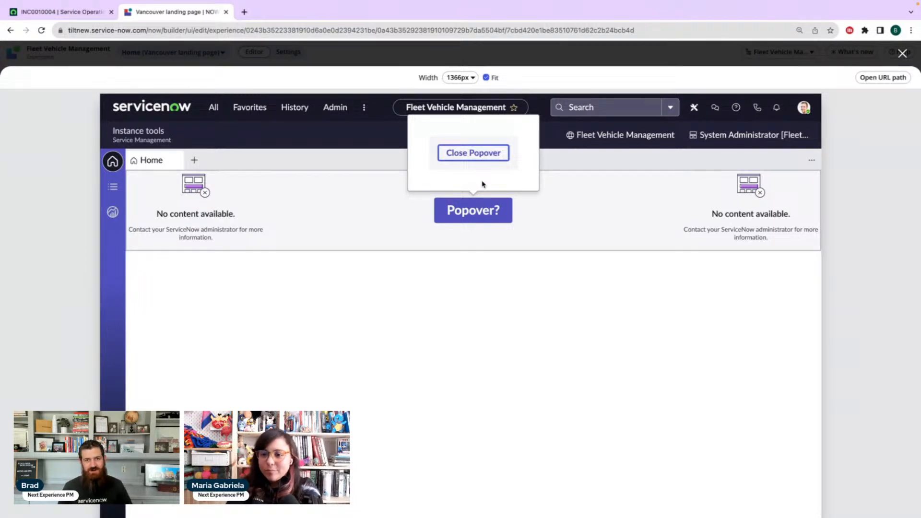
click(572, 213)
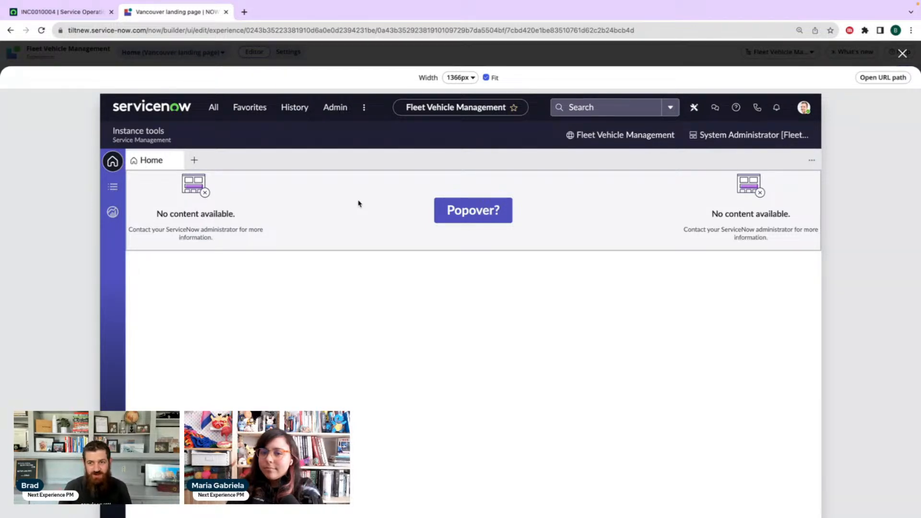
click(475, 217)
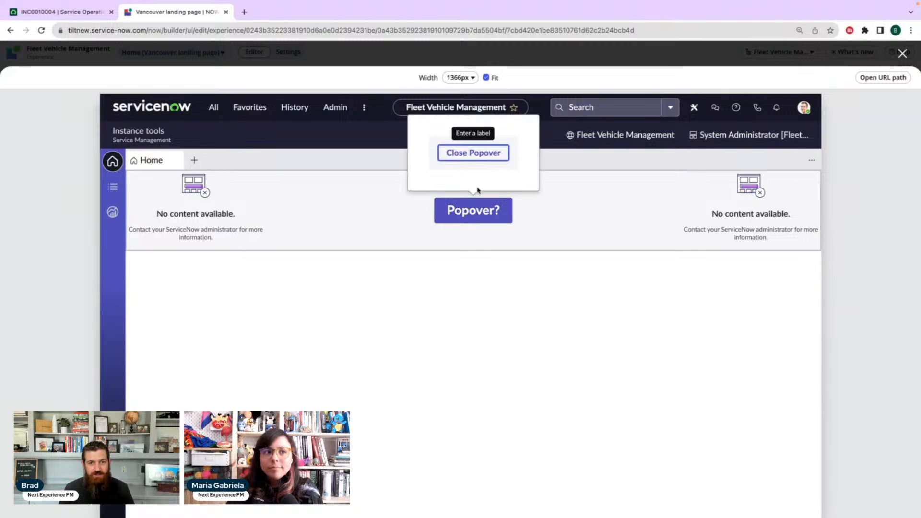
click(473, 154)
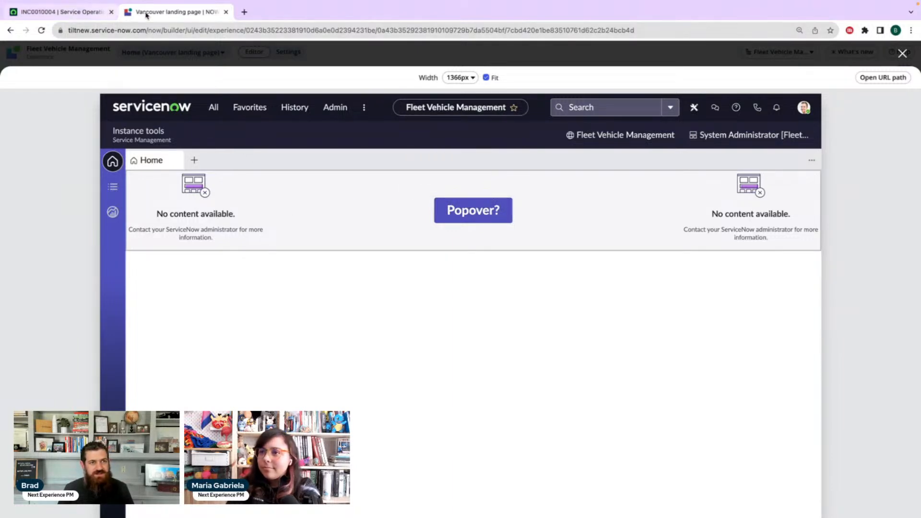
click(902, 53)
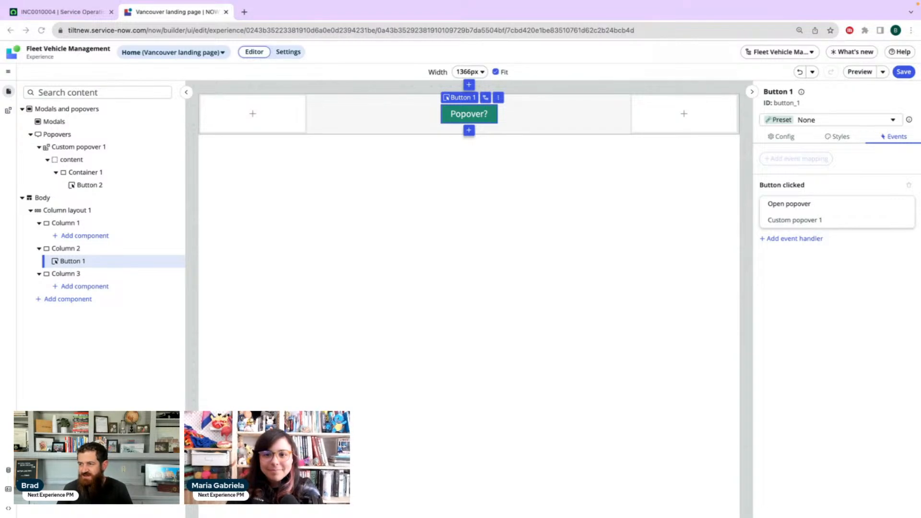
Review the Column layouts, Preview and Popovers topics in the What's new overview for Vancouver and close it
click(853, 57)
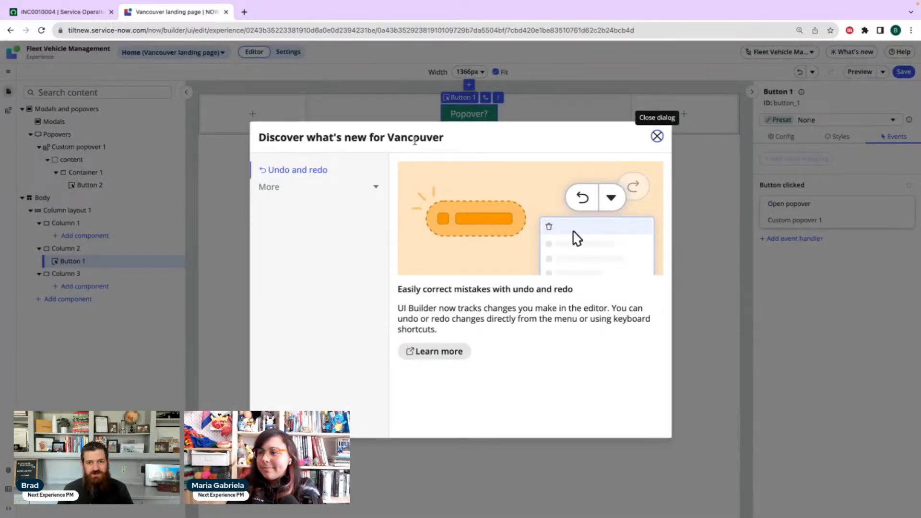
click(372, 188)
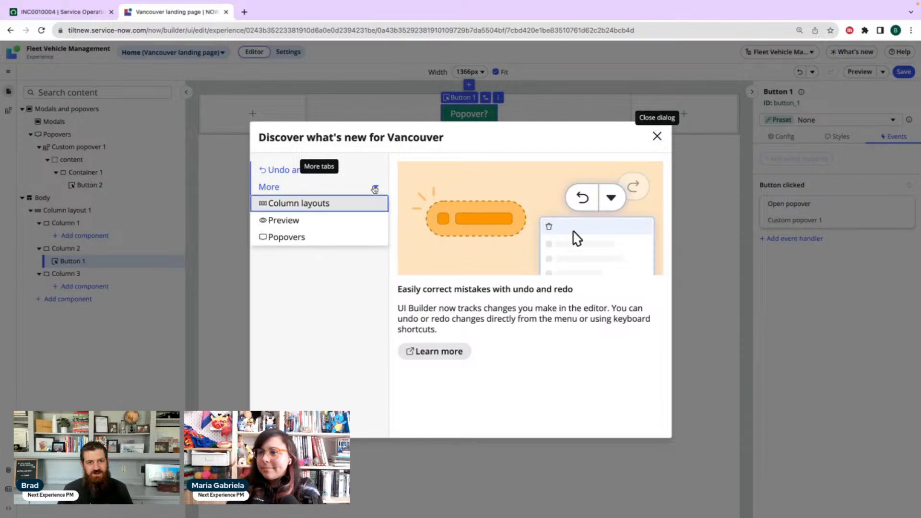
click(336, 204)
click(339, 189)
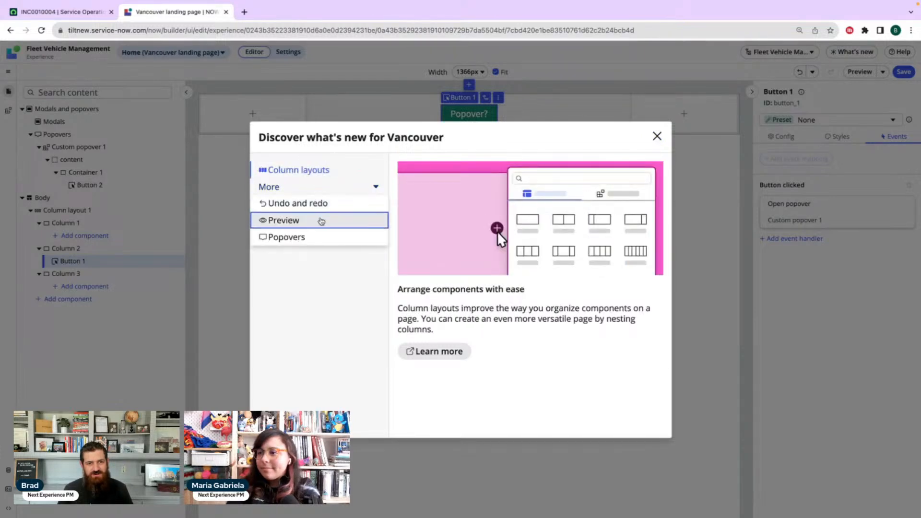
click(321, 220)
click(318, 191)
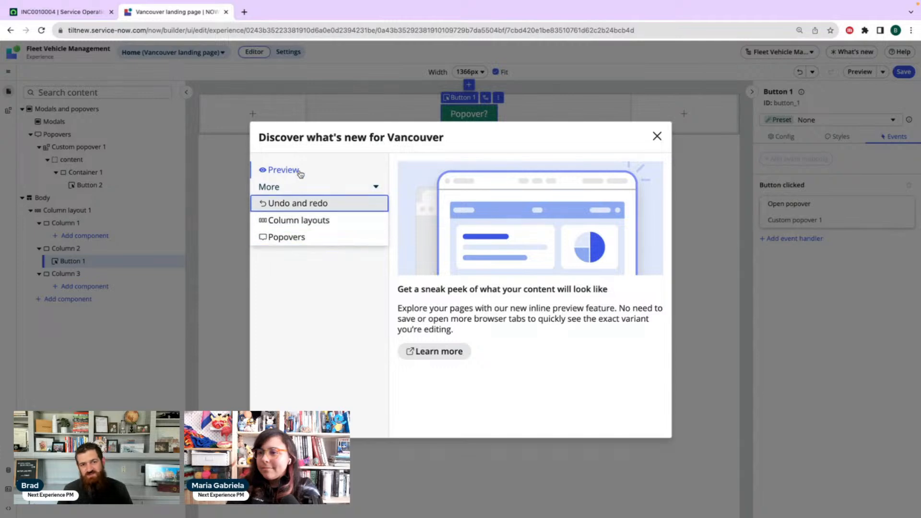
click(295, 240)
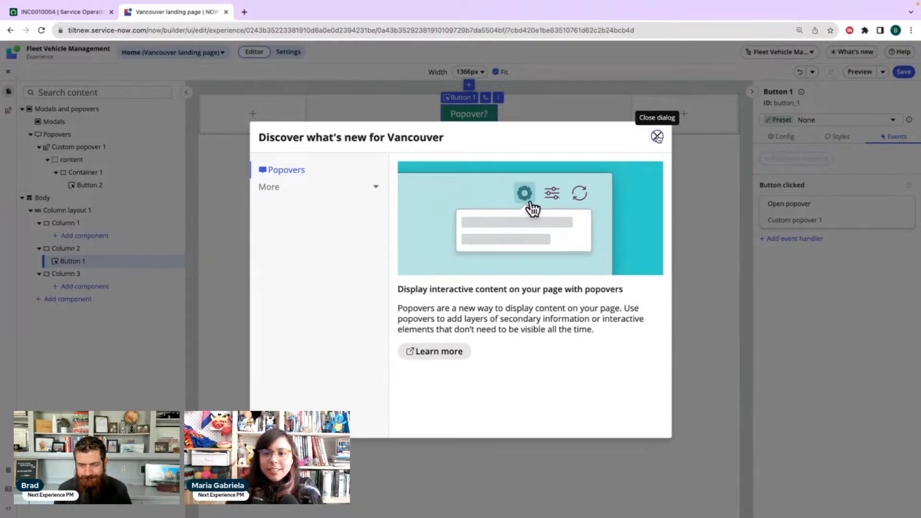
click(657, 137)
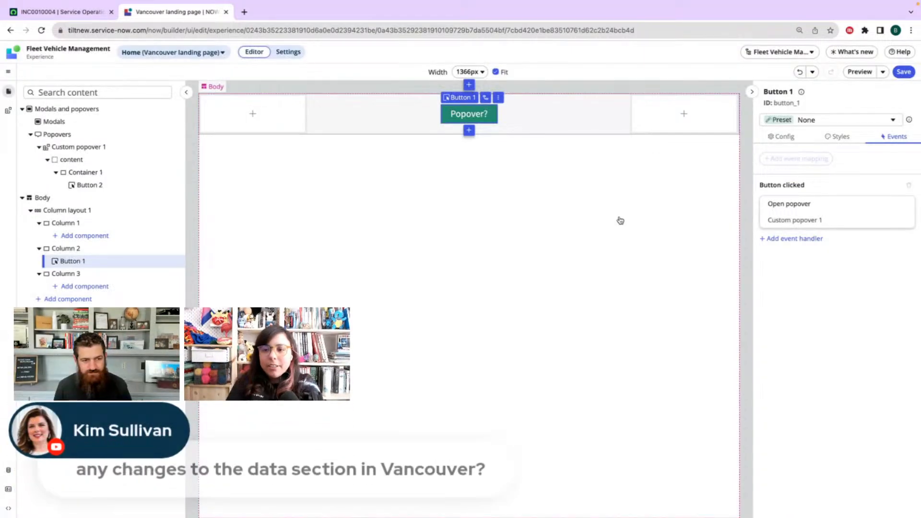
View the landing page's data resources and return to the list of all experiences, discarding the unsaved changes
click(7, 473)
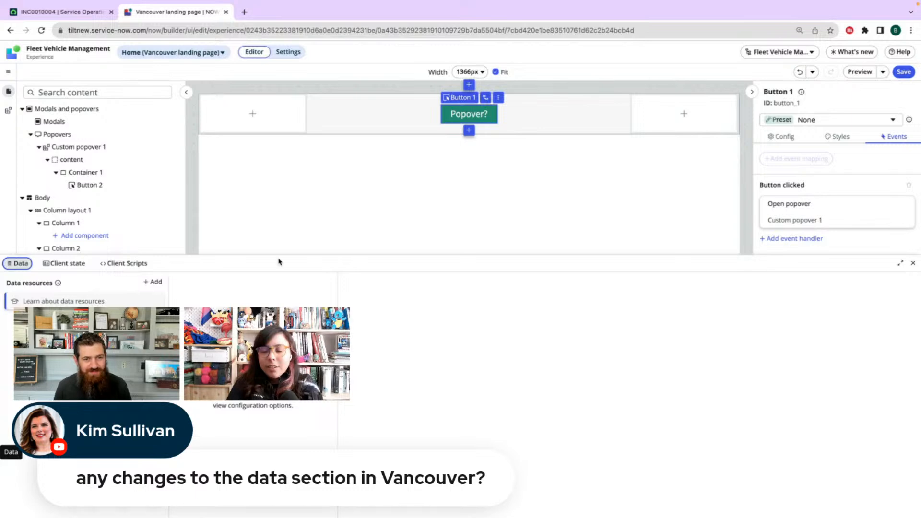
click(401, 204)
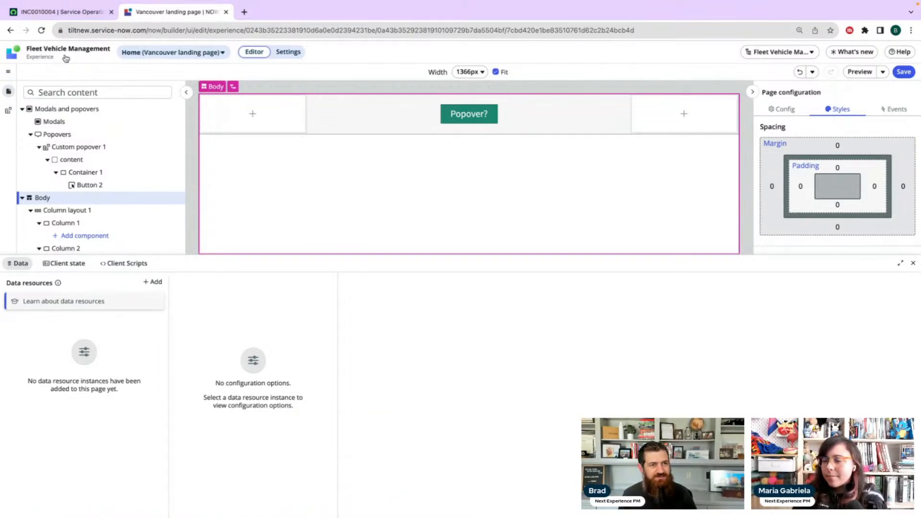
click(70, 54)
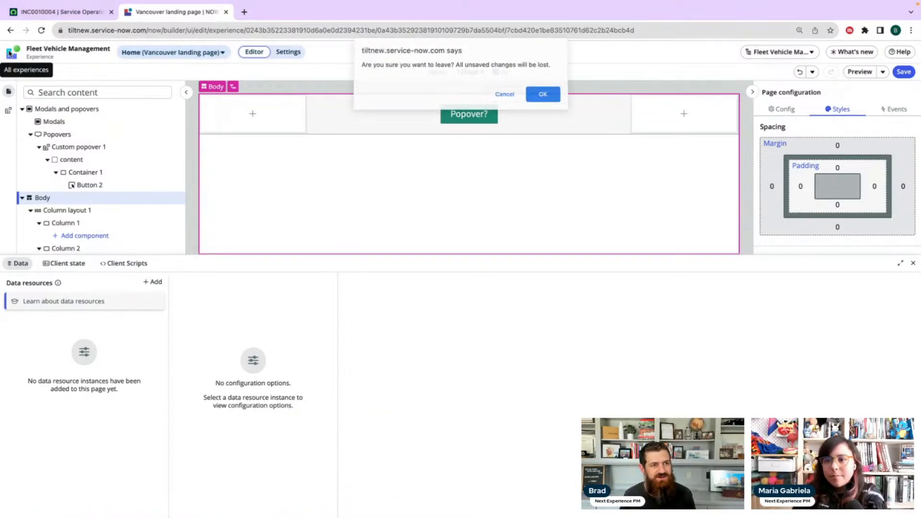
click(558, 100)
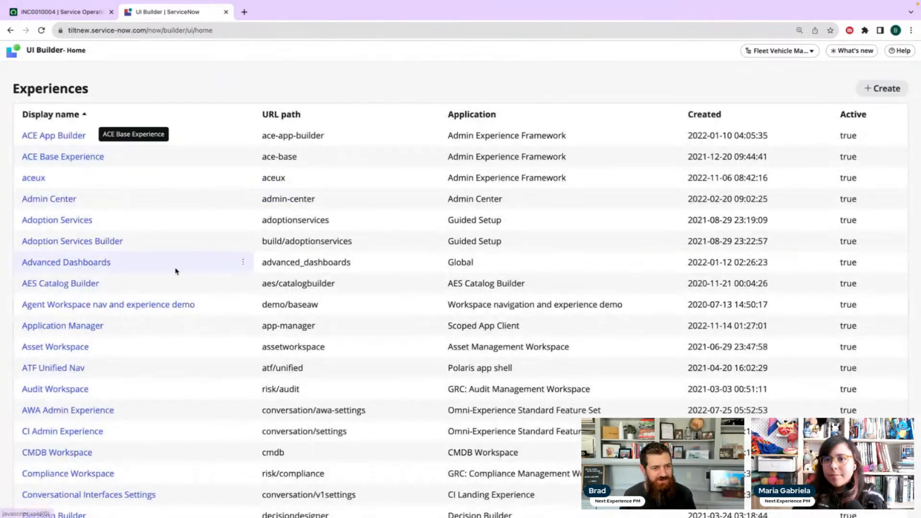
Sort the experiences by display name in descending order and open the Record SNC variant of Service Operations Workspace
click(63, 116)
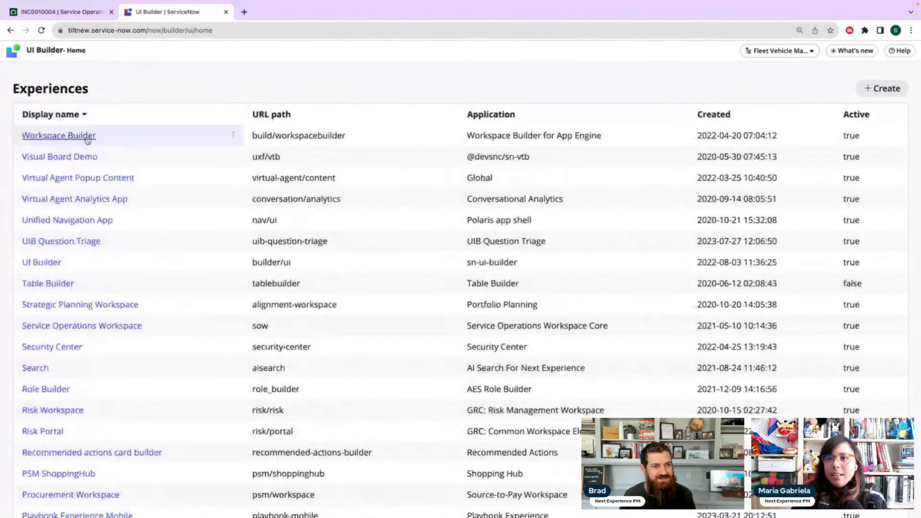
scroll(121, 264, down, 1)
click(122, 290)
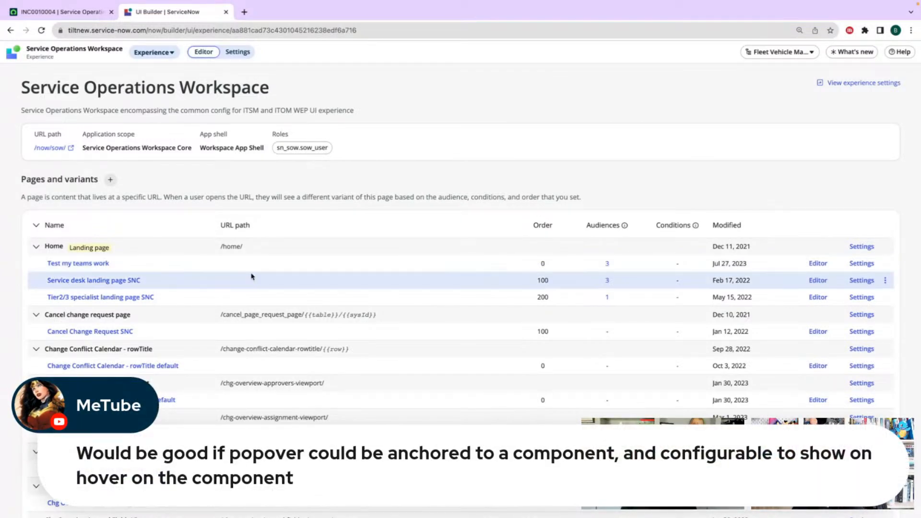
scroll(456, 274, down, 3)
scroll(456, 276, down, 15)
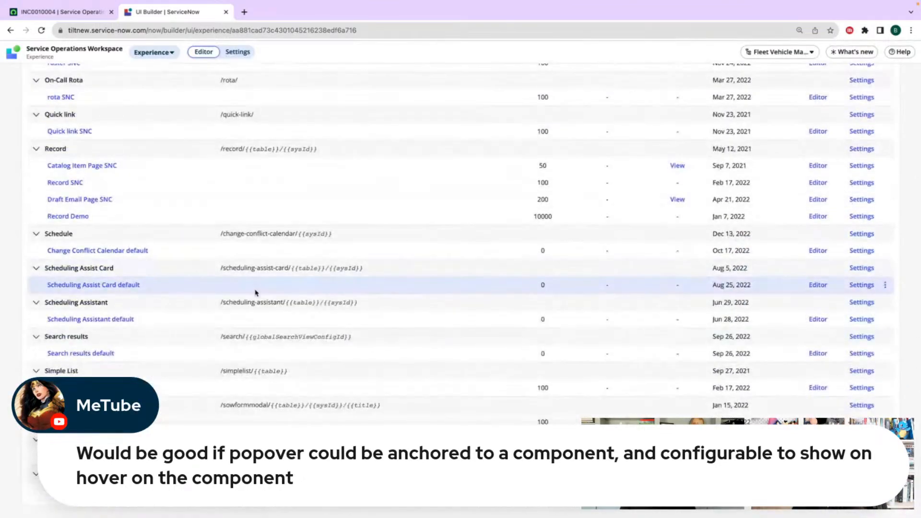
scroll(254, 286, up, 1)
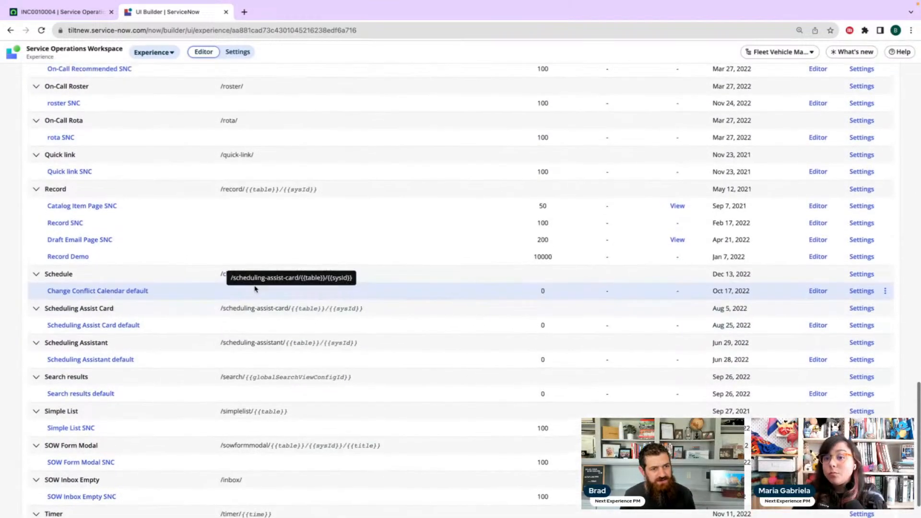
click(75, 223)
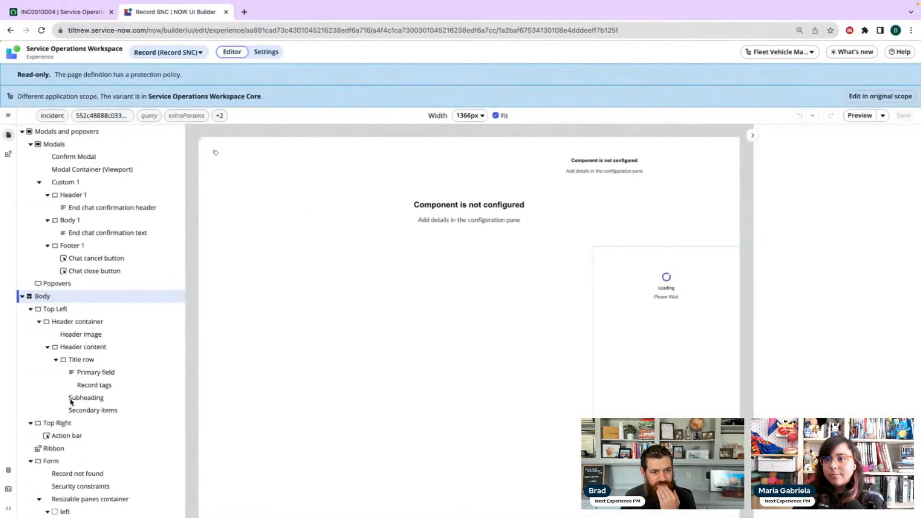
Examine the Record SNC page's local data resource instances, including the Dynamic Routing Record configuration, and close the data view
click(9, 474)
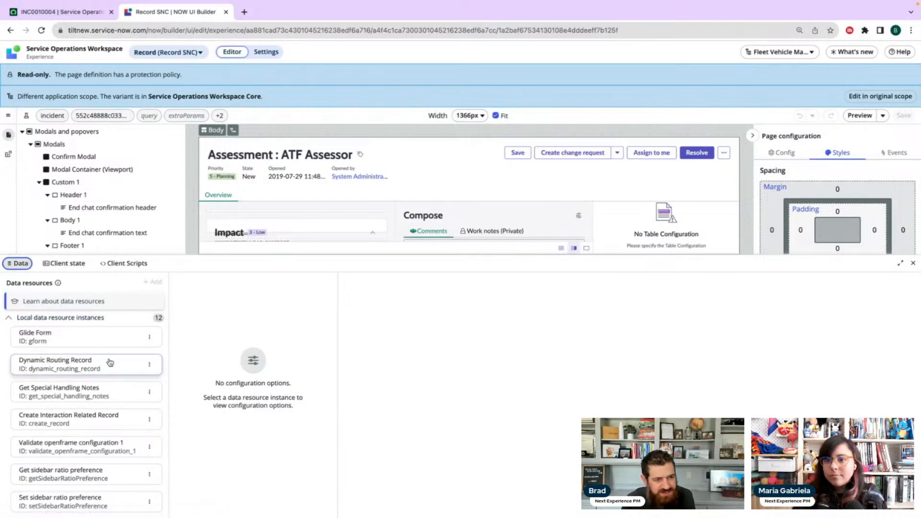
click(151, 339)
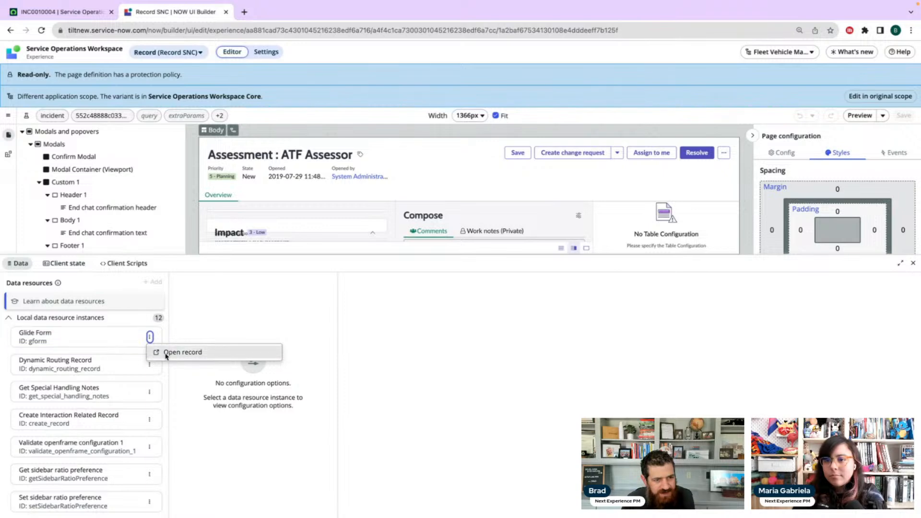
click(101, 364)
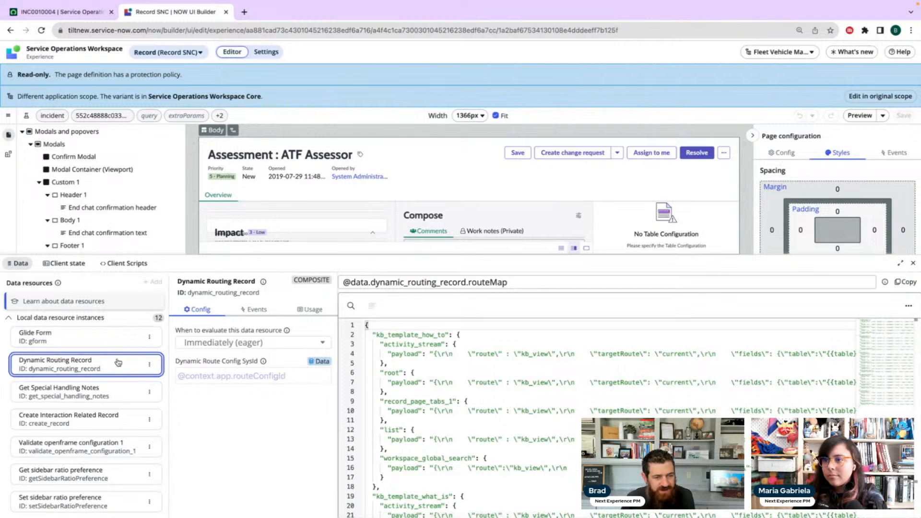
scroll(82, 383, down, 5)
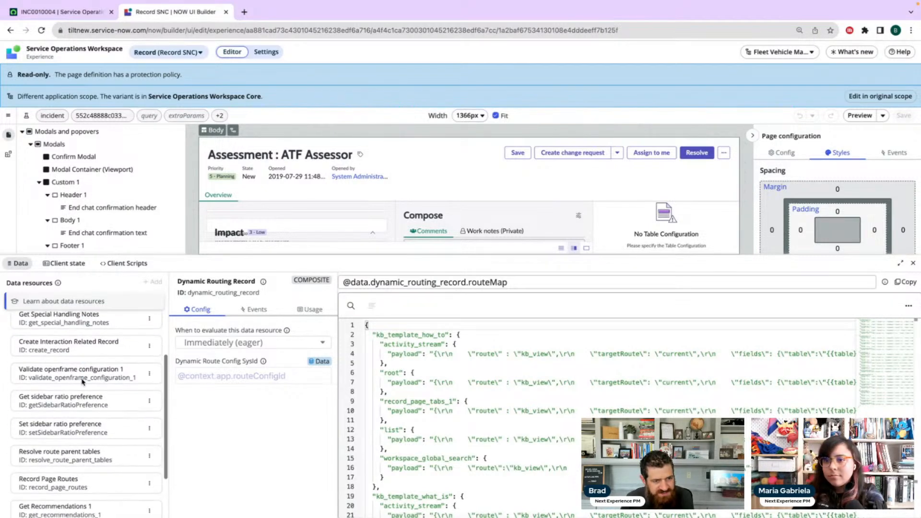
scroll(82, 382, up, 5)
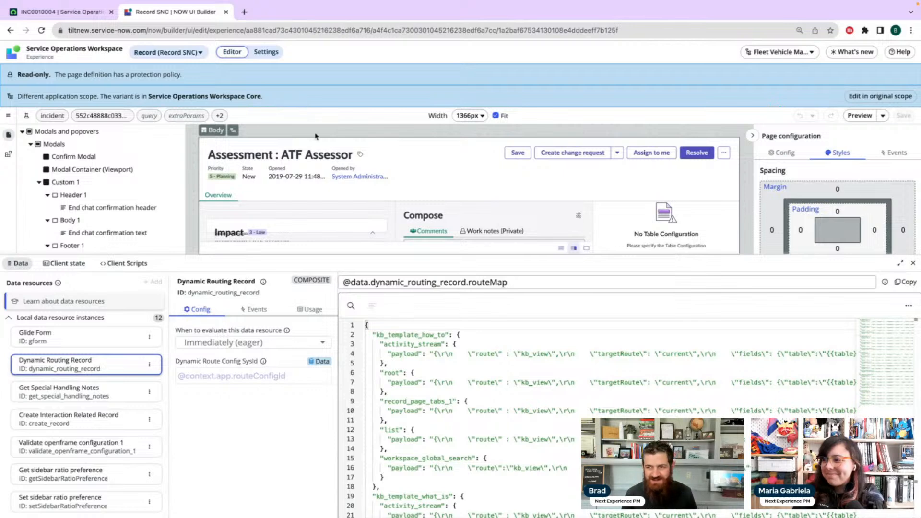
click(914, 263)
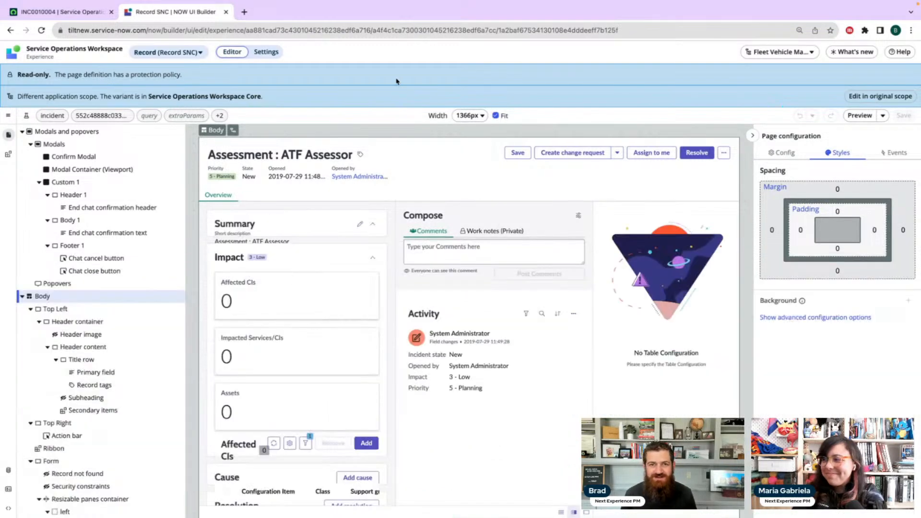
Return to the experiences list, sort it by display name in ascending order, and open Fleet Vehicle Management's Vancouver landing page
click(14, 56)
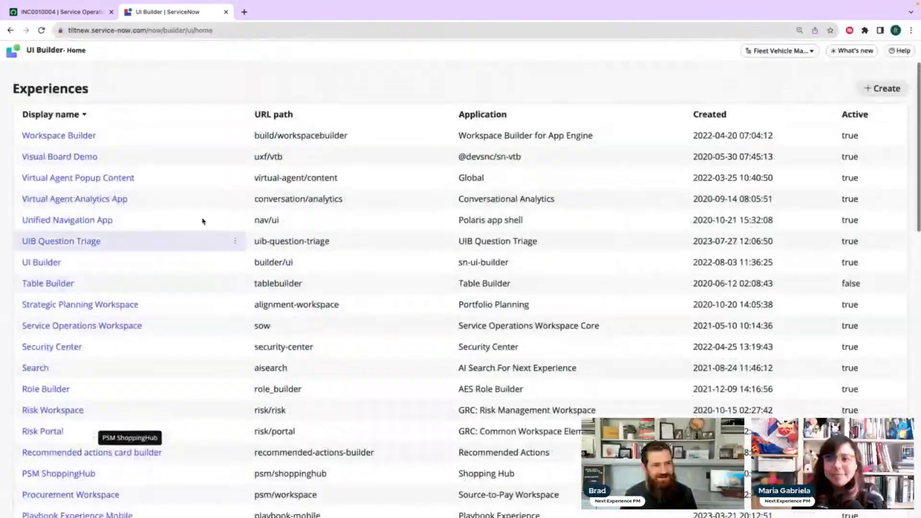
click(75, 116)
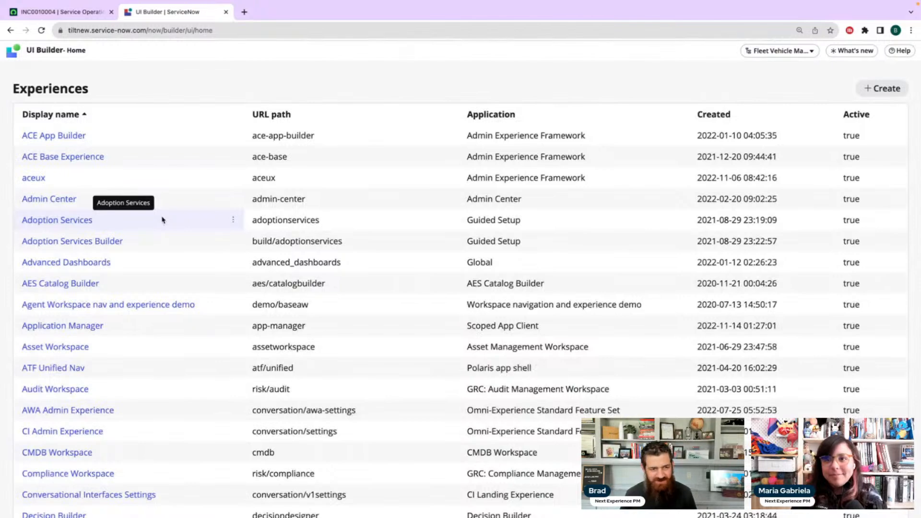
scroll(288, 282, down, 13)
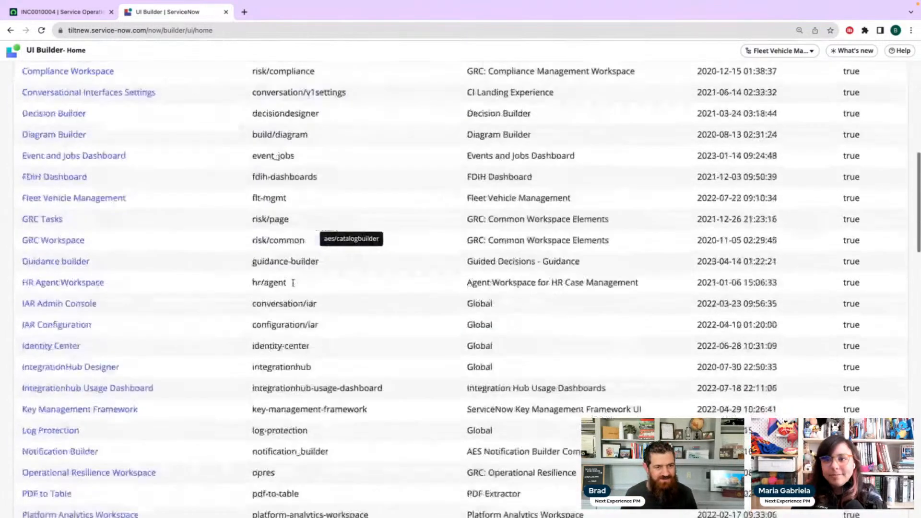
scroll(222, 320, up, 5)
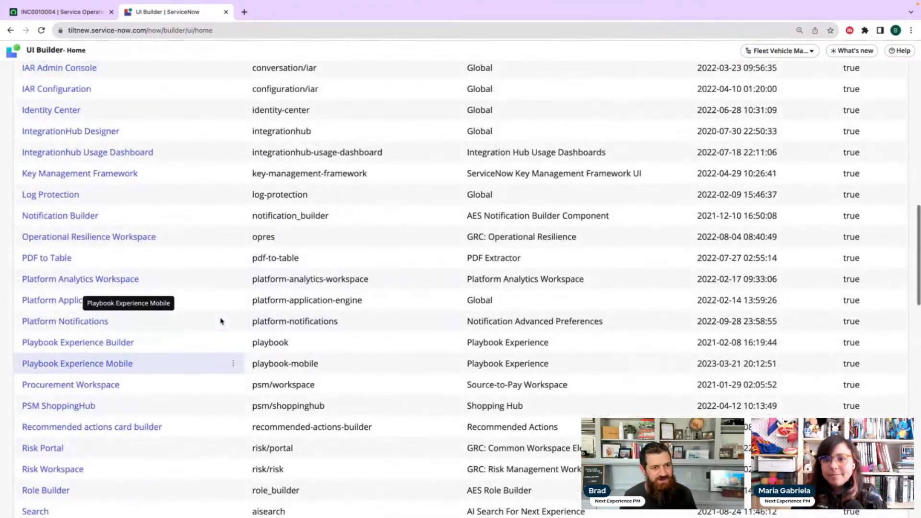
scroll(128, 188, up, 2)
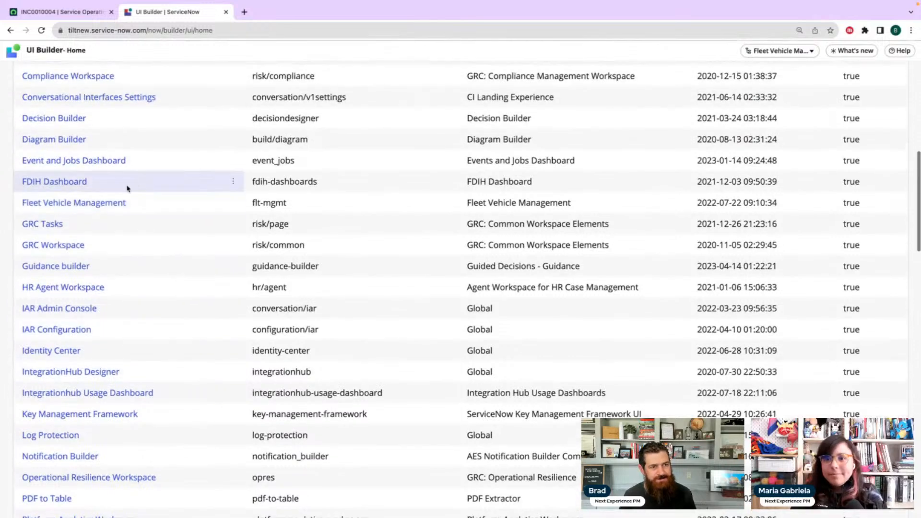
click(83, 204)
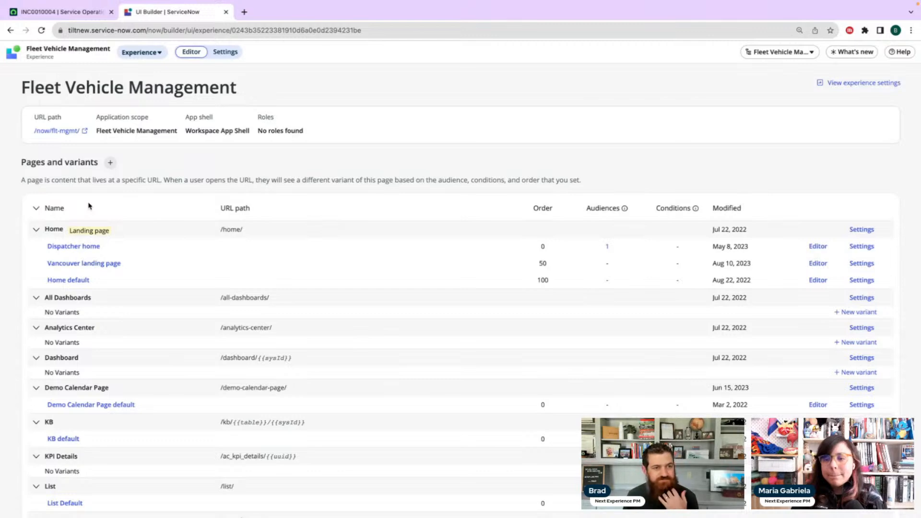
click(111, 265)
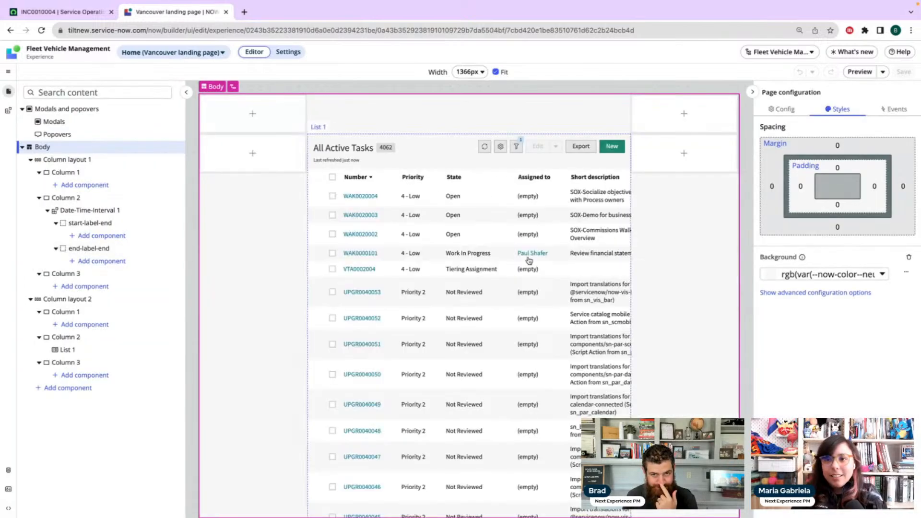
Delete Column layout 2 with its task list and the Date-Time-Interval component in Column 2 of the remaining layout
right_click(87, 301)
click(117, 372)
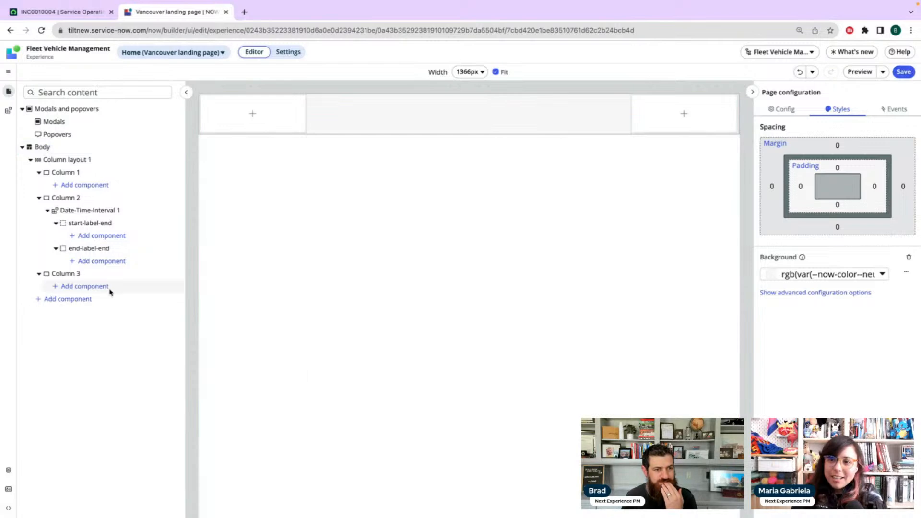
right_click(107, 215)
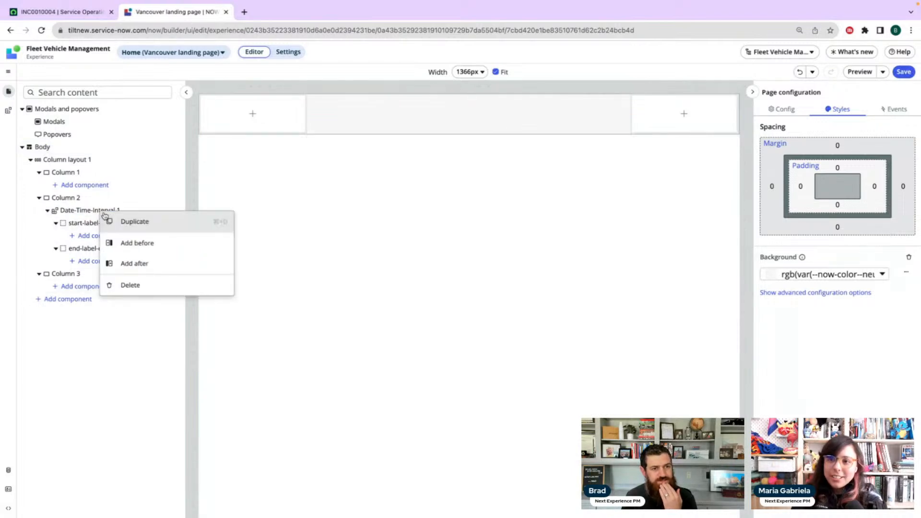
click(127, 284)
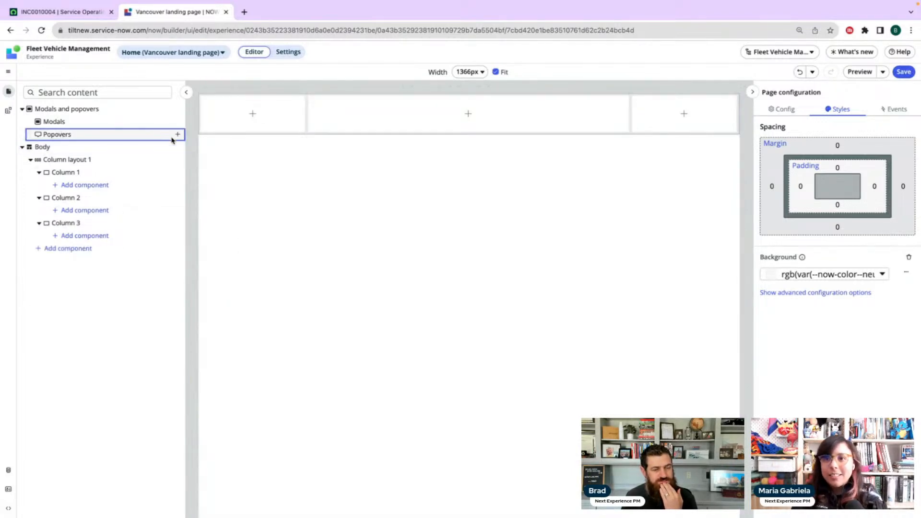
Add a custom popover to the page and insert a Stylized text component without a preset in its container
click(177, 135)
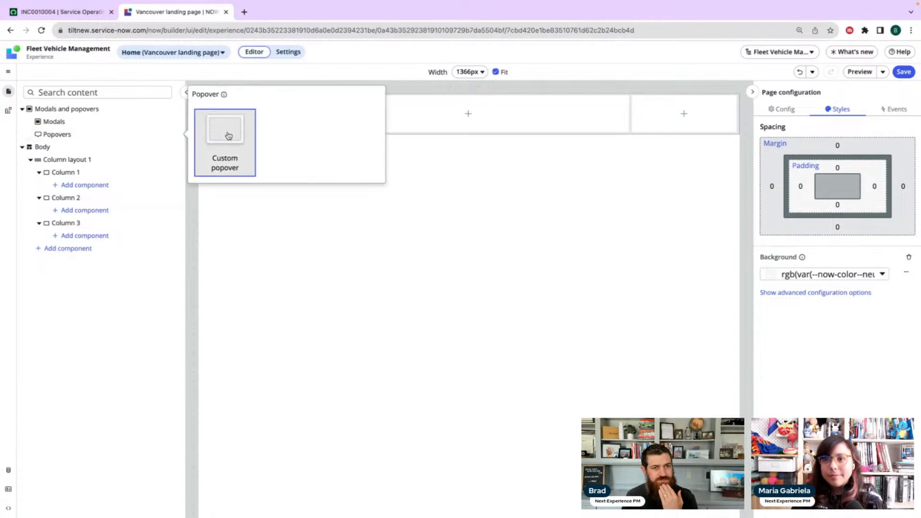
click(229, 136)
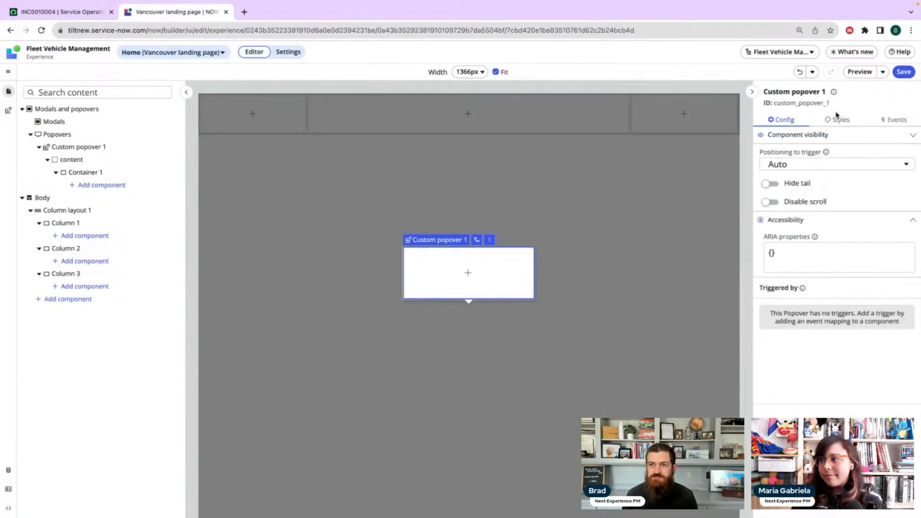
click(468, 273)
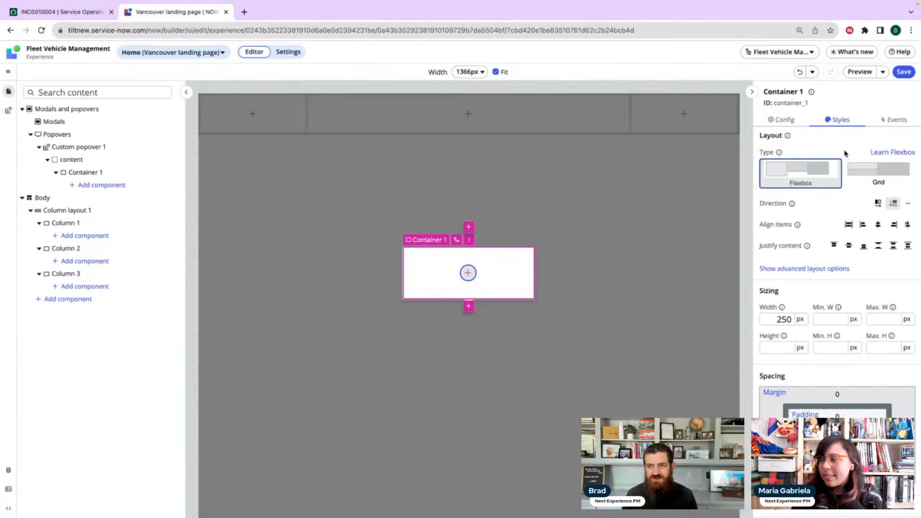
click(468, 272)
scroll(606, 278, down, 5)
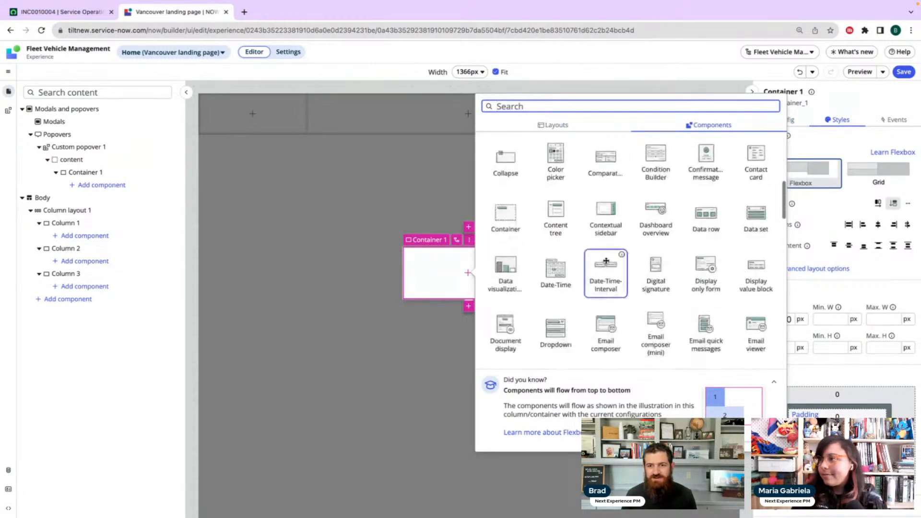
scroll(606, 261, down, 10)
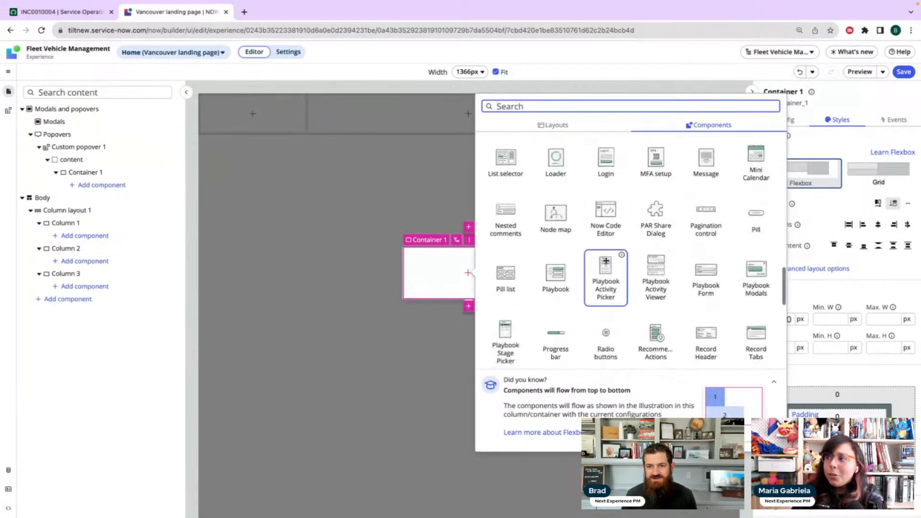
scroll(606, 283, down, 3)
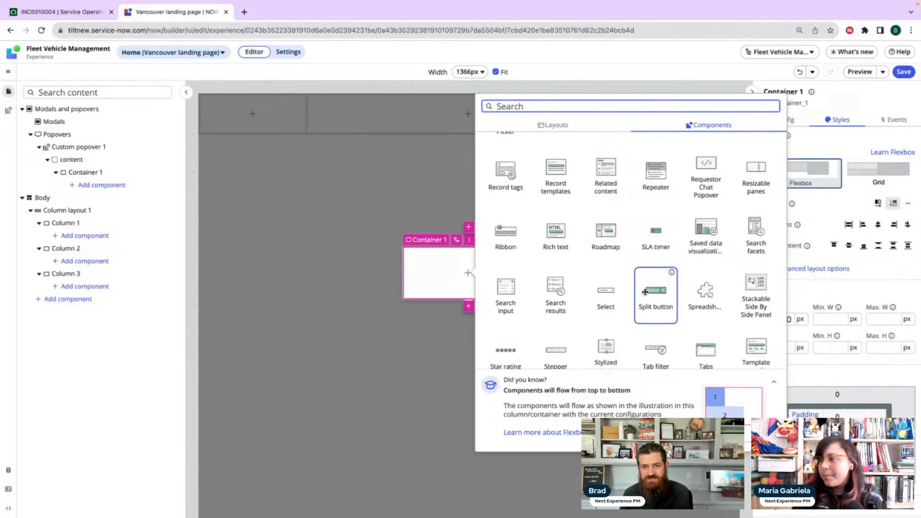
scroll(646, 292, down, 2)
click(602, 292)
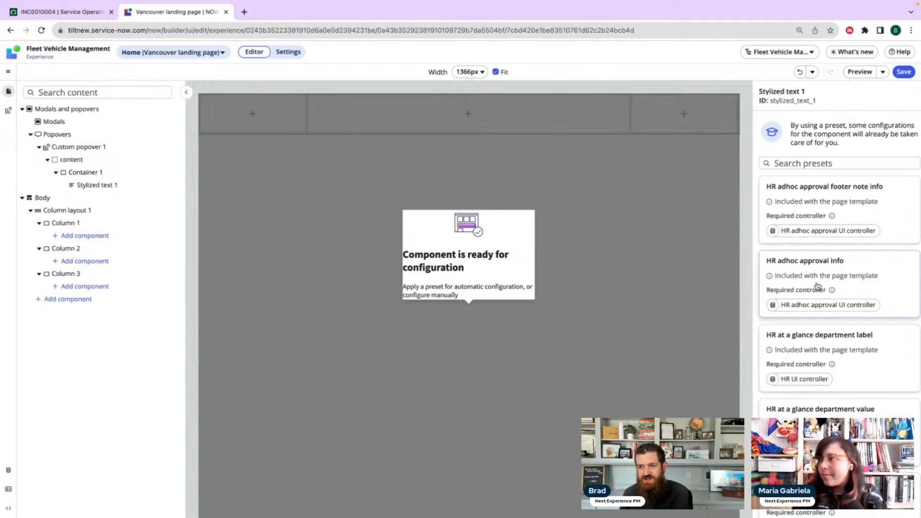
scroll(819, 284, down, 5)
click(838, 496)
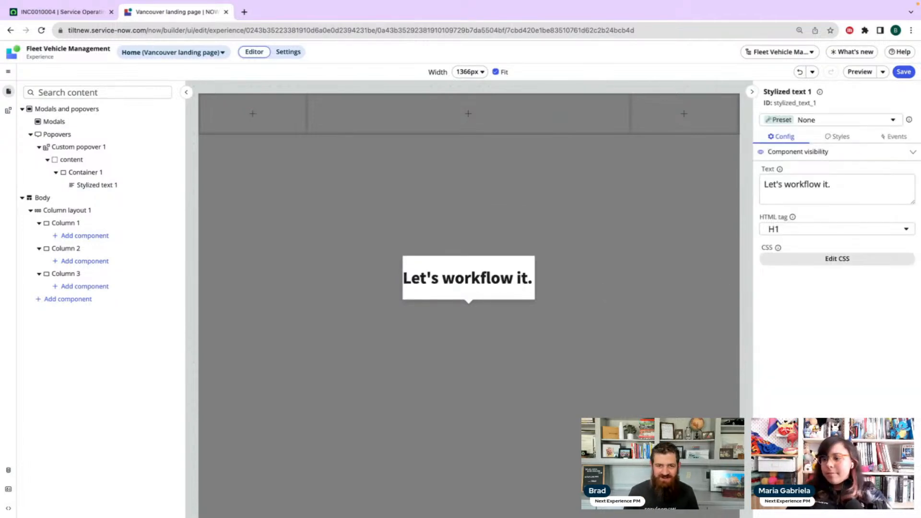
Set the popover's stylized text to "I'm a popover"
triple_click(807, 182)
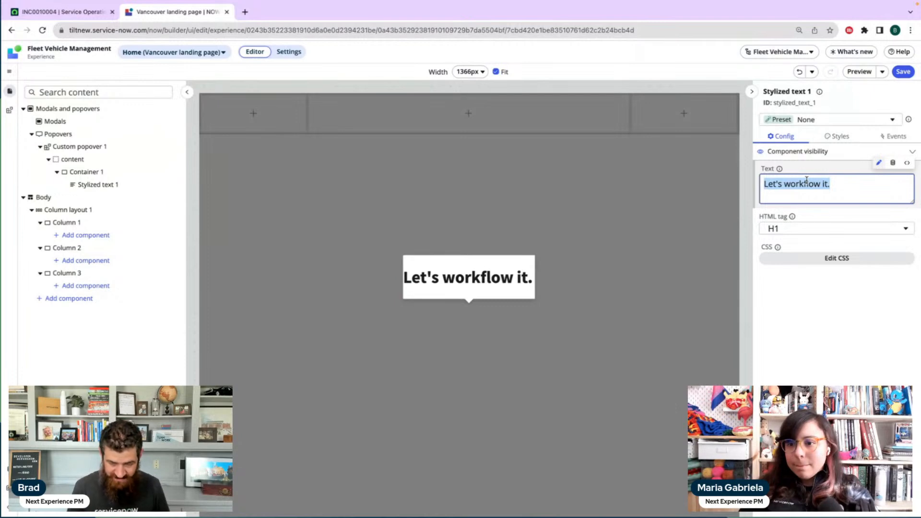
text(I'm a popover)
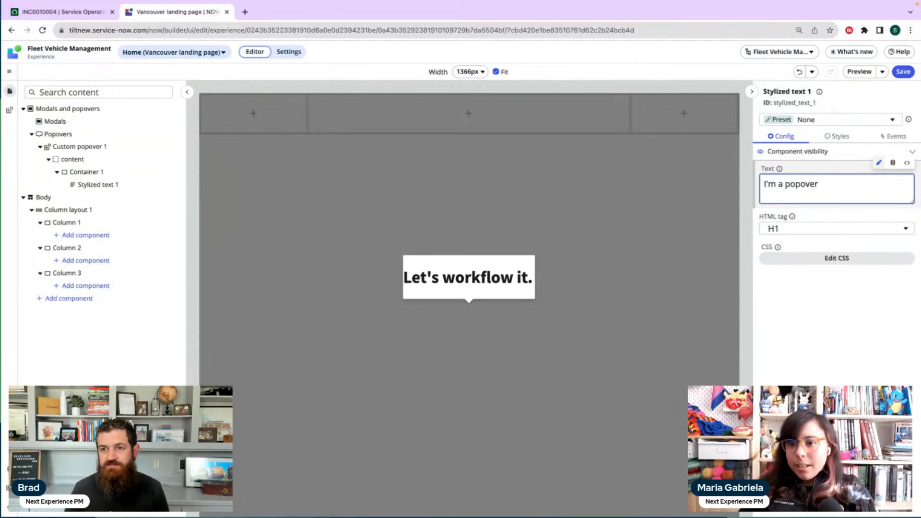
click(895, 336)
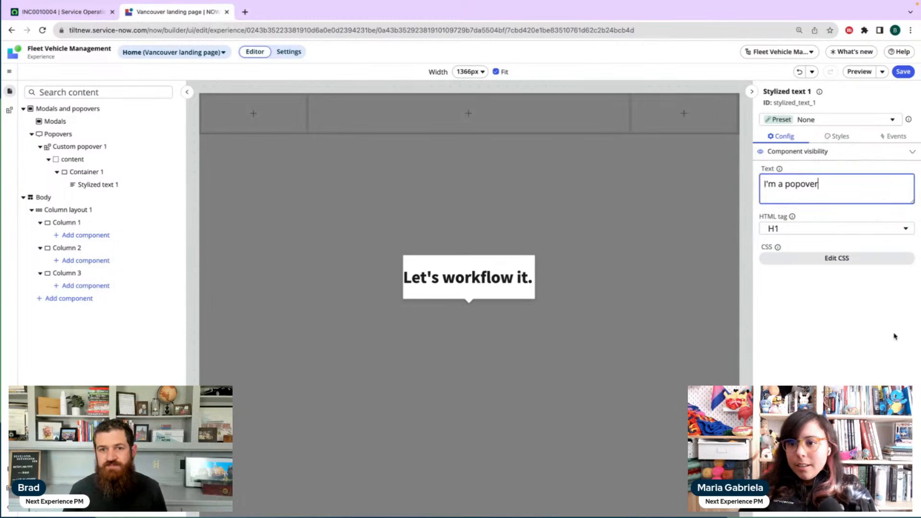
Set the padding of the popover's Container 1 to L on all sides
click(112, 174)
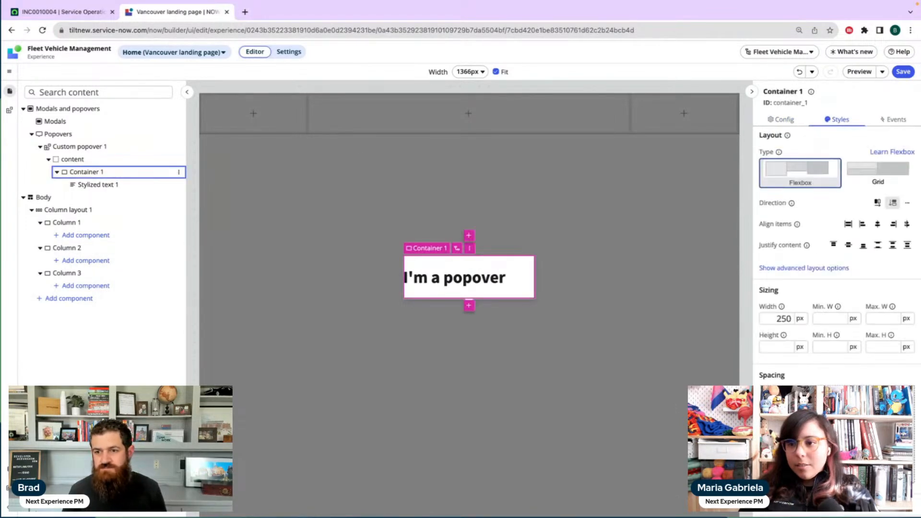
click(838, 434)
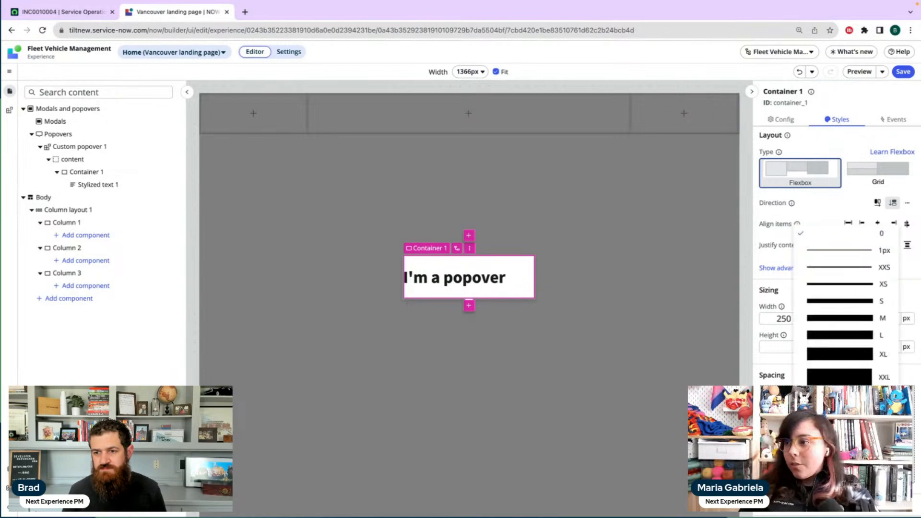
click(847, 376)
click(818, 427)
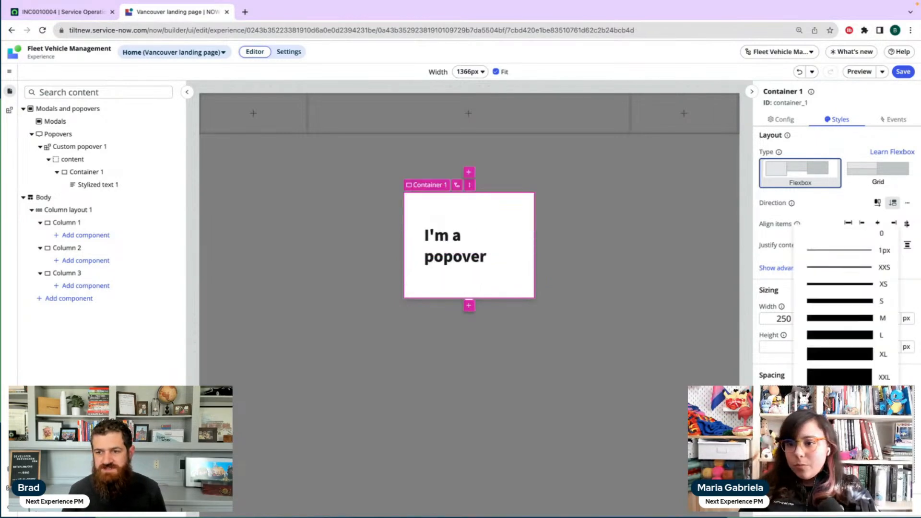
click(856, 338)
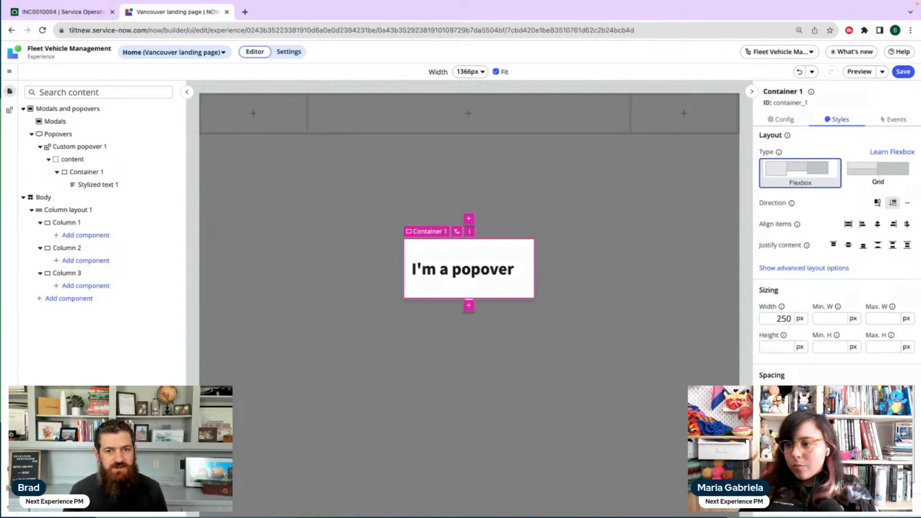
Add a Button component without a preset to Column 1 of the page body
click(94, 226)
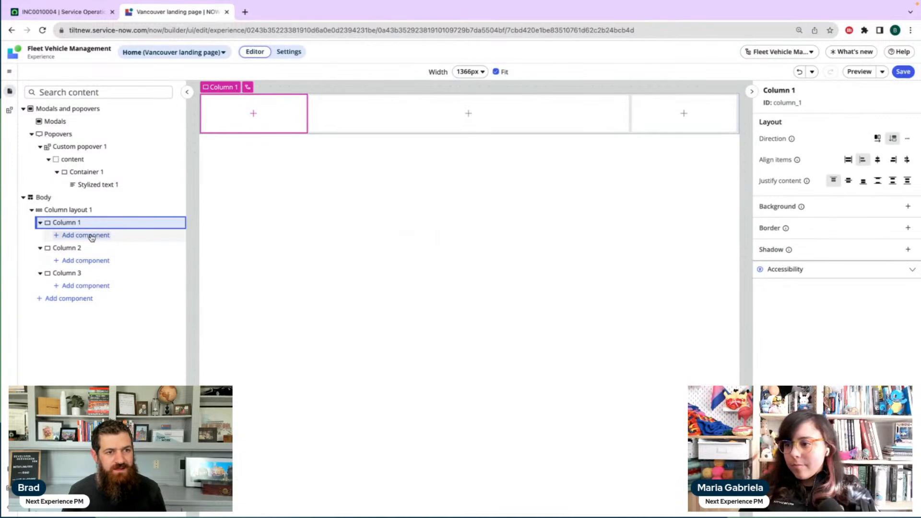
click(89, 235)
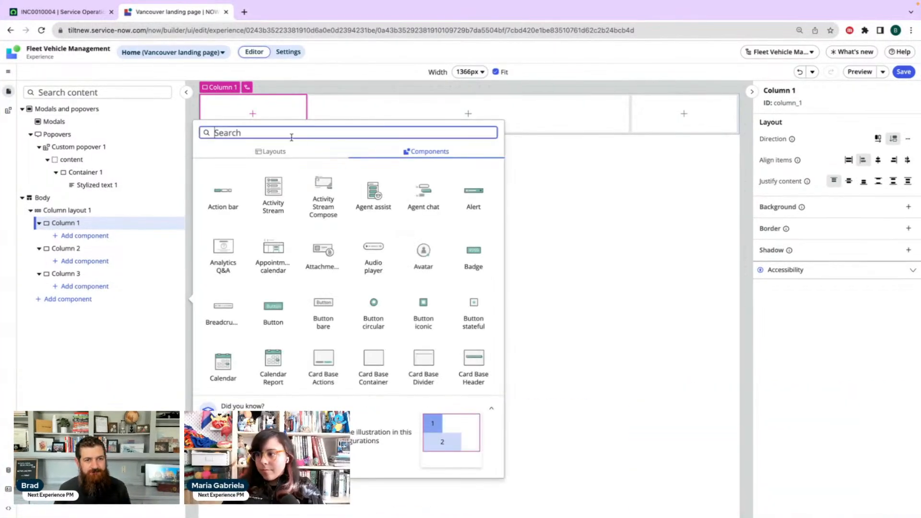
scroll(374, 240, down, 10)
scroll(371, 311, up, 4)
scroll(370, 311, up, 7)
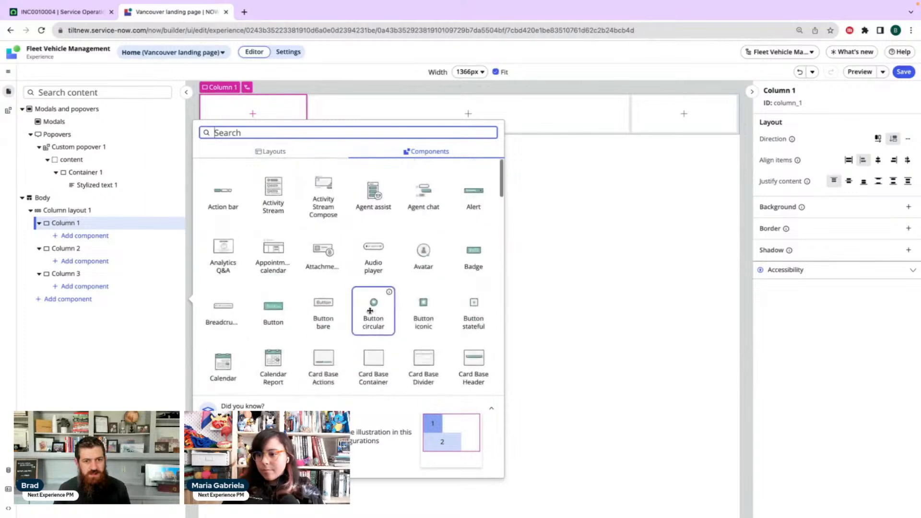
scroll(370, 311, down, 2)
click(283, 195)
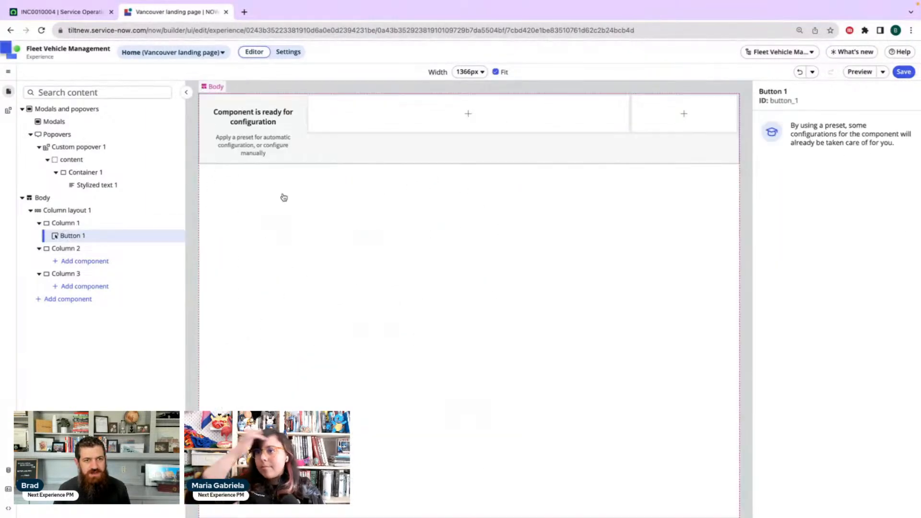
scroll(837, 347, down, 8)
scroll(844, 432, down, 5)
click(839, 493)
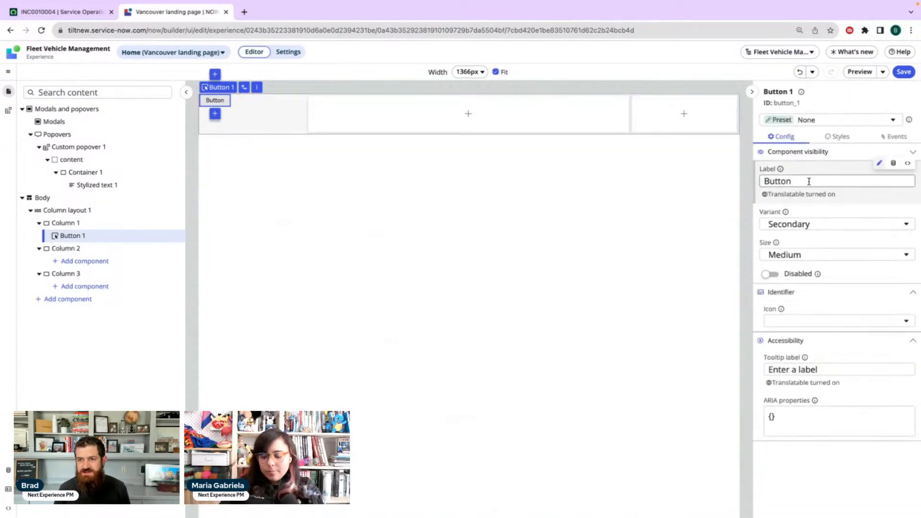
Label the button "Left popover" and place a duplicate of it in Column 3
double_click(809, 181)
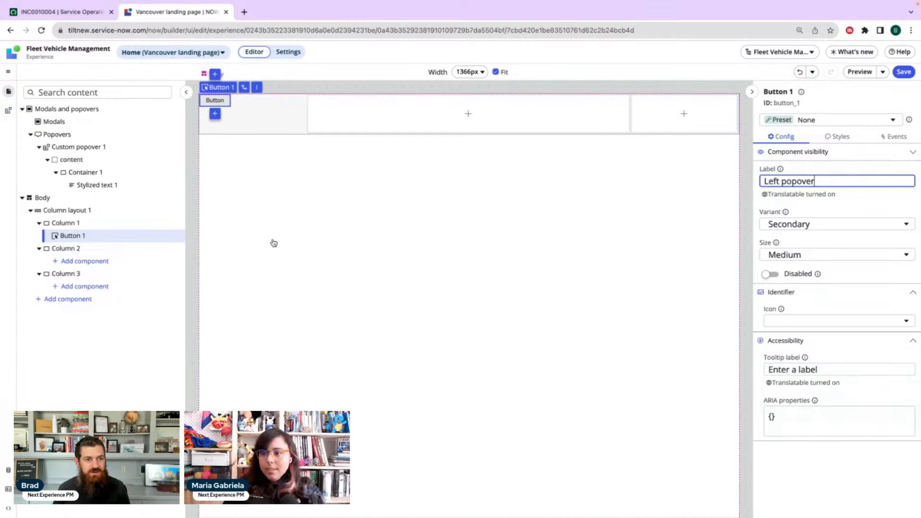
right_click(91, 237)
click(121, 251)
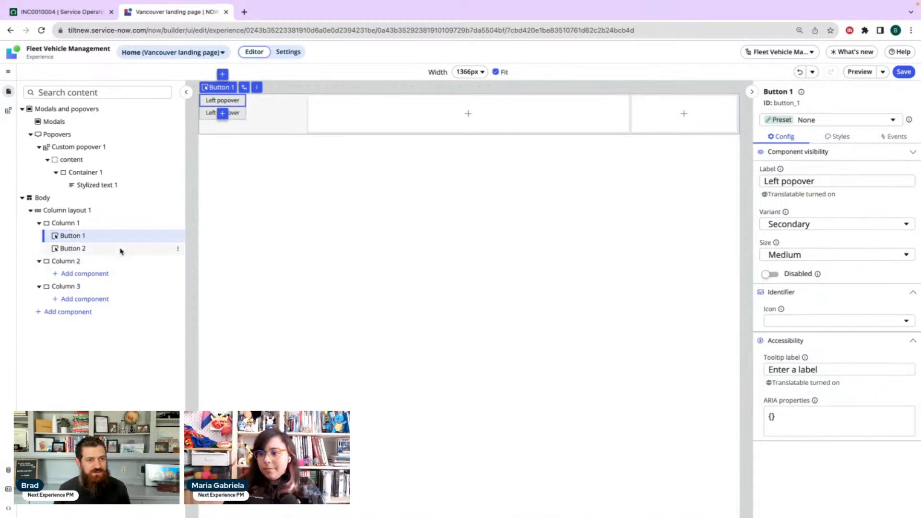
drag(118, 250, 117, 303)
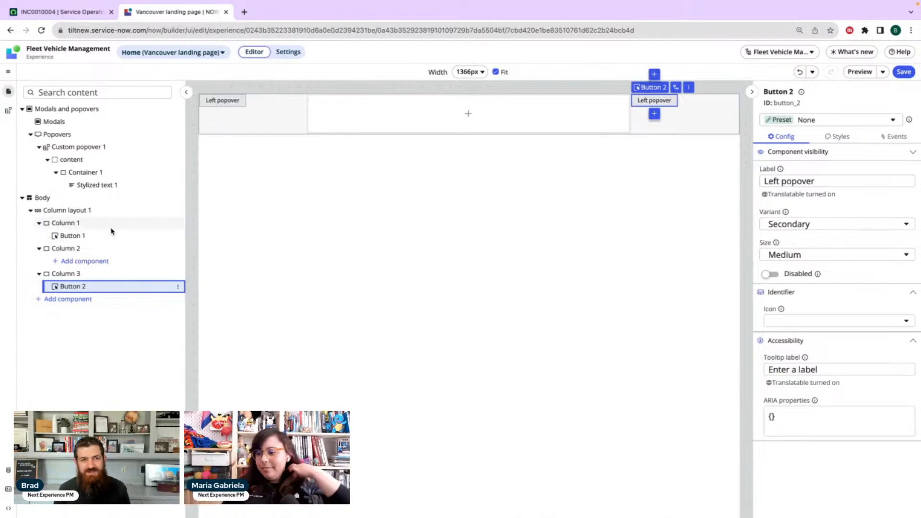
Set the padding of Column layout 1 to L on all sides
click(79, 223)
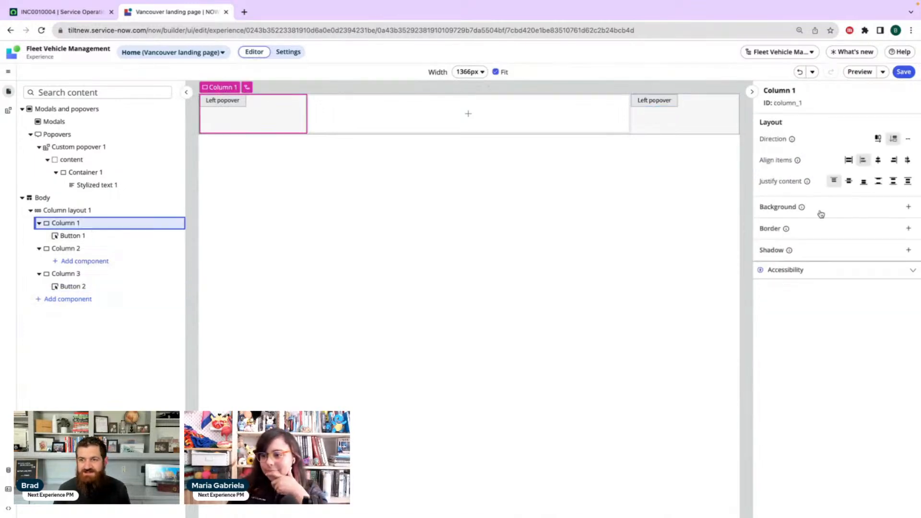
click(88, 211)
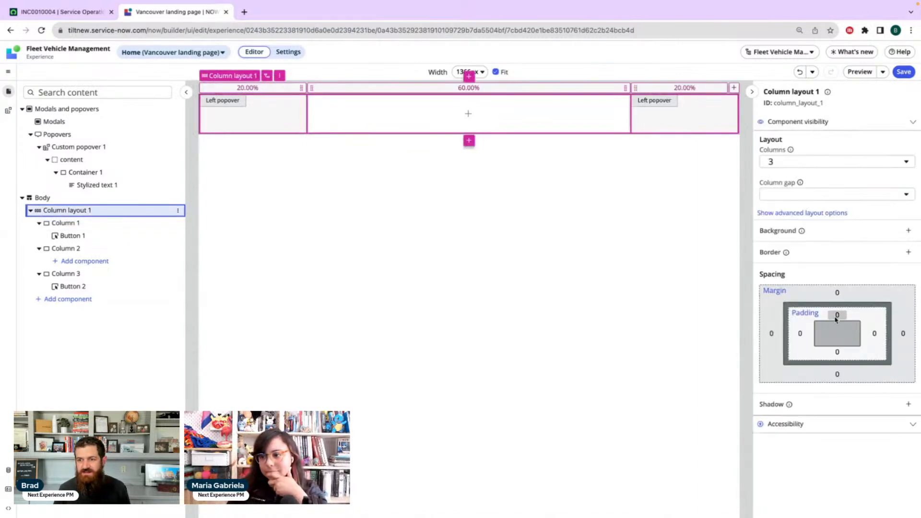
click(810, 315)
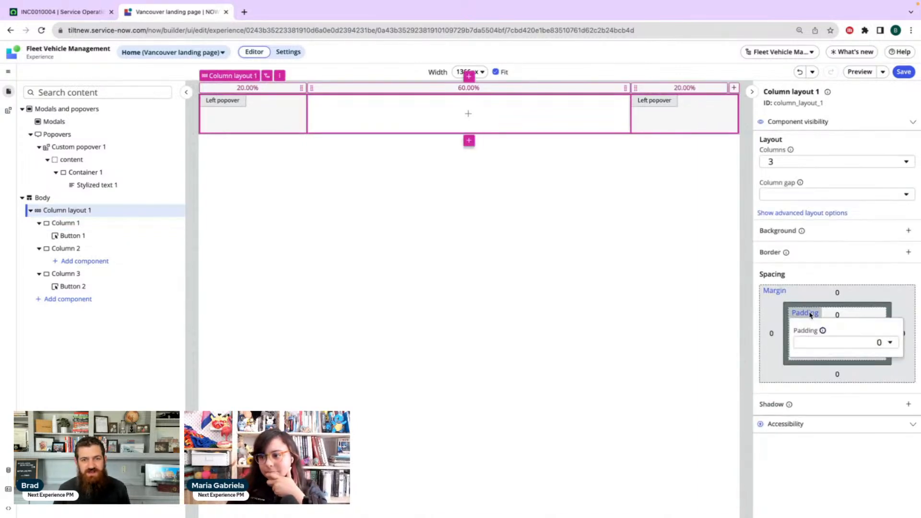
click(843, 342)
click(861, 234)
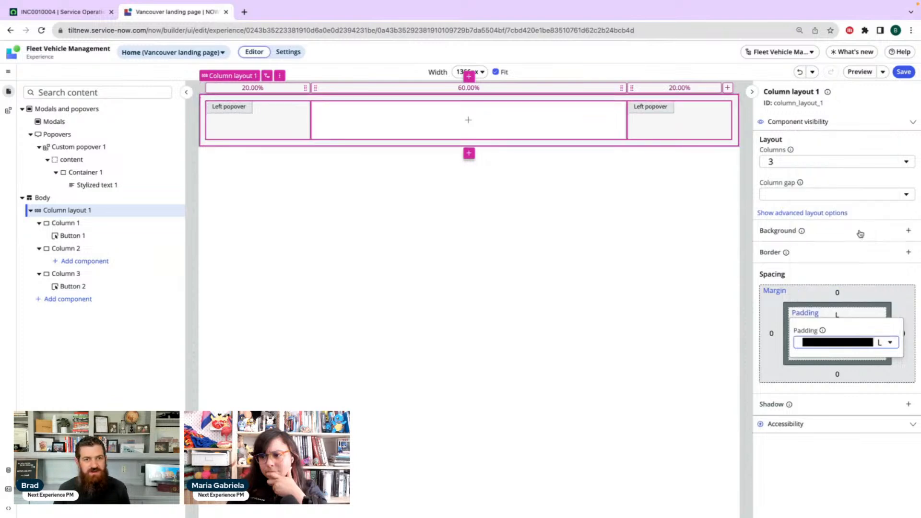
click(111, 370)
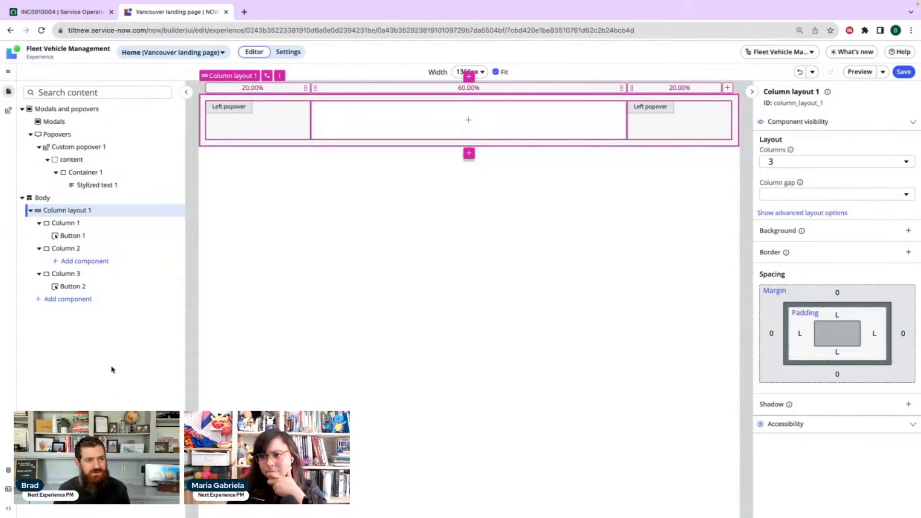
Set the item alignment of Column 1 and Column 3 to Center
click(94, 224)
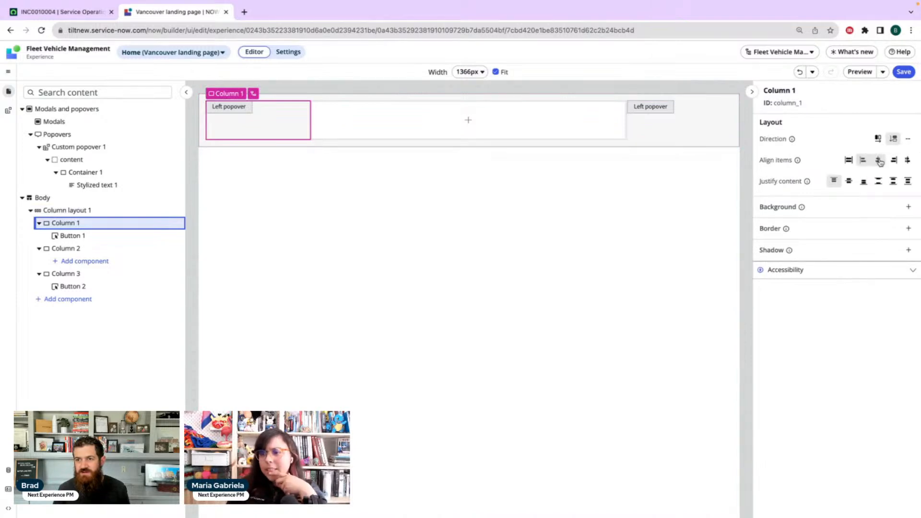
click(880, 160)
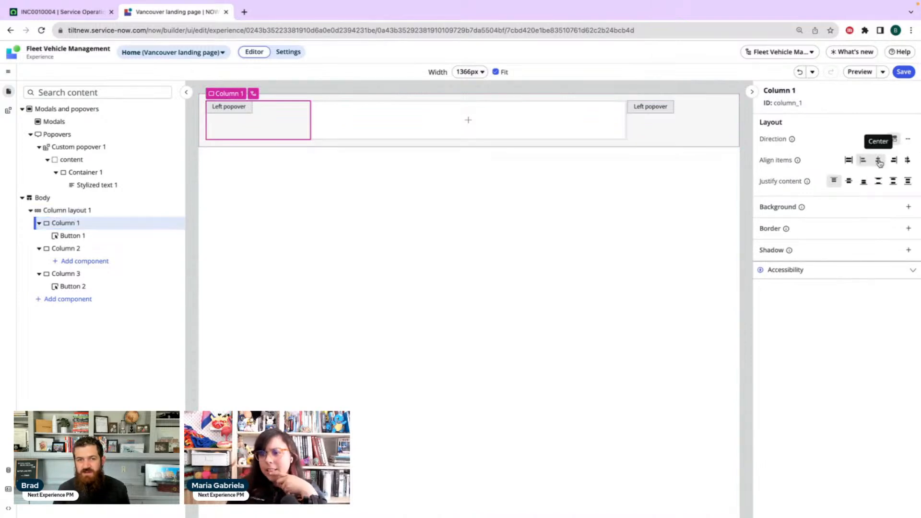
click(66, 273)
click(880, 163)
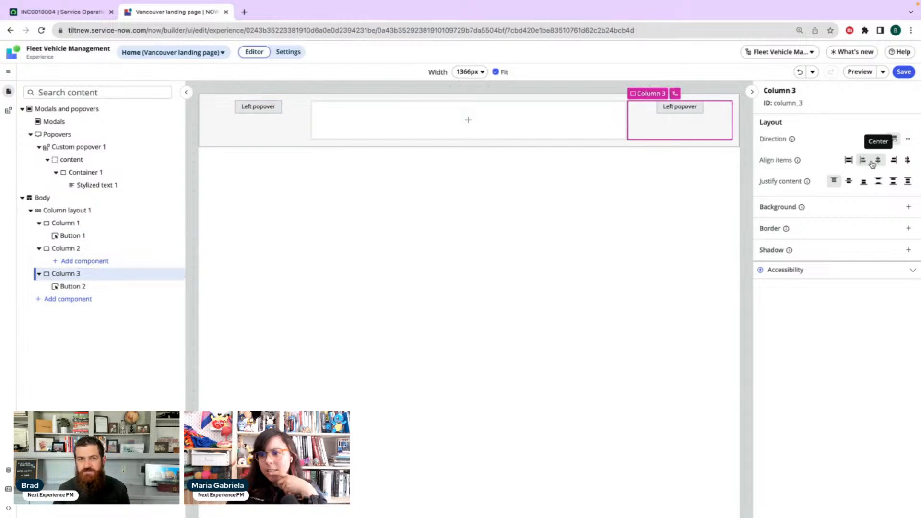
Add an Open popover event handler to Button 1 in Column 1 that triggers the existing Custom popover 1
click(80, 236)
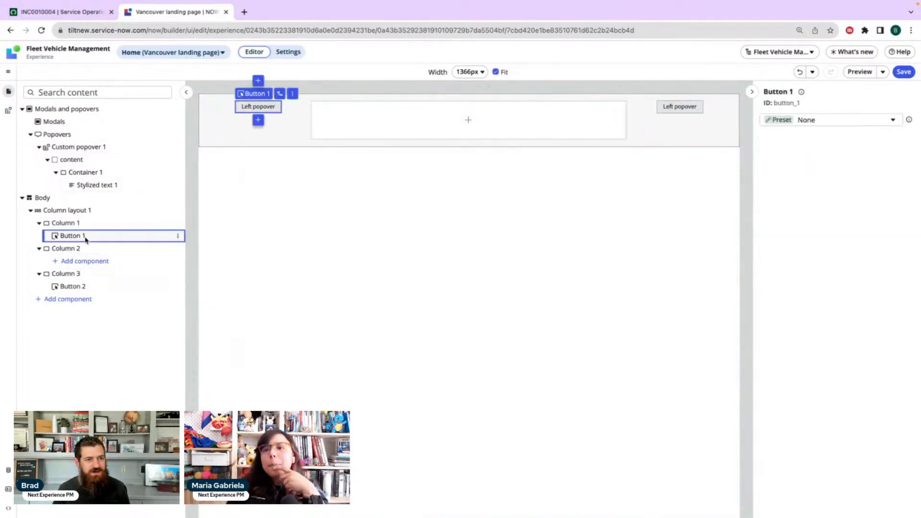
click(895, 137)
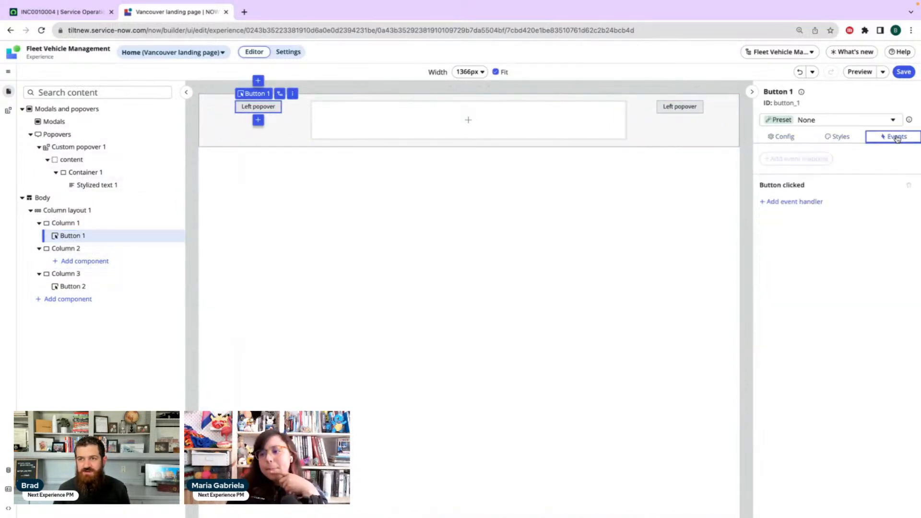
click(795, 201)
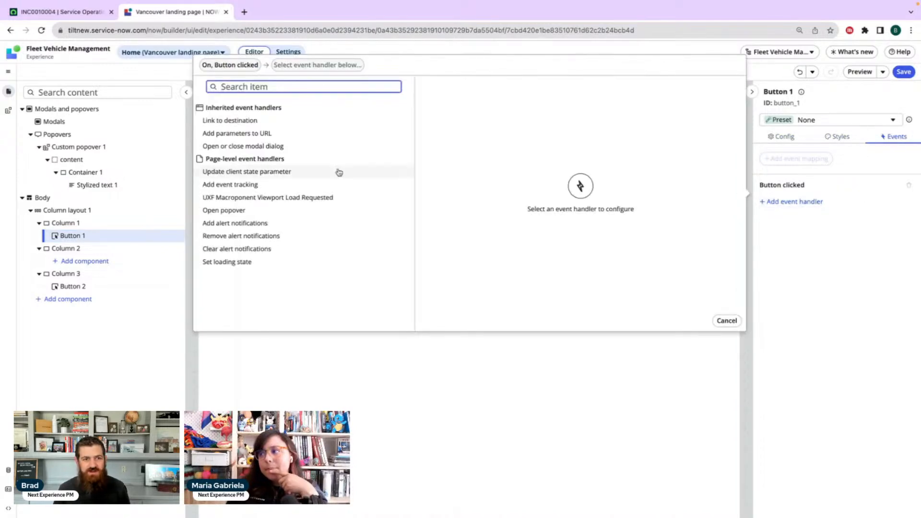
click(229, 210)
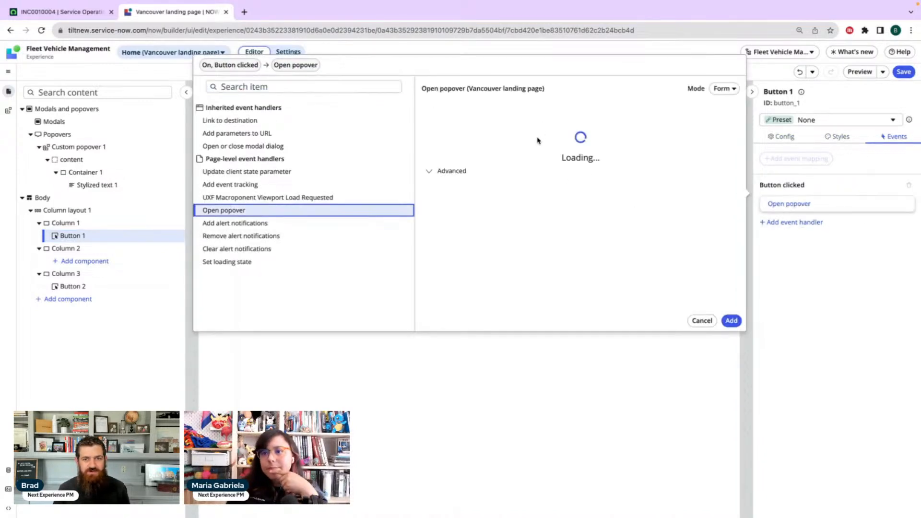
click(523, 166)
click(513, 181)
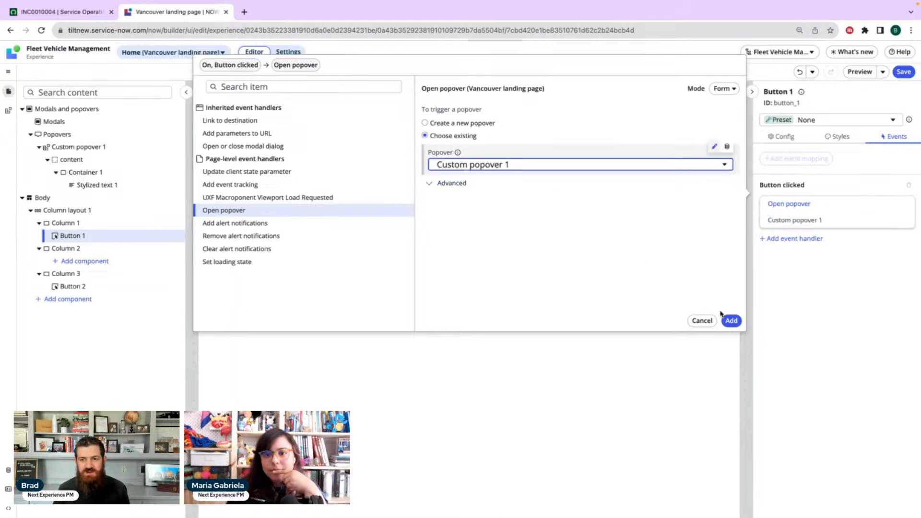
click(733, 321)
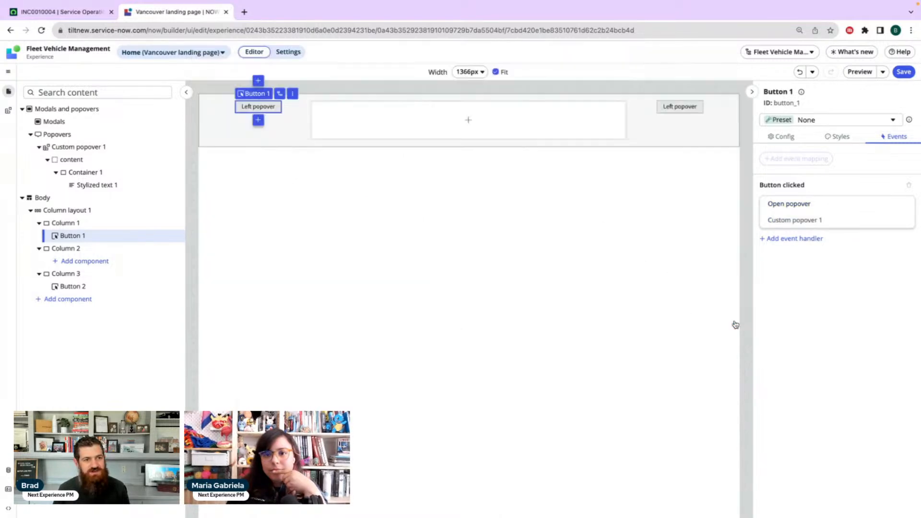
Duplicate Button 1 into Column 3 and delete the old Button 2 there
right_click(94, 239)
click(127, 249)
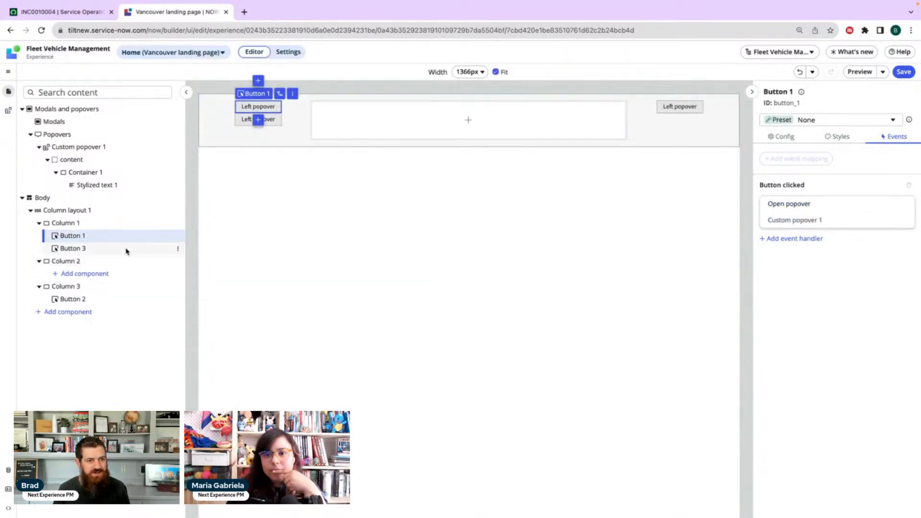
drag(101, 250, 96, 298)
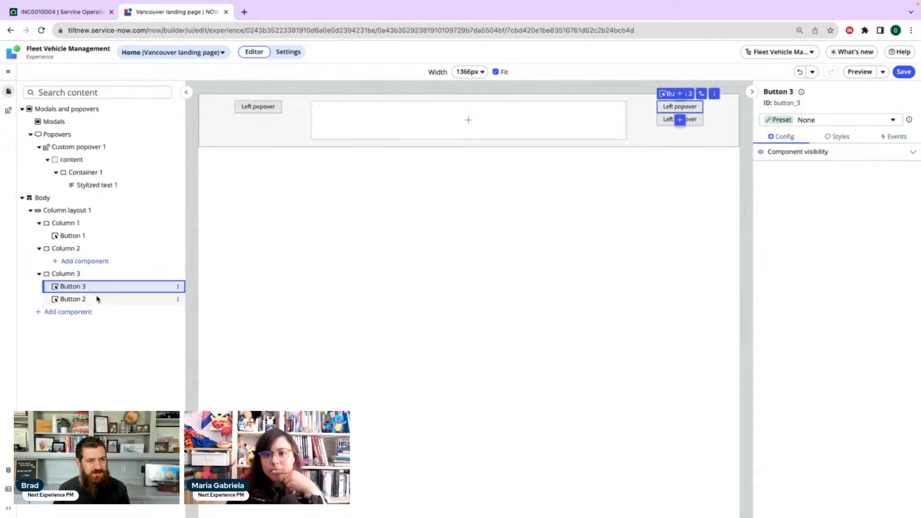
right_click(78, 301)
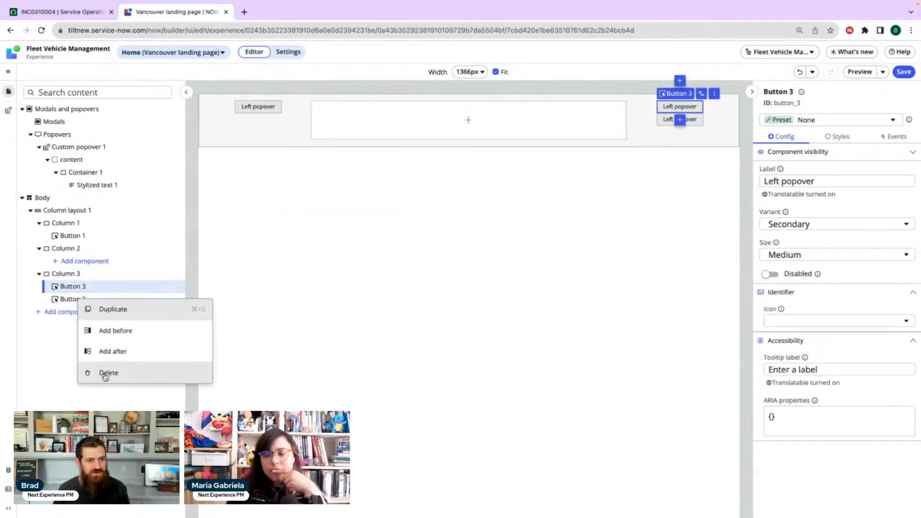
click(104, 374)
Label the new Column 3 button "Right popover" and save the page
click(87, 287)
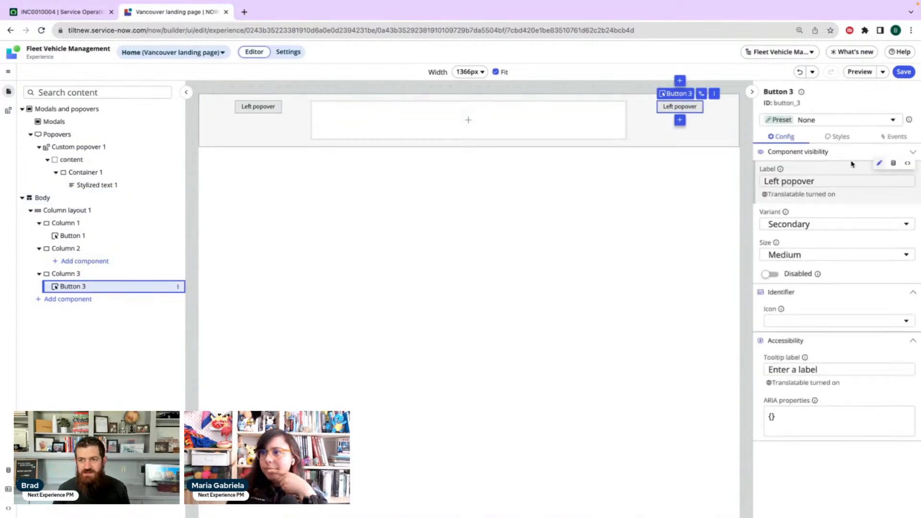
click(768, 181)
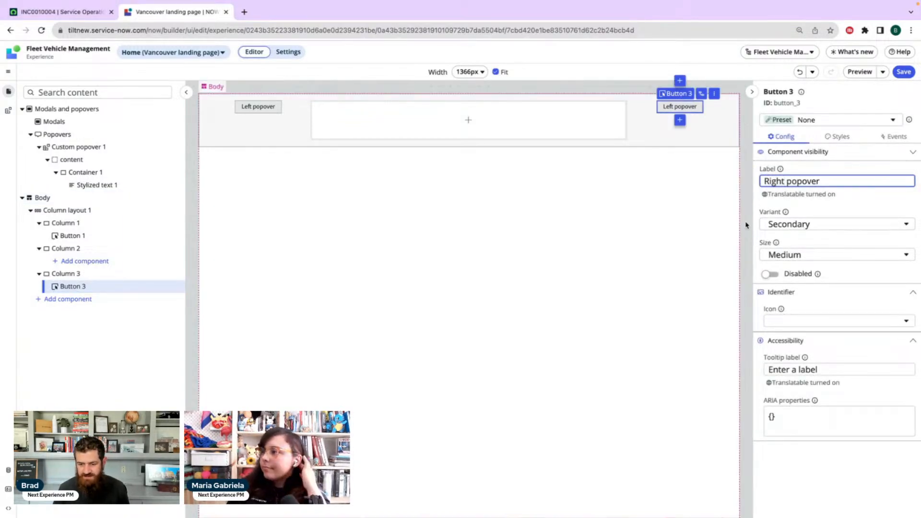
key(ctrl+s)
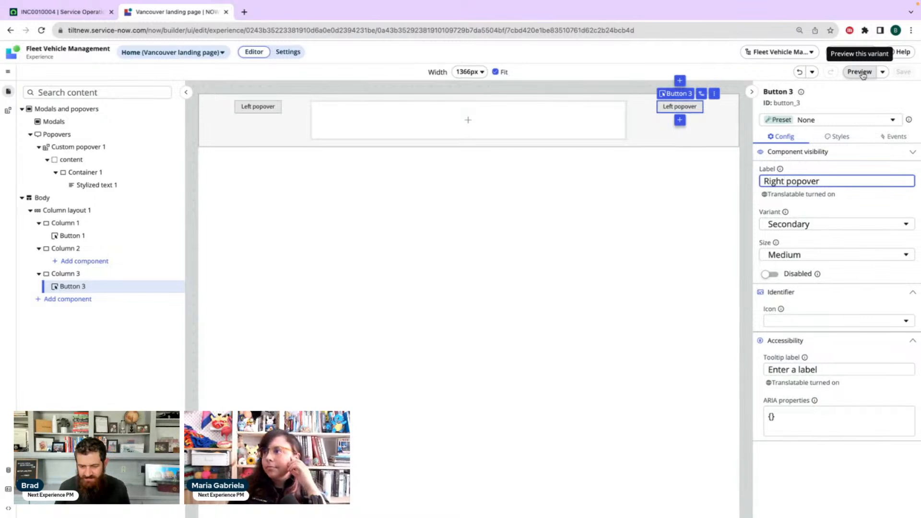
Preview the page, test the popovers of the Left popover and Right popover buttons, and return to the editor
click(863, 74)
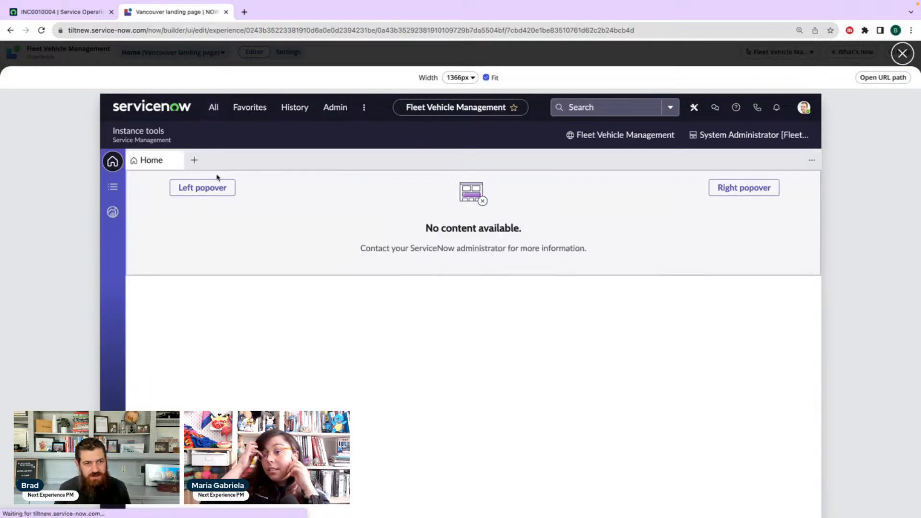
click(210, 194)
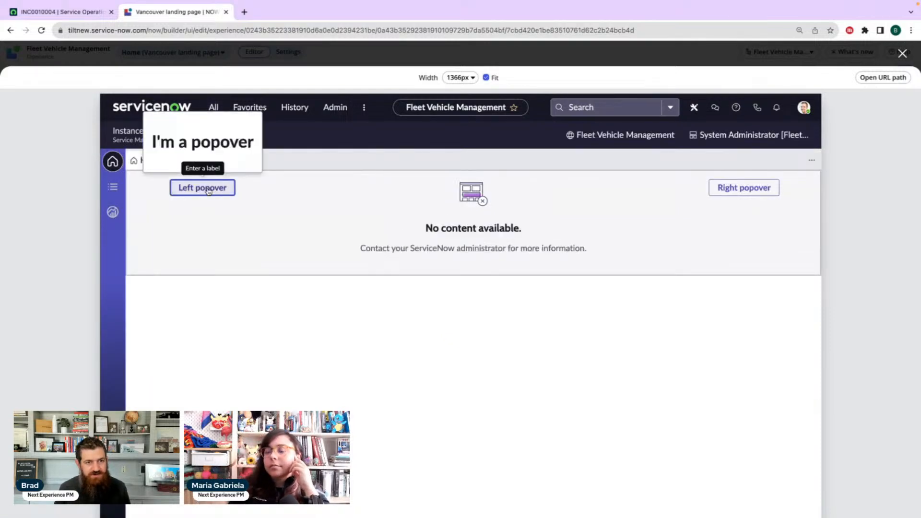
click(747, 189)
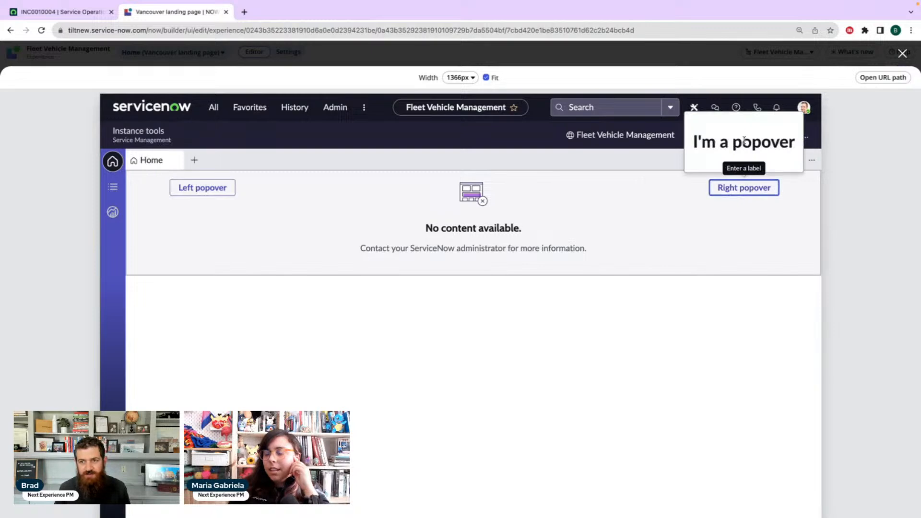
click(316, 210)
click(210, 194)
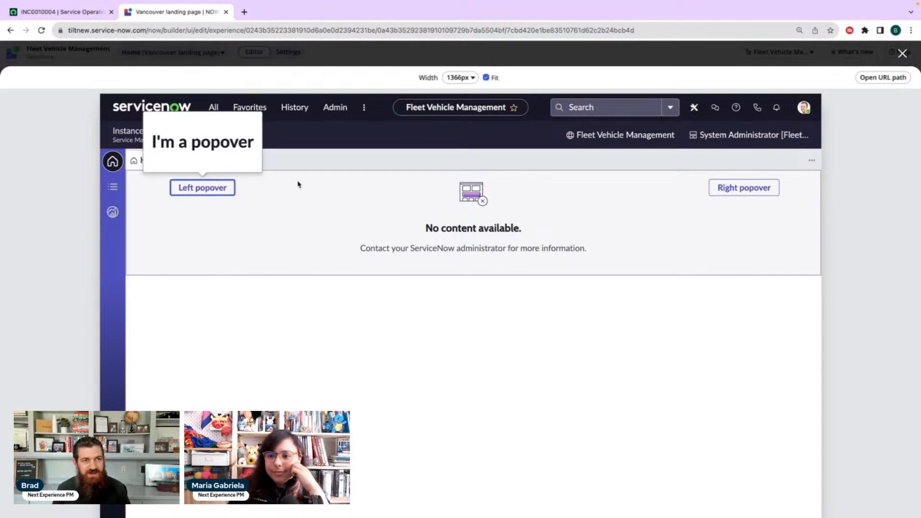
click(78, 17)
click(173, 12)
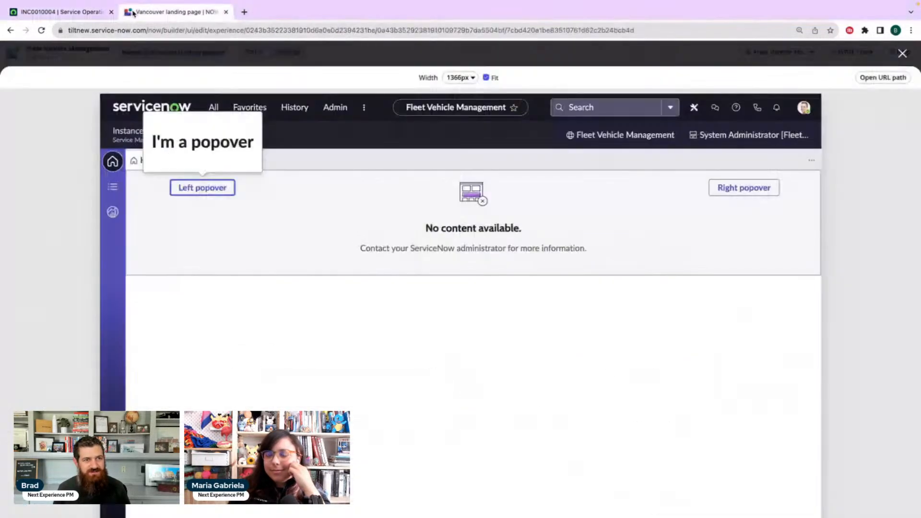
click(903, 54)
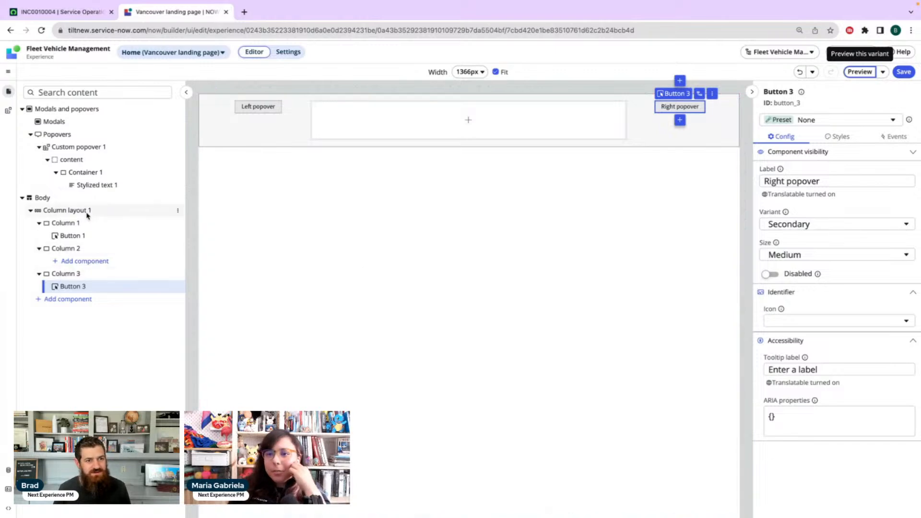
Duplicate Column layout 1 and add a List component to Column 2 of the duplicated layout
right_click(82, 212)
click(115, 220)
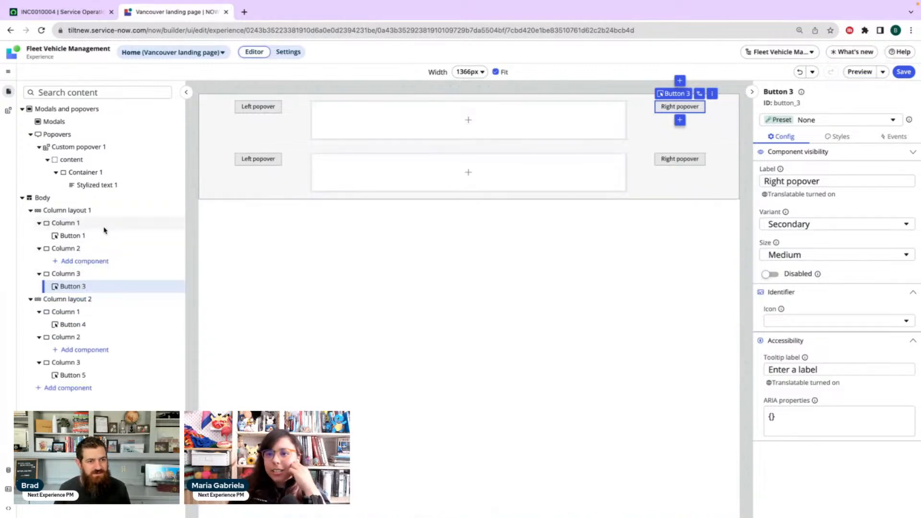
click(101, 350)
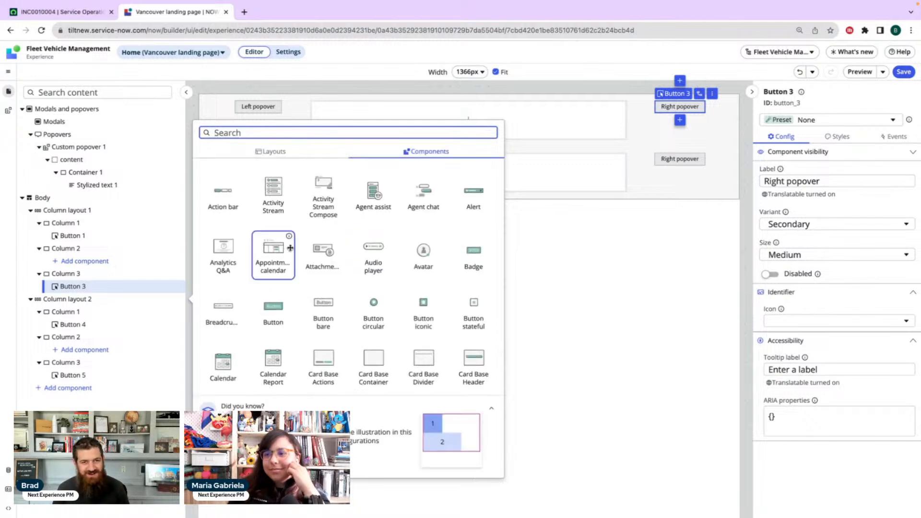
scroll(306, 247, down, 12)
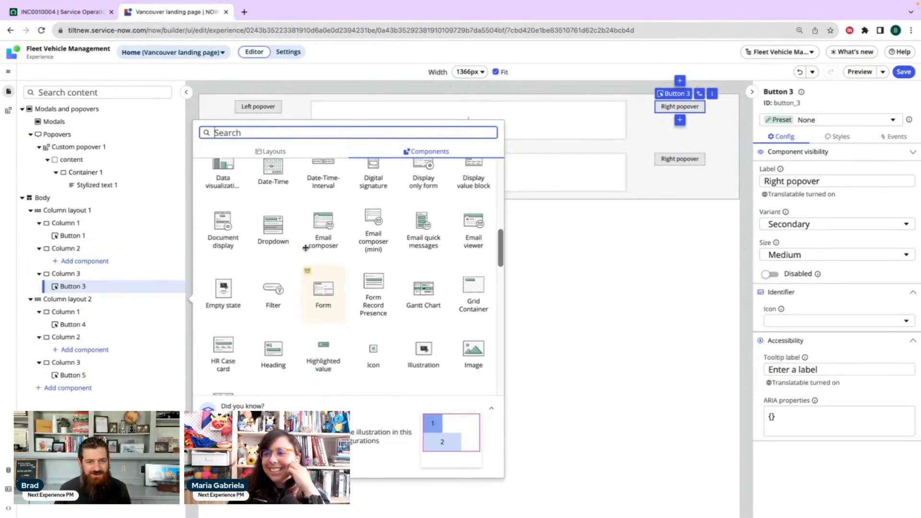
scroll(307, 248, down, 4)
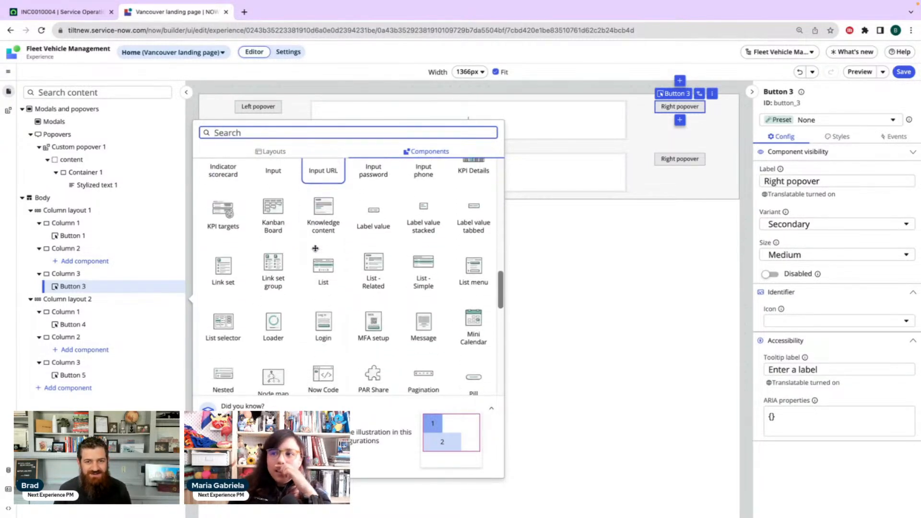
click(331, 268)
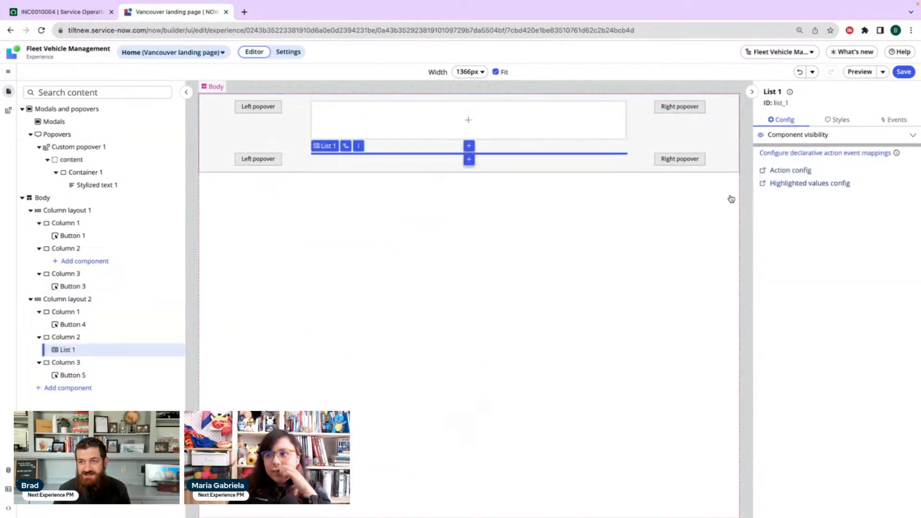
scroll(530, 271, down, 10)
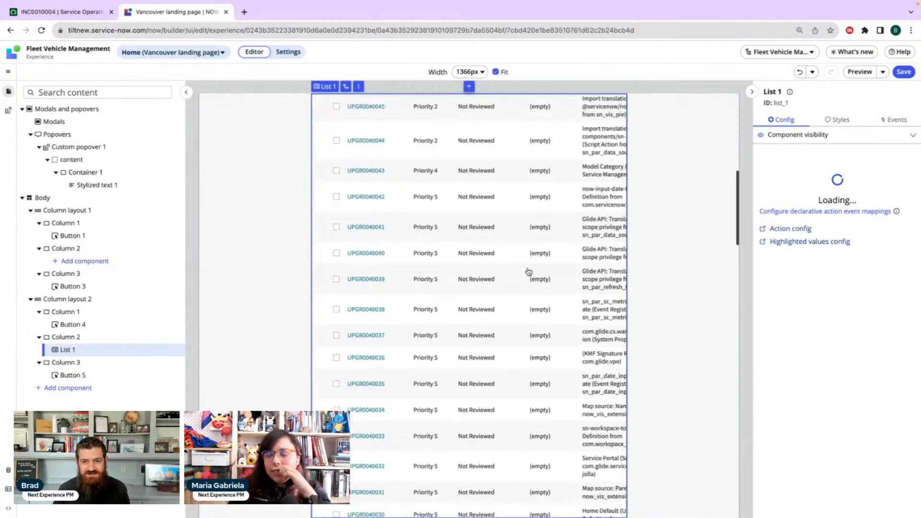
scroll(529, 272, down, 12)
scroll(530, 271, up, 20)
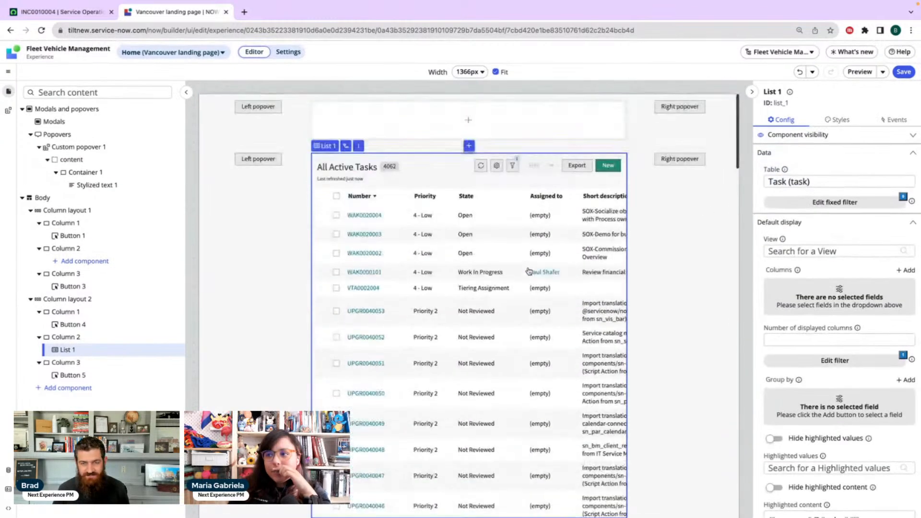
Preview the page and check how the upper Left popover button's popover behaves while the page scrolls
click(864, 73)
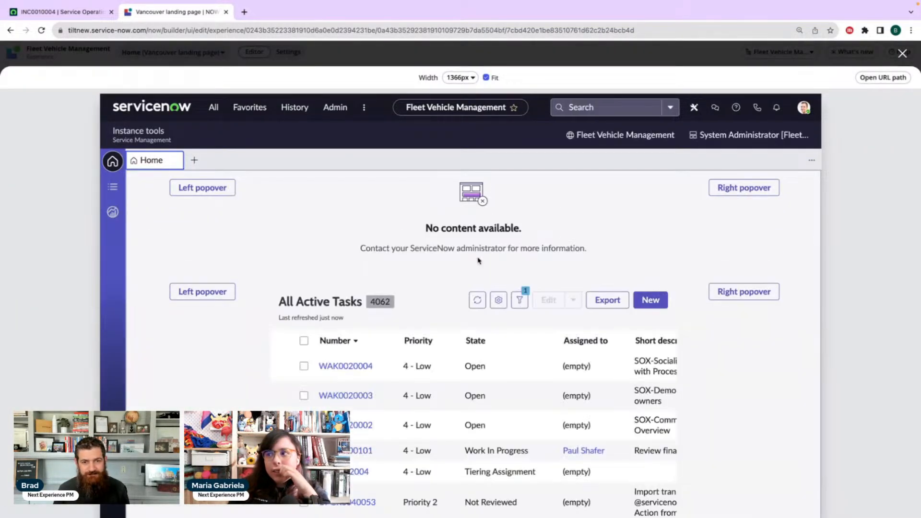
scroll(478, 260, down, 10)
scroll(479, 258, up, 10)
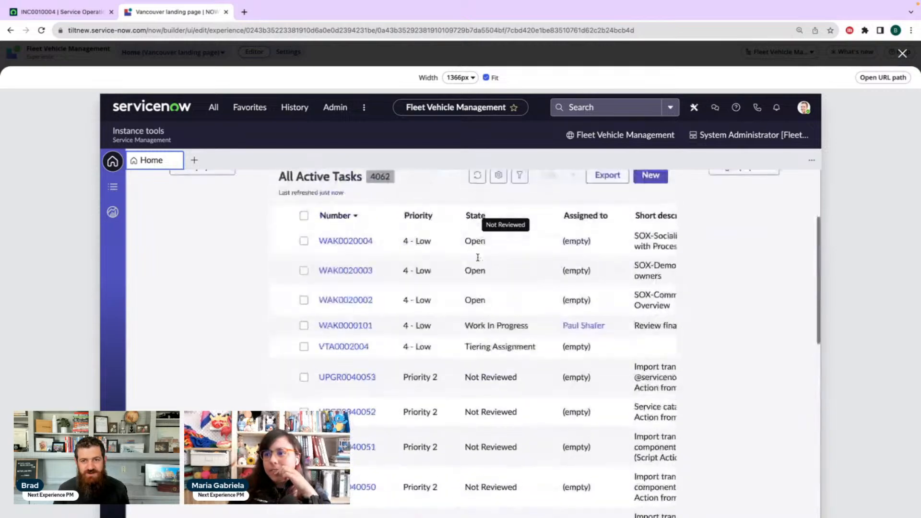
click(212, 197)
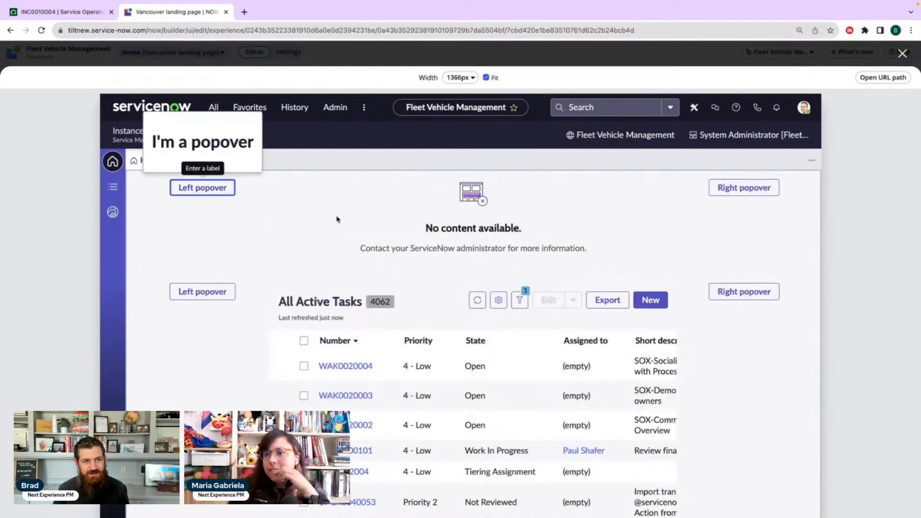
scroll(354, 220, down, 5)
scroll(354, 220, down, 5)
scroll(354, 220, up, 10)
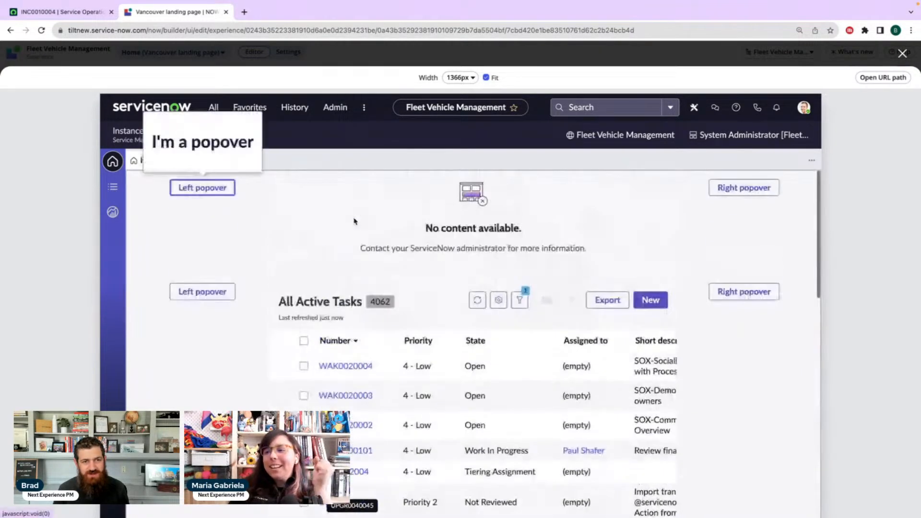
scroll(354, 221, down, 5)
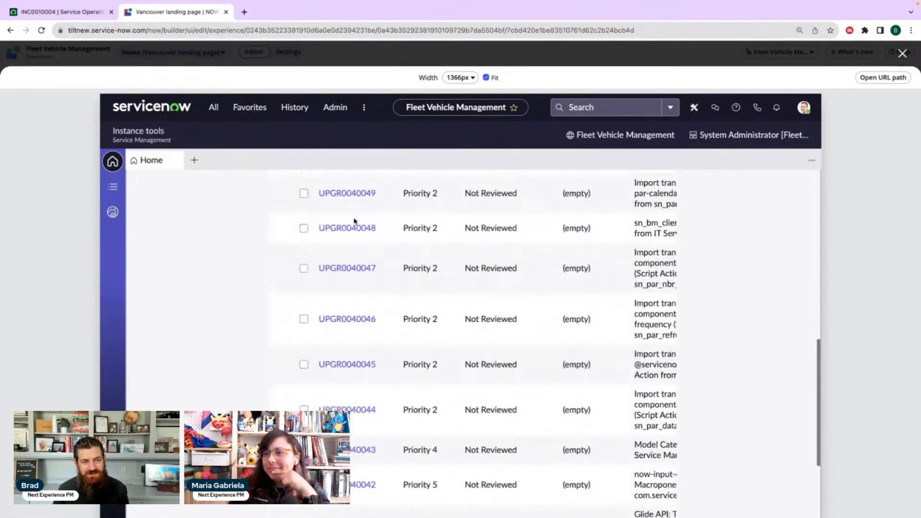
scroll(355, 221, up, 10)
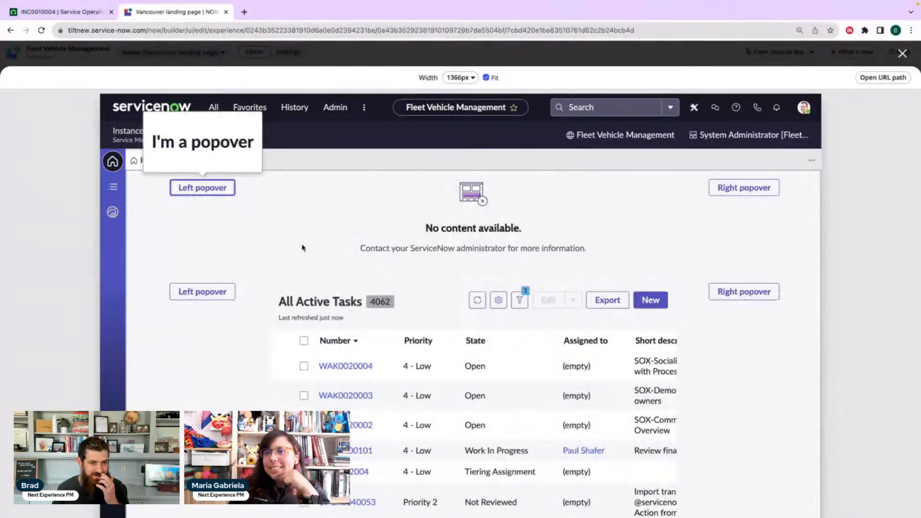
Test the lower Left popover button's popover while scrolling through the task list, and close the preview
click(230, 293)
scroll(340, 275, down, 8)
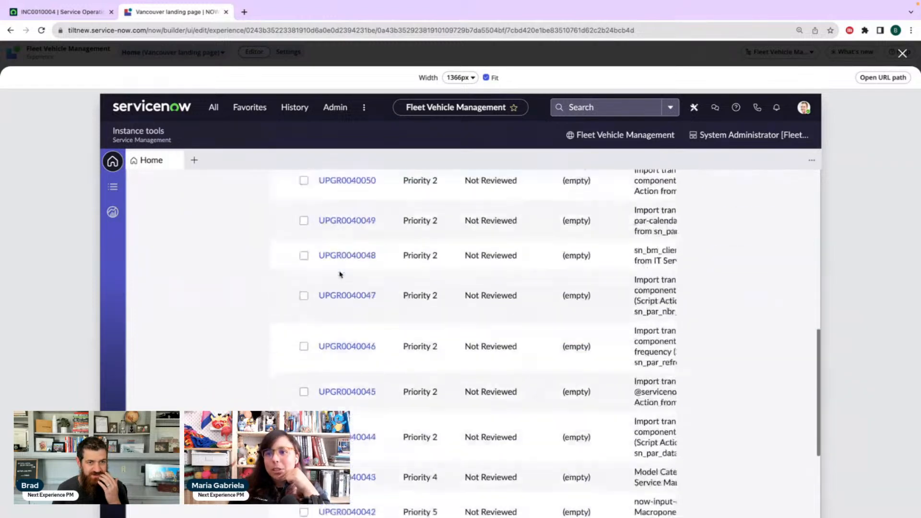
scroll(340, 275, down, 4)
scroll(341, 271, up, 15)
click(329, 265)
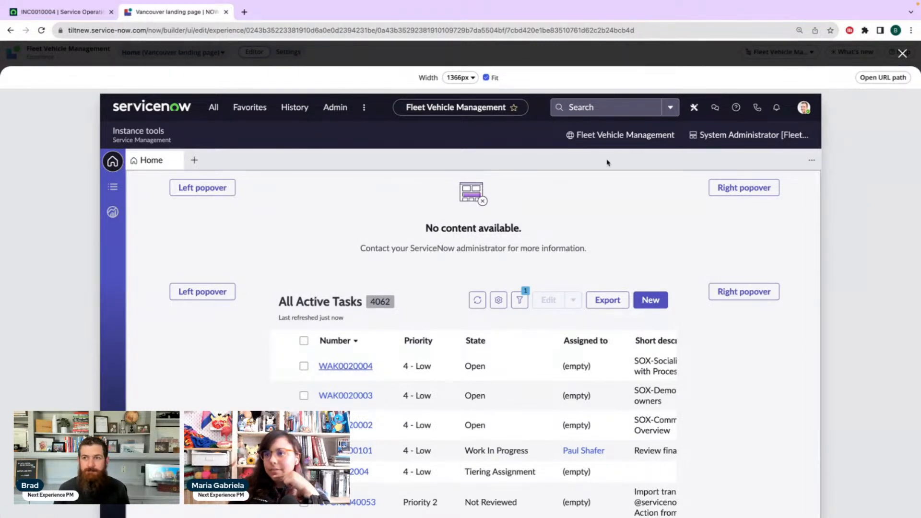
click(902, 54)
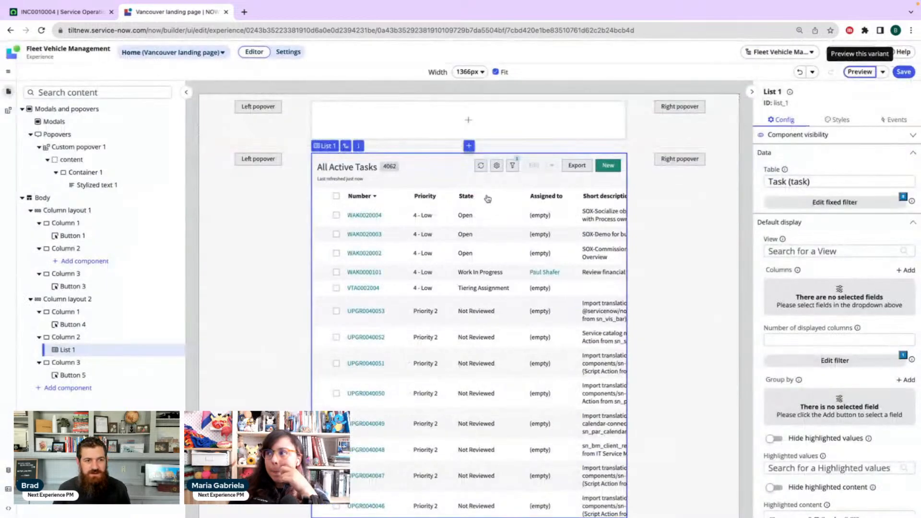
Add a Form component with the Record form preset to Column 2 of Column layout 1, applying the default data resource configurations
click(145, 265)
scroll(373, 233, down, 5)
scroll(373, 232, down, 5)
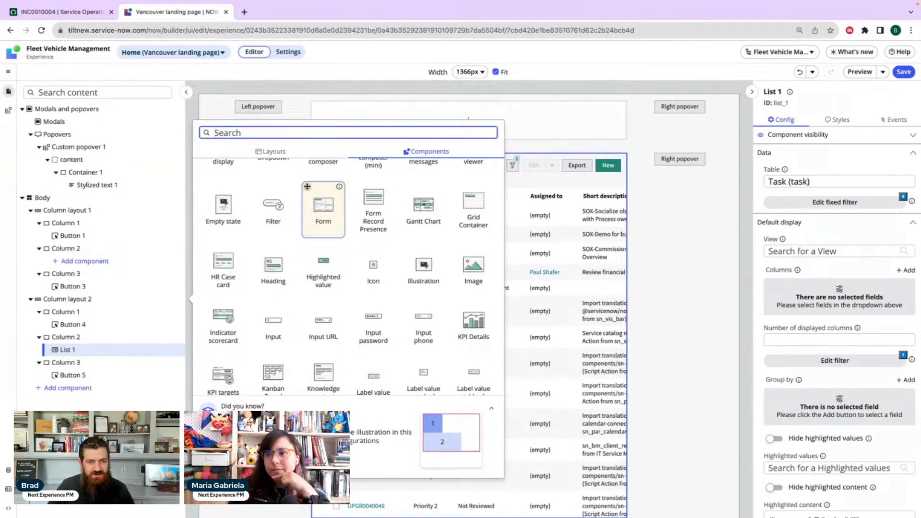
scroll(324, 226, down, 6)
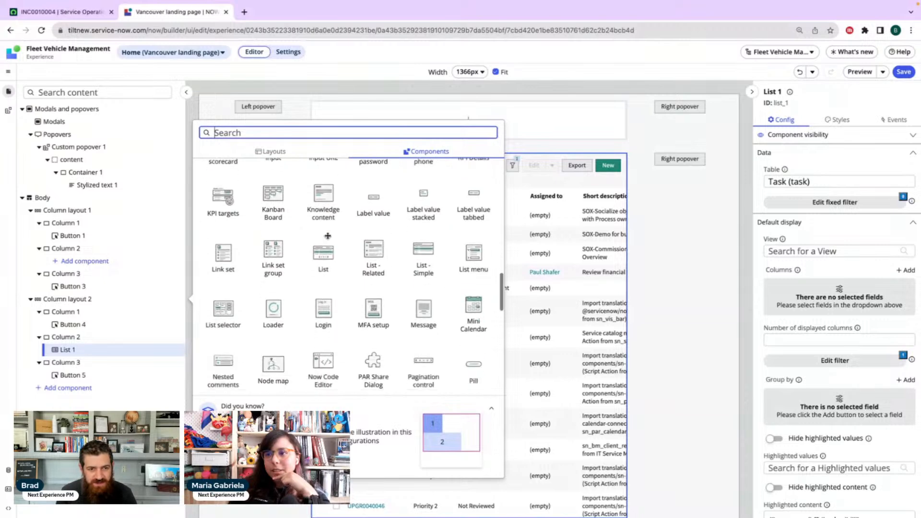
scroll(327, 236, up, 6)
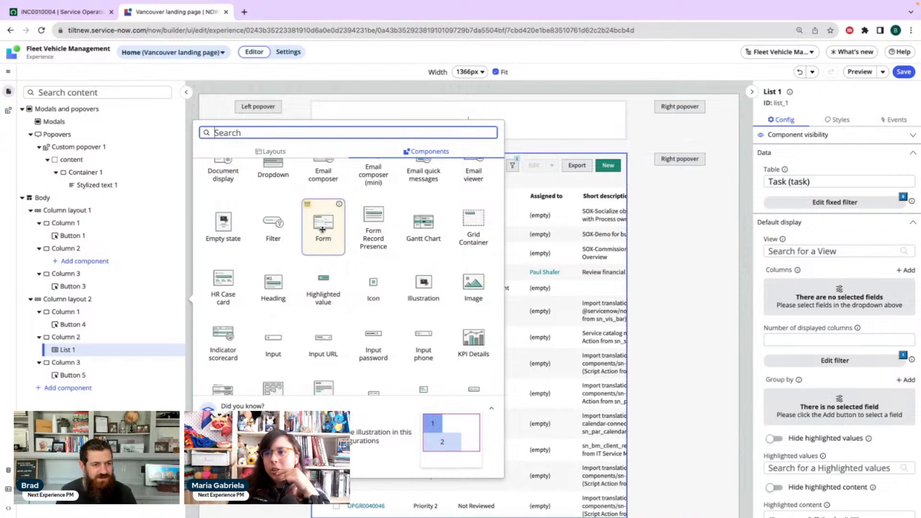
click(323, 230)
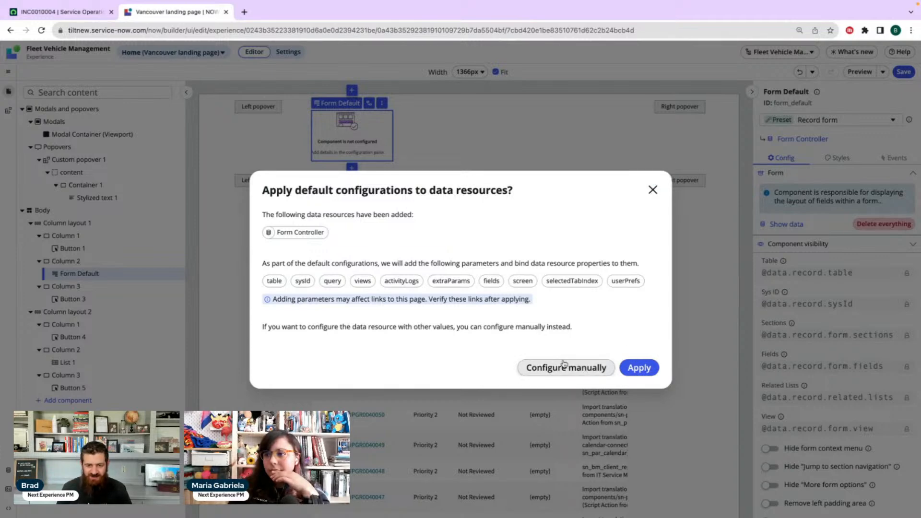
click(644, 372)
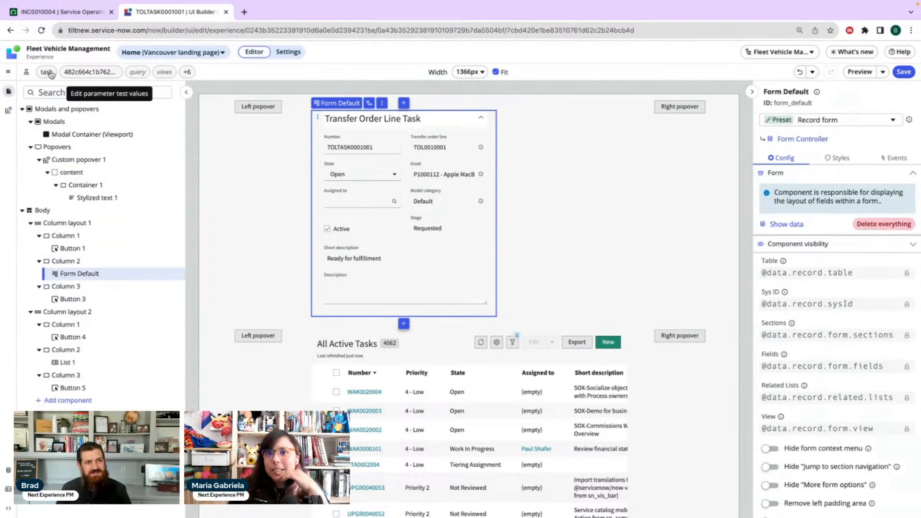
Examine the component library for components with presets from the page's controllers, and check the page's local data resources
click(178, 276)
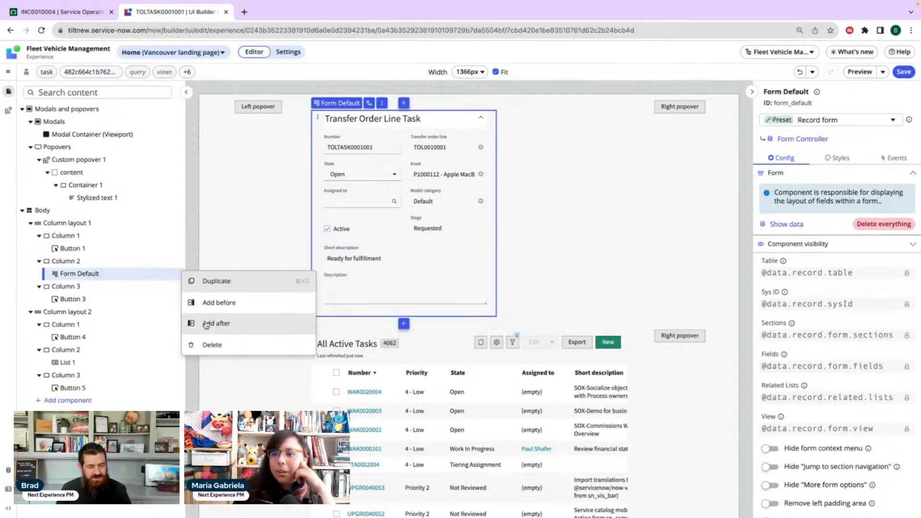
click(99, 273)
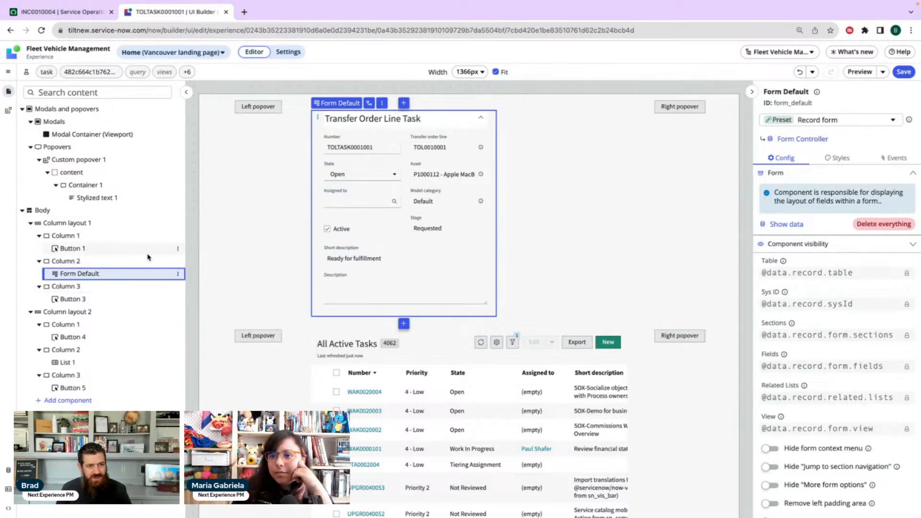
click(84, 401)
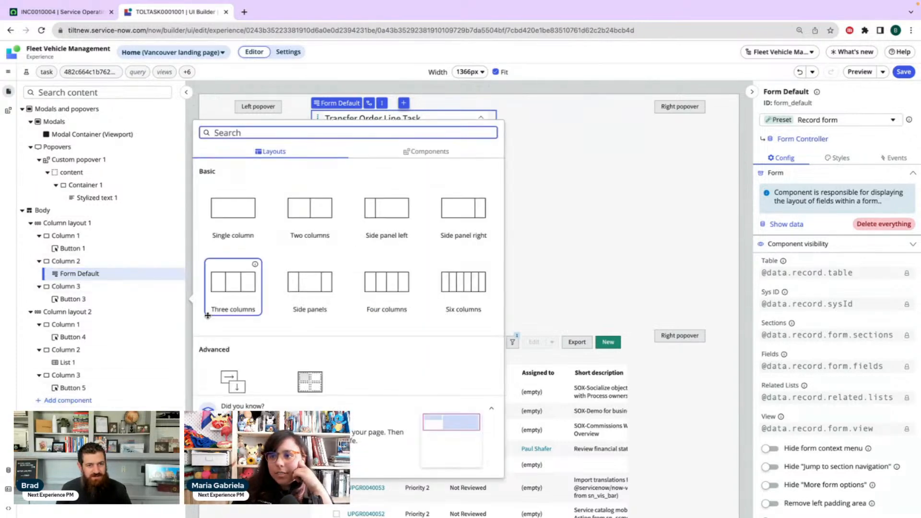
click(436, 152)
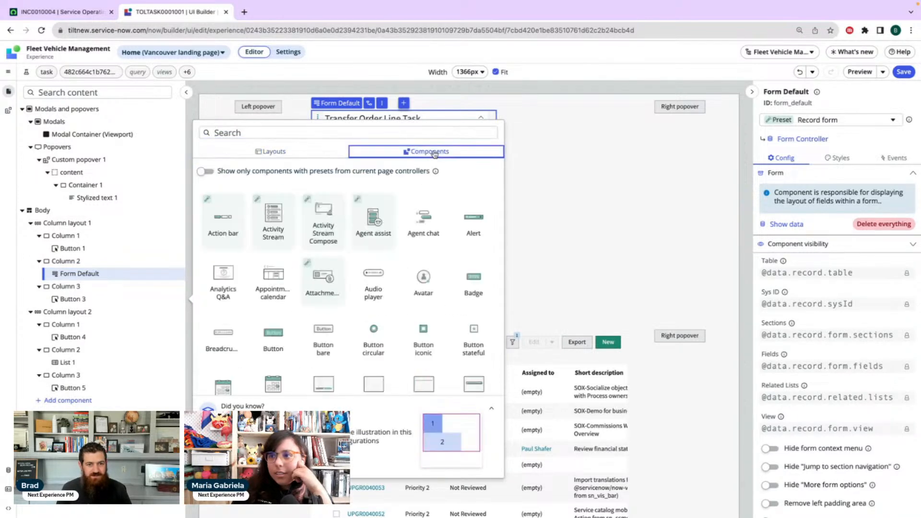
scroll(422, 240, down, 2)
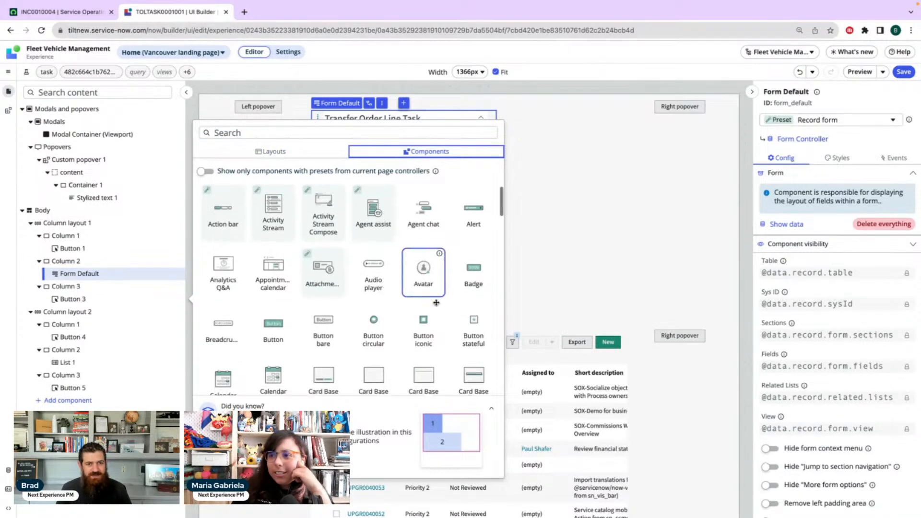
scroll(437, 303, down, 6)
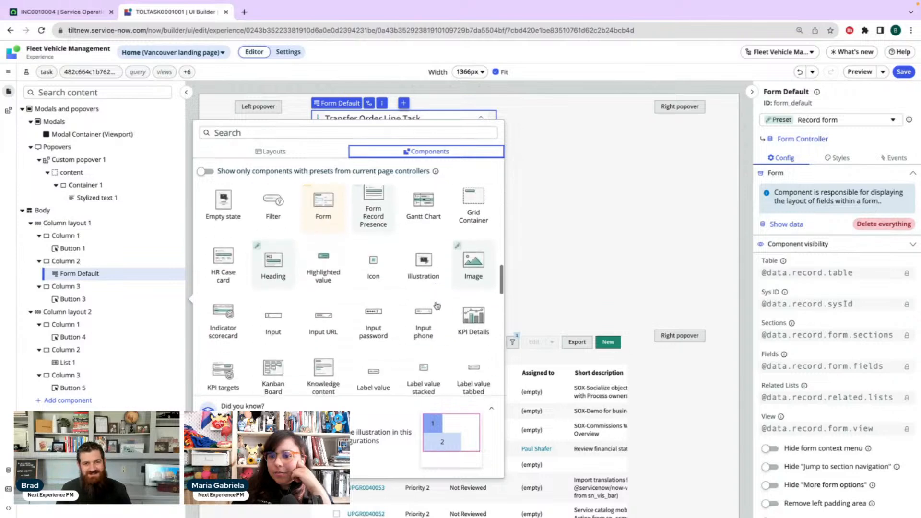
scroll(436, 303, up, 1)
scroll(436, 303, down, 4)
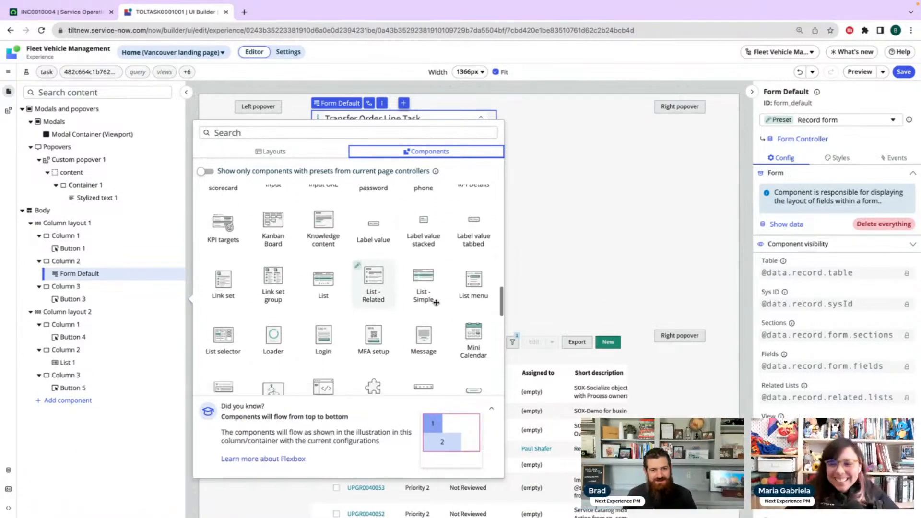
scroll(408, 279, down, 1)
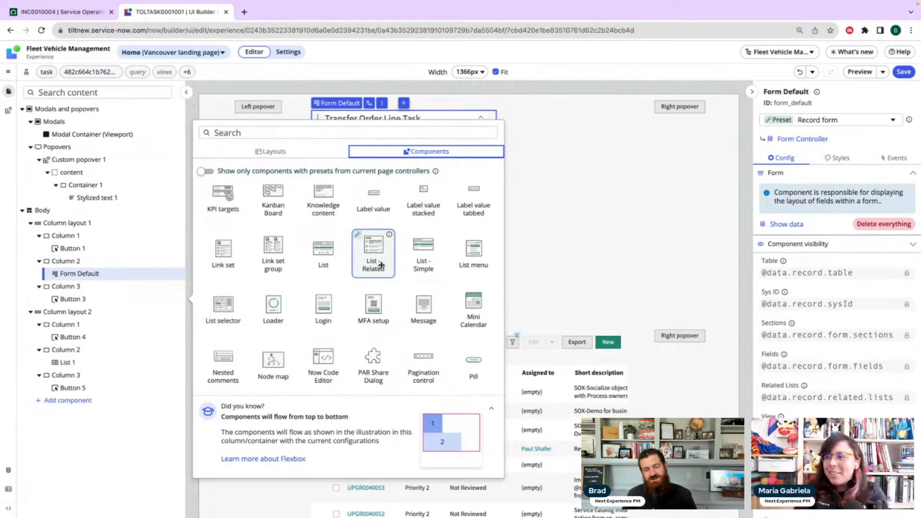
scroll(384, 265, down, 7)
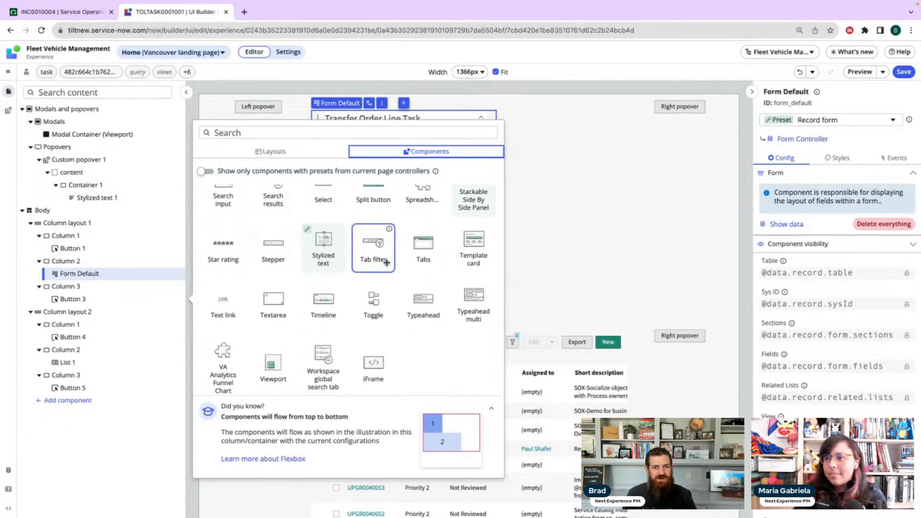
scroll(387, 263, up, 10)
scroll(387, 263, up, 4)
scroll(387, 263, down, 6)
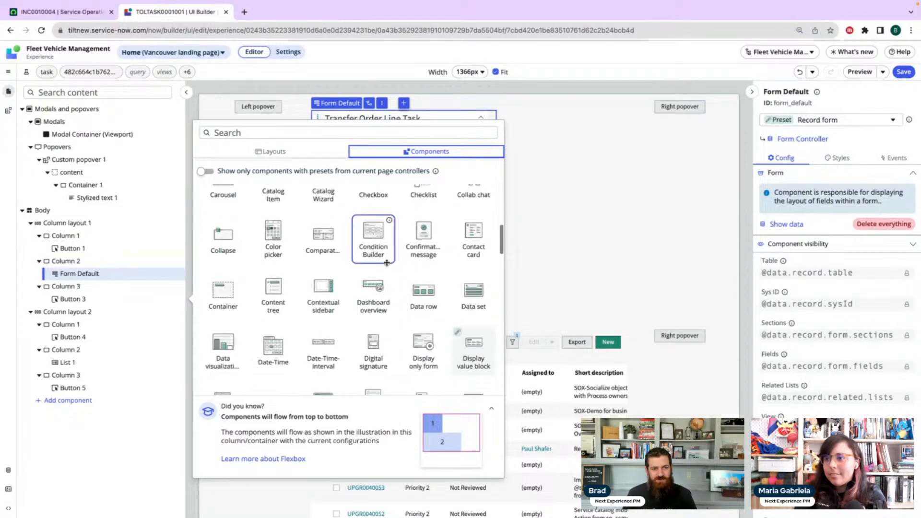
click(100, 439)
click(9, 470)
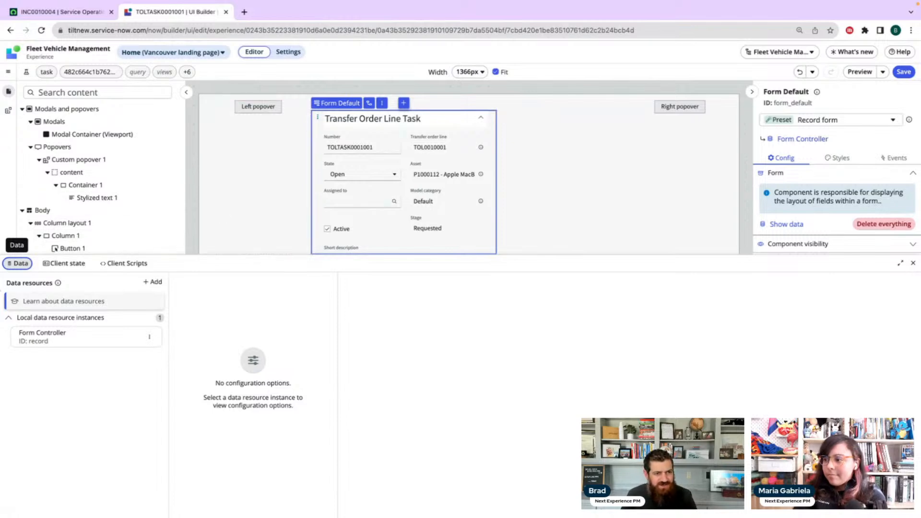
click(20, 263)
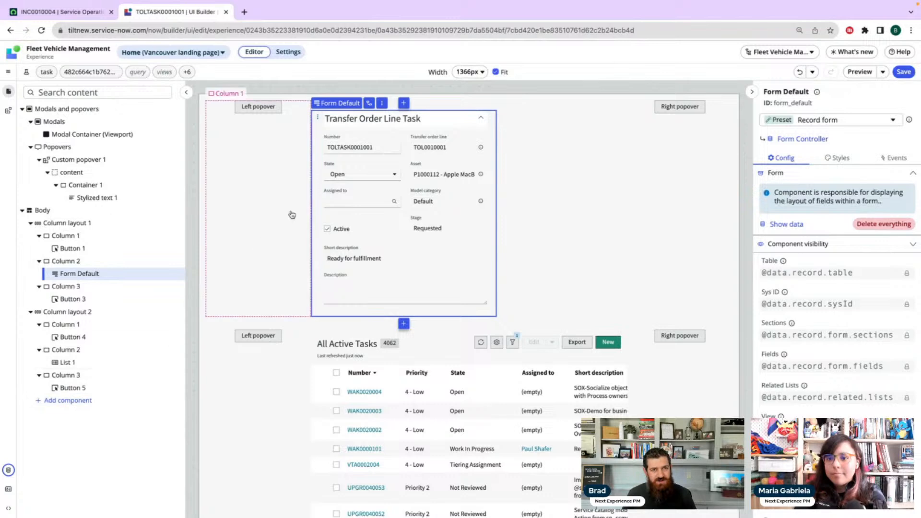
Add an Action bar with the Record actions preset after Button 1 in Column 1, and dismiss the preset tip
click(158, 248)
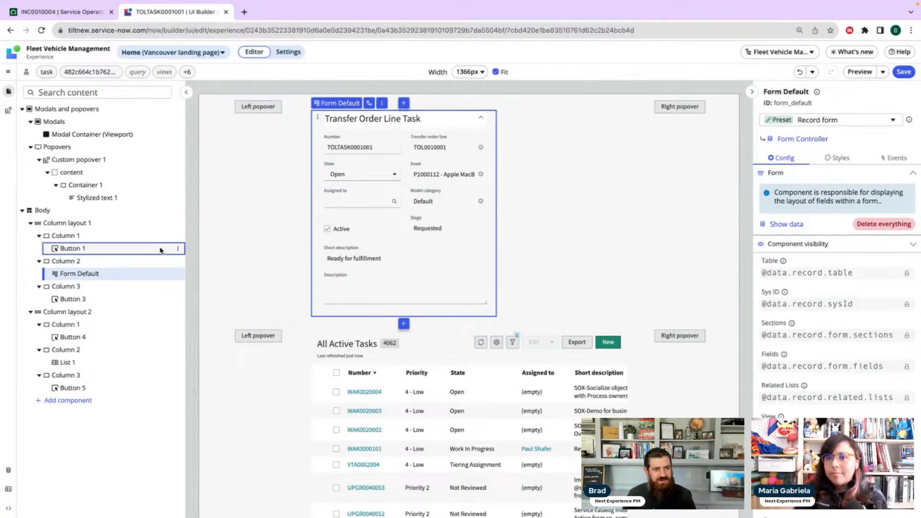
click(177, 250)
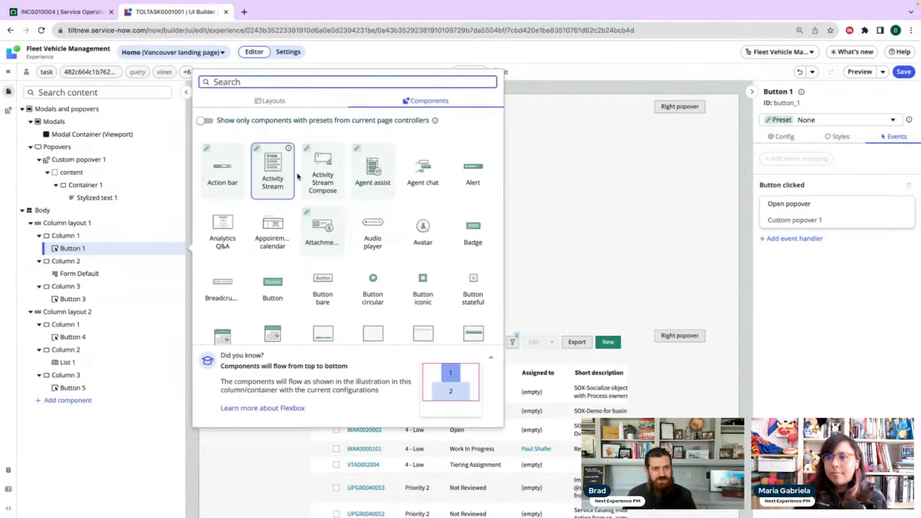
scroll(325, 198, down, 4)
scroll(325, 198, down, 5)
scroll(288, 192, up, 10)
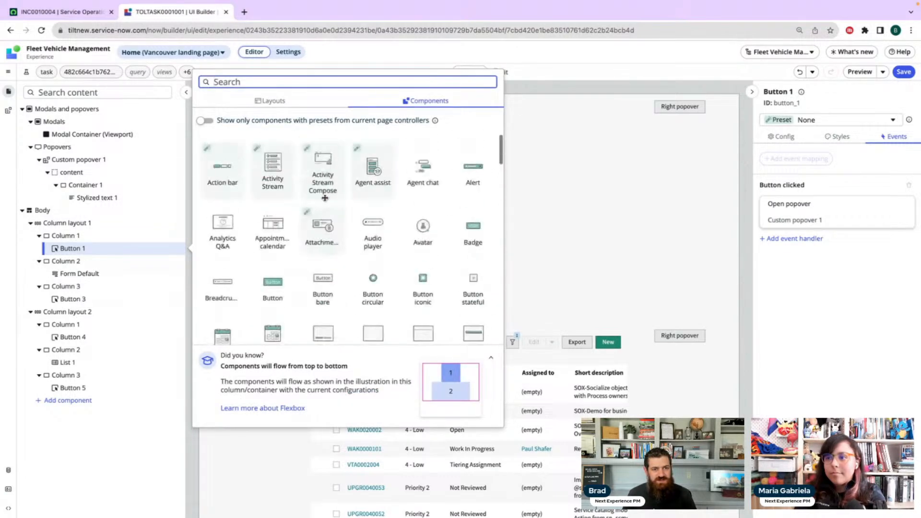
click(222, 171)
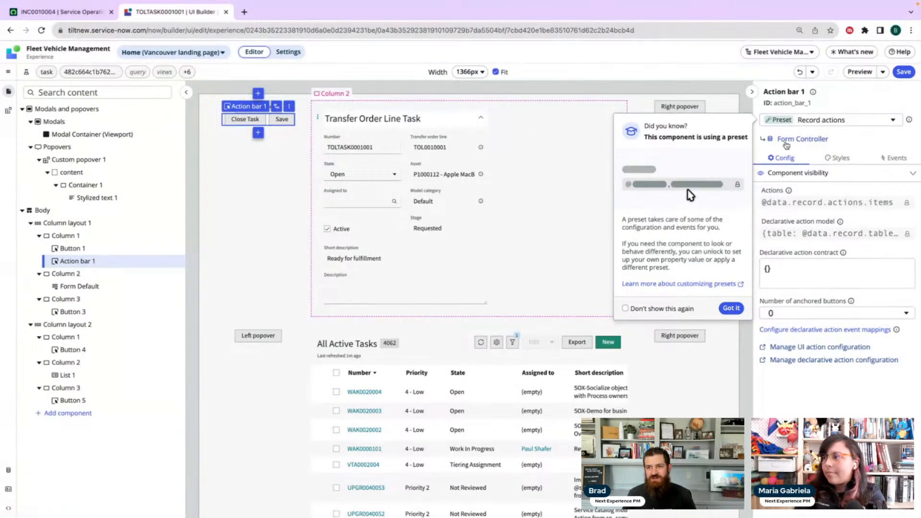
click(731, 309)
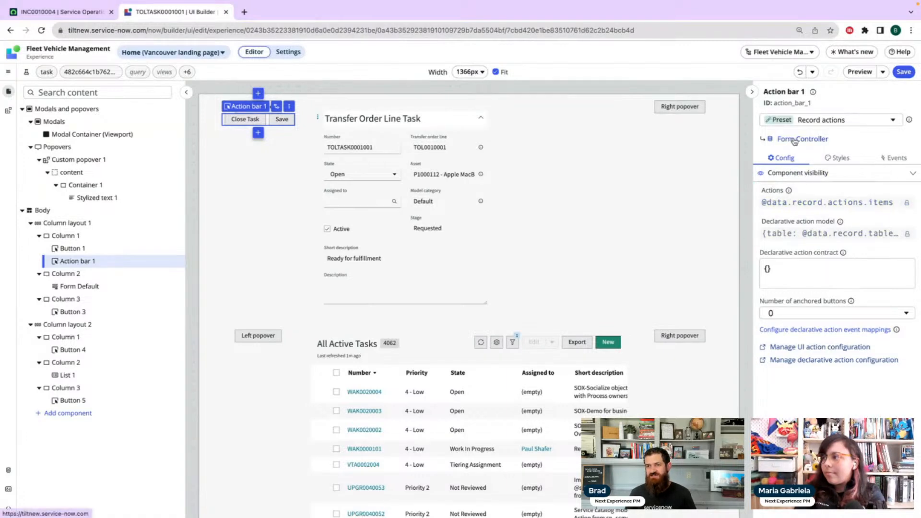
Examine the Form Controller's configuration and its actions output, and close the data resources
click(808, 139)
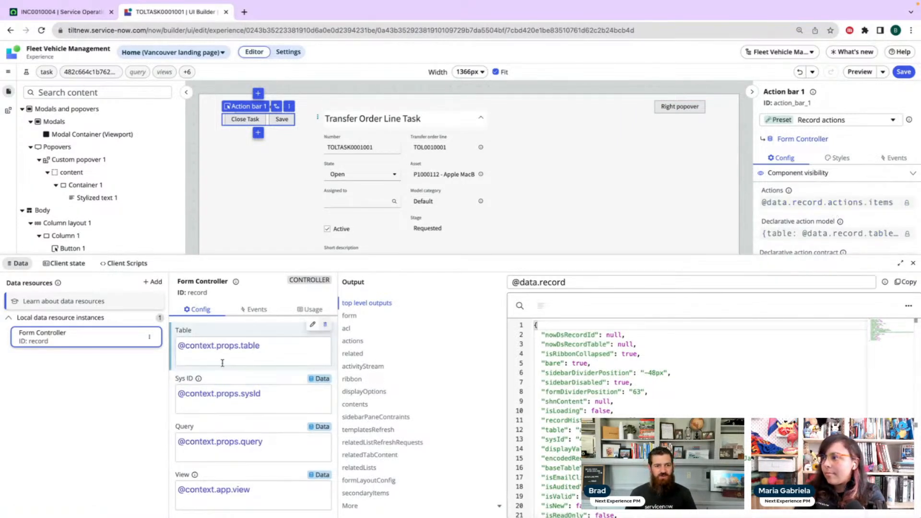
scroll(235, 381, down, 10)
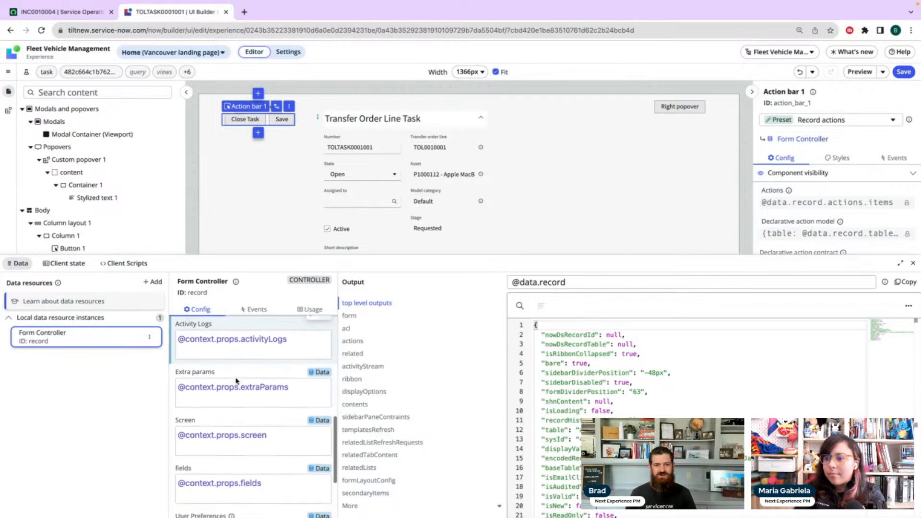
click(387, 341)
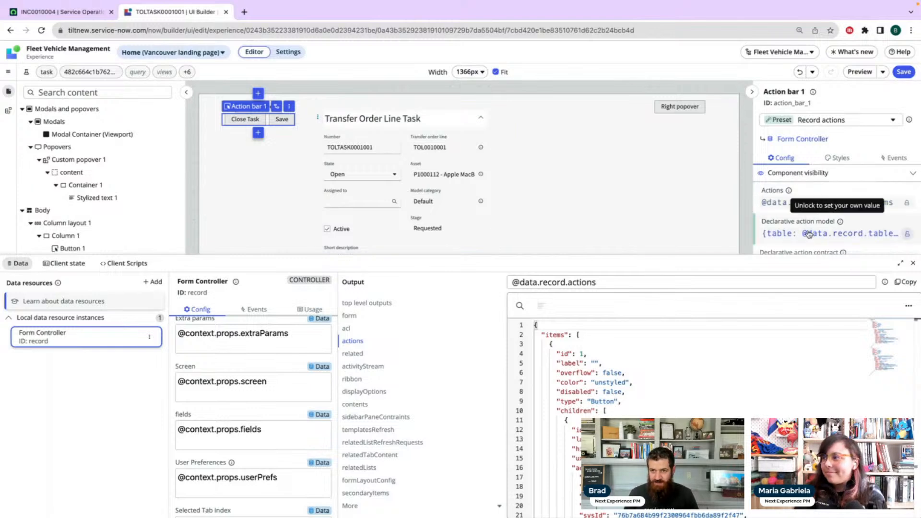
click(19, 265)
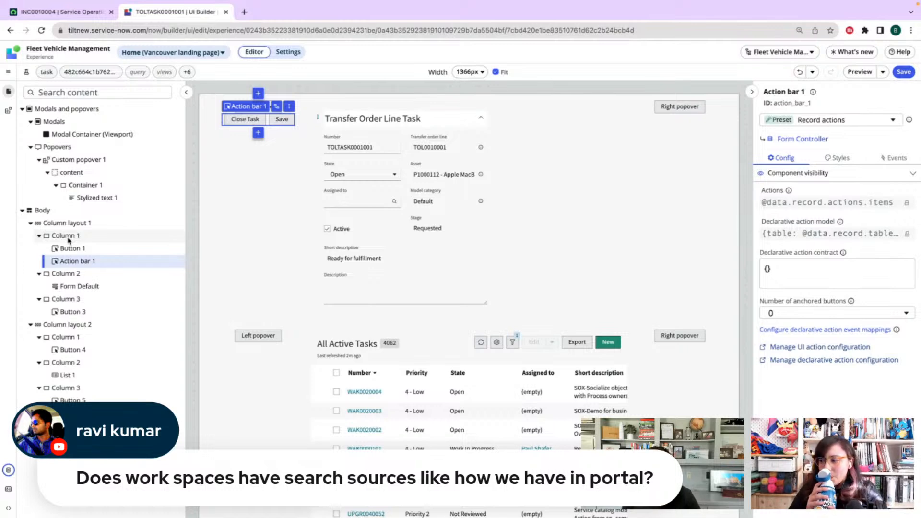
Switch to the Service Operations Workspace, check its search field, and open the Fleet Vehicle Management workspace
click(82, 15)
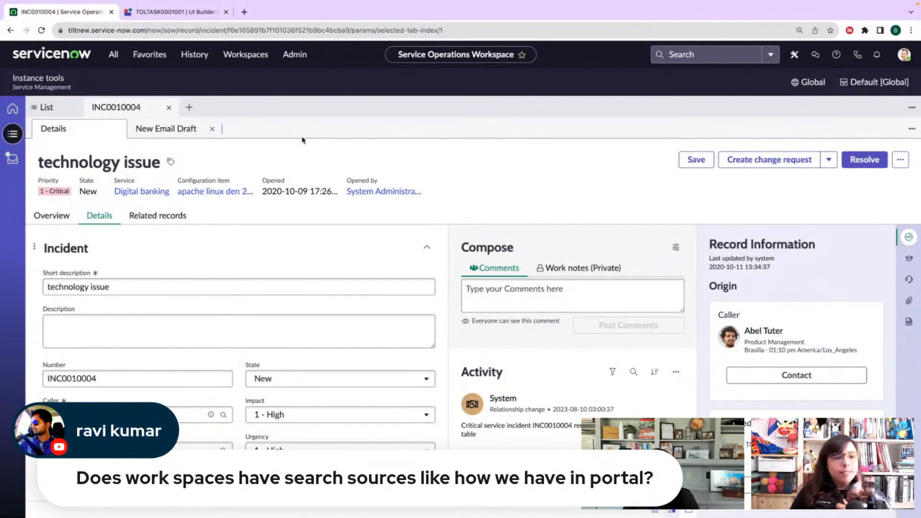
click(694, 55)
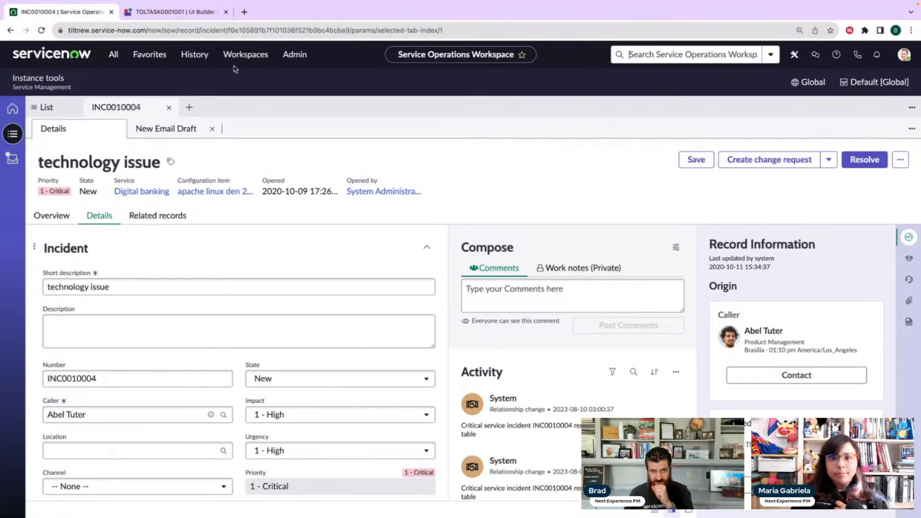
click(246, 54)
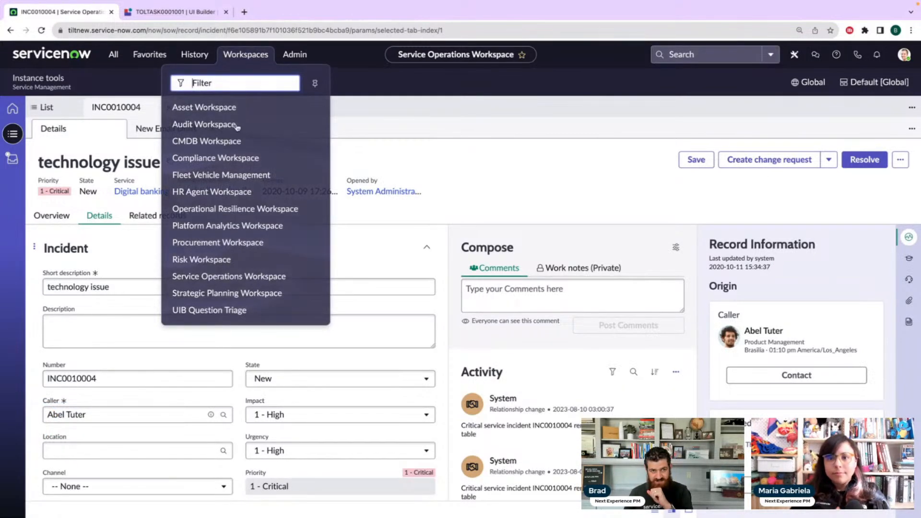
click(236, 176)
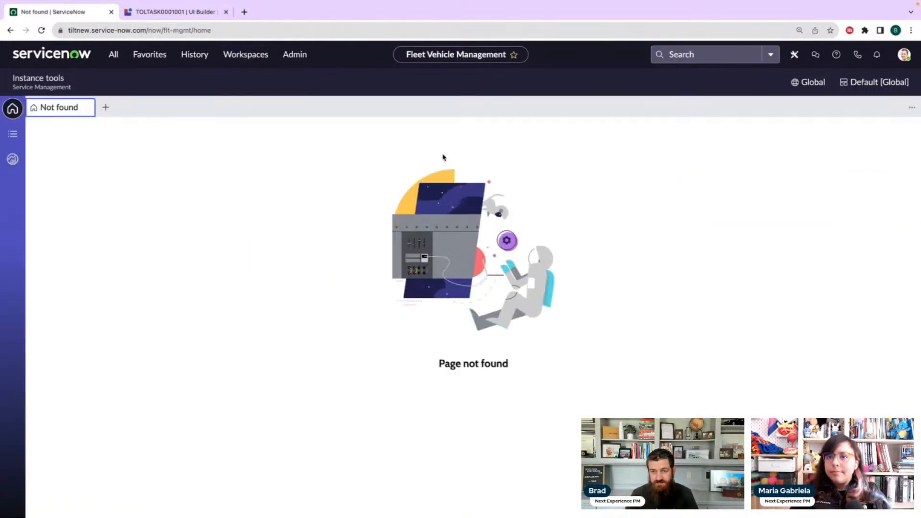
Check the search scopes available in the Fleet Vehicle Management workspace, open its home page, and return to UI Builder
click(697, 52)
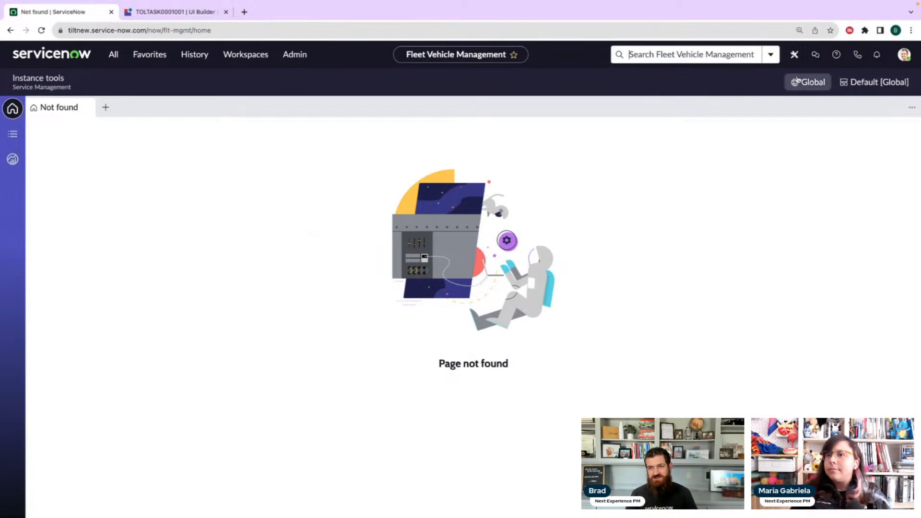
click(771, 55)
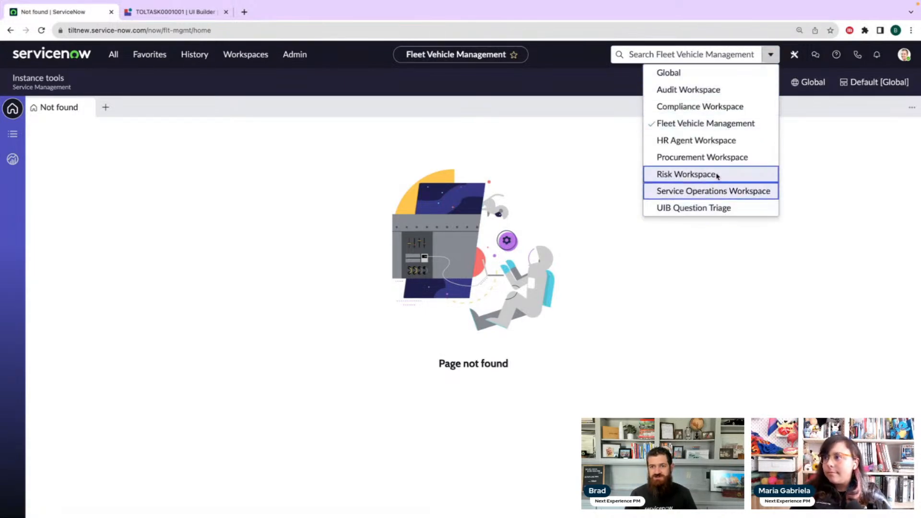
click(571, 53)
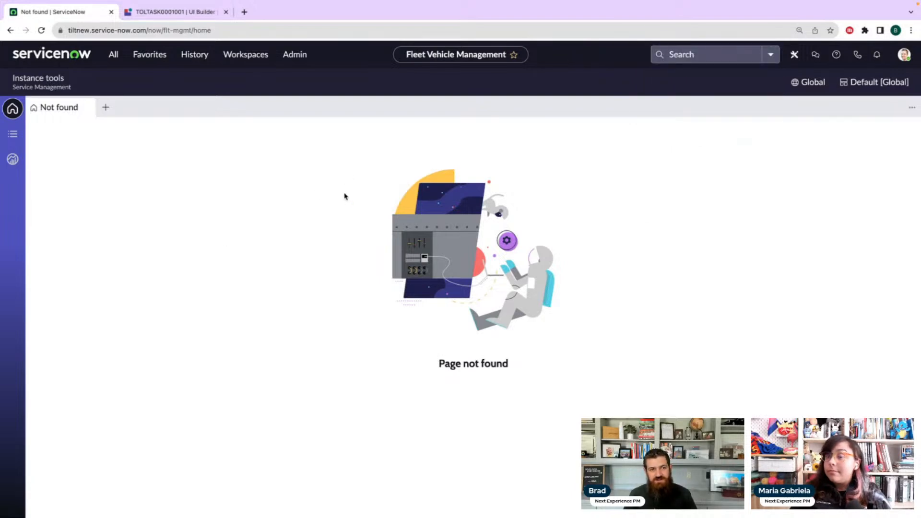
click(13, 112)
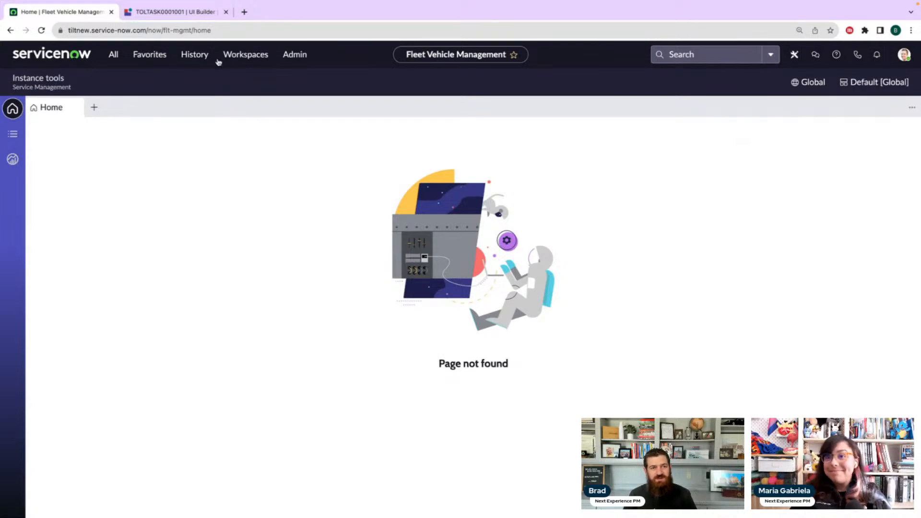
click(175, 14)
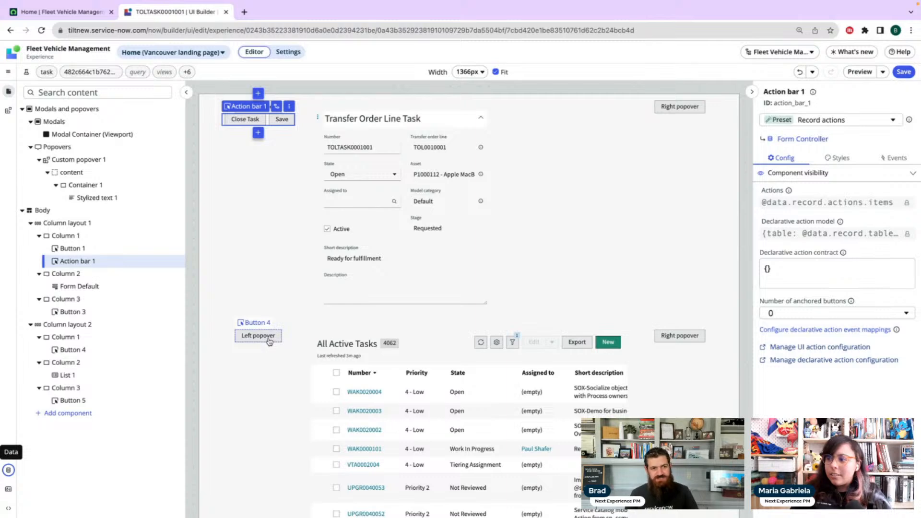
Set Custom popover 1's positioning to trigger to Bottom, and turn on Disable scroll and Hide tail
click(97, 150)
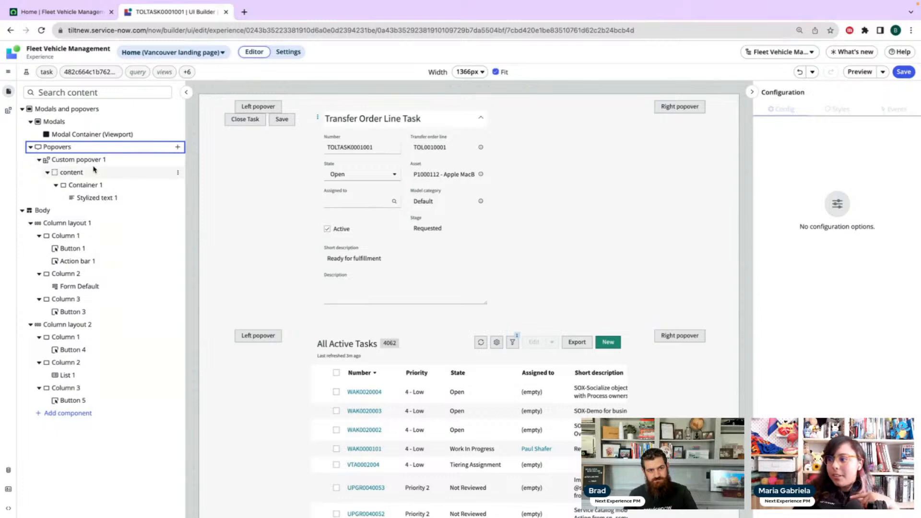
click(95, 161)
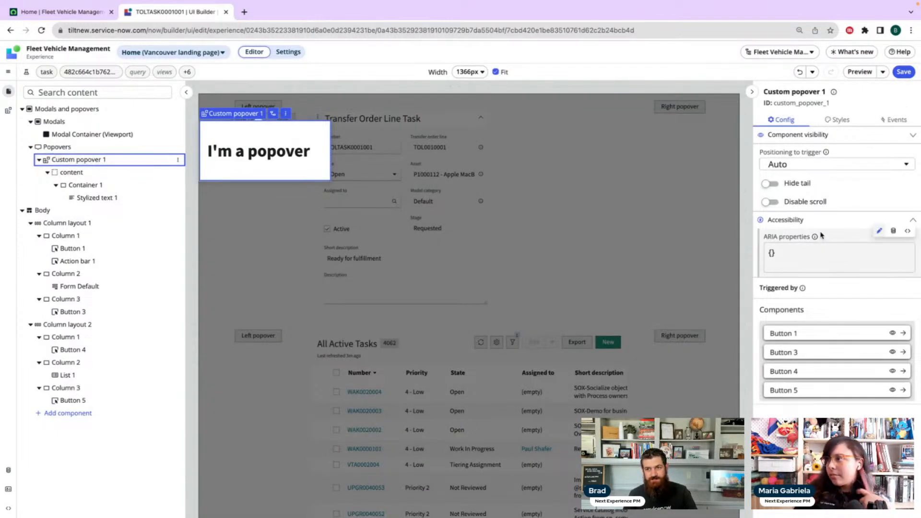
click(814, 165)
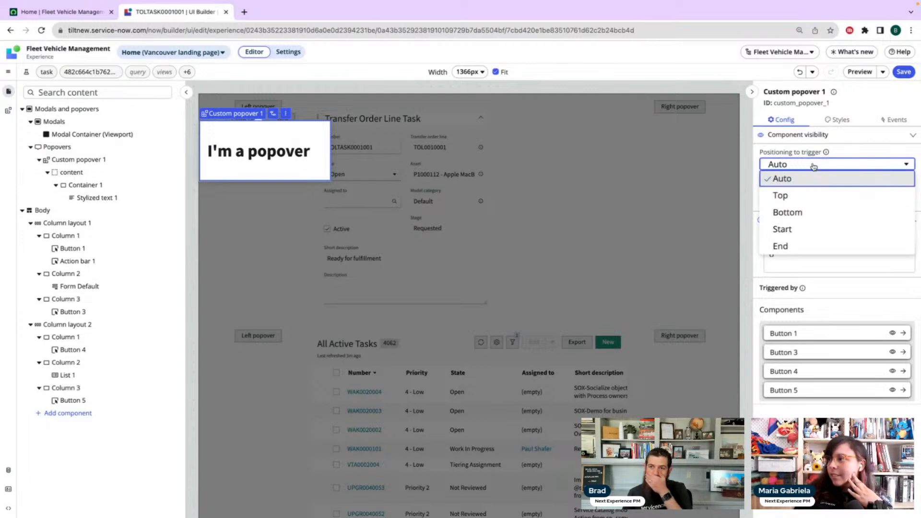
click(805, 217)
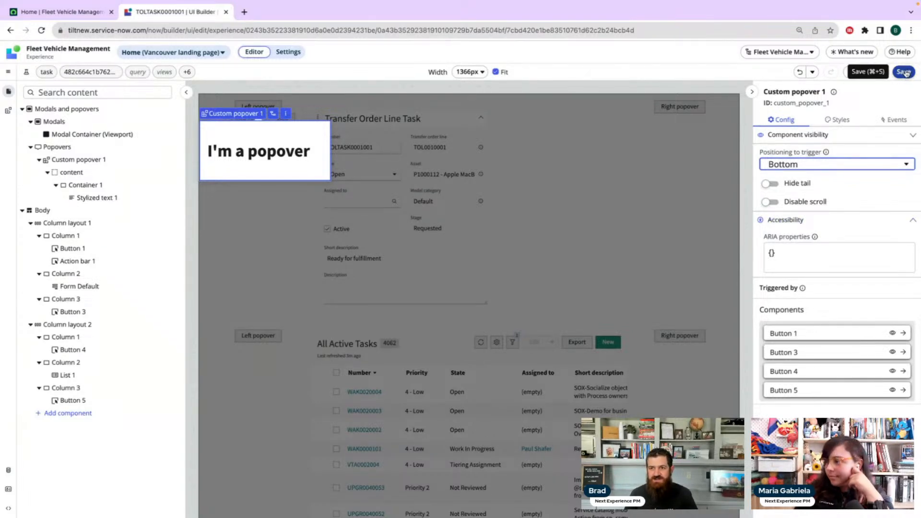
click(777, 202)
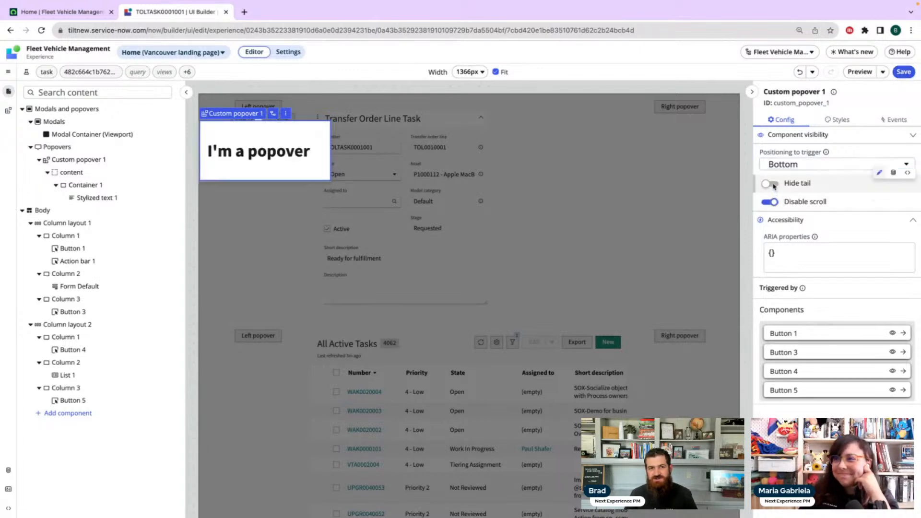
click(769, 183)
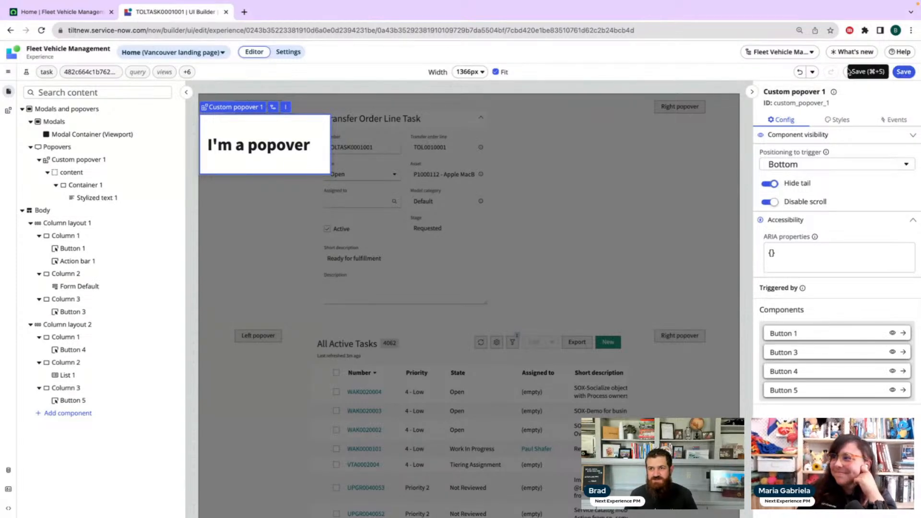
Preview the page, open the upper Left popover, test scrolling while it is open, and close the preview
click(861, 72)
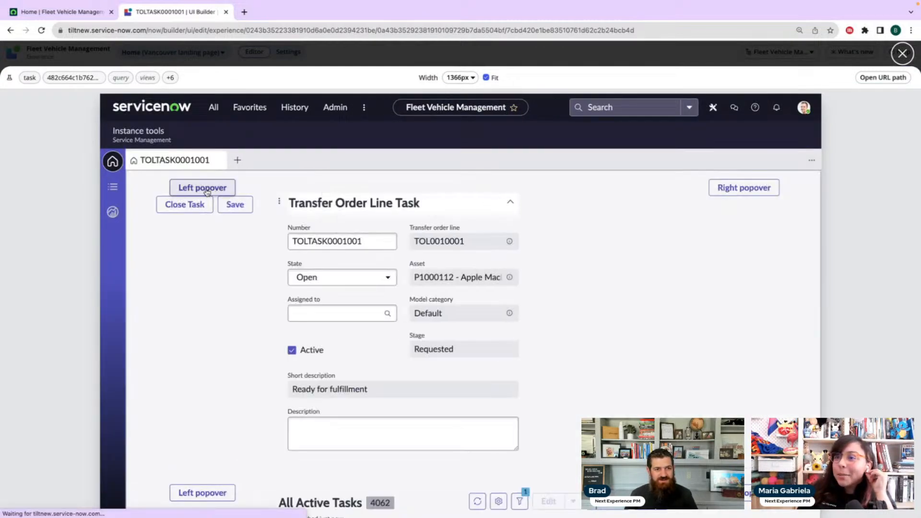
click(206, 189)
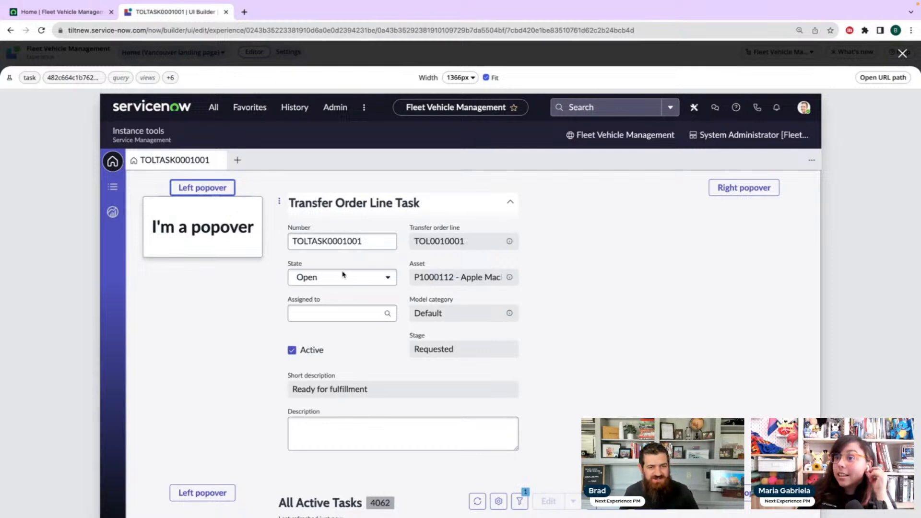
scroll(497, 294, down, 3)
scroll(496, 290, up, 3)
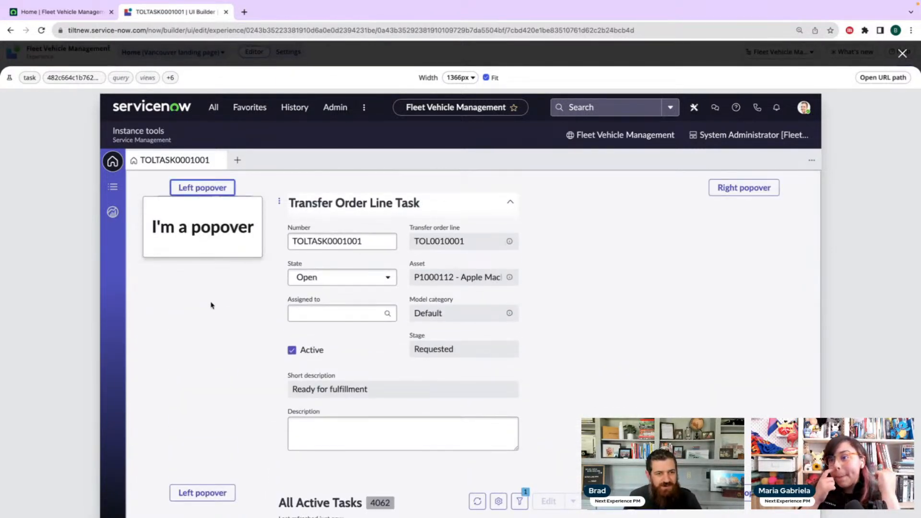
scroll(211, 305, down, 2)
scroll(209, 305, up, 2)
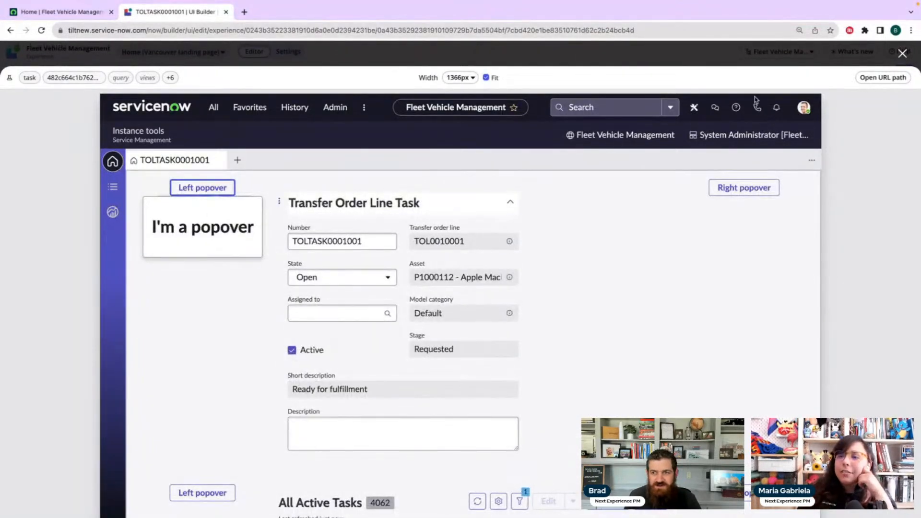
click(903, 53)
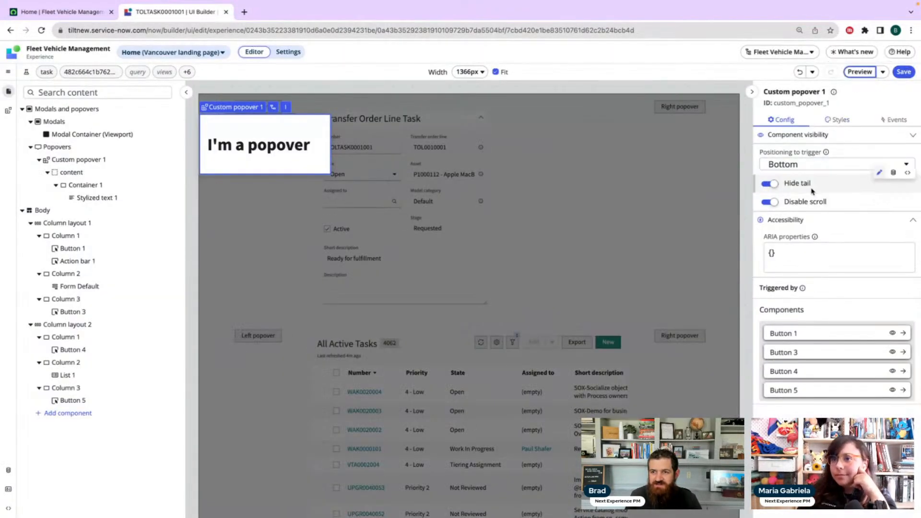
Turn off Disable scroll for Custom popover 1, and retest scrolling with the upper Left popover open in the preview
click(771, 202)
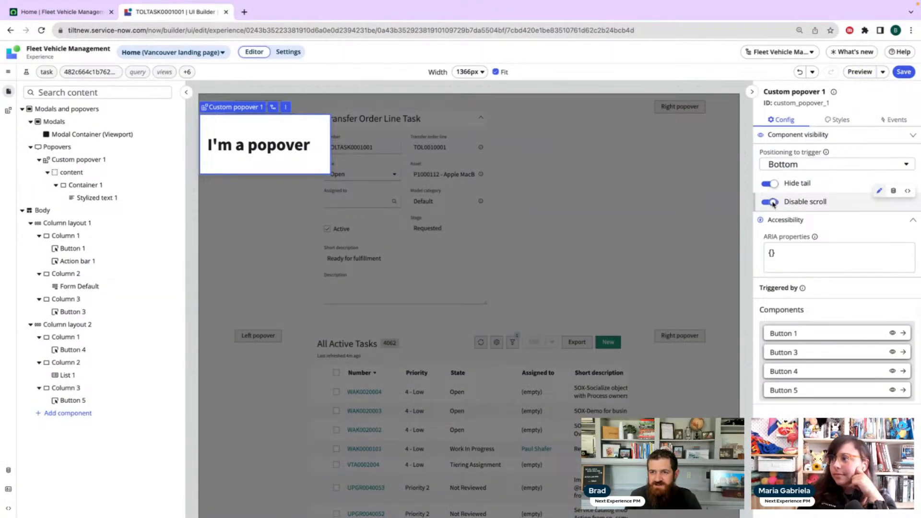
click(856, 71)
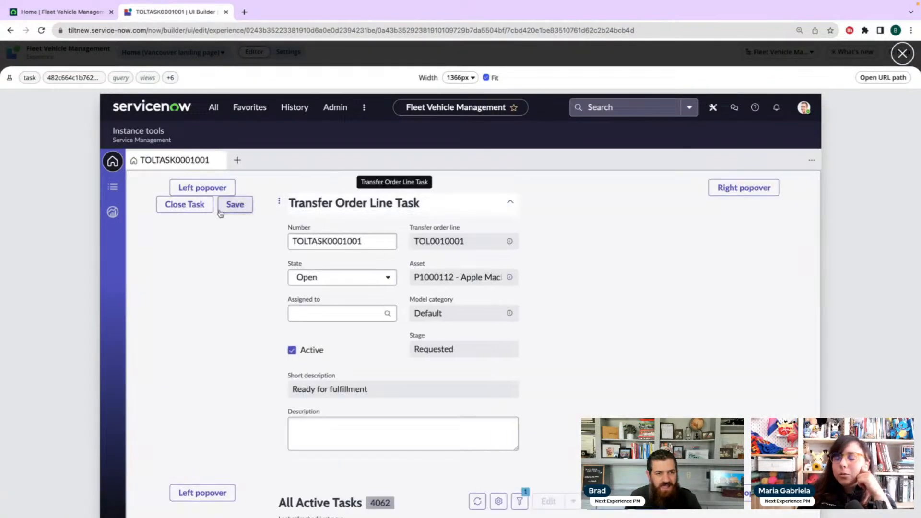
click(207, 188)
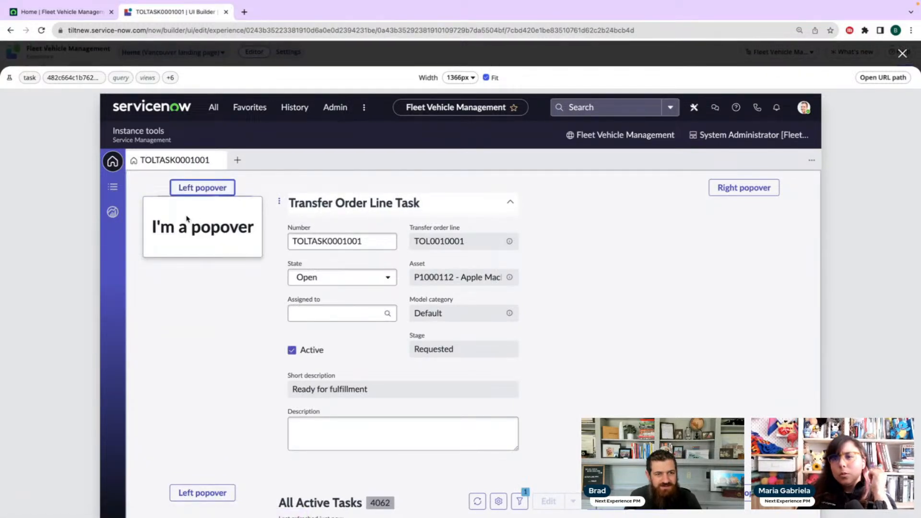
click(198, 191)
click(198, 191)
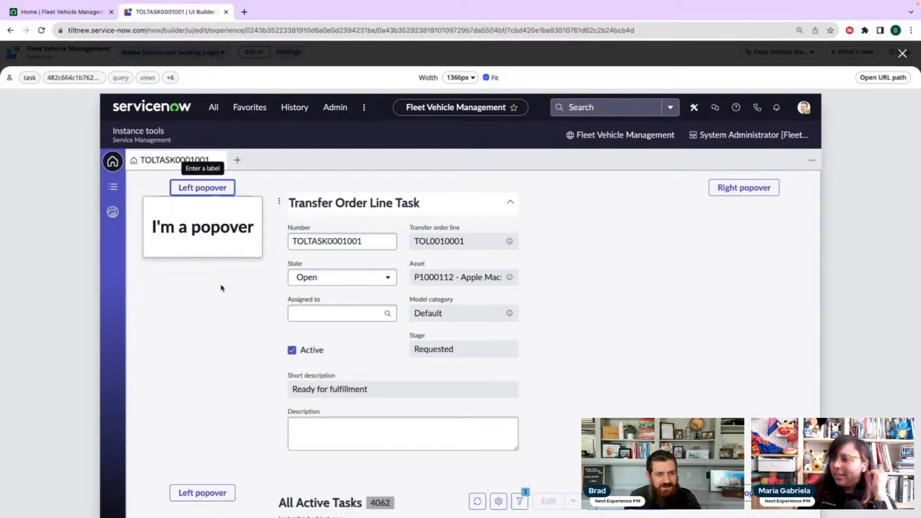
scroll(234, 302, down, 2)
scroll(235, 302, down, 4)
scroll(235, 301, up, 6)
click(235, 301)
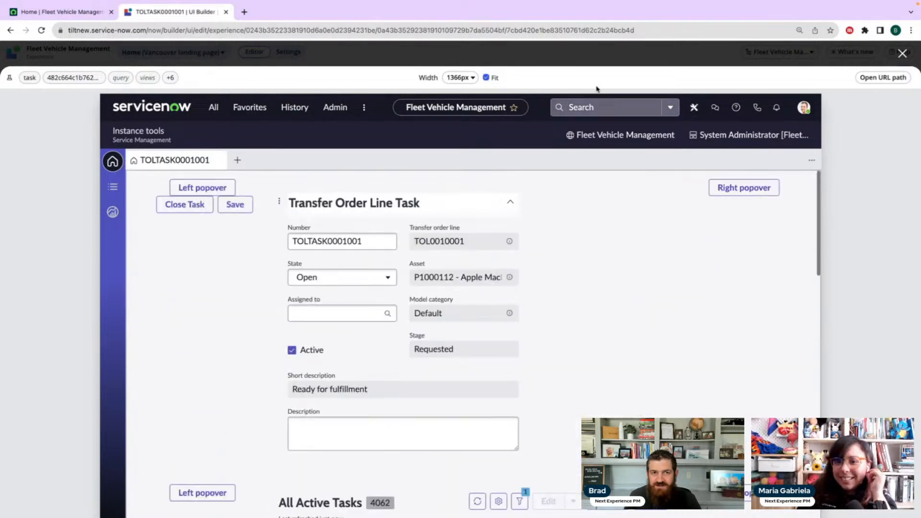
click(903, 54)
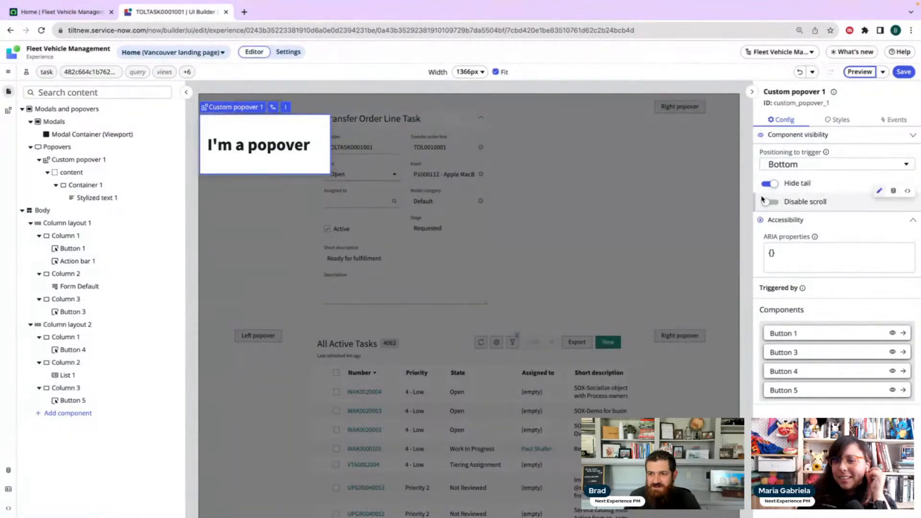
Check the Component visibility options of Custom popover 1 and collapse them again
click(868, 205)
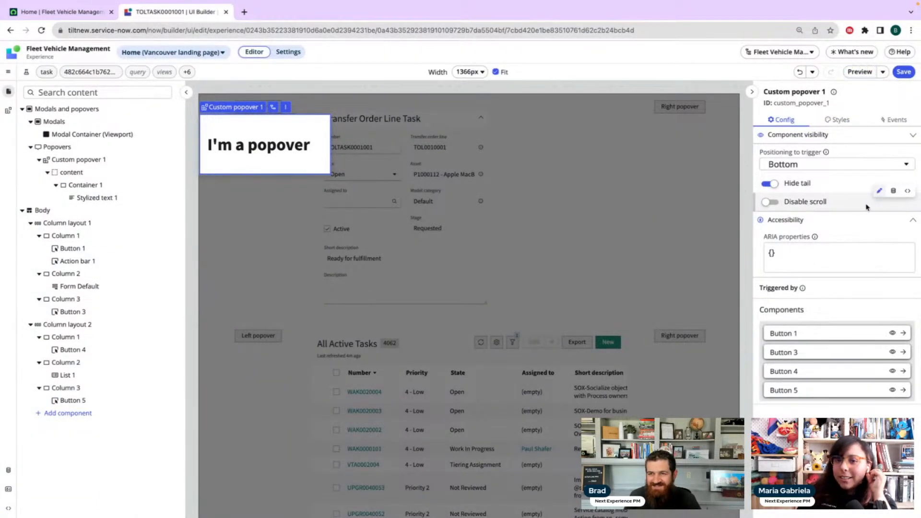
click(797, 136)
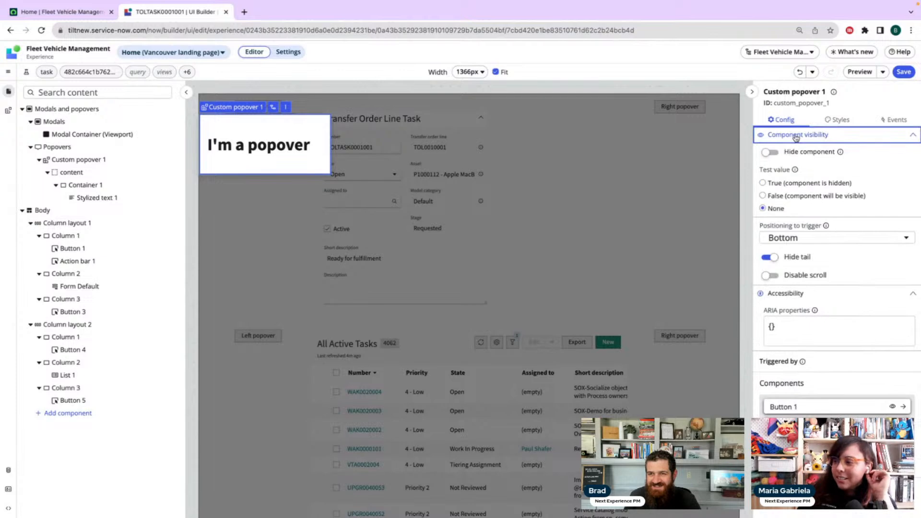
click(797, 136)
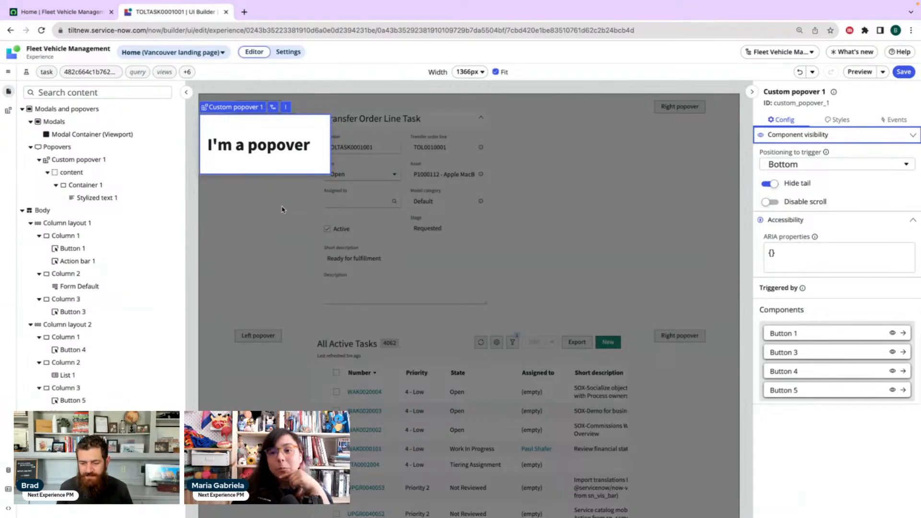
click(282, 210)
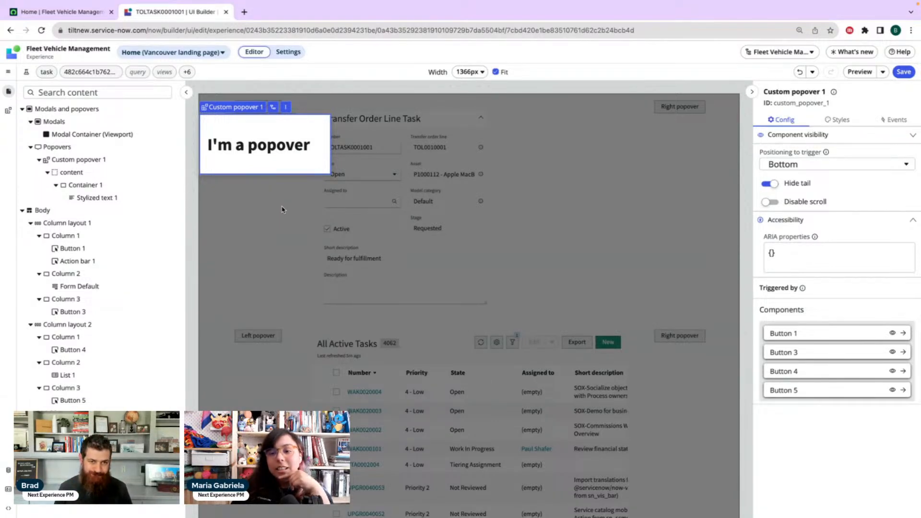